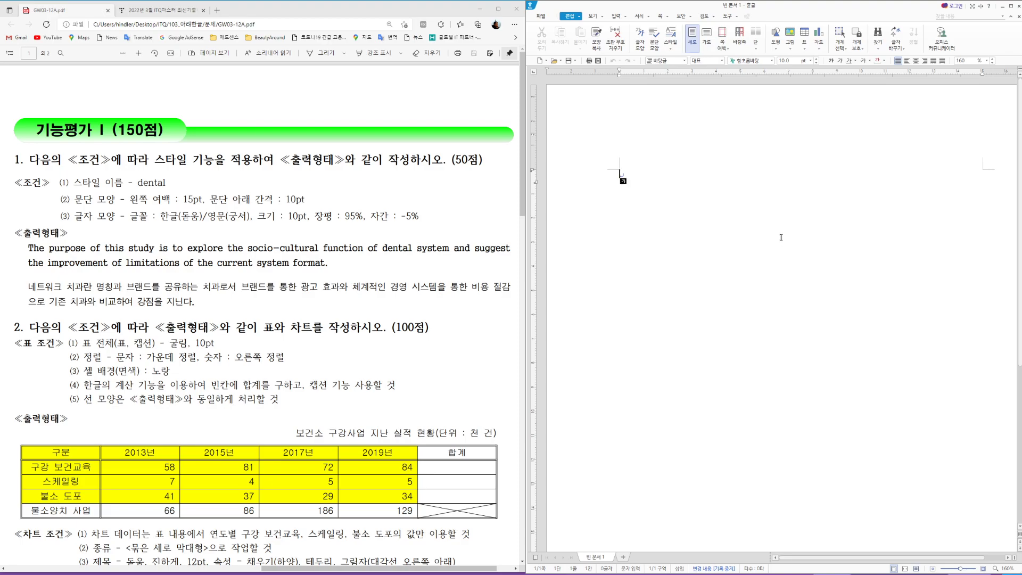
Step: Set page margins: top, header, footer, bottom 10 mm; left, right 11 mm; binding 0
{"action": "key", "text": "F7"}
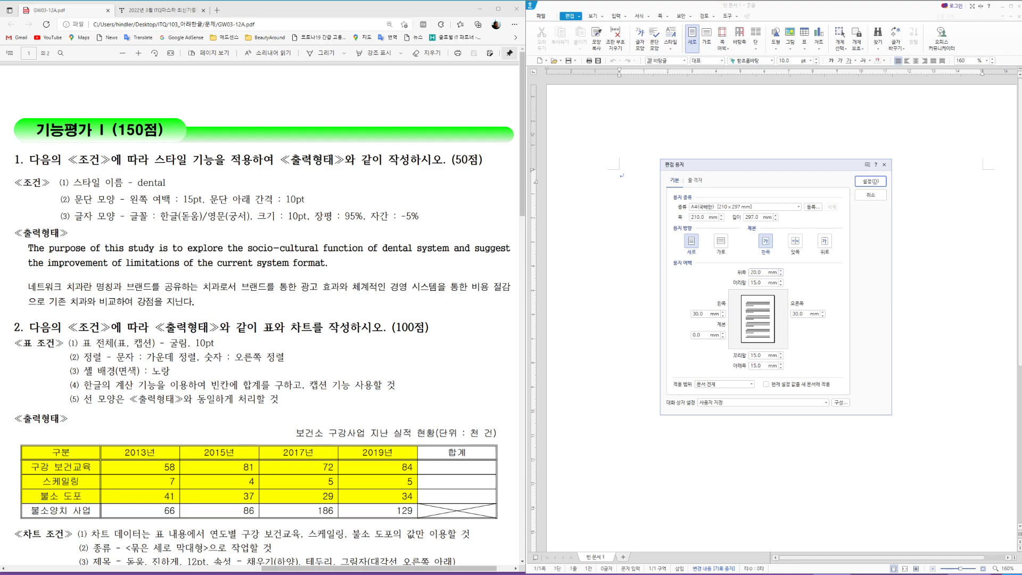
{"action": "double_click", "coordinate": [756, 272]}
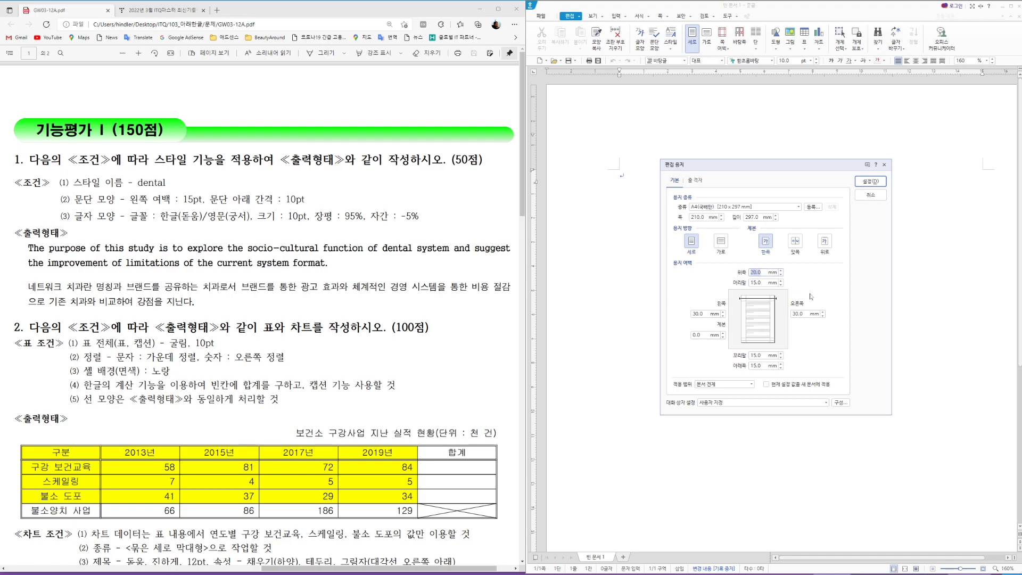
{"action": "type", "text": "10"}
{"action": "key", "text": "Tab"}
{"action": "type", "text": "10"}
{"action": "key", "text": "Tab"}
{"action": "type", "text": "11"}
{"action": "key", "text": "Tab"}
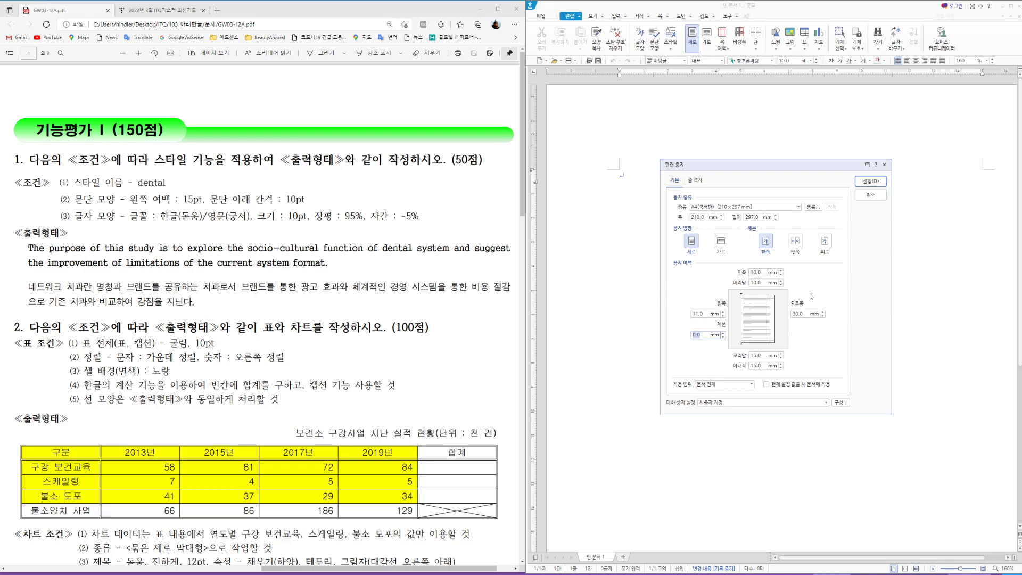
{"action": "key", "text": "Tab"}
{"action": "type", "text": "11"}
{"action": "key", "text": "Tab"}
{"action": "type", "text": "10"}
{"action": "key", "text": "Tab"}
{"action": "type", "text": "10"}
{"action": "left_click", "coordinate": [869, 185]}
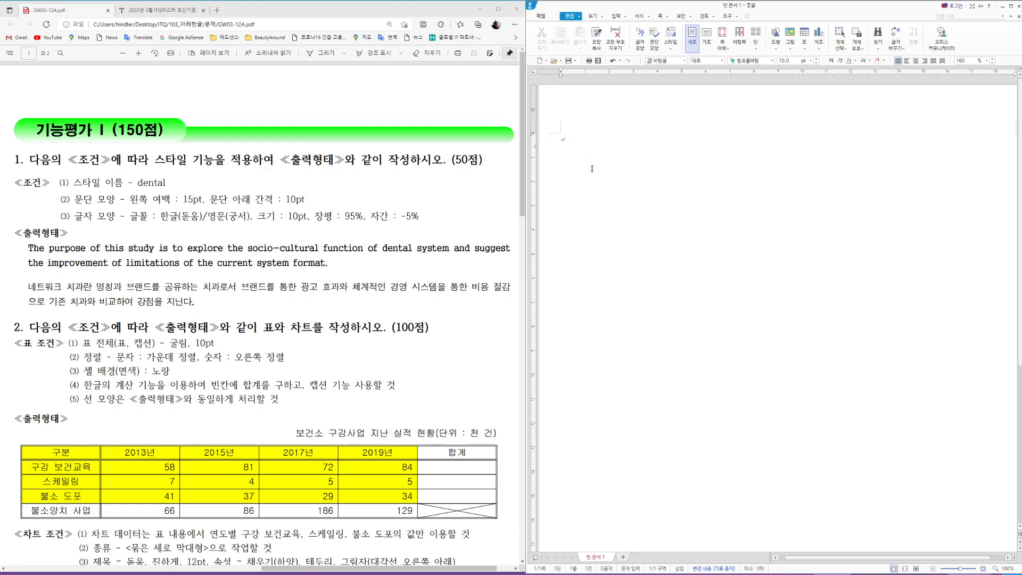
Step: Type 1. and 2. on page one, then 3., (1) (2) and 4. on a new section page
{"action": "type", "text": "1"}
{"action": "type", "text": "."}
{"action": "type", "text": "."}
{"action": "type", "text": "2"}
{"action": "key", "text": "alt+shift+Return"}
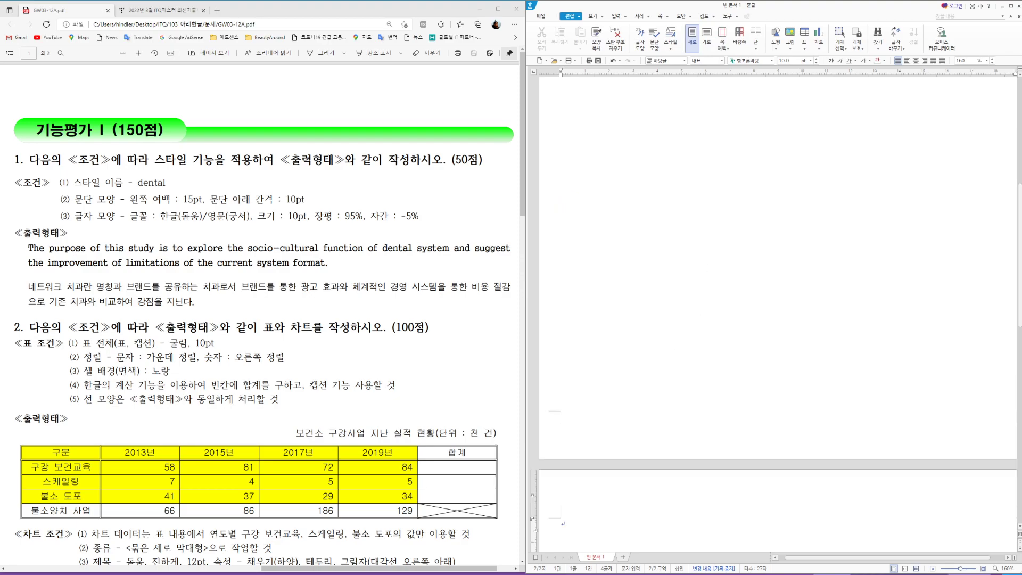
{"action": "type", "text": "3."}
{"action": "key", "text": "Return"}
{"action": "type", "text": "(1)"}
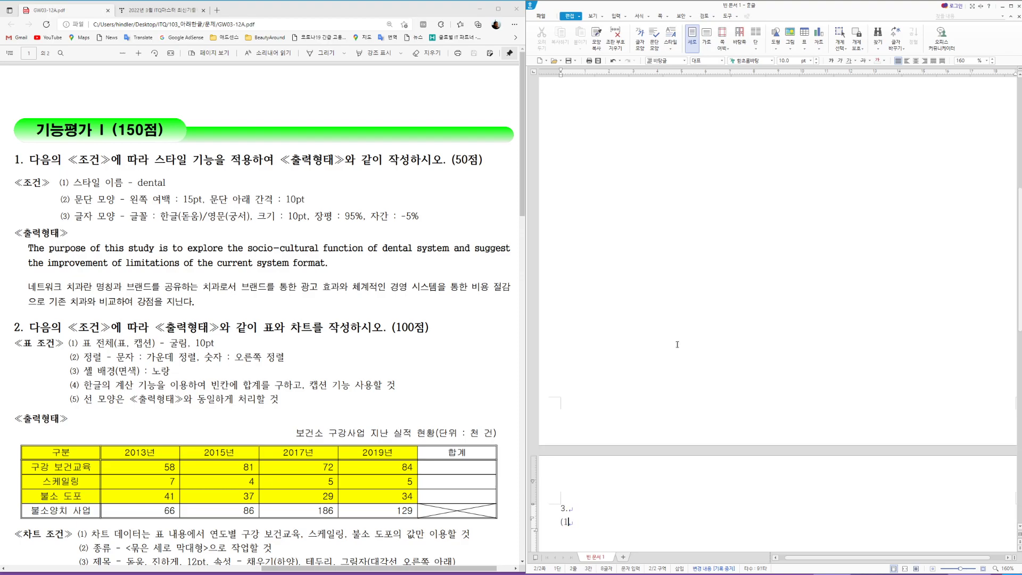
{"action": "key", "text": "Tab"}
{"action": "type", "text": "(2)"}
{"action": "key", "text": "Return"}
{"action": "key", "text": "Return"}
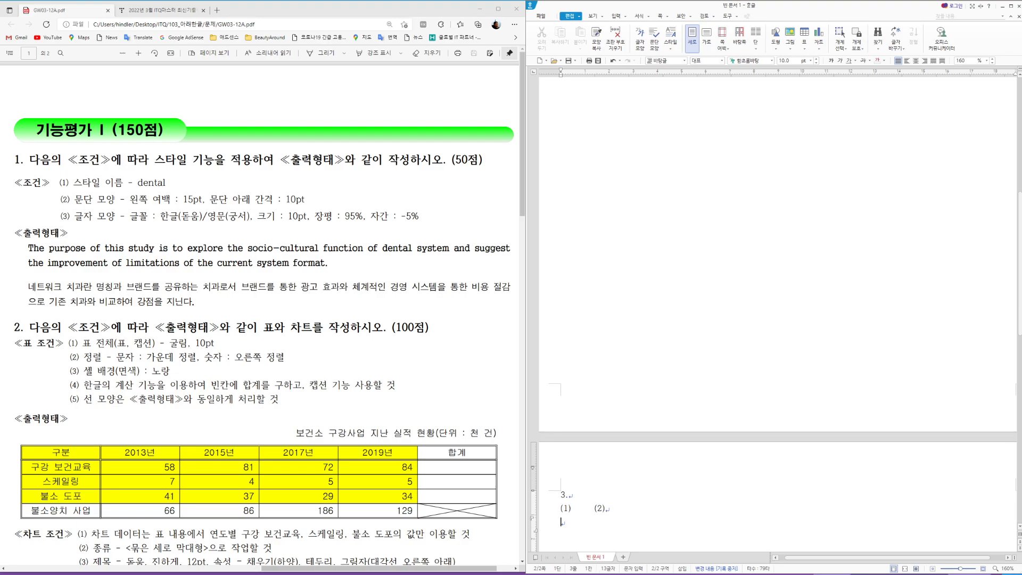
{"action": "type", "text": "4."}
{"action": "key", "text": "Return"}
{"action": "key", "text": "Return"}
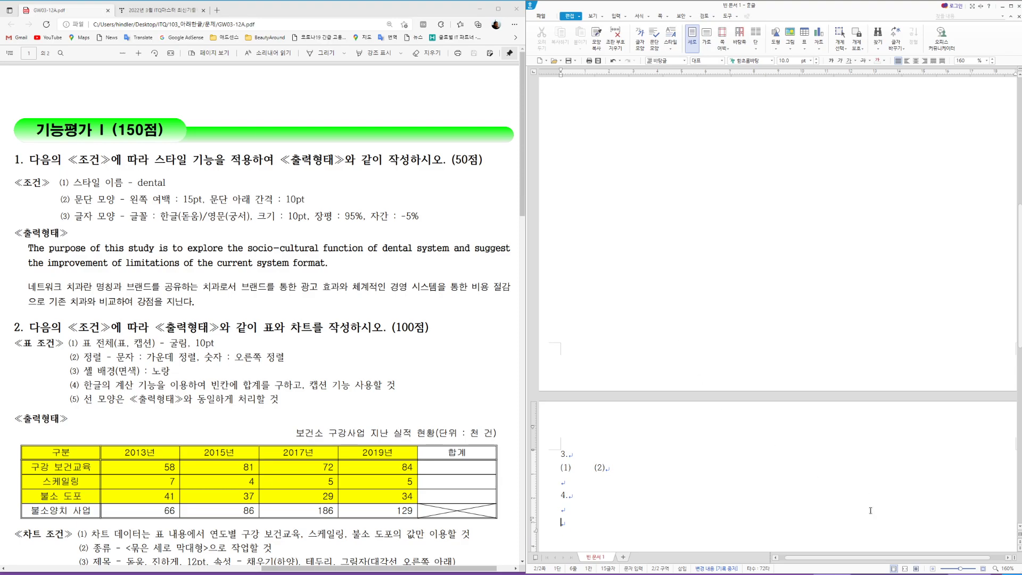
Step: Add another new page and paste the 3., (1) (2), 4. block onto it
{"action": "key", "text": "Hangul"}
{"action": "key", "text": "alt+shift+Return"}
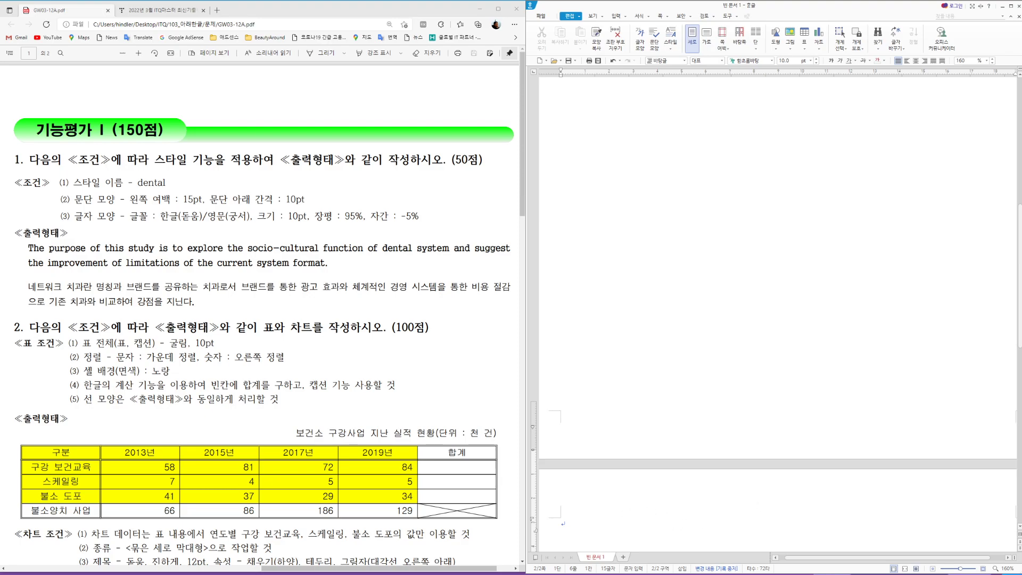
{"action": "scroll", "coordinate": [605, 451], "scroll_direction": "down", "scroll_amount": 2}
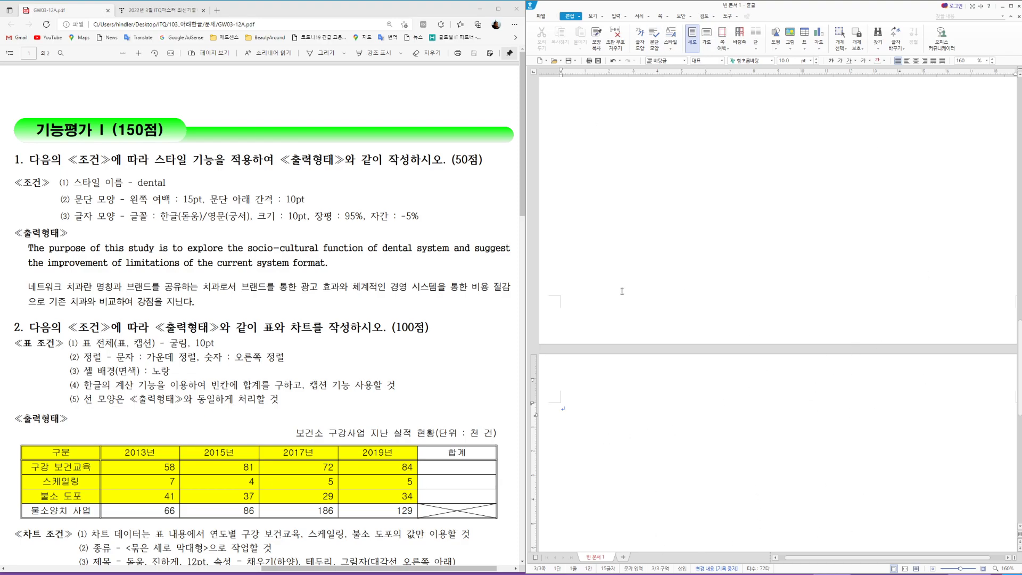
{"action": "type", "text": "3. (1)\t(2).  4."}
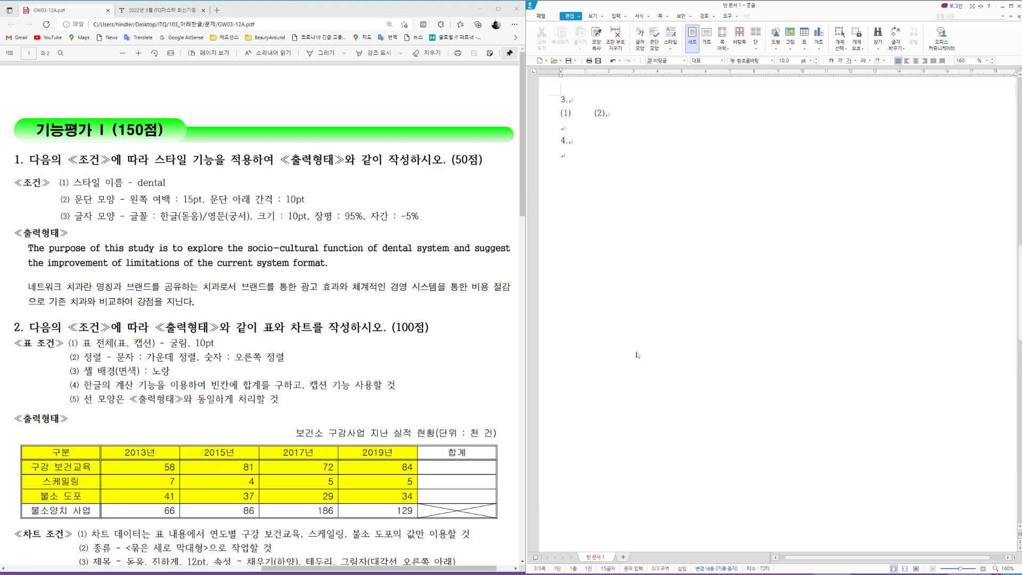
{"action": "scroll", "coordinate": [638, 355], "scroll_direction": "up", "scroll_amount": 10}
Step: Save as an .hwp in the ITQ folder, named 20220329 plus the examinee's name
{"action": "left_click", "coordinate": [574, 158]}
{"action": "left_click", "coordinate": [541, 16]}
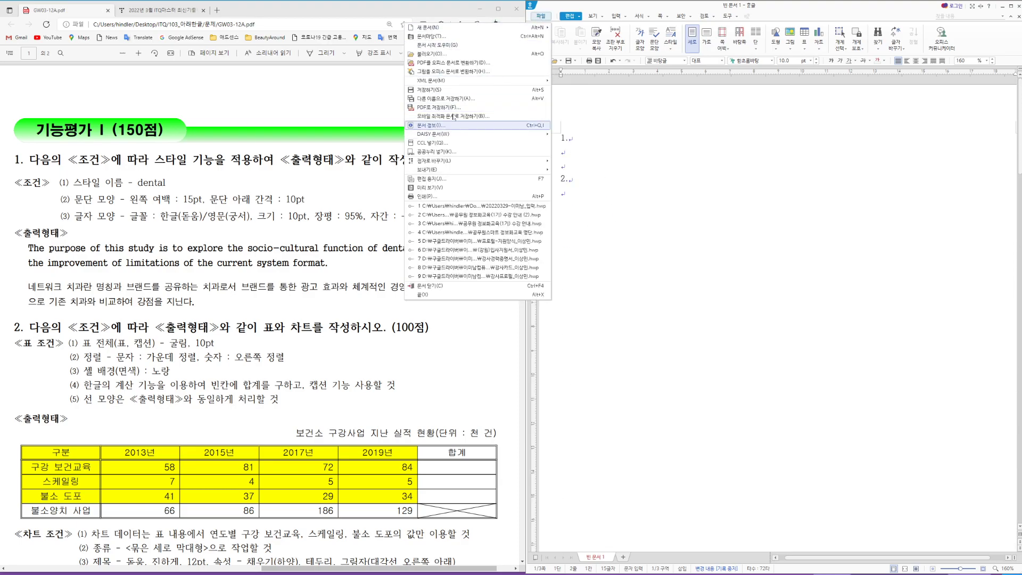
{"action": "left_click", "coordinate": [453, 98]}
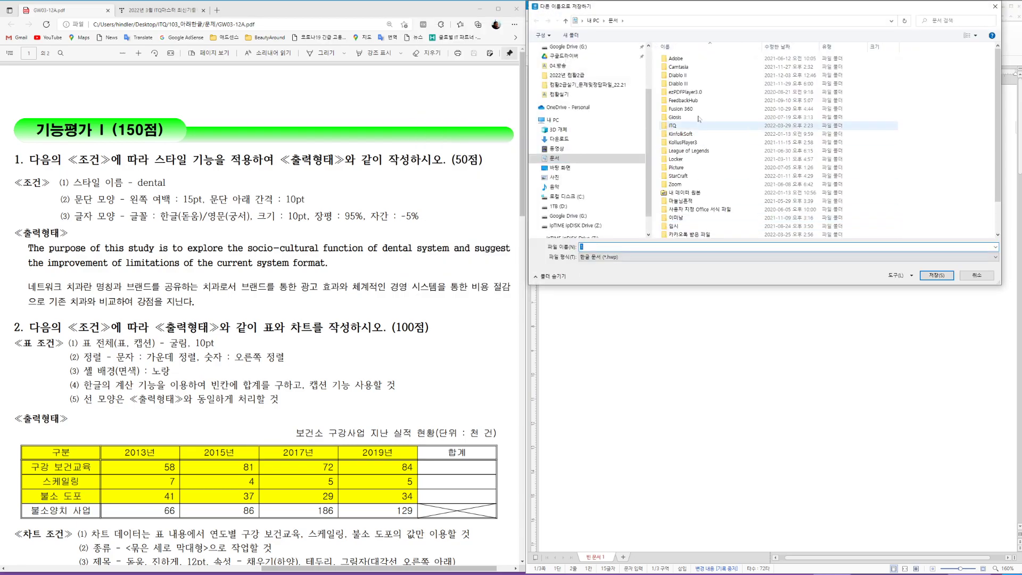
{"action": "left_click", "coordinate": [675, 126]}
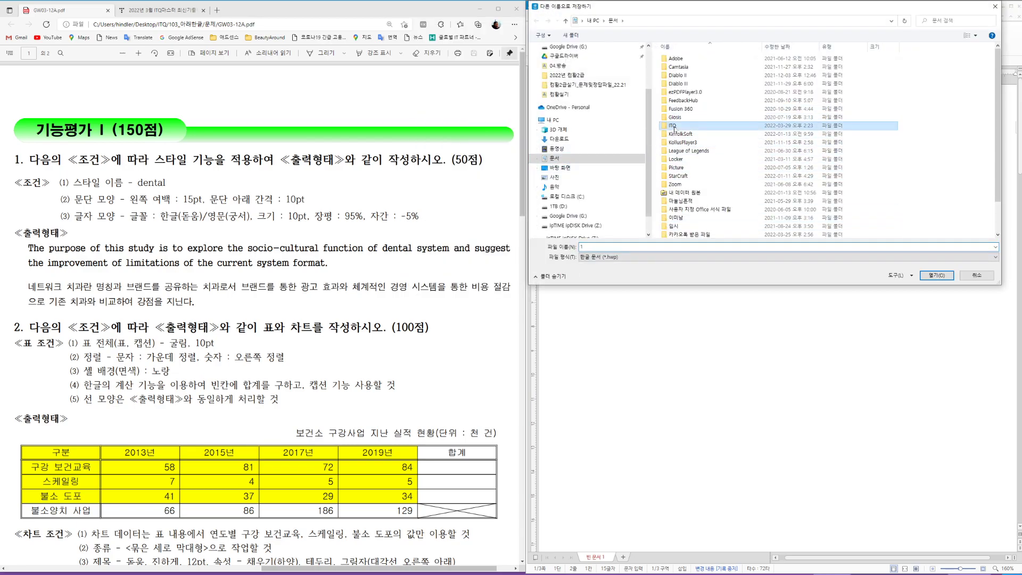
{"action": "double_click", "coordinate": [675, 129]}
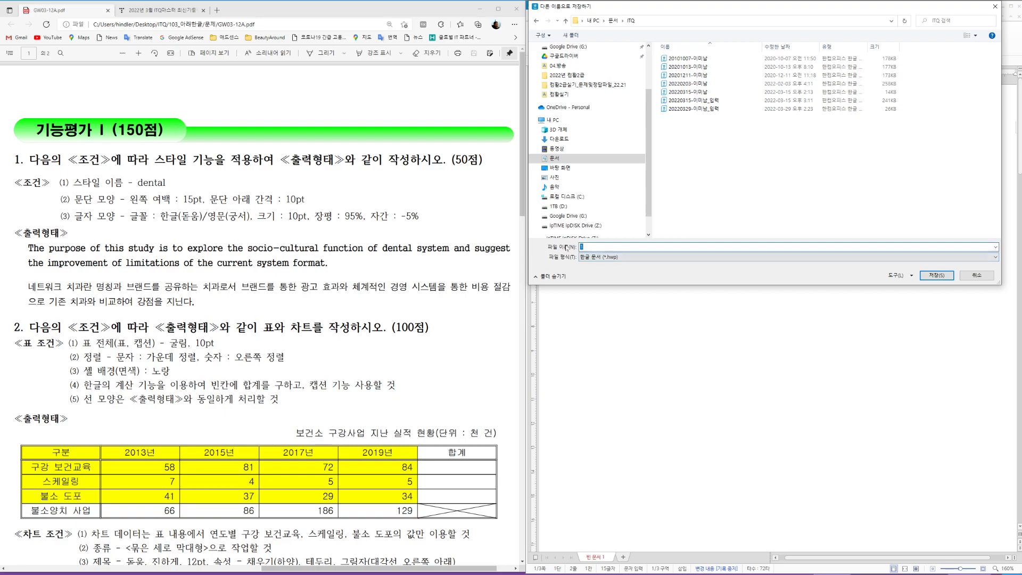
{"action": "type", "text": "2022"}
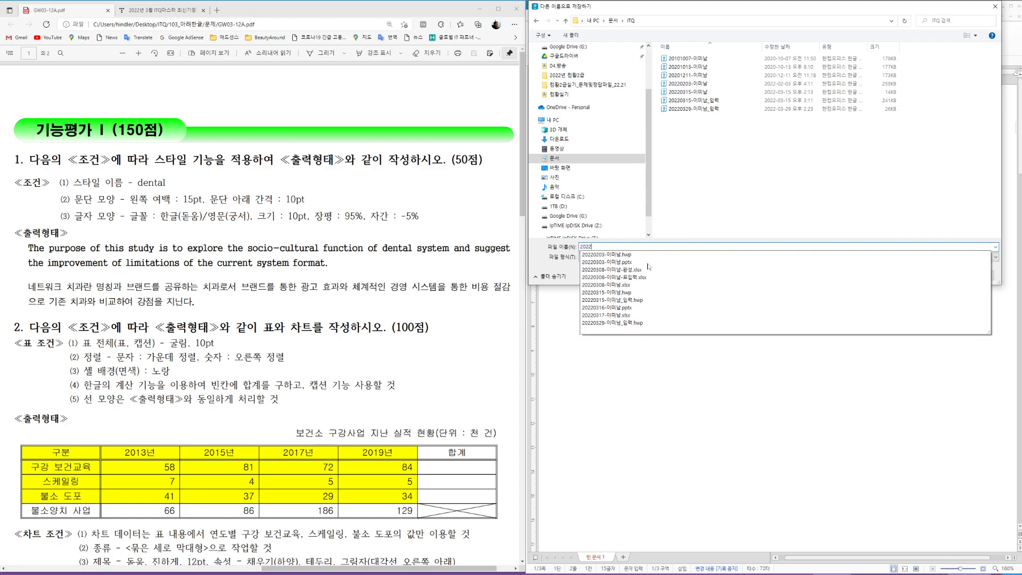
{"action": "type", "text": "0329-dla"}
{"action": "key", "text": "BackSpace"}
{"action": "key", "text": "BackSpace"}
{"action": "key", "text": "BackSpace"}
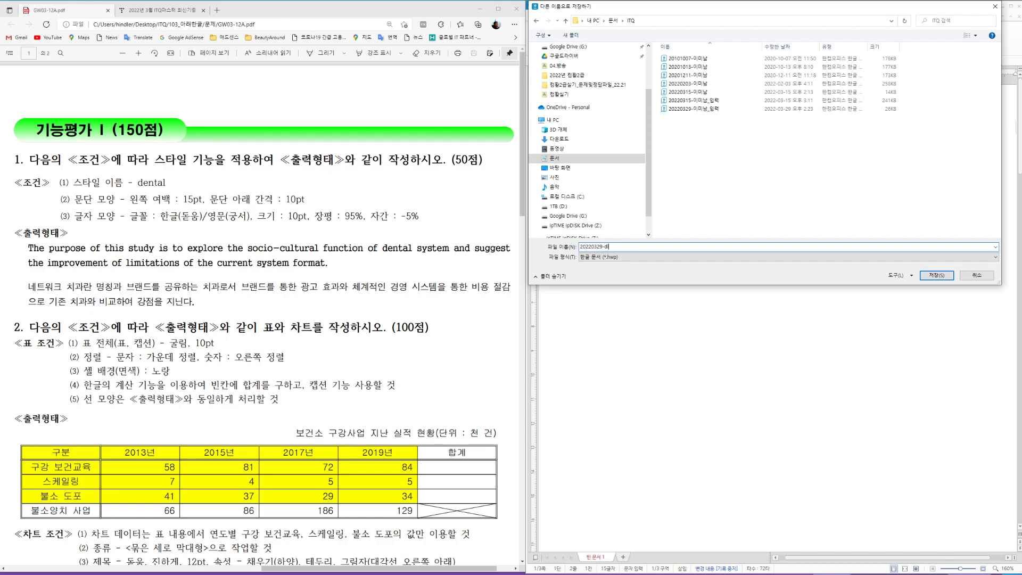
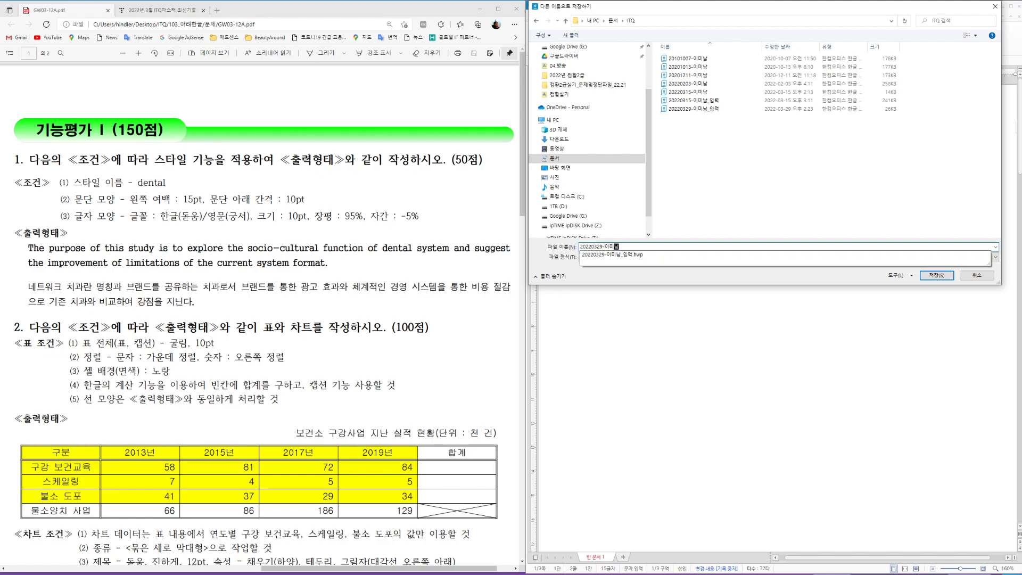
{"action": "left_click", "coordinate": [936, 275]}
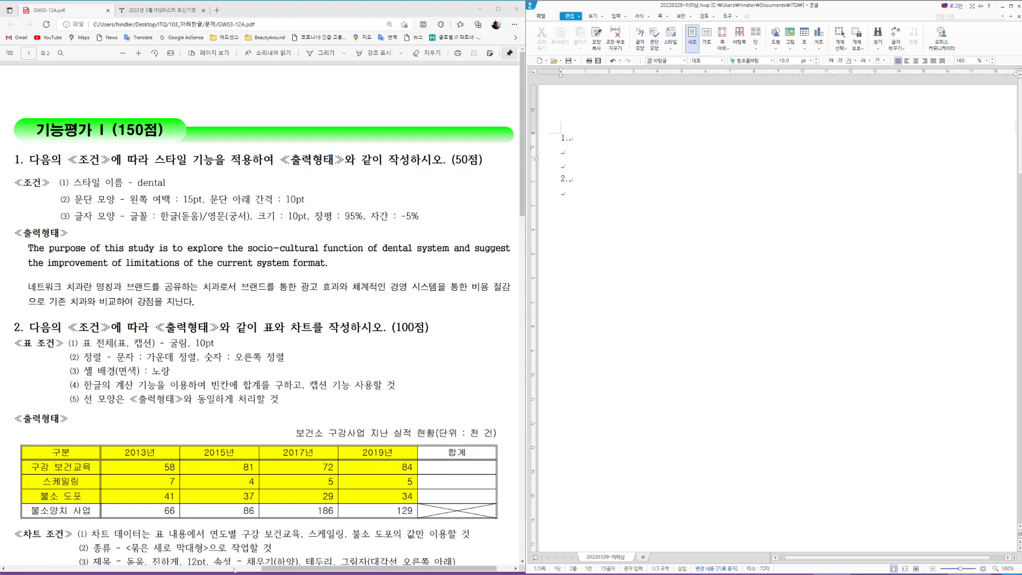
Step: Zoom the page view out to 150% to view the pasted paragraphs under item 1
{"action": "key", "text": "Hangul"}
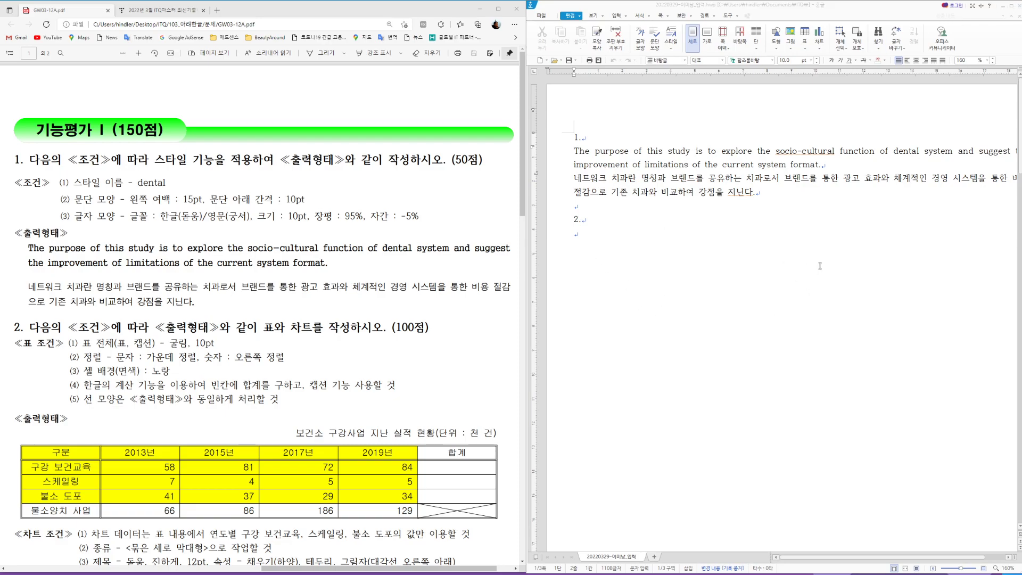
{"action": "left_click", "coordinate": [934, 568]}
{"action": "left_click", "coordinate": [934, 569]}
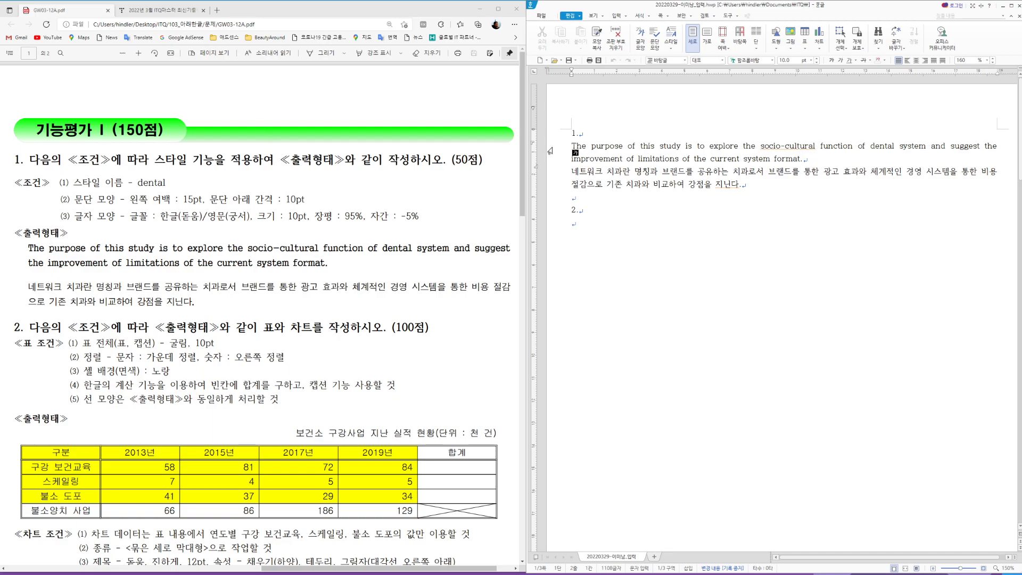
Step: Select both answer paragraphs and start adding a new style in the Styles (F6) dialog
{"action": "left_click_drag", "start_coordinate": [742, 184], "coordinate": [569, 152]}
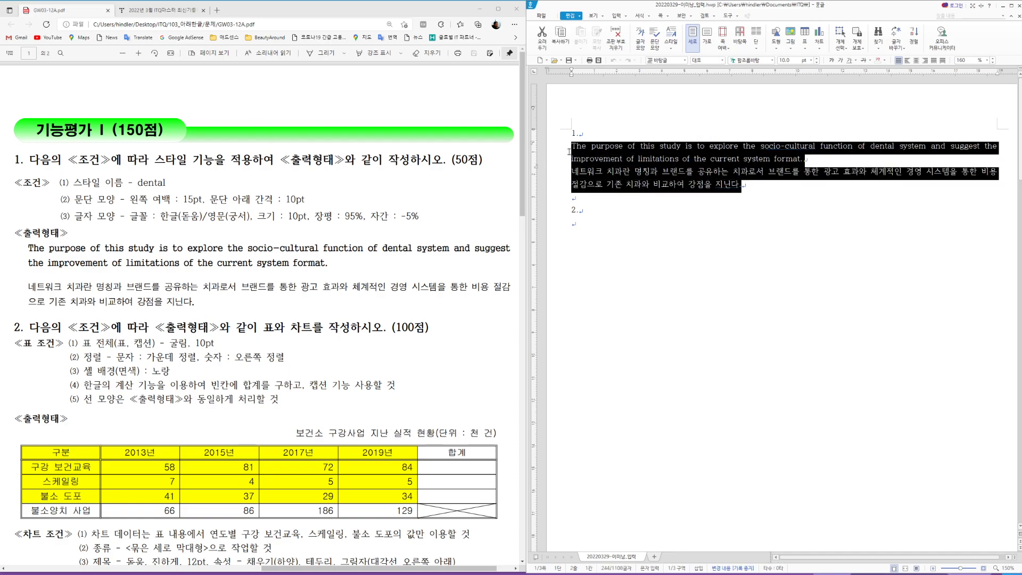
{"action": "left_click", "coordinate": [719, 185]}
{"action": "left_click", "coordinate": [553, 153]}
{"action": "left_click_drag", "start_coordinate": [553, 159], "coordinate": [557, 190]}
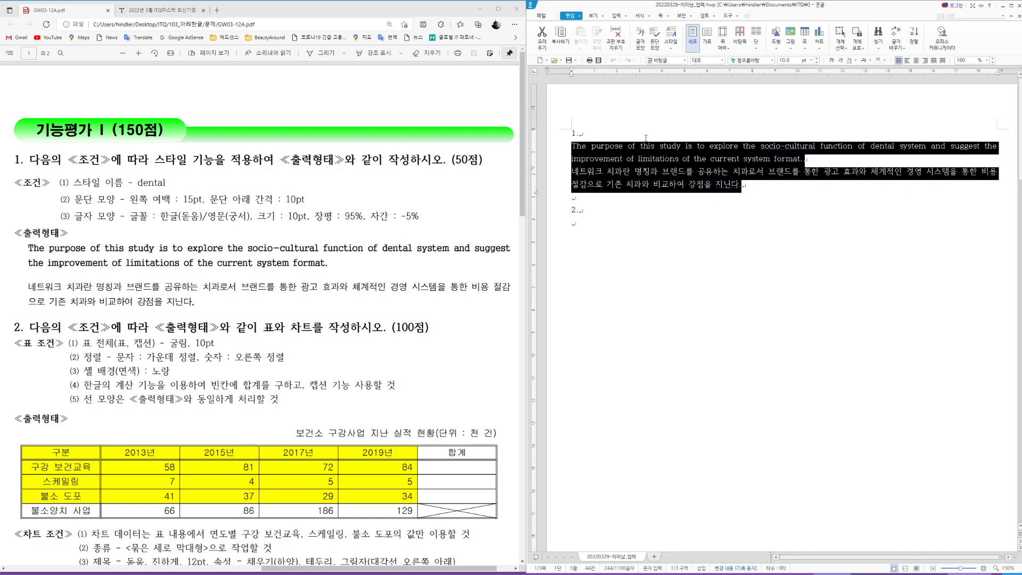
{"action": "key", "text": "F6"}
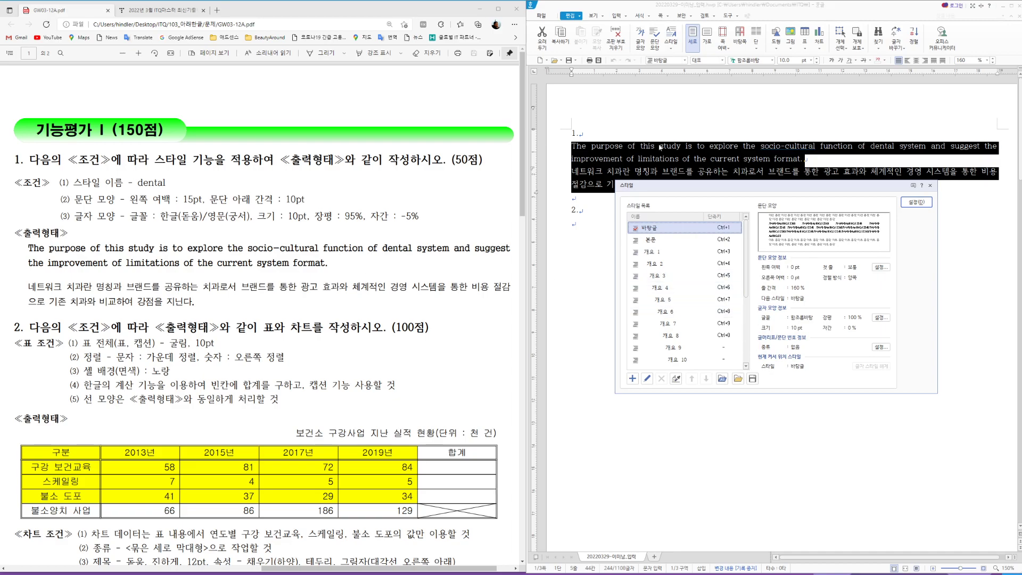
{"action": "left_click", "coordinate": [633, 379]}
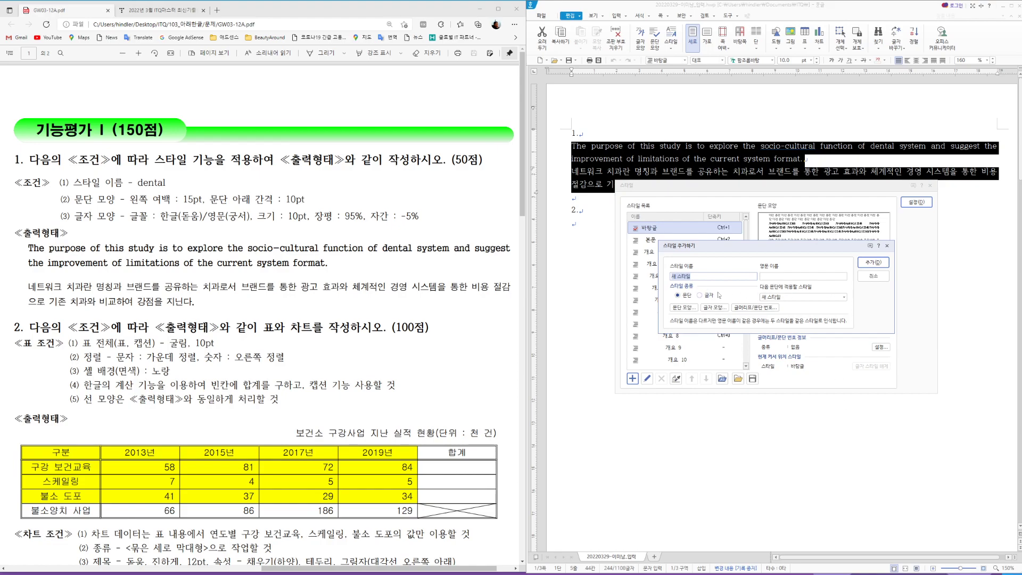
{"action": "key", "text": "BackSpace"}
Step: Give the dental style's paragraph format a 15 pt left margin and 10 pt spacing below
{"action": "left_click", "coordinate": [685, 308]}
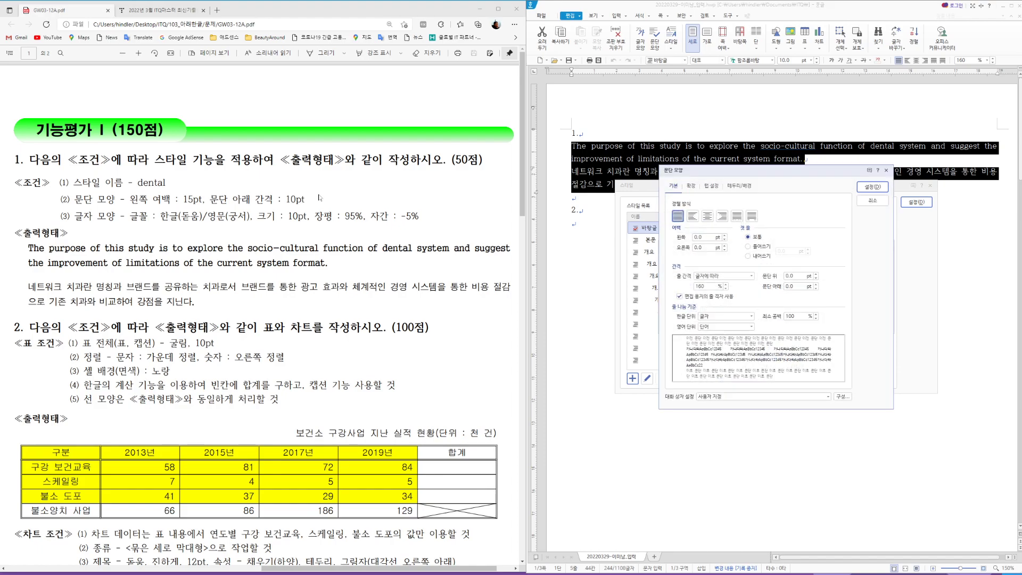
{"action": "left_click", "coordinate": [701, 237]}
{"action": "left_click_drag", "start_coordinate": [703, 237], "coordinate": [665, 238]}
{"action": "type", "text": "15"}
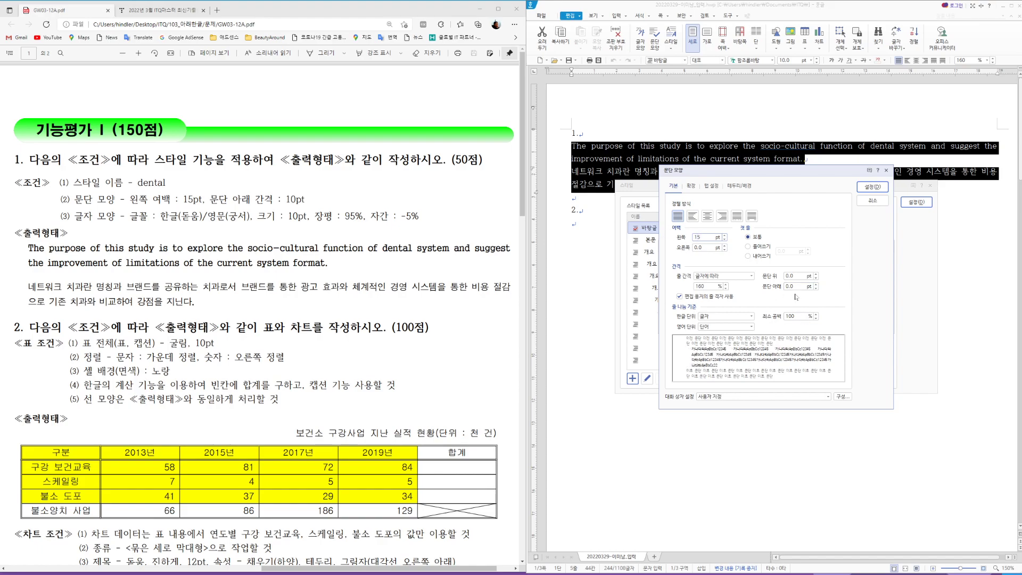
{"action": "left_click_drag", "start_coordinate": [799, 286], "coordinate": [762, 292]}
{"action": "type", "text": "10"}
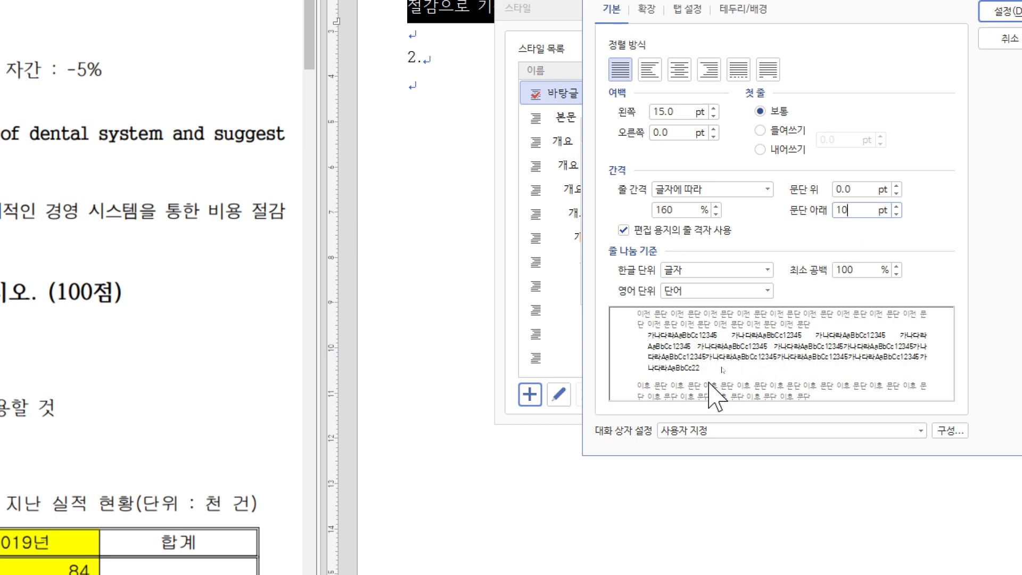
{"action": "left_click", "coordinate": [1018, 94]}
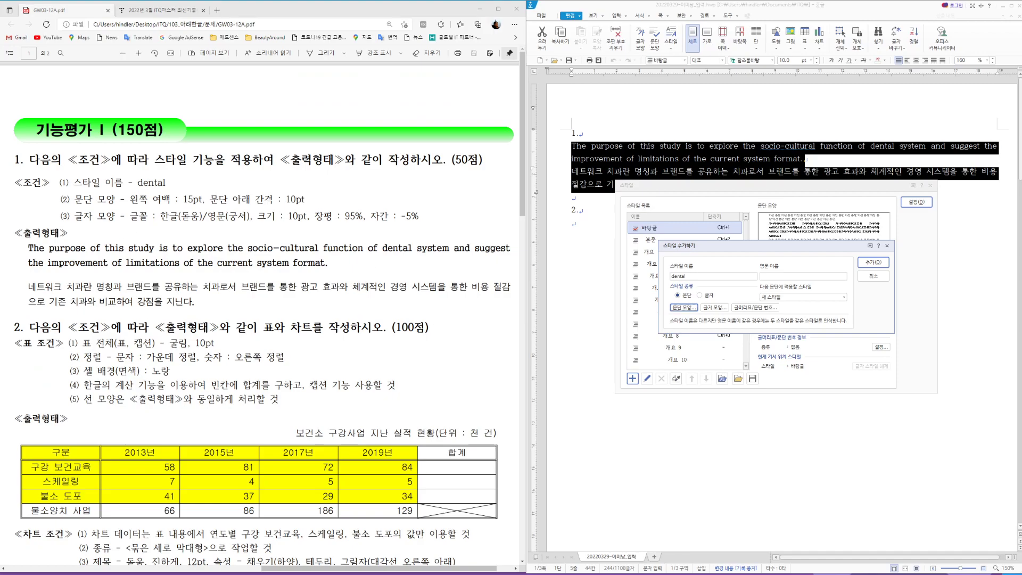
Step: Set the dental style's character width 95%, spacing -5% and Korean font 돋움
{"action": "left_click", "coordinate": [712, 307]}
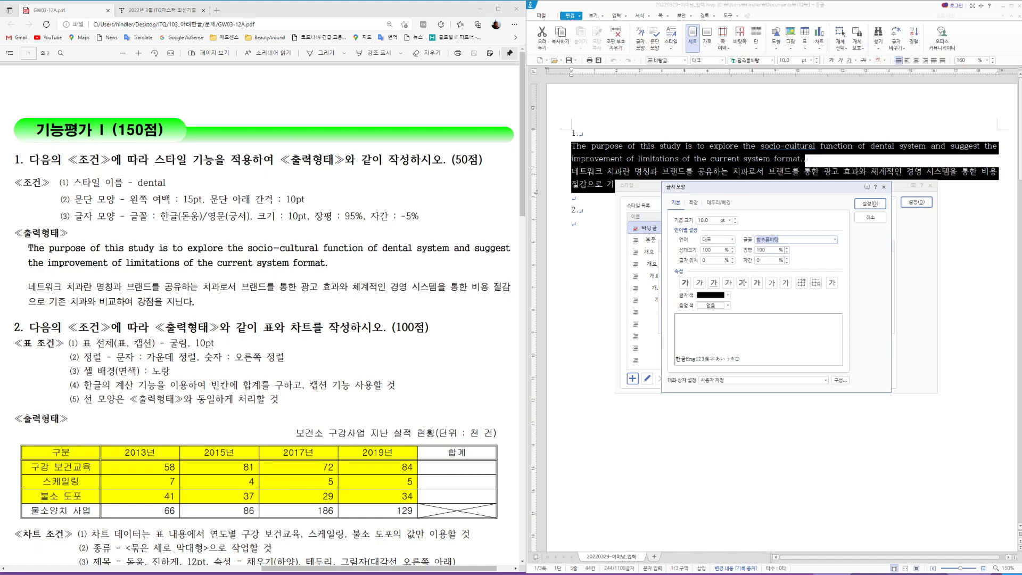
{"action": "key", "text": "Tab"}
{"action": "type", "text": "95"}
{"action": "type", "text": "-5"}
{"action": "left_click", "coordinate": [733, 240]}
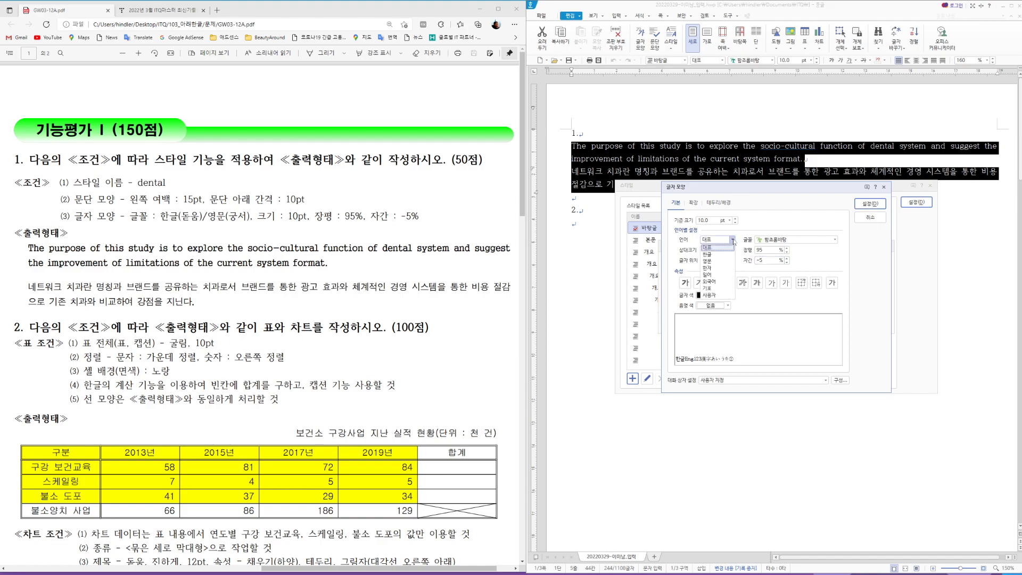
{"action": "left_click", "coordinate": [707, 254]}
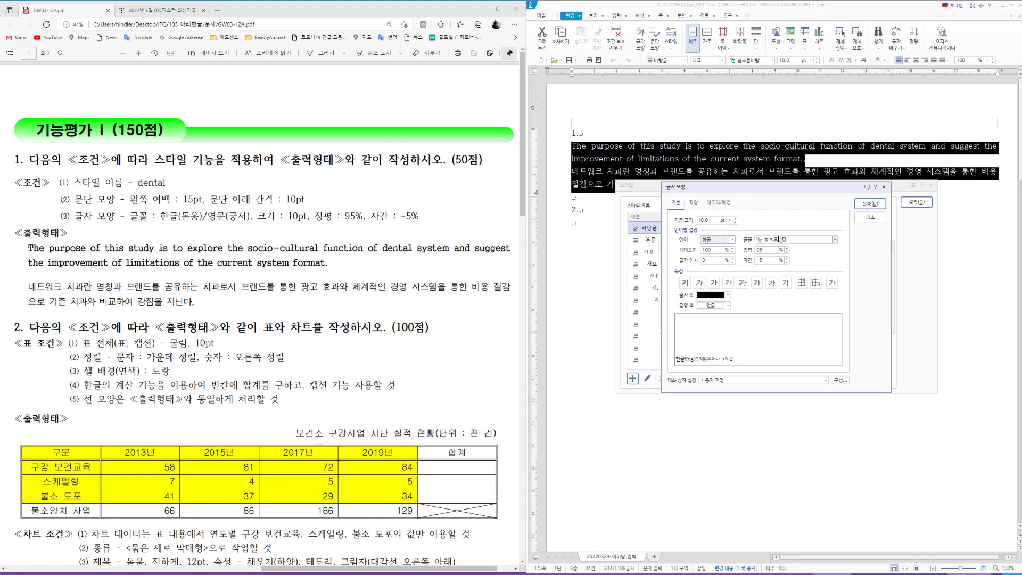
{"action": "left_click", "coordinate": [776, 240]}
{"action": "key", "text": "ctrl+a"}
{"action": "type", "text": "ㄷ"}
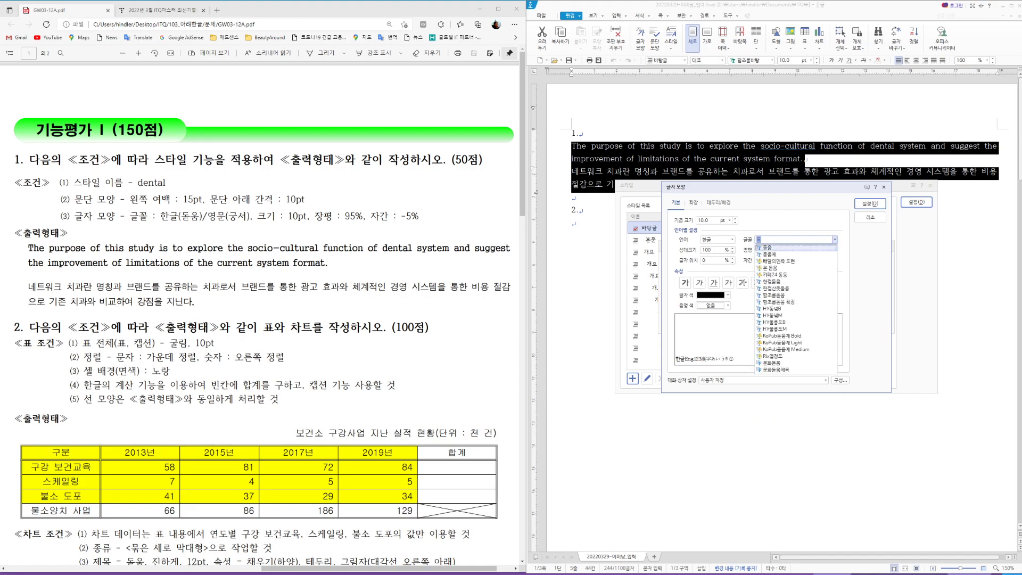
{"action": "type", "text": "ㅗㄷ"}
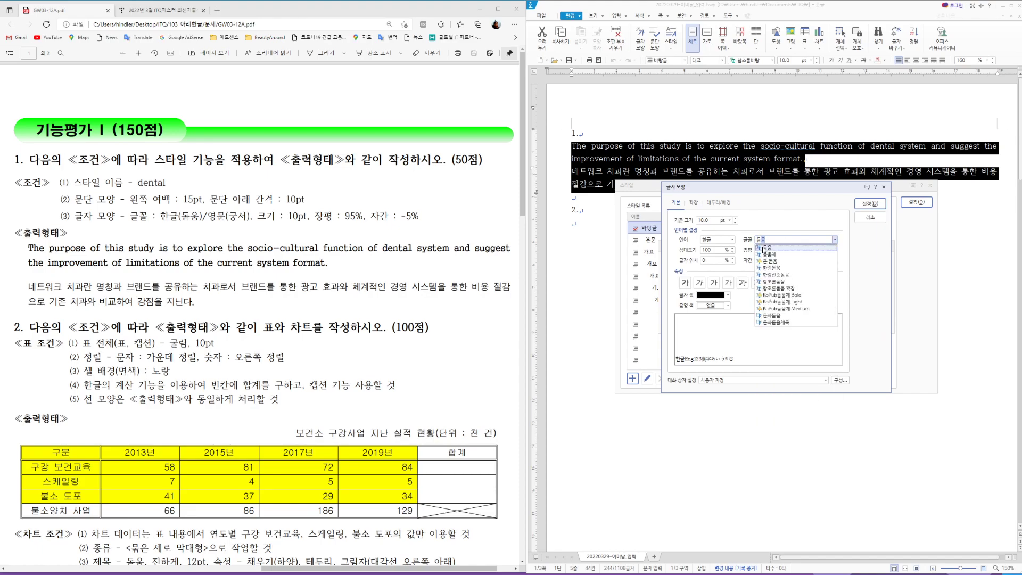
{"action": "left_click", "coordinate": [768, 249]}
Step: Set the style's English font to 궁서 and recheck the Korean font
{"action": "left_click", "coordinate": [732, 239]}
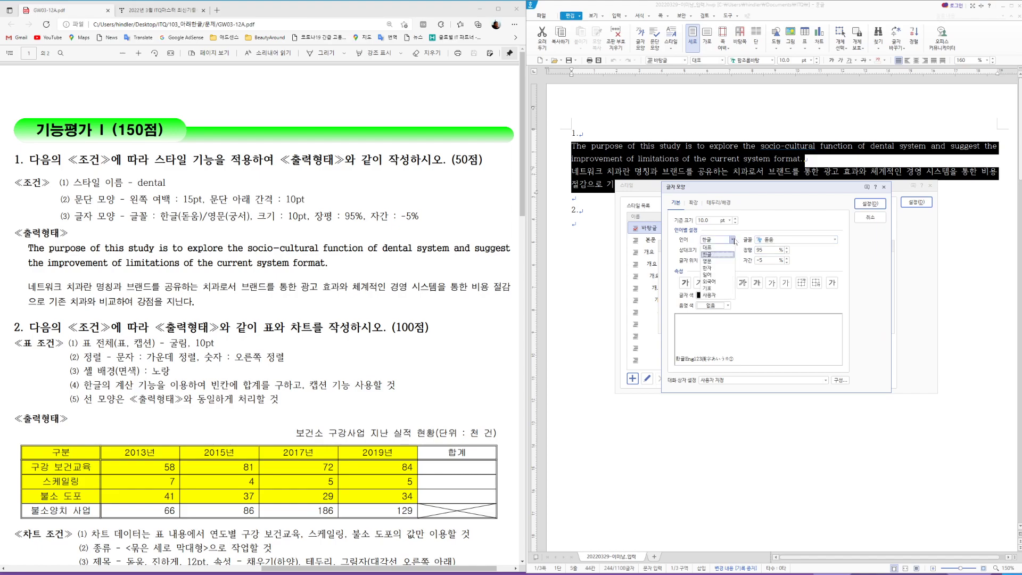
{"action": "left_click", "coordinate": [714, 262]}
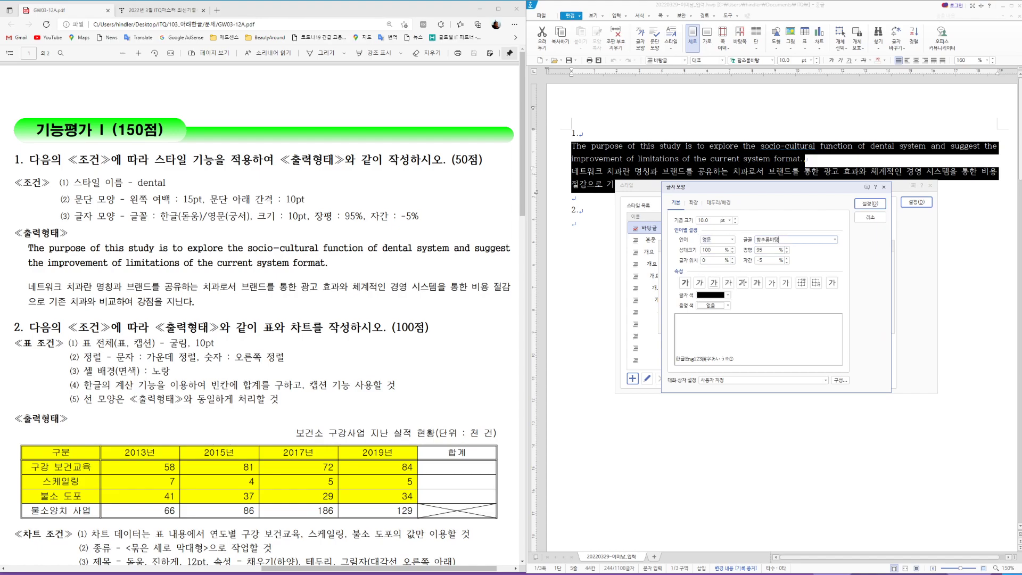
{"action": "key", "text": "Tab"}
{"action": "type", "text": "궁서"}
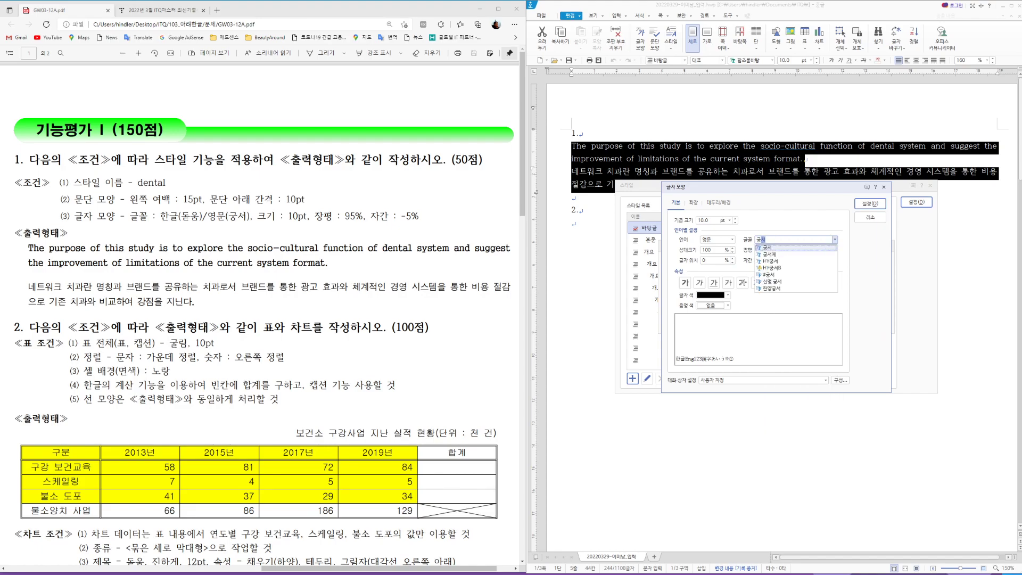
{"action": "left_click", "coordinate": [766, 248]}
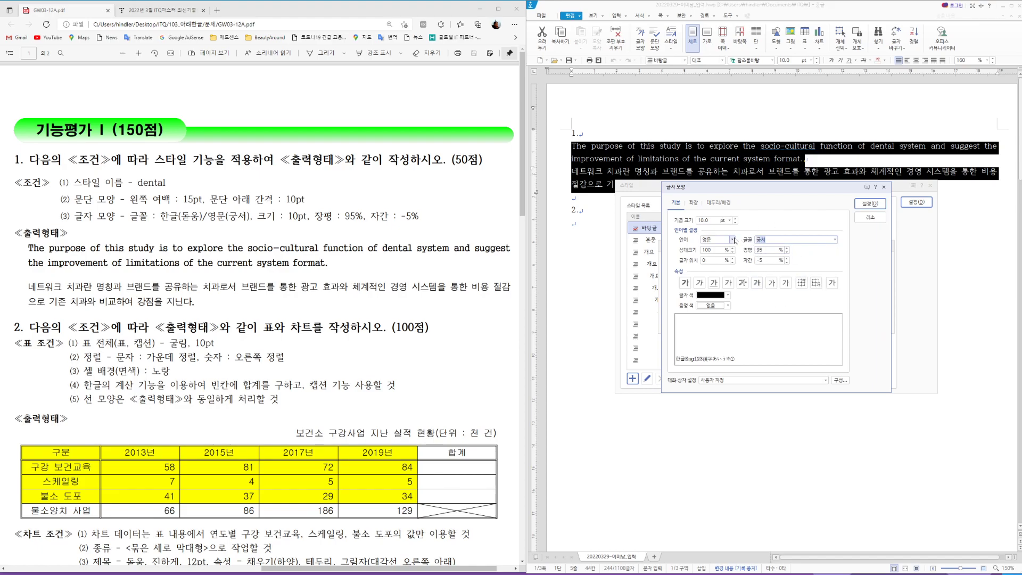
{"action": "left_click", "coordinate": [733, 240]}
{"action": "left_click", "coordinate": [708, 254]}
Step: Confirm the character settings, add the dental style and apply it to both paragraphs
{"action": "left_click", "coordinate": [871, 204]}
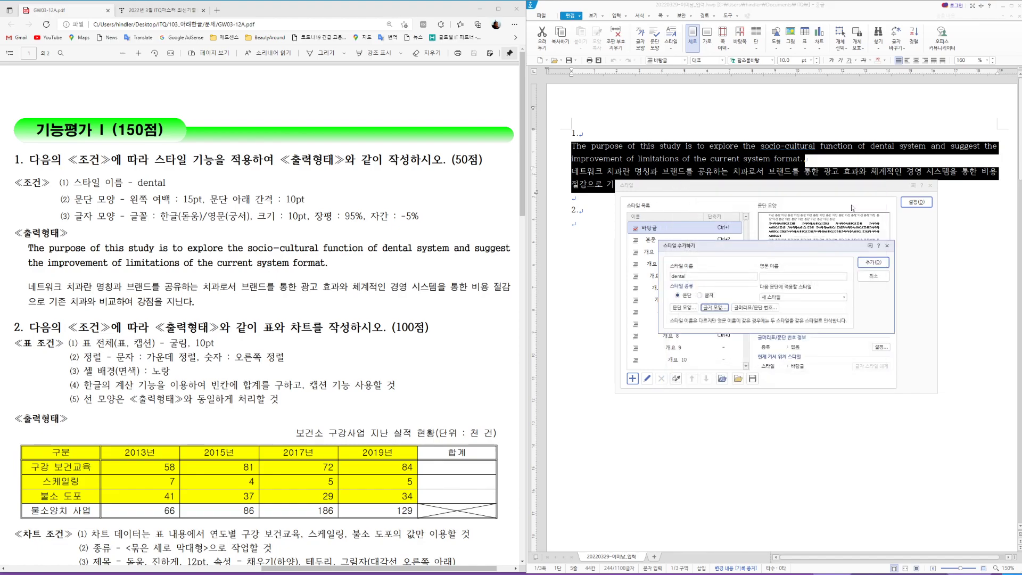
{"action": "left_click", "coordinate": [872, 263]}
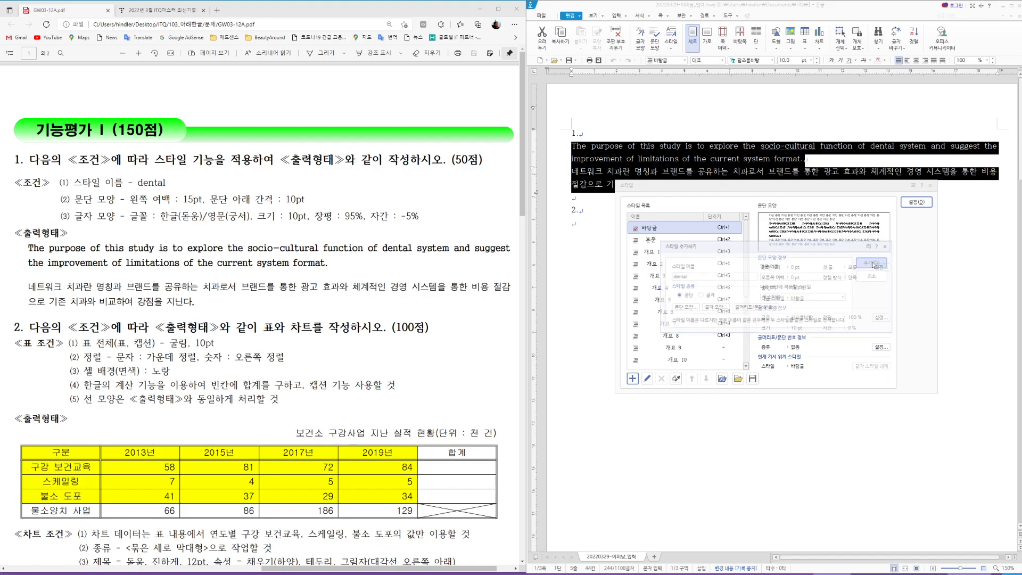
{"action": "left_click", "coordinate": [733, 242]}
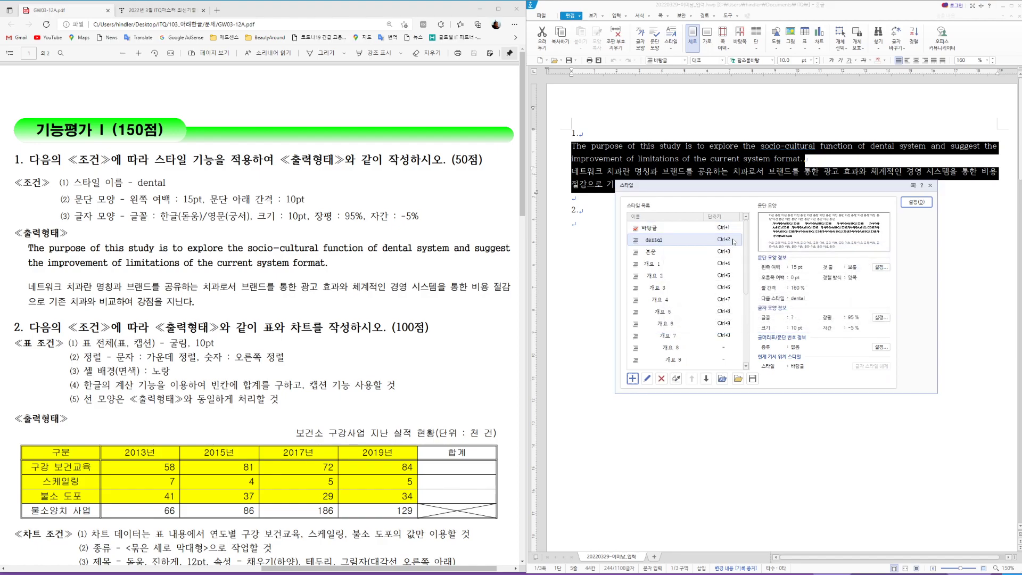
{"action": "left_click", "coordinate": [661, 243]}
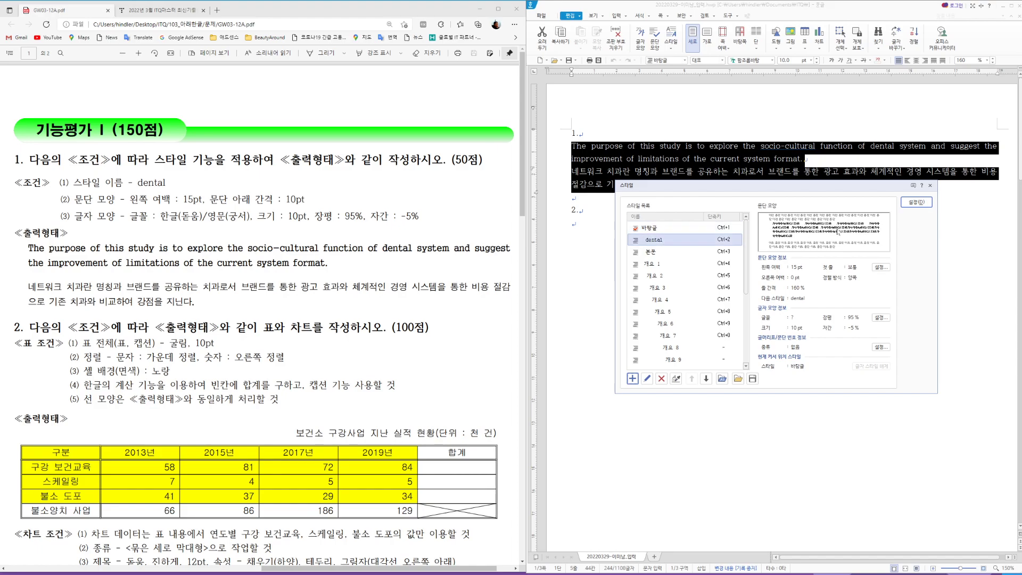
{"action": "left_click", "coordinate": [917, 203]}
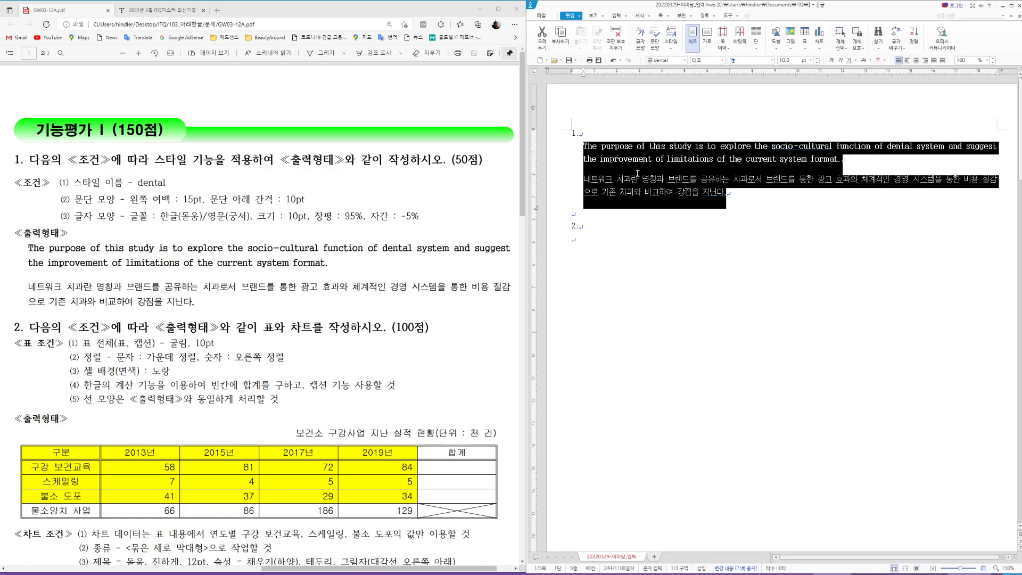
Step: Reset the paragraphs to 바탕글, then reapply dental from the style box
{"action": "left_click", "coordinate": [685, 60]}
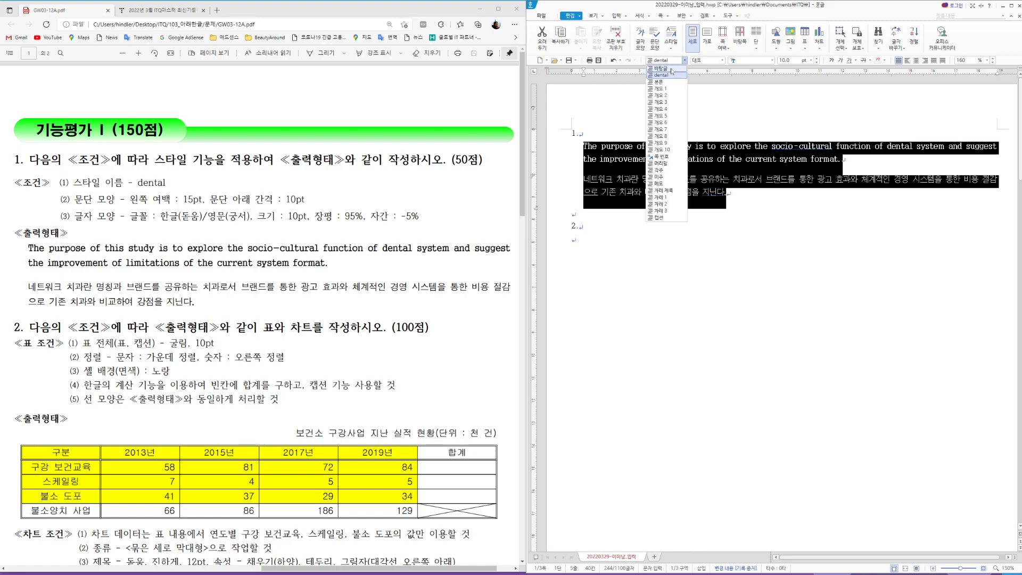
{"action": "left_click", "coordinate": [671, 69]}
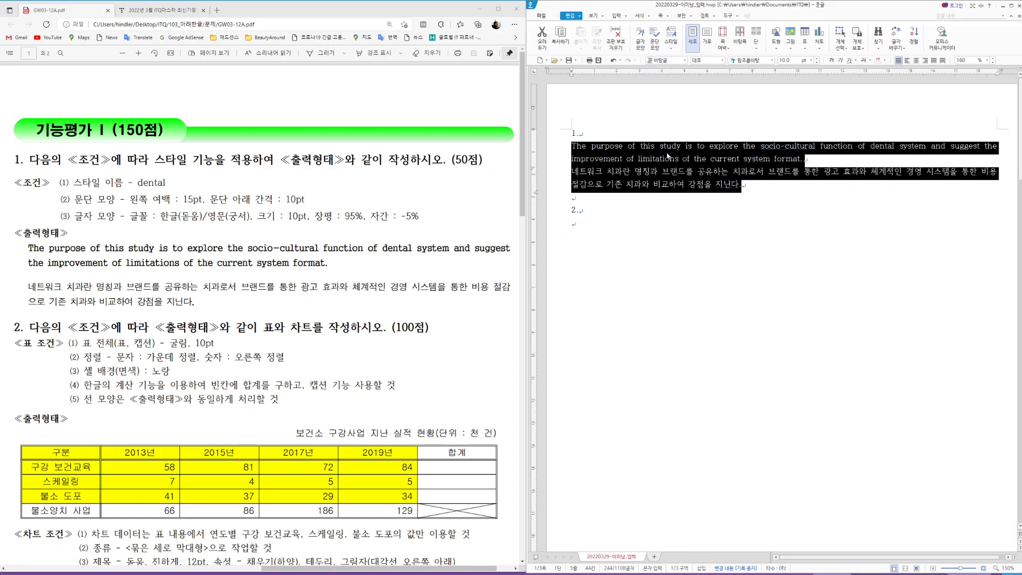
{"action": "left_click", "coordinate": [685, 60]}
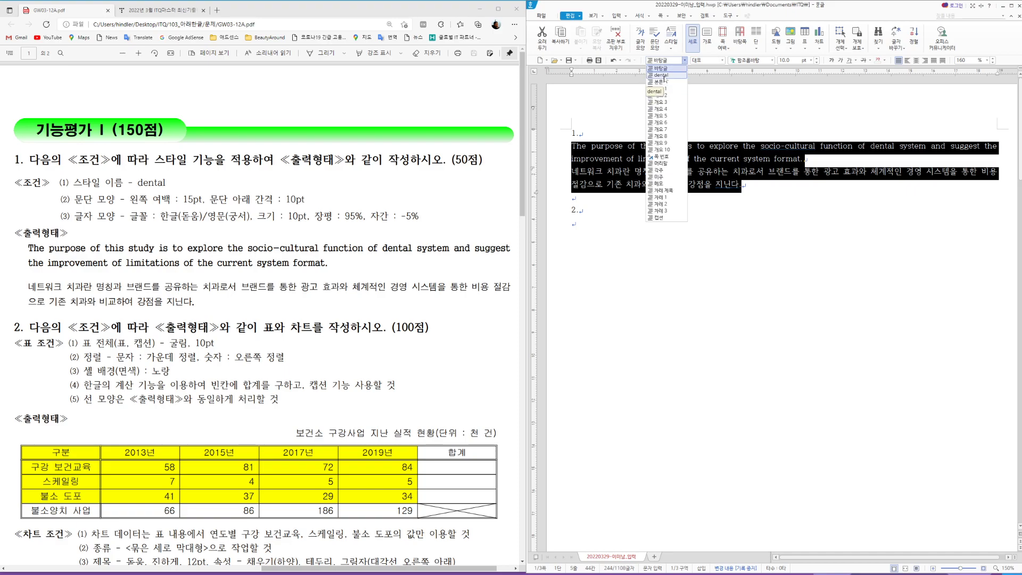
{"action": "left_click", "coordinate": [662, 75]}
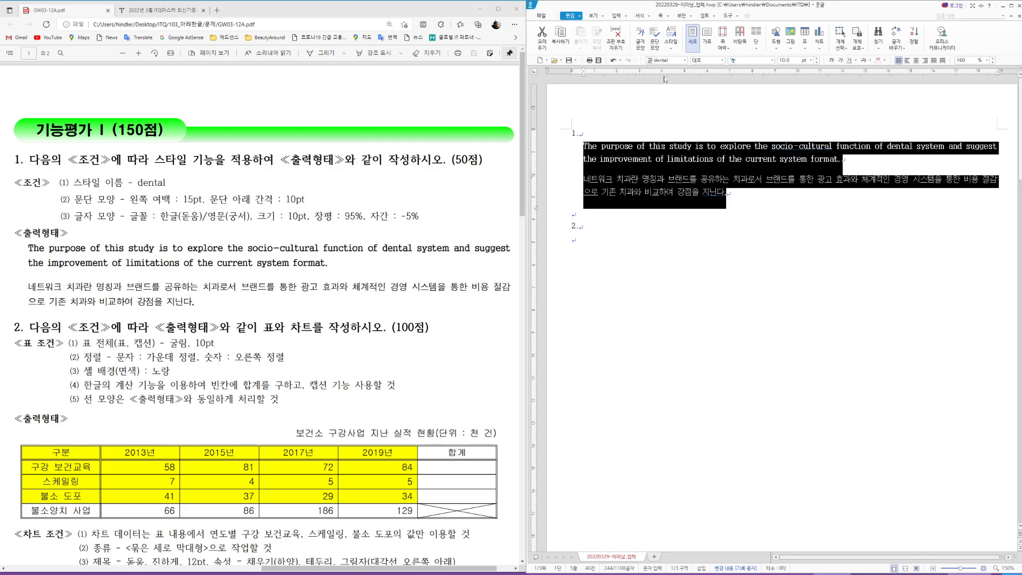
{"action": "left_click", "coordinate": [593, 250]}
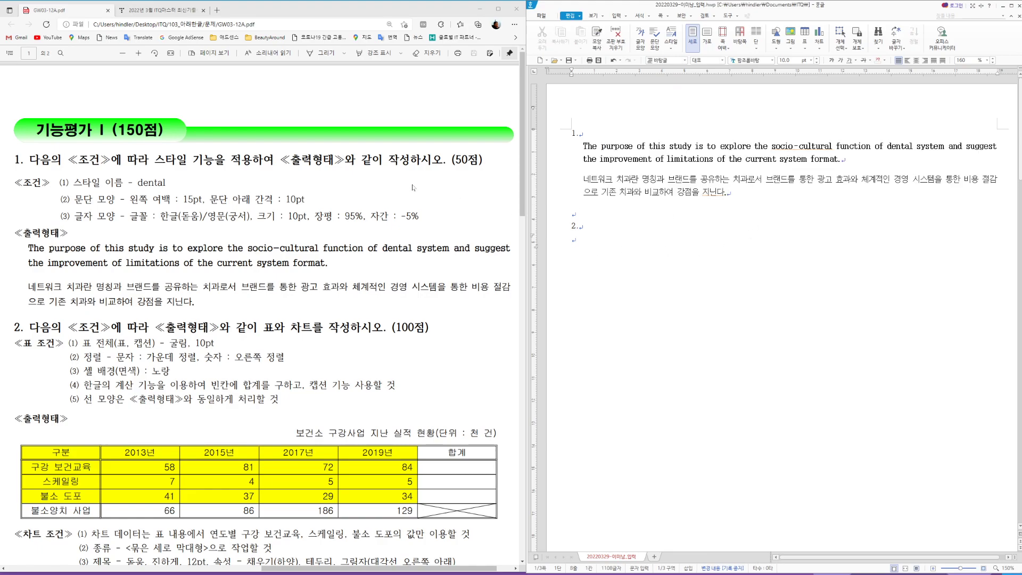
Step: Insert a 5-row, 6-column table below item 2
{"action": "scroll", "coordinate": [261, 314], "scroll_direction": "down", "scroll_amount": 5}
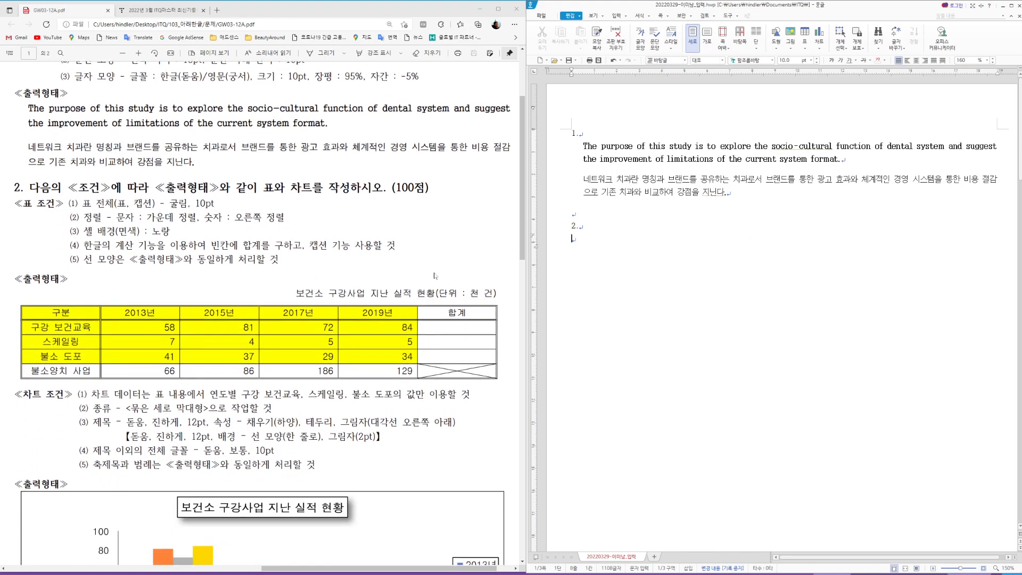
{"action": "scroll", "coordinate": [446, 269], "scroll_direction": "down", "scroll_amount": 1}
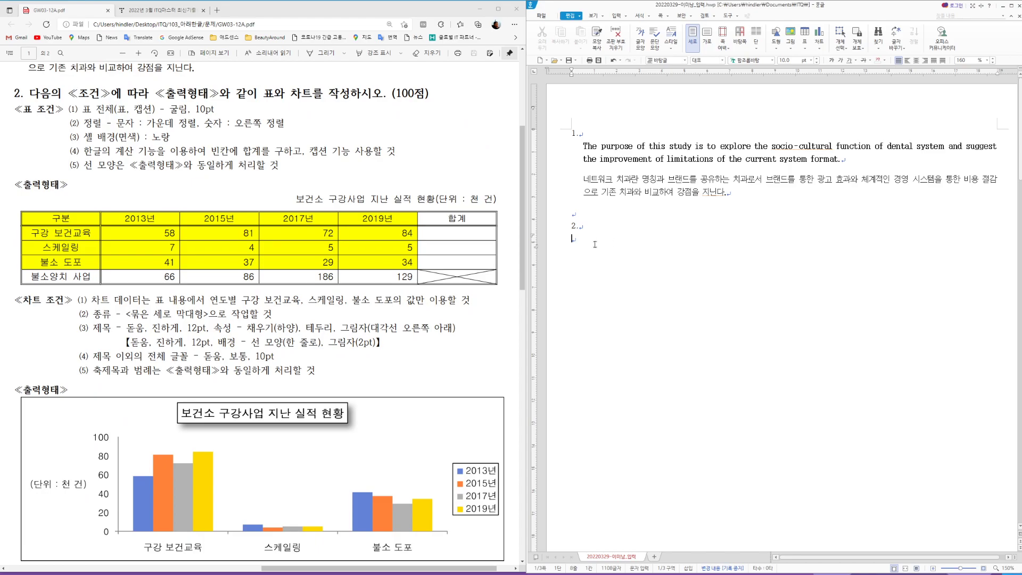
{"action": "type", "text": "가"}
{"action": "left_click", "coordinate": [617, 16]}
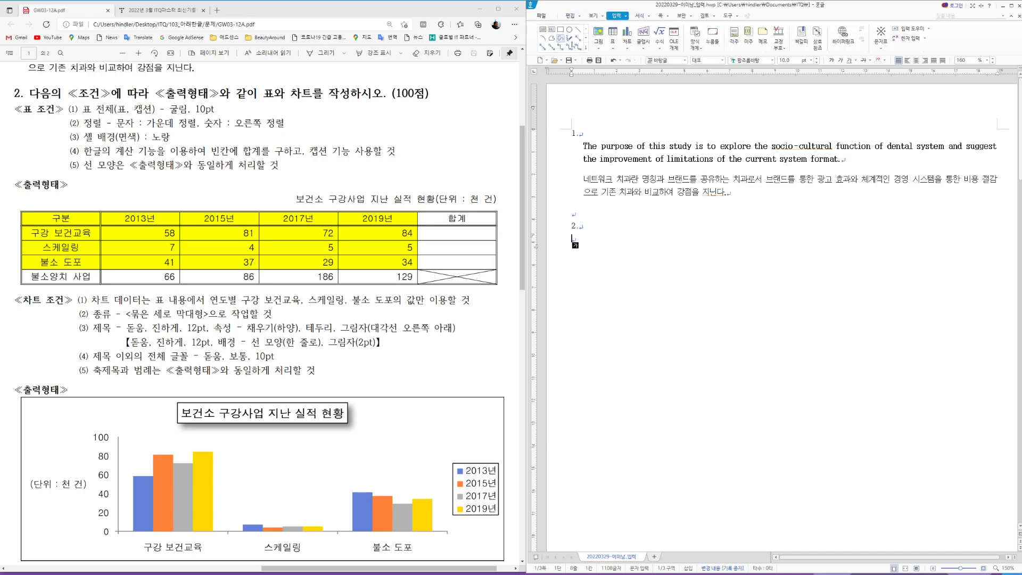
{"action": "left_click", "coordinate": [612, 49]}
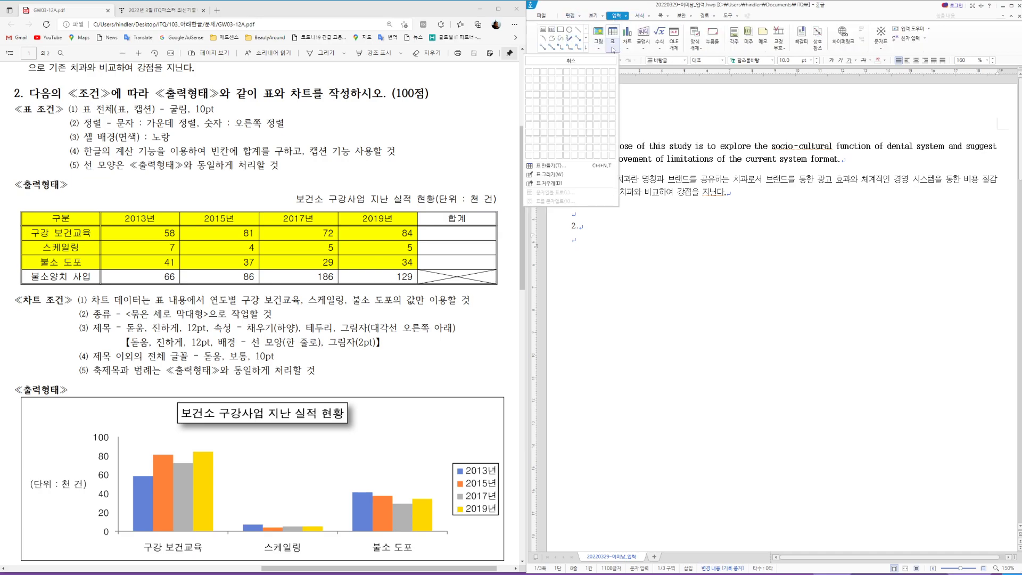
{"action": "left_click", "coordinate": [565, 106]}
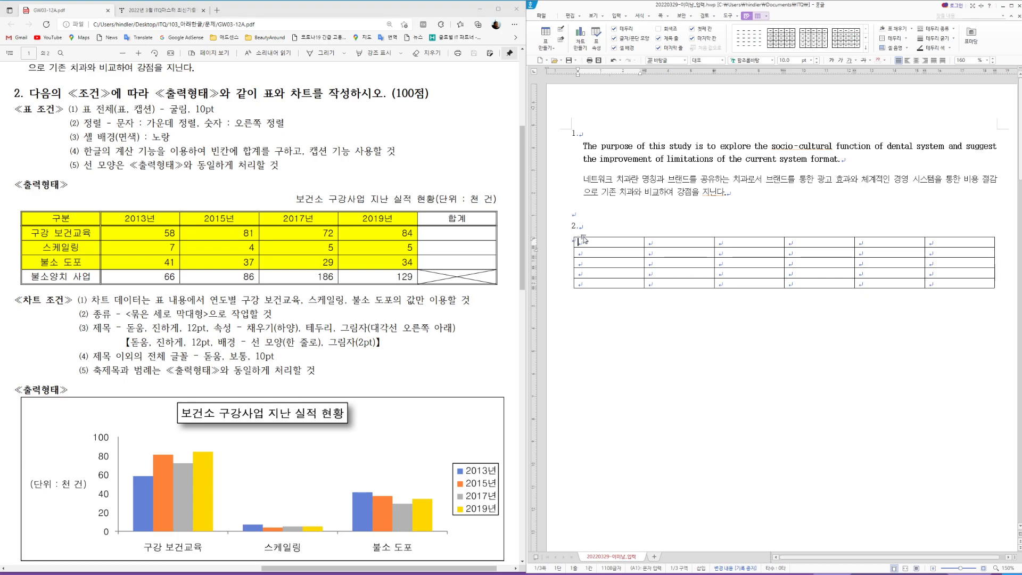
Step: Set the table to be treated like a character (글자처럼 취급)
{"action": "key", "text": "Hangul"}
{"action": "left_click", "coordinate": [604, 237]}
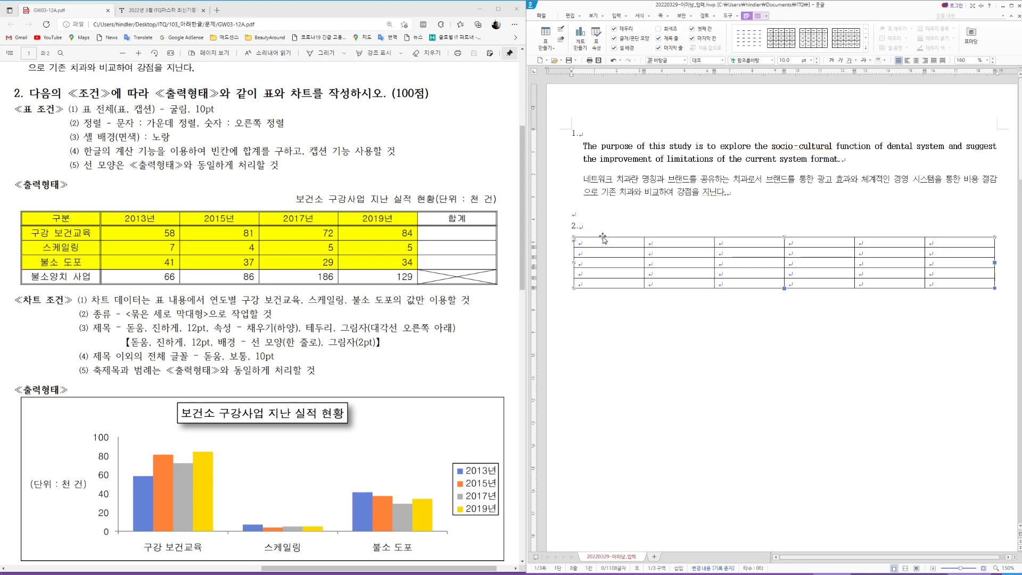
{"action": "double_click", "coordinate": [603, 237]}
{"action": "left_click", "coordinate": [673, 245]}
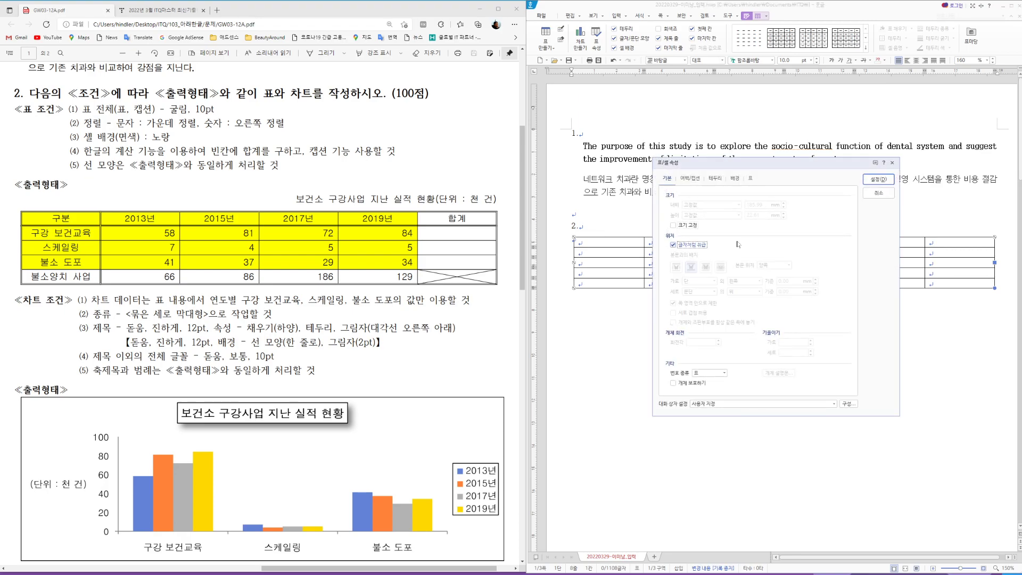
{"action": "left_click", "coordinate": [879, 180]}
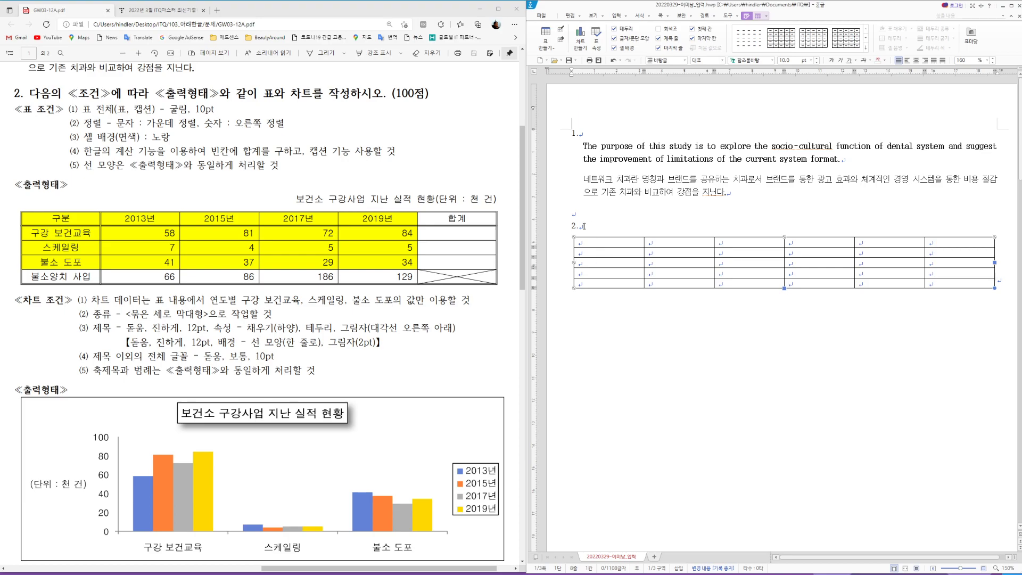
Step: Enter the header row: 구분, 2013년, 2015년, 2017년, 2019년, 합계
{"action": "left_click", "coordinate": [584, 227]}
{"action": "left_click", "coordinate": [586, 242]}
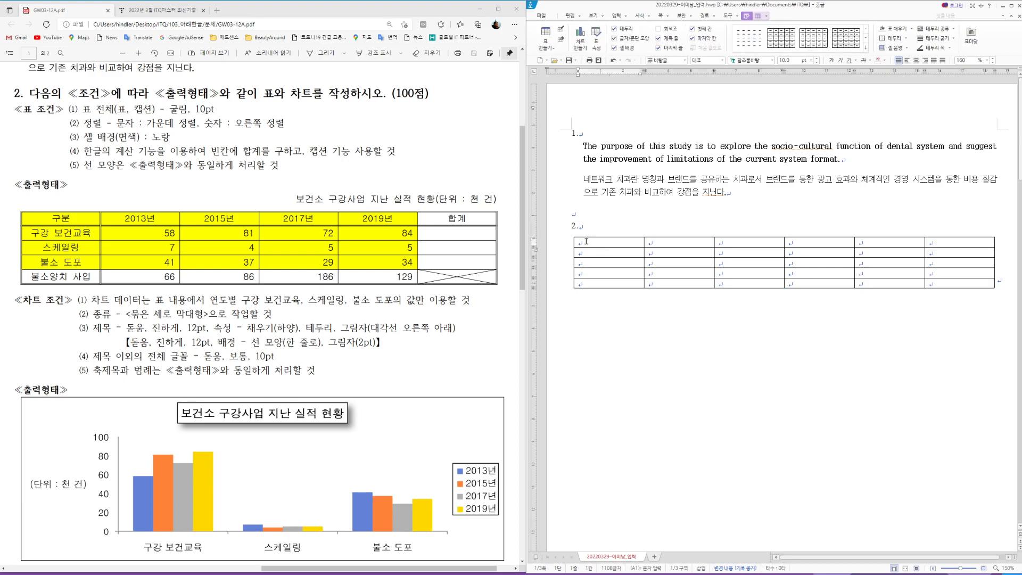
{"action": "type", "text": "구분"}
{"action": "key", "text": "Tab"}
{"action": "type", "text": "2013년"}
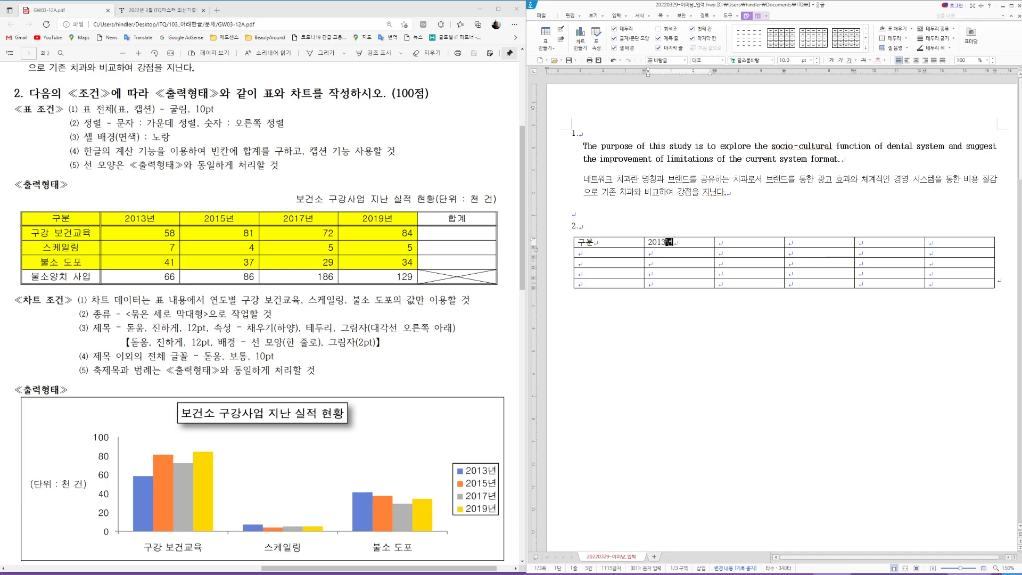
{"action": "key", "text": "Tab"}
{"action": "type", "text": "2015년"}
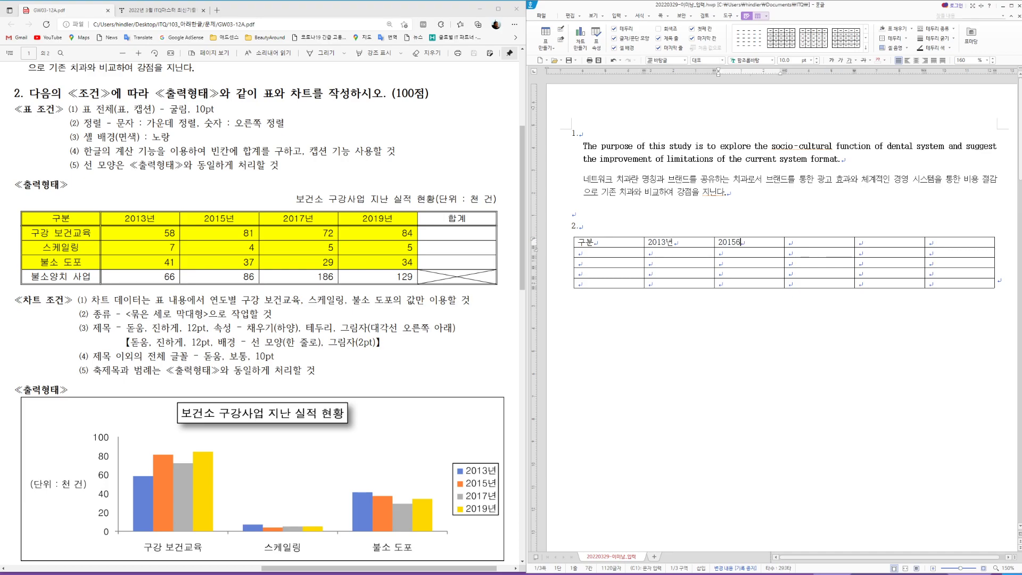
{"action": "key", "text": "Tab"}
{"action": "type", "text": "2017년"}
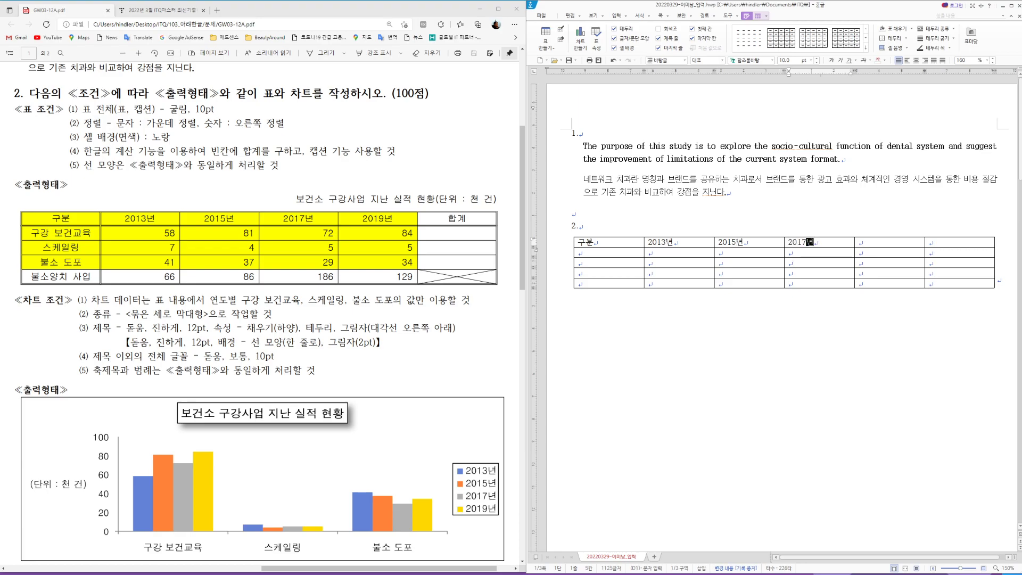
{"action": "key", "text": "Tab"}
{"action": "type", "text": "2019년"}
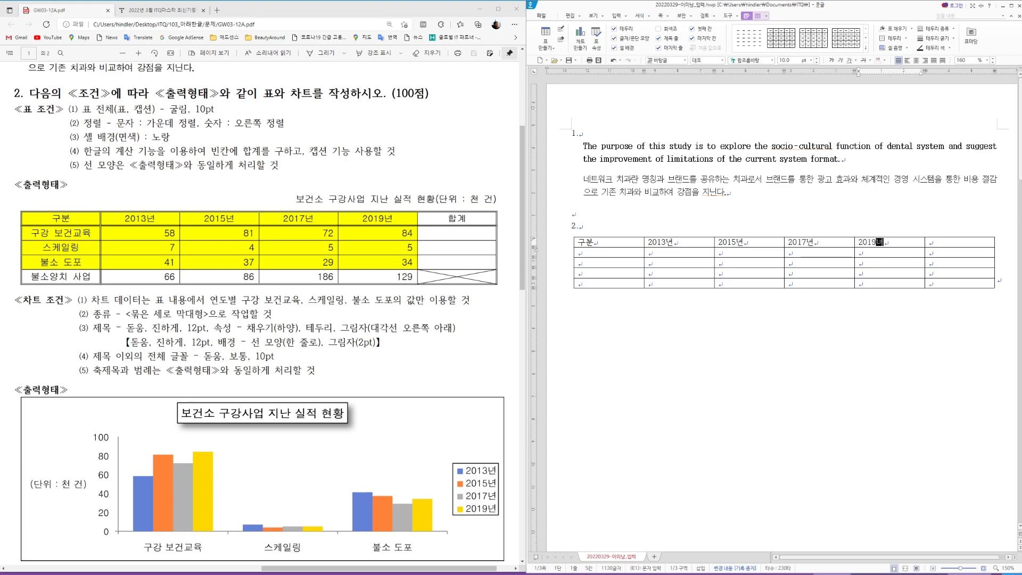
{"action": "key", "text": "Tab"}
{"action": "type", "text": "합계"}
Step: Fill the 구강 보건교육 row with 58, 81, 72, 84
{"action": "key", "text": "Tab"}
{"action": "type", "text": "구강 보"}
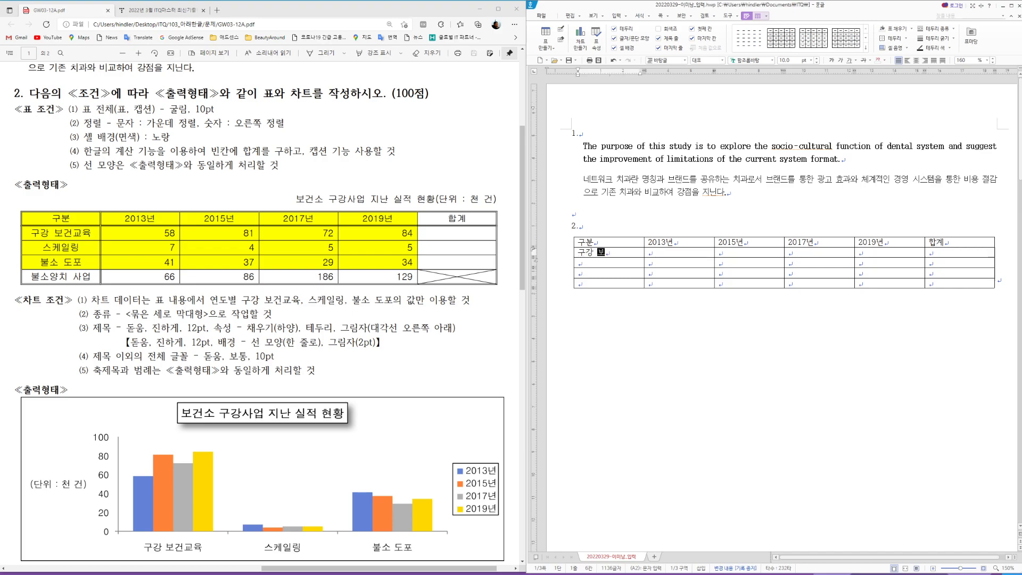
{"action": "type", "text": "건교육"}
{"action": "key", "text": "Tab"}
{"action": "type", "text": "58"}
{"action": "key", "text": "Tab"}
{"action": "type", "text": "81"}
{"action": "key", "text": "Tab"}
{"action": "type", "text": "72"}
{"action": "key", "text": "Tab"}
{"action": "type", "text": "84"}
Step: Fill the 스케일링 row with 7, 4, 5, 5
{"action": "key", "text": "Tab"}
{"action": "key", "text": "Tab"}
{"action": "type", "text": "ㅅㅡ케일링"}
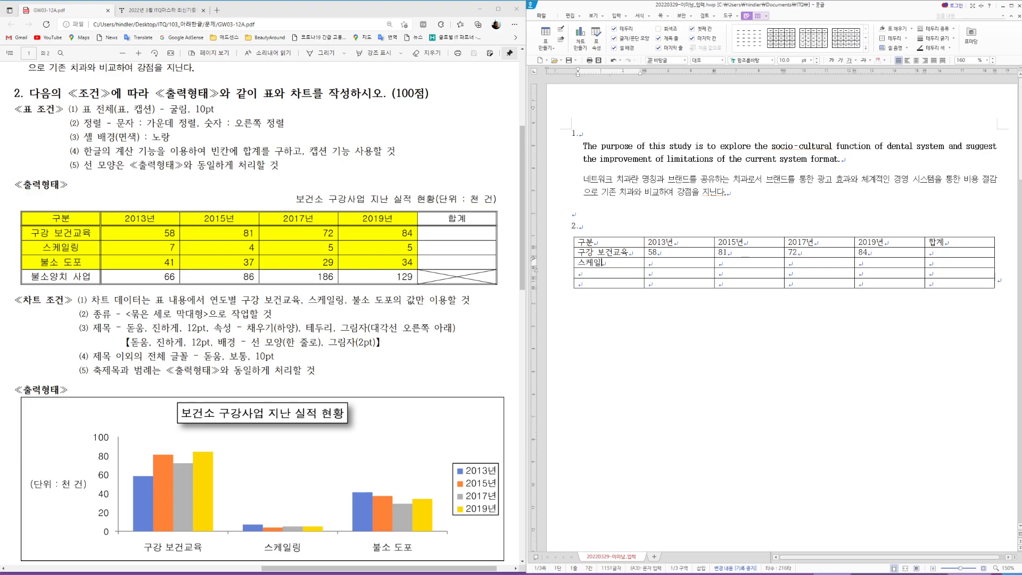
{"action": "key", "text": "Tab"}
{"action": "type", "text": "7"}
{"action": "key", "text": "Tab"}
{"action": "type", "text": "4"}
{"action": "key", "text": "Tab"}
{"action": "type", "text": "5"}
{"action": "key", "text": "Tab"}
{"action": "type", "text": "5"}
Step: Fill the 불소 도포 row with 41, 37, 29, 34
{"action": "key", "text": "Tab"}
{"action": "key", "text": "Tab"}
{"action": "type", "text": "불소 도포"}
{"action": "key", "text": "Tab"}
{"action": "type", "text": "41"}
{"action": "key", "text": "Tab"}
{"action": "type", "text": "37"}
{"action": "key", "text": "Tab"}
{"action": "type", "text": "29"}
{"action": "key", "text": "Tab"}
{"action": "type", "text": "34"}
Step: Fill the 불소양치 사업 row with 6, 86, 186, 129, correcting a typo
{"action": "key", "text": "Tab"}
{"action": "key", "text": "Tab"}
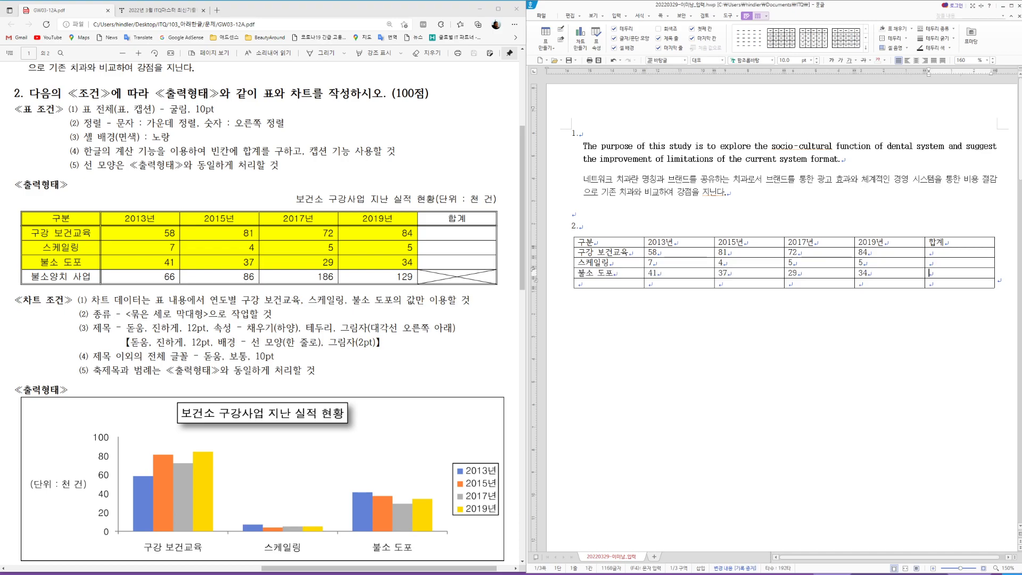
{"action": "type", "text": "불소양치 사업"}
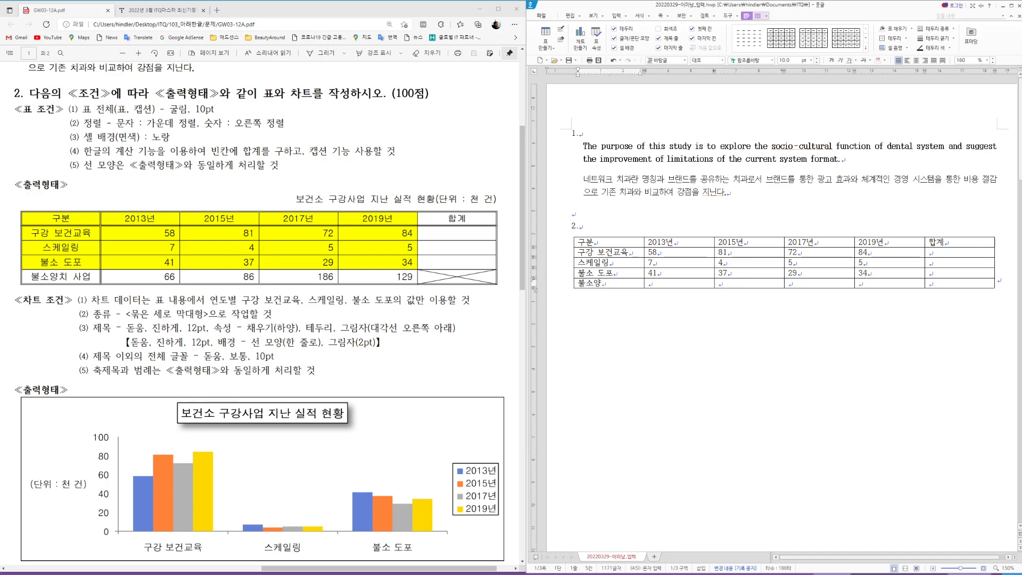
{"action": "key", "text": "Tab"}
{"action": "type", "text": "6+6"}
{"action": "key", "text": "BackSpace"}
{"action": "key", "text": "BackSpace"}
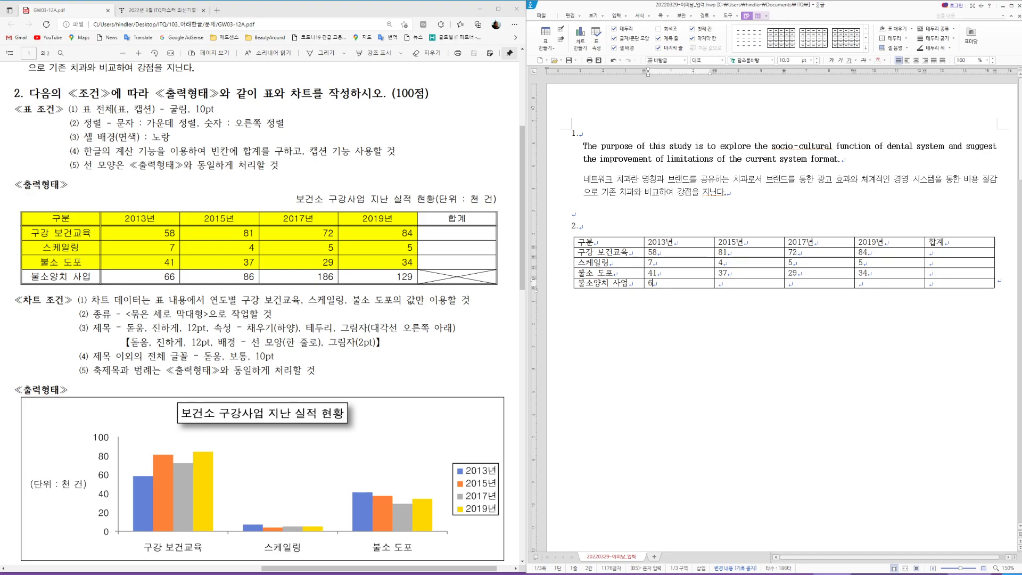
{"action": "type", "text": "6"}
{"action": "key", "text": "Tab"}
{"action": "type", "text": "86"}
{"action": "key", "text": "Tab"}
{"action": "type", "text": "186"}
{"action": "key", "text": "Tab"}
{"action": "type", "text": "12"}
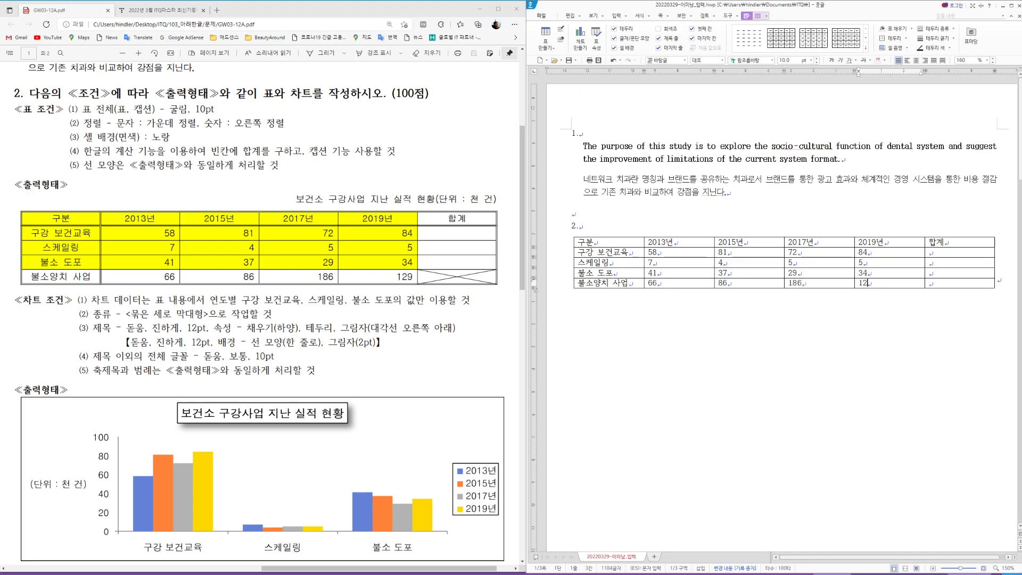
{"action": "type", "text": "9"}
Step: Give the table a top-positioned caption through its object properties' 여백/캡션 settings
{"action": "left_click", "coordinate": [627, 238]}
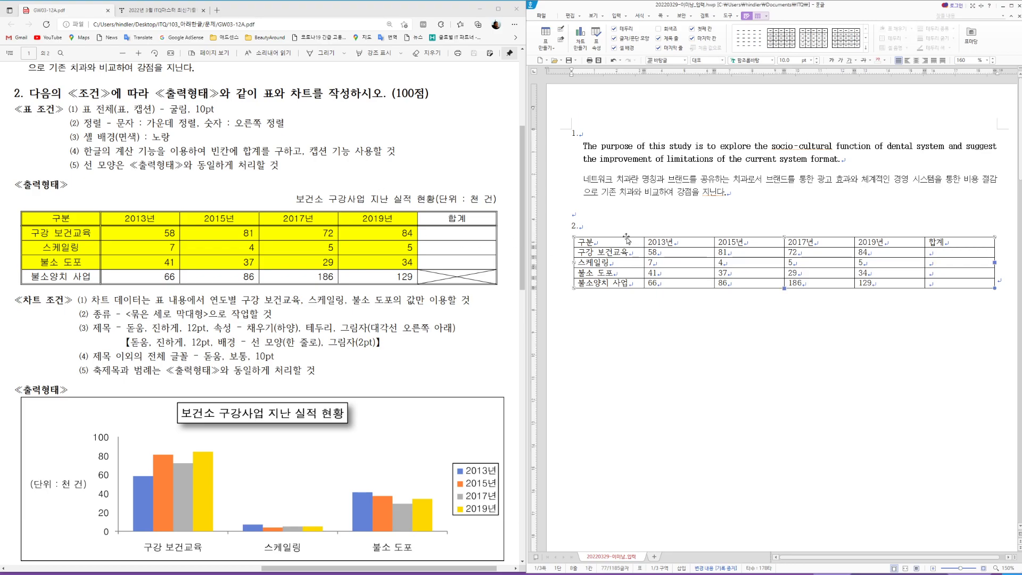
{"action": "right_click", "coordinate": [627, 239]}
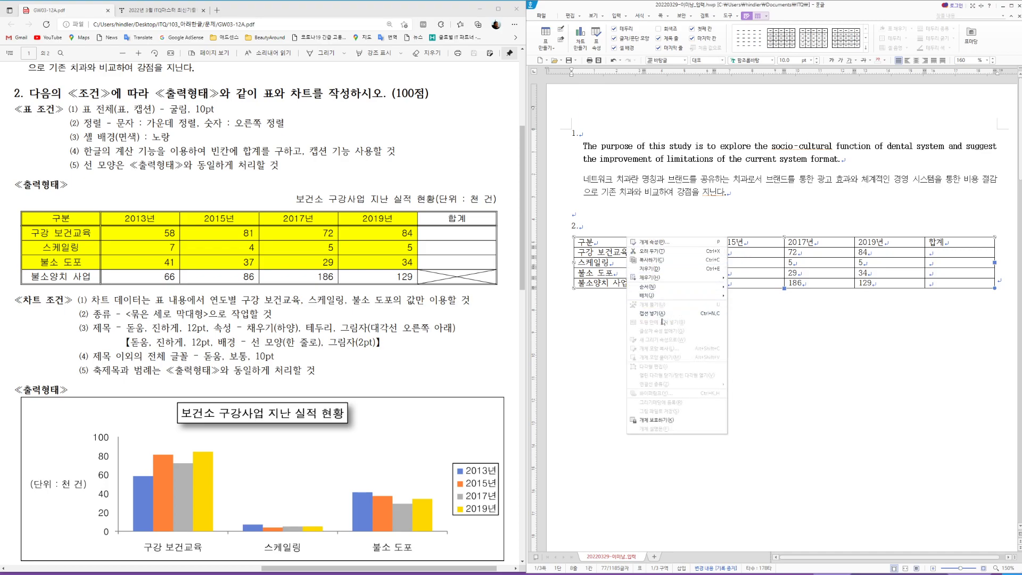
{"action": "left_click", "coordinate": [667, 245]}
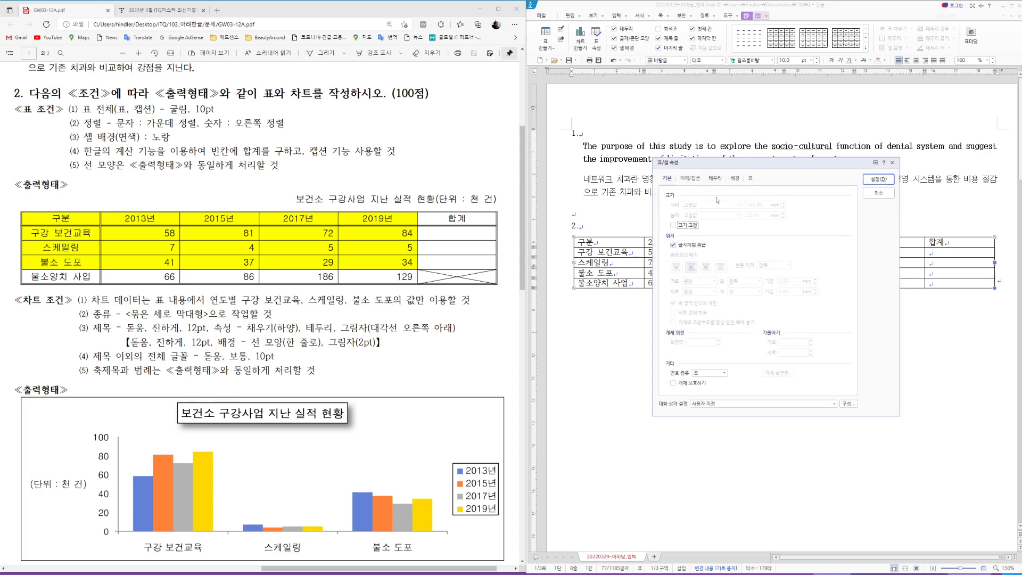
{"action": "left_click", "coordinate": [691, 180]}
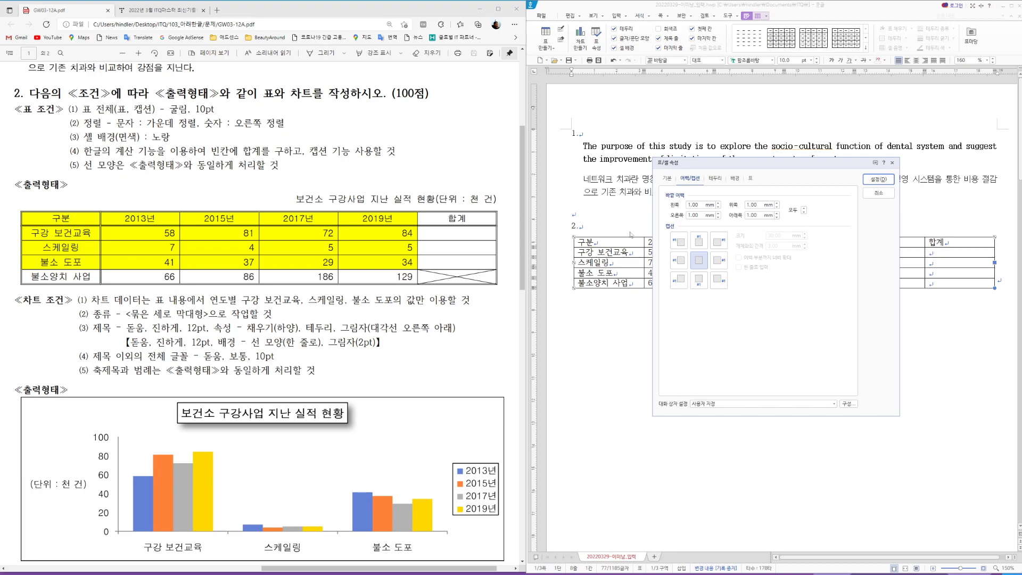
{"action": "left_click", "coordinate": [699, 240]}
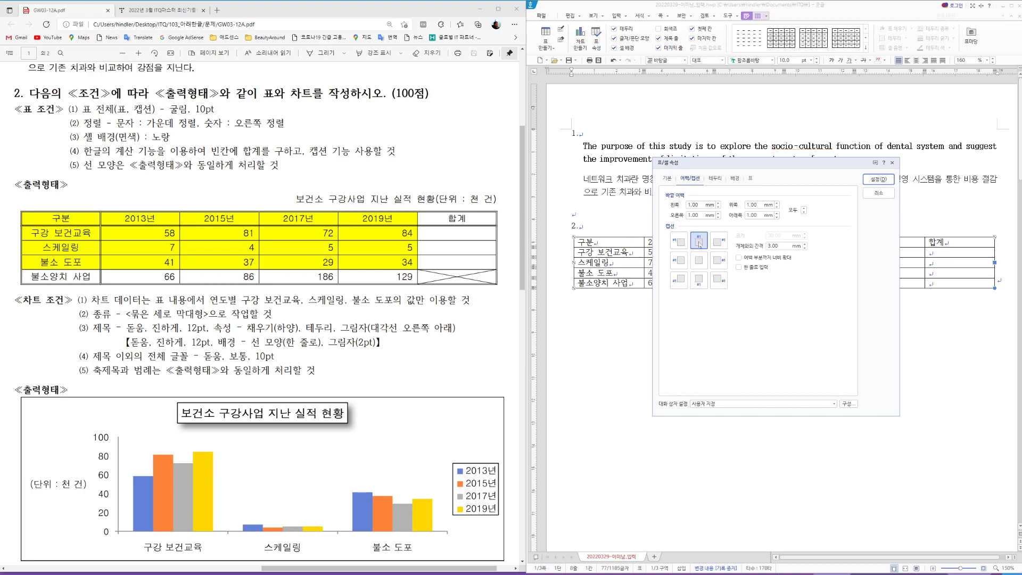
{"action": "left_click", "coordinate": [879, 180]}
Step: Replace the default caption with '보건소 구강사업 지난 실적 현황(단위 : 천 건)'
{"action": "key", "text": "shift+Left"}
{"action": "key", "text": "shift+Left"}
{"action": "key", "text": "shift+Left"}
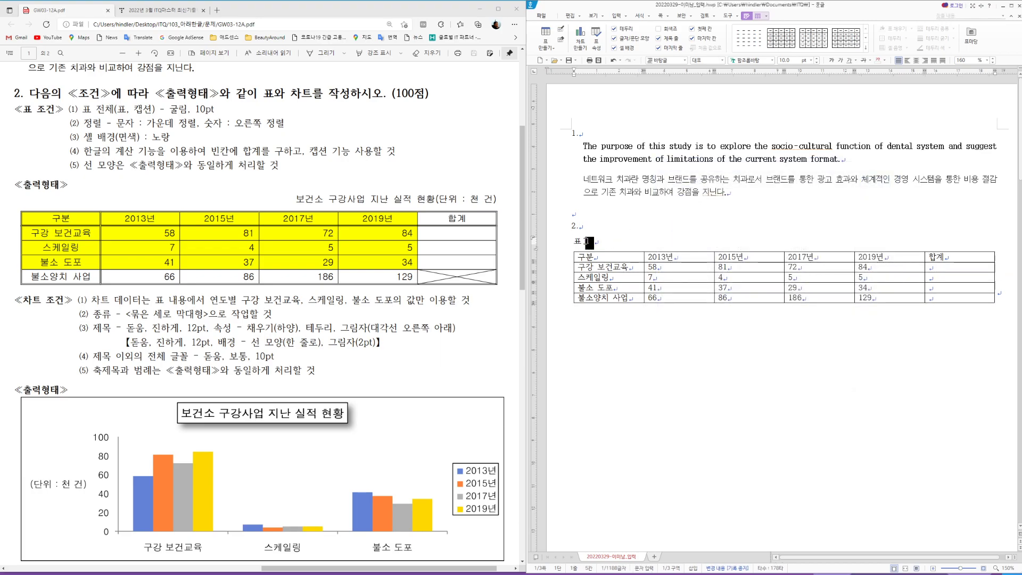
{"action": "key", "text": "F9"}
{"action": "key", "text": "Escape"}
{"action": "type", "text": "보건소 "}
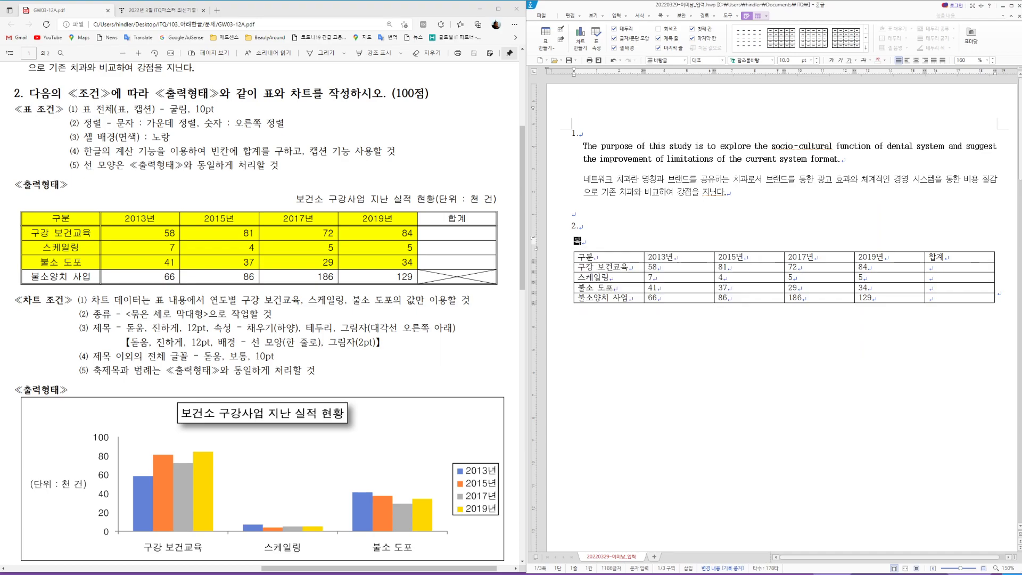
{"action": "type", "text": "구강사업 지난 "}
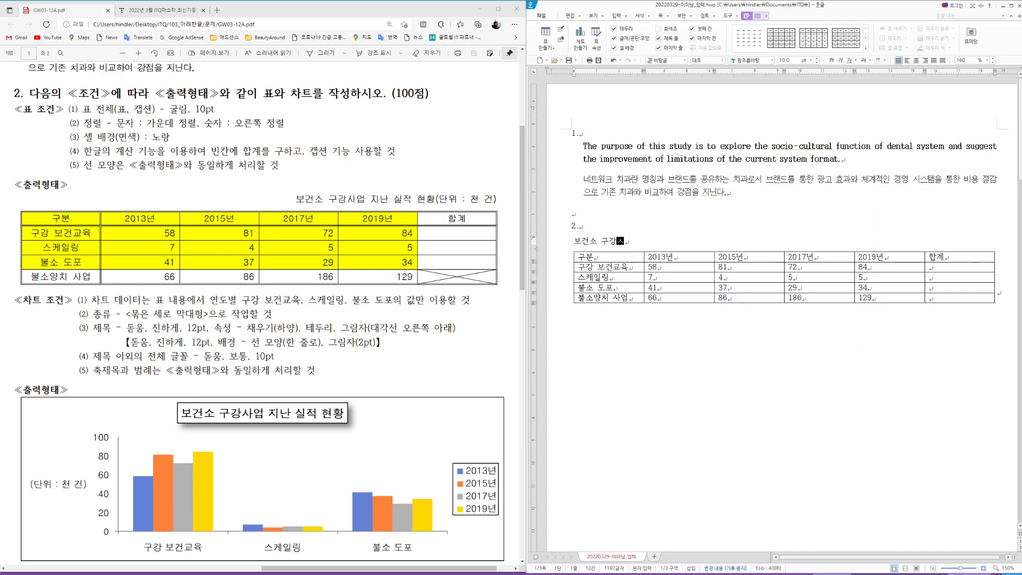
{"action": "type", "text": "실적 현황("}
{"action": "type", "text": "단위 "}
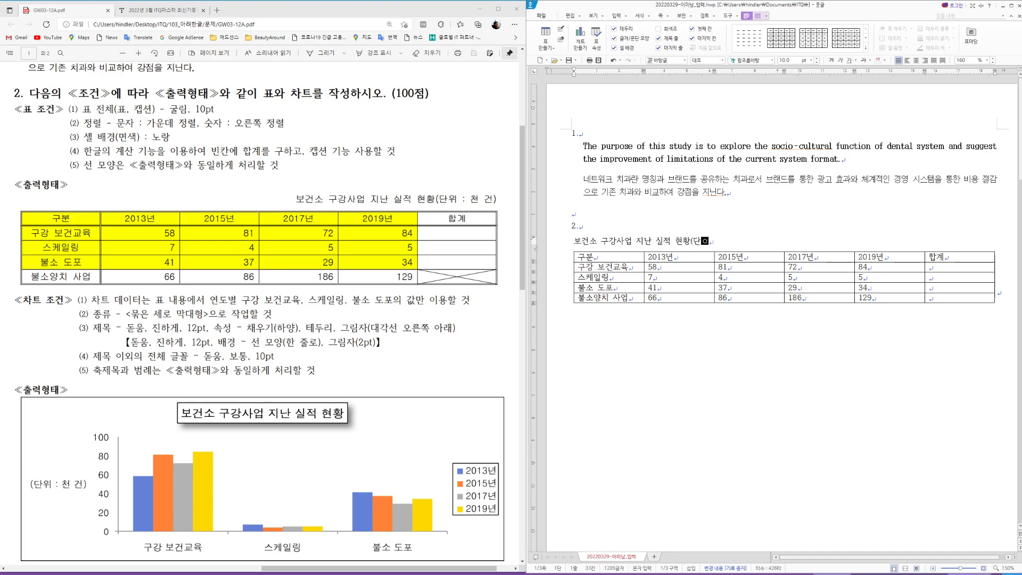
{"action": "type", "text": ": 천 건)"}
{"action": "double_click", "coordinate": [649, 240]}
{"action": "key", "text": "Hangul_Hanja"}
{"action": "left_click", "coordinate": [748, 244]}
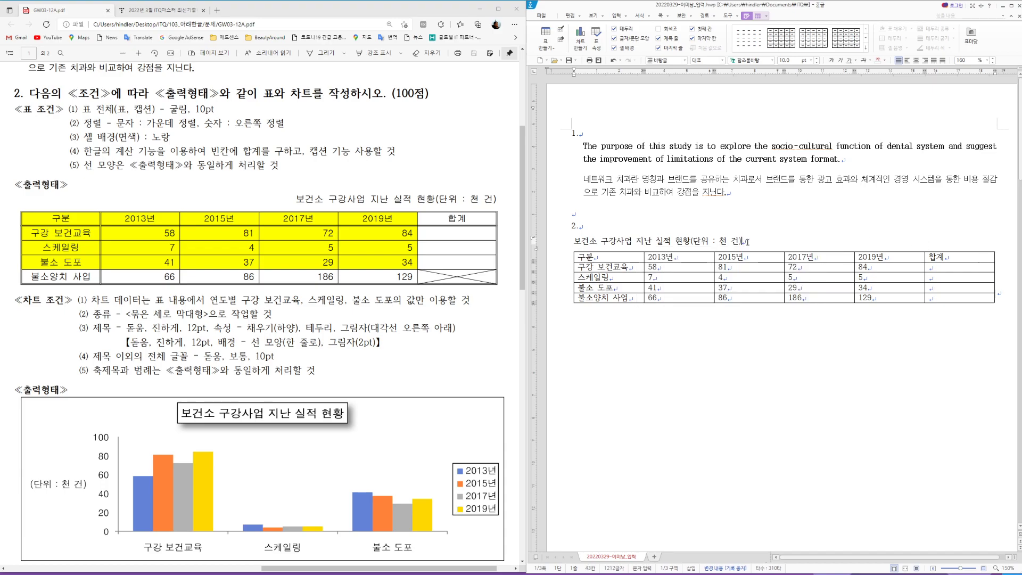
Step: Right-align the caption and select the whole caption line
{"action": "left_click", "coordinate": [925, 60]}
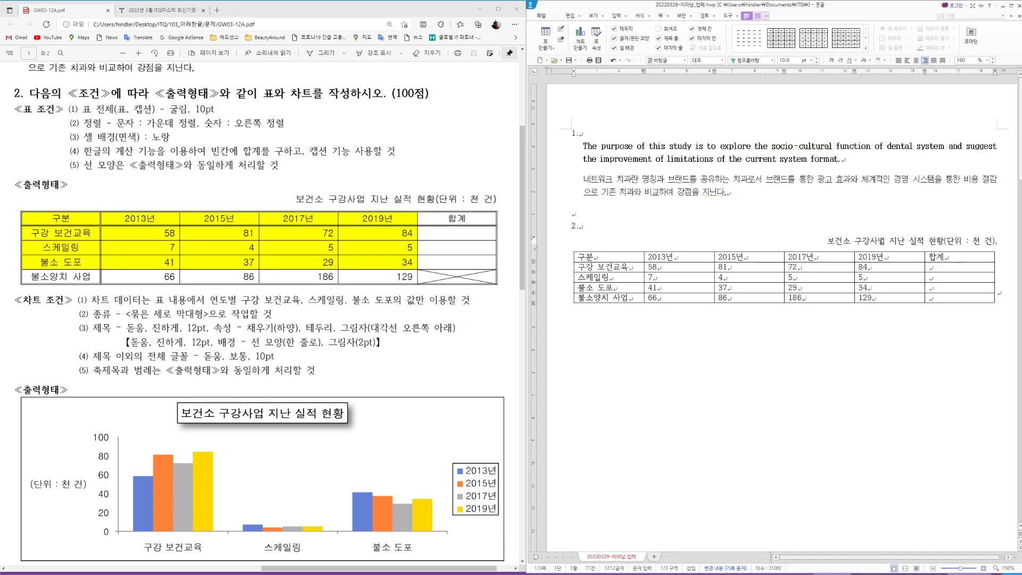
{"action": "triple_click", "coordinate": [881, 242]}
{"action": "left_click", "coordinate": [746, 60]}
Step: Set the caption and all table cells to 굴림, and centre-align every cell
{"action": "type", "text": "굴림"}
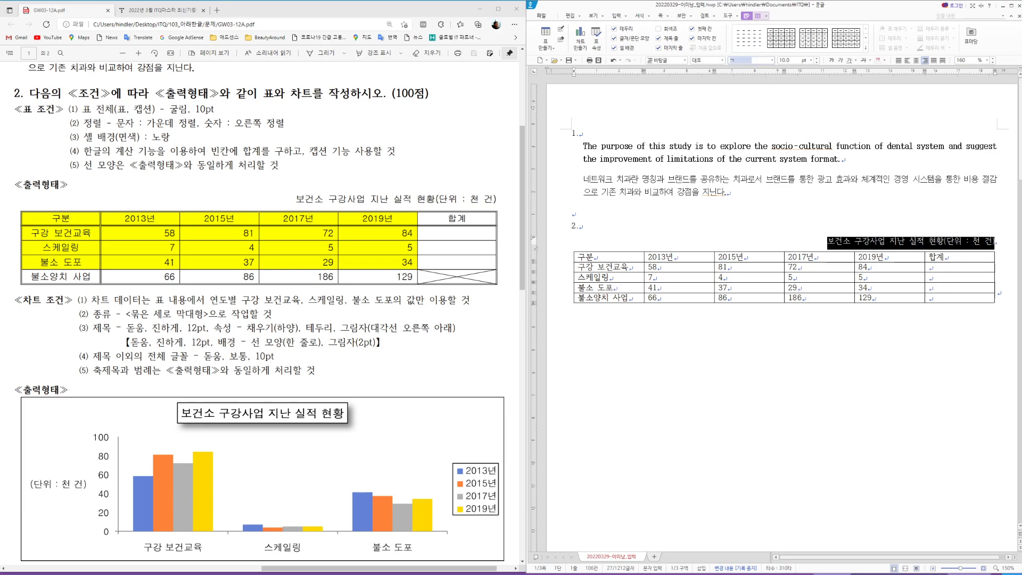
{"action": "key", "text": "Return"}
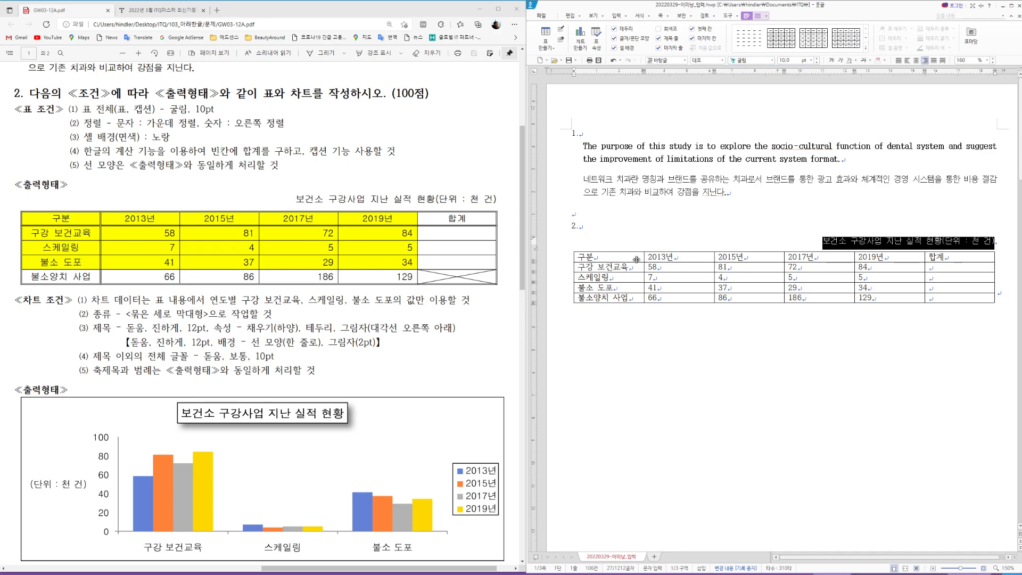
{"action": "left_click_drag", "start_coordinate": [612, 257], "coordinate": [960, 298]}
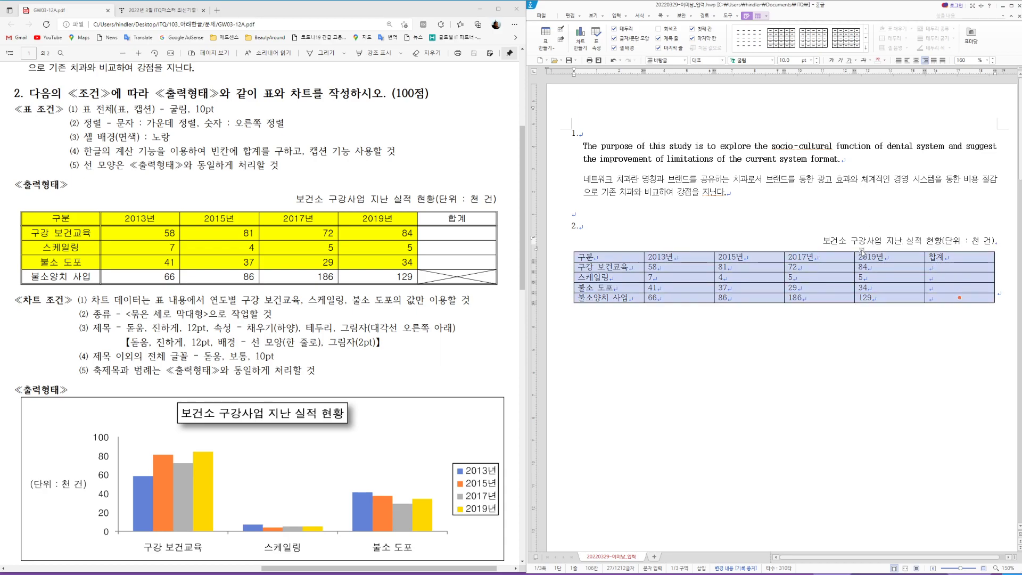
{"action": "left_click", "coordinate": [747, 61]}
{"action": "type", "text": "굴림"}
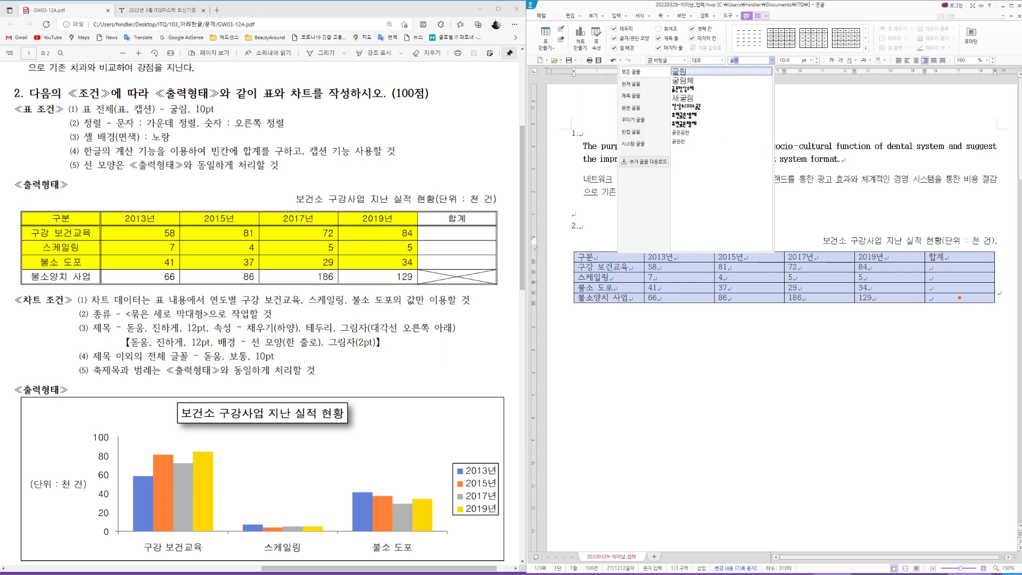
{"action": "key", "text": "Return"}
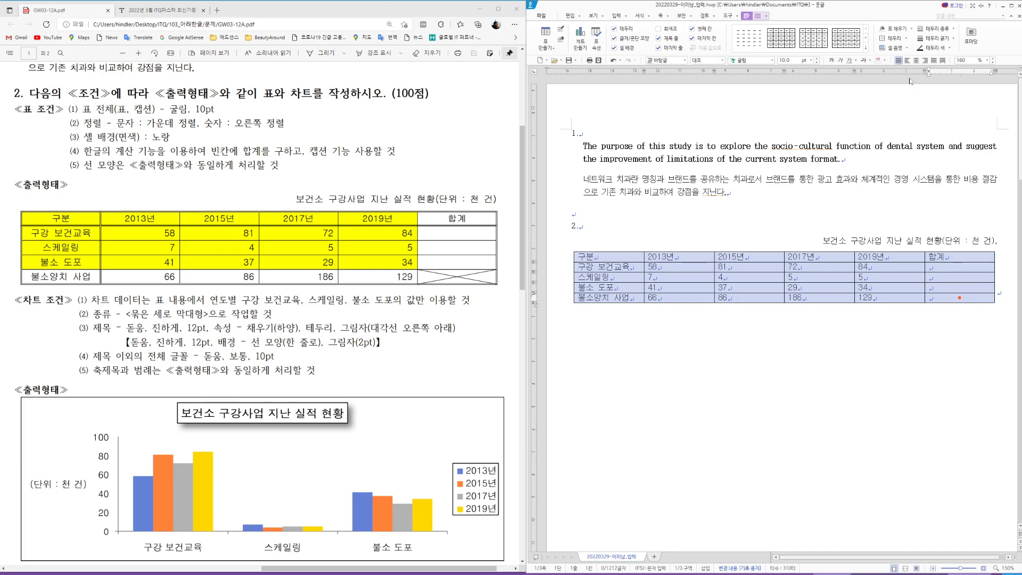
{"action": "left_click", "coordinate": [916, 61]}
Step: Right-align the number and 합계 cells, then select the header cells 구분 through 2019년
{"action": "left_click_drag", "start_coordinate": [677, 265], "coordinate": [961, 297]}
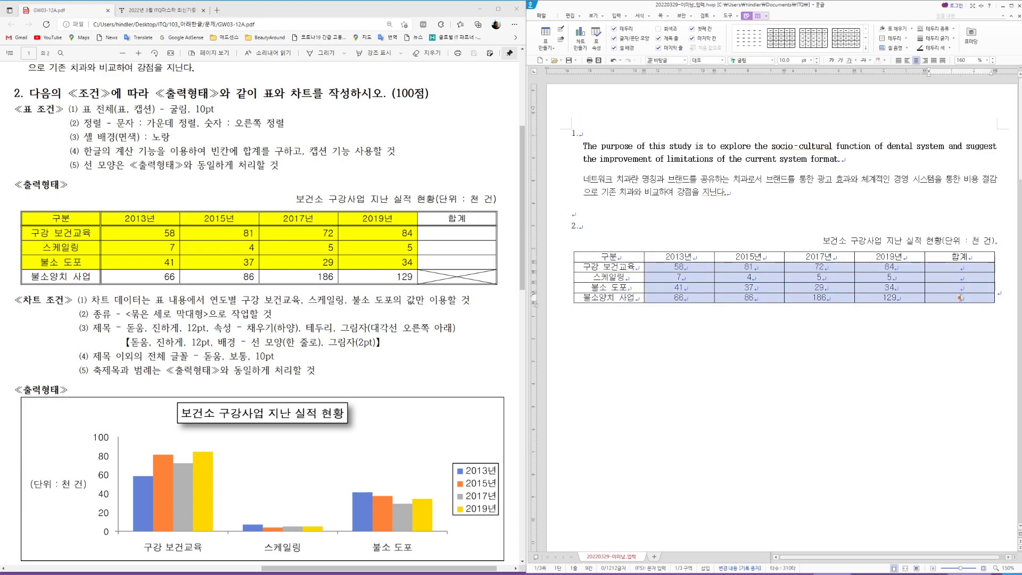
{"action": "left_click", "coordinate": [926, 60]}
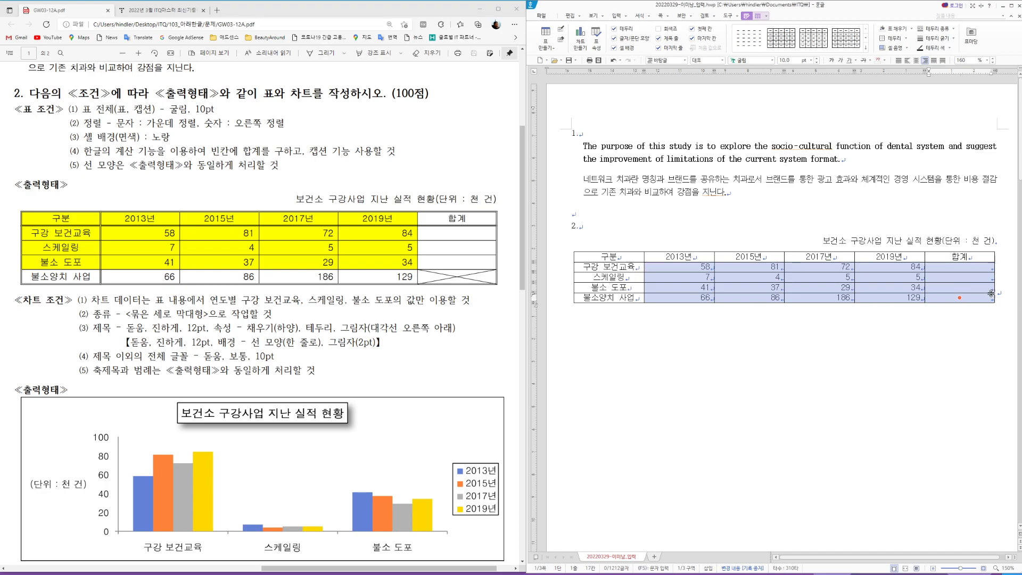
{"action": "left_click", "coordinate": [679, 267]}
{"action": "left_click_drag", "start_coordinate": [679, 267], "coordinate": [957, 298]}
{"action": "left_click_drag", "start_coordinate": [633, 255], "coordinate": [867, 288]}
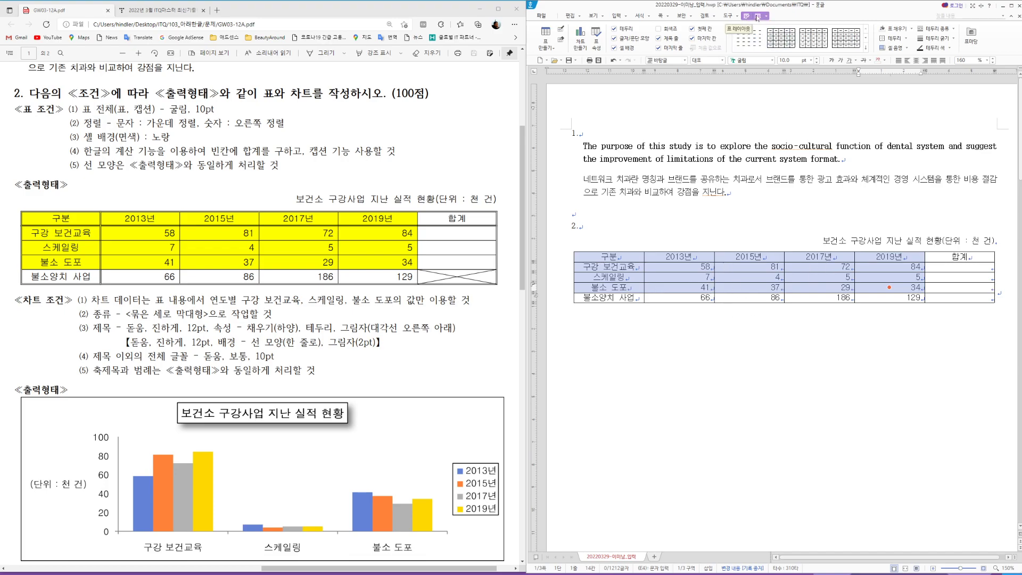
Step: Give the selected cells a yellow background from the Office theme palette
{"action": "left_click", "coordinate": [758, 17]}
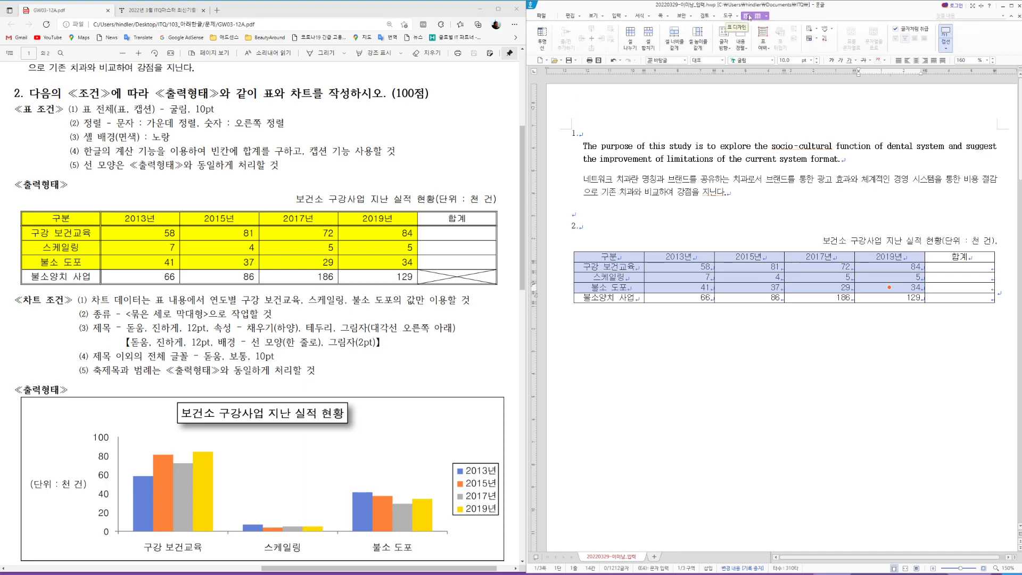
{"action": "left_click", "coordinate": [748, 17]}
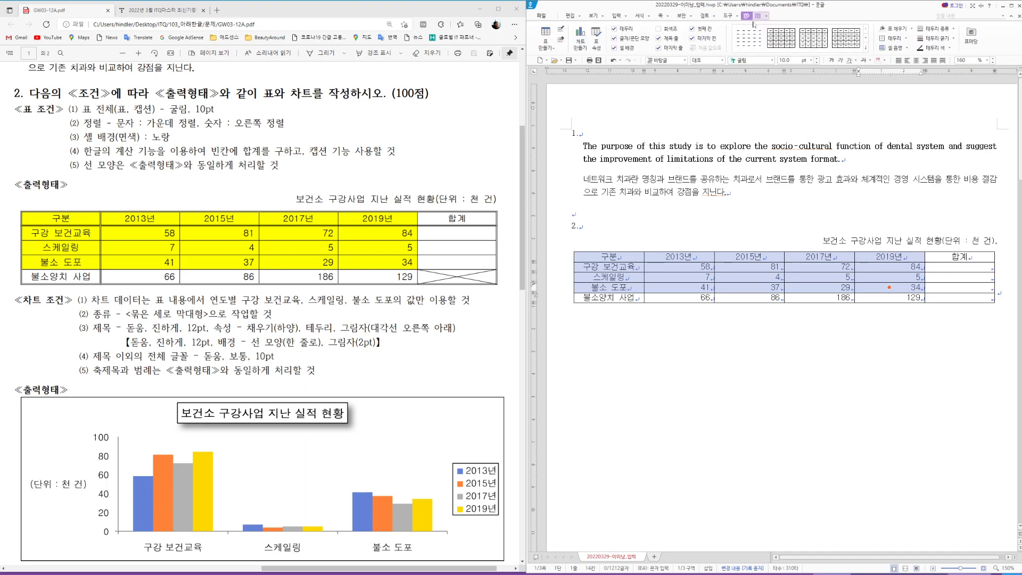
{"action": "left_click", "coordinate": [913, 30]}
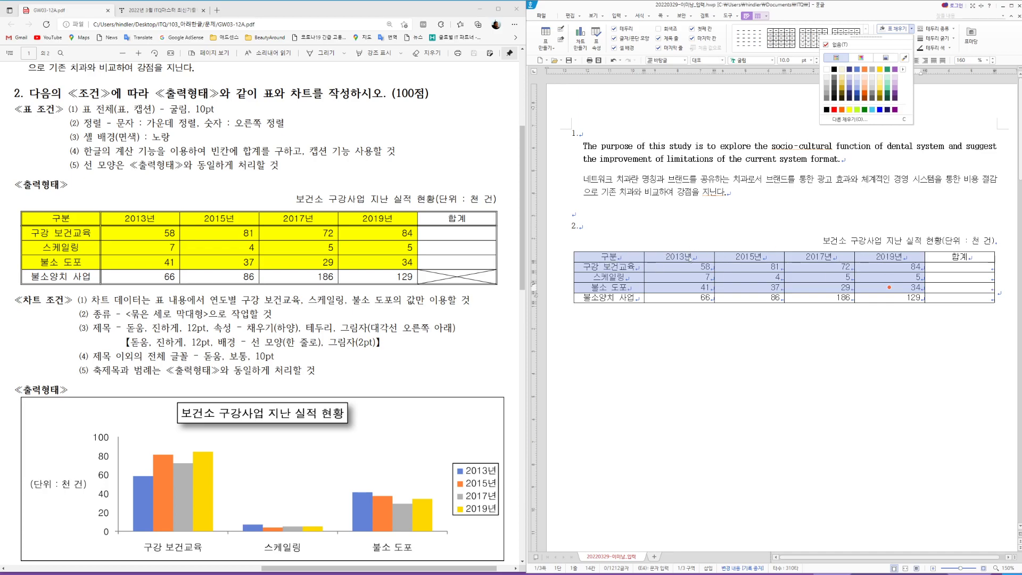
{"action": "key", "text": "Escape"}
{"action": "key", "text": "c"}
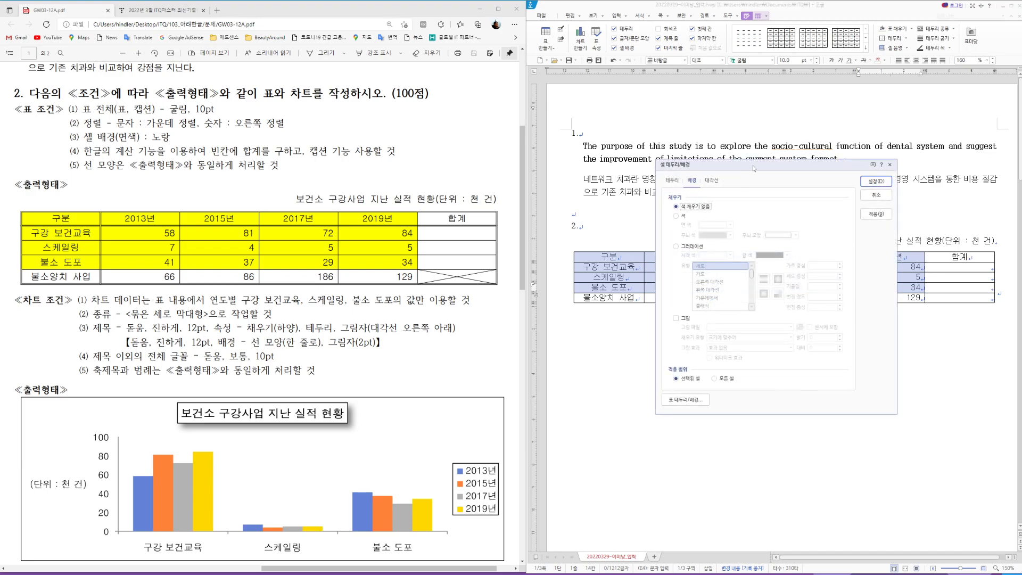
{"action": "left_click_drag", "start_coordinate": [753, 166], "coordinate": [810, 159]}
{"action": "left_click", "coordinate": [734, 209]}
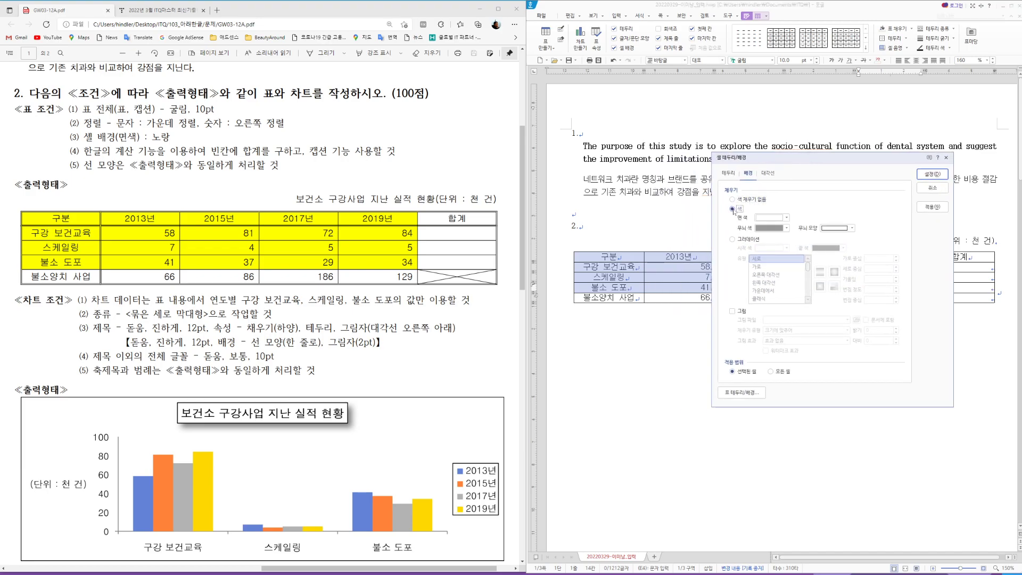
{"action": "left_click", "coordinate": [786, 218]}
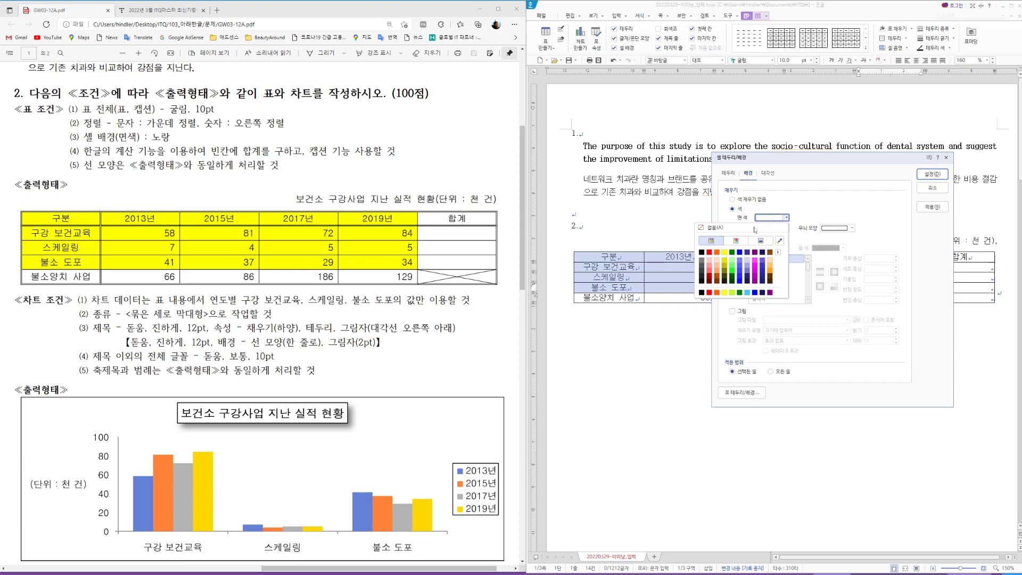
{"action": "left_click", "coordinate": [778, 252]}
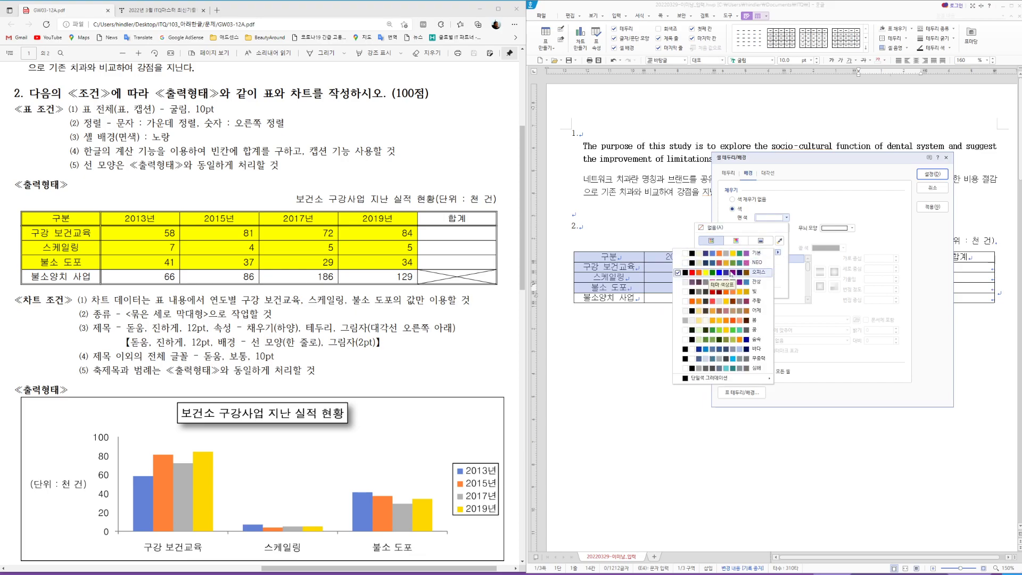
{"action": "left_click", "coordinate": [738, 273]}
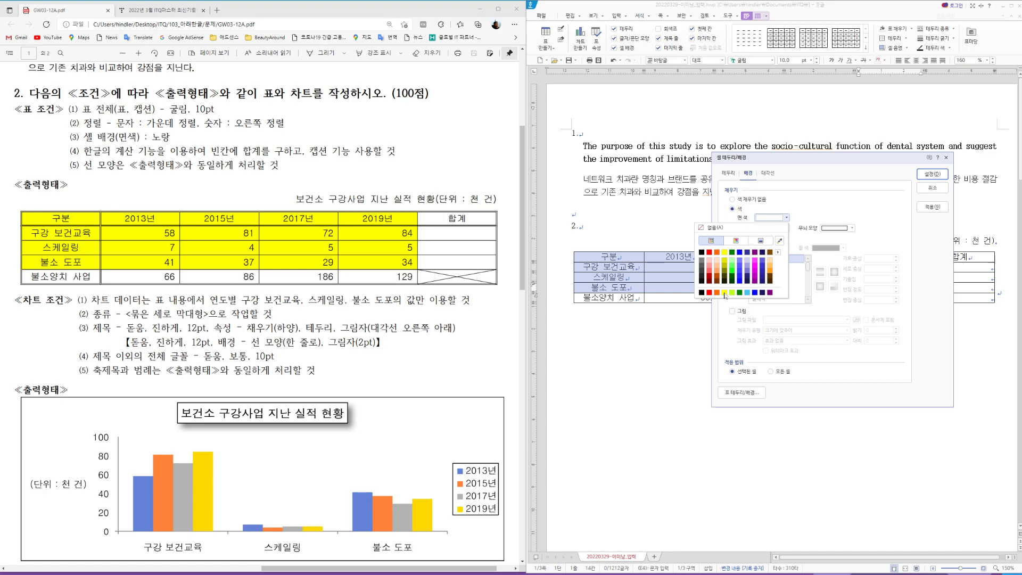
{"action": "left_click", "coordinate": [725, 293]}
{"action": "left_click", "coordinate": [938, 173]}
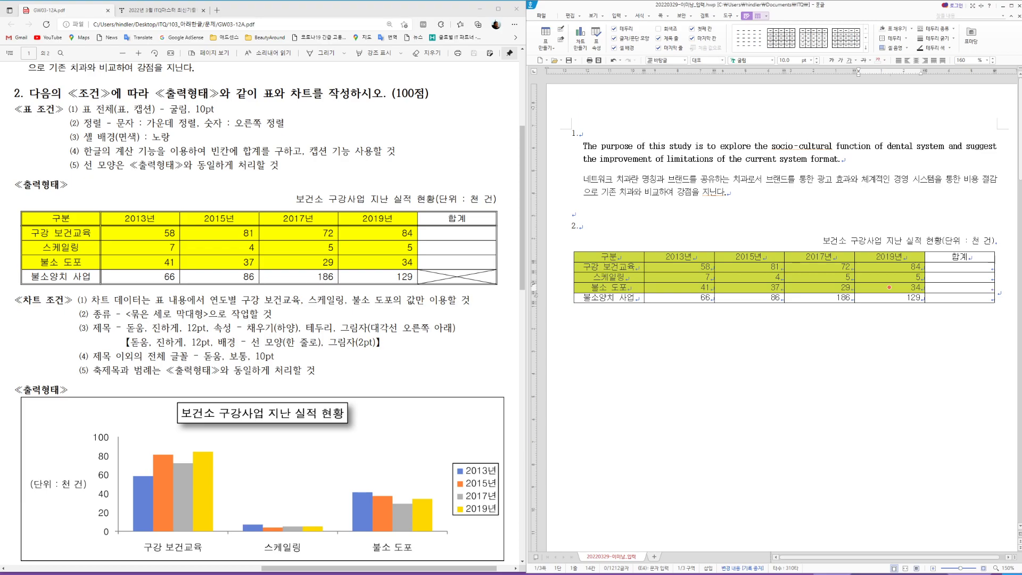
Step: Use 블록 합계 to fill the 합계 cells of the first three rows with 295, 21, 141
{"action": "left_click_drag", "start_coordinate": [691, 267], "coordinate": [940, 268]}
{"action": "key", "text": "shift+Down"}
{"action": "key", "text": "shift+Down"}
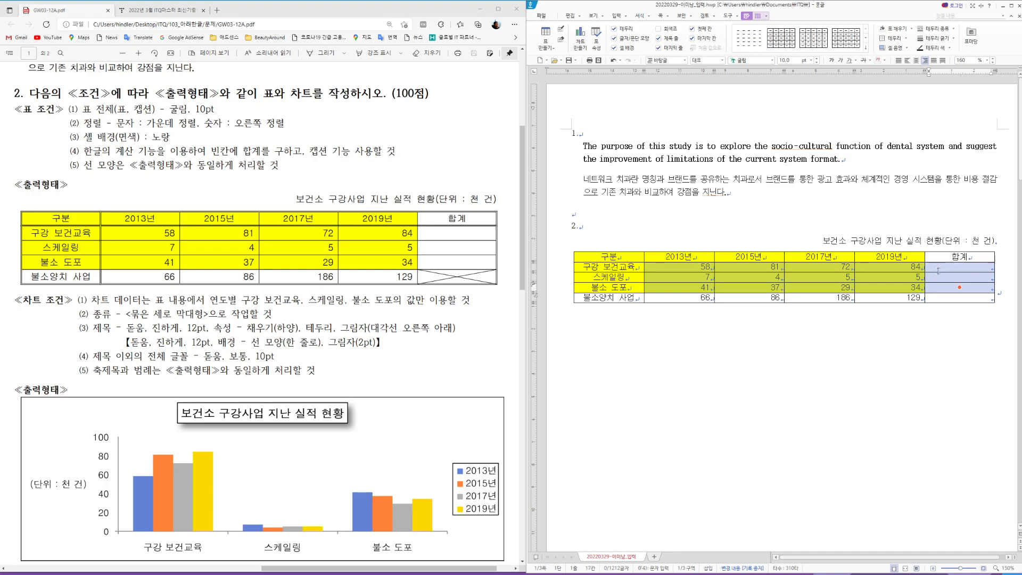
{"action": "left_click_drag", "start_coordinate": [715, 267], "coordinate": [947, 286]}
{"action": "right_click", "coordinate": [940, 288]}
{"action": "mouse_move", "coordinate": [966, 436]}
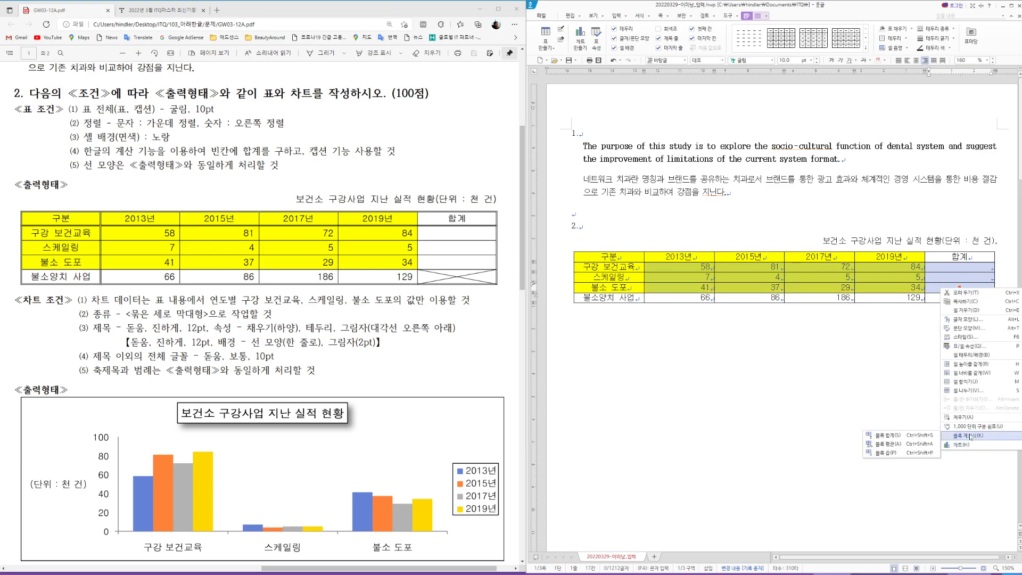
{"action": "left_click", "coordinate": [891, 436]}
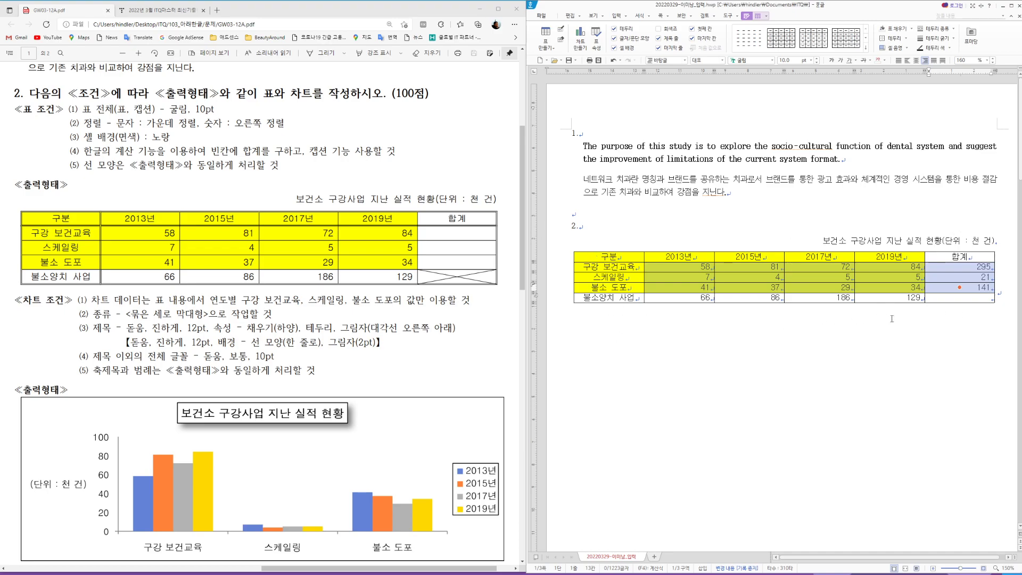
Step: Mark the empty bottom-right total cell with an X of both diagonals
{"action": "left_click_drag", "start_coordinate": [943, 297], "coordinate": [937, 308]}
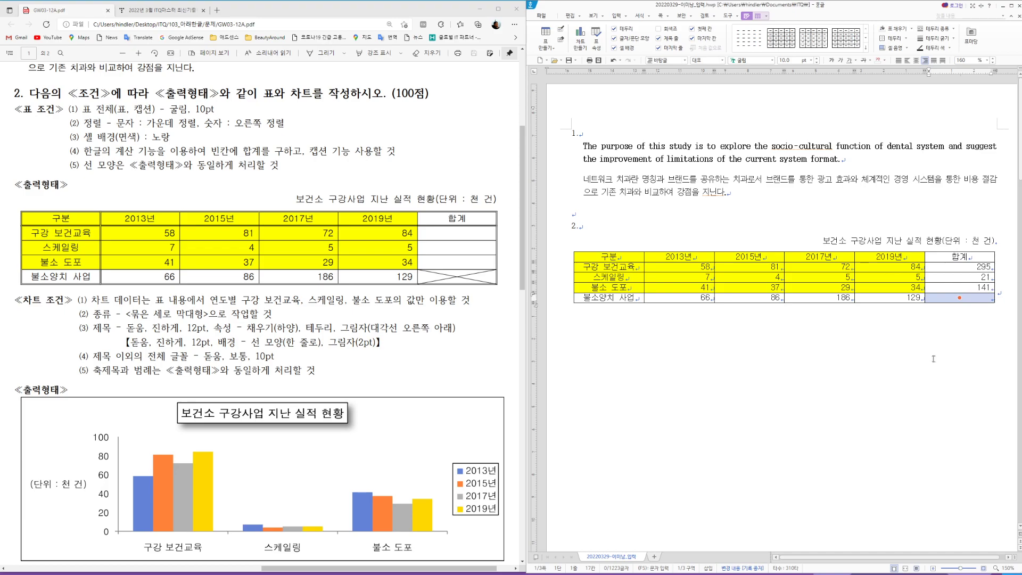
{"action": "key", "text": "l"}
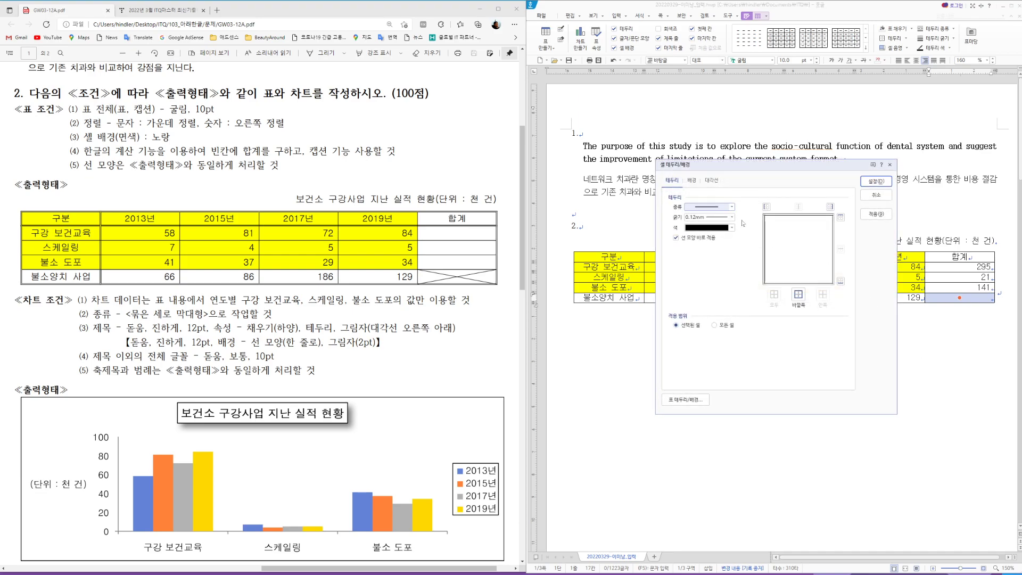
{"action": "left_click", "coordinate": [713, 181]}
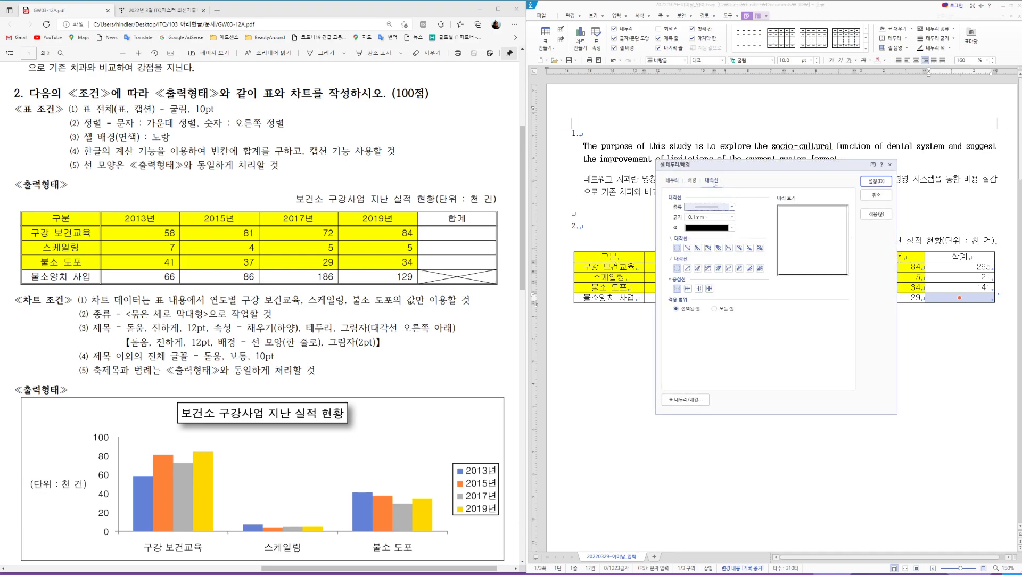
{"action": "left_click", "coordinate": [687, 248]}
{"action": "left_click", "coordinate": [688, 268]}
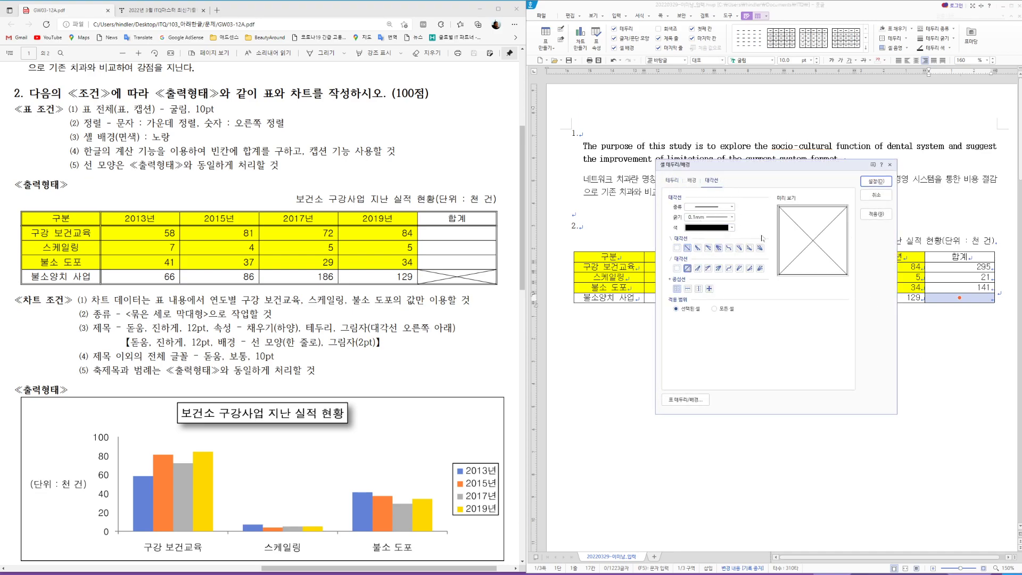
{"action": "left_click", "coordinate": [876, 182]}
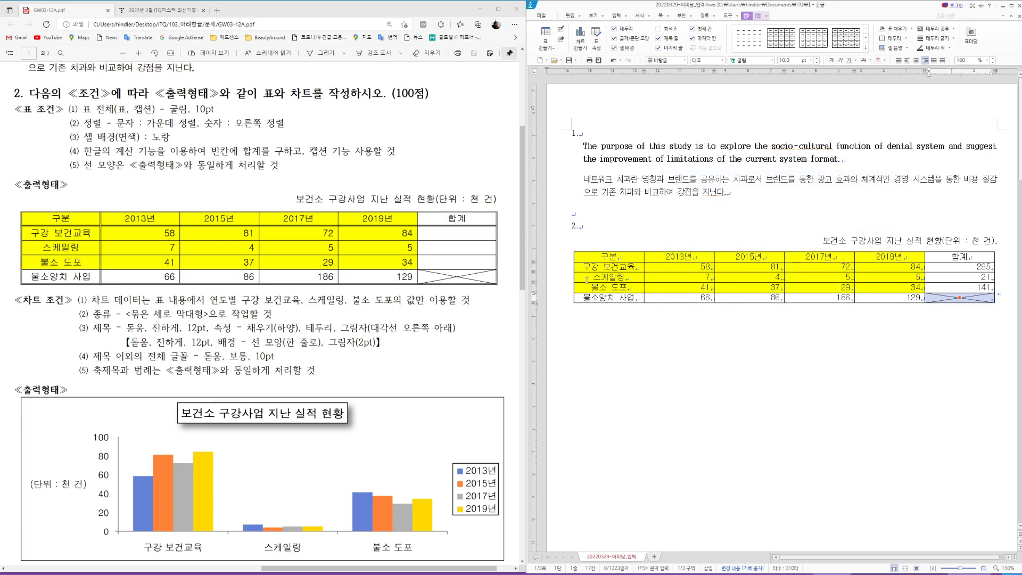
Step: Apply a thick 0.5 mm outer border around the whole table
{"action": "left_click_drag", "start_coordinate": [601, 255], "coordinate": [959, 298]}
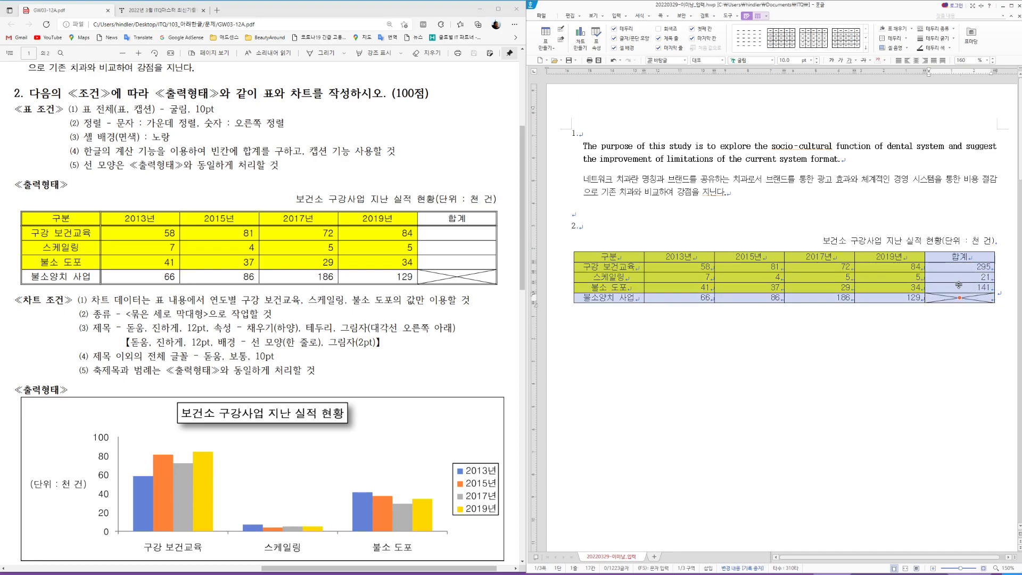
{"action": "key", "text": "l"}
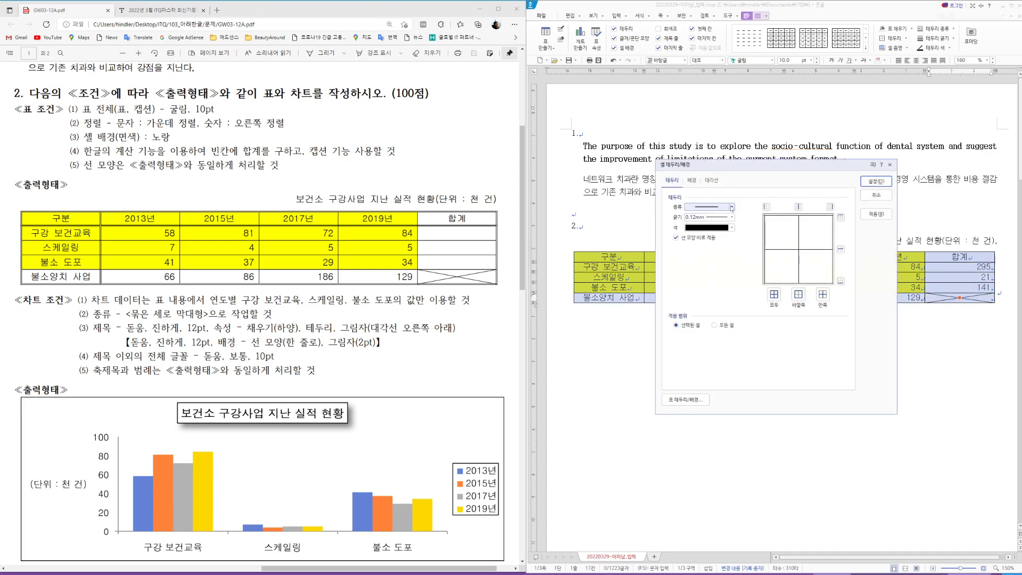
{"action": "left_click", "coordinate": [732, 207]}
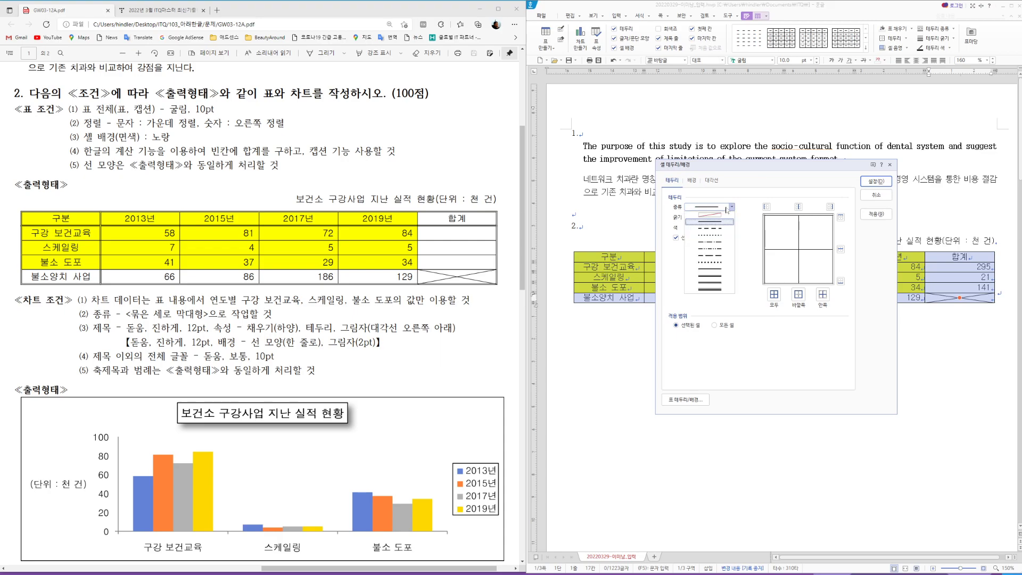
{"action": "left_click", "coordinate": [717, 269]}
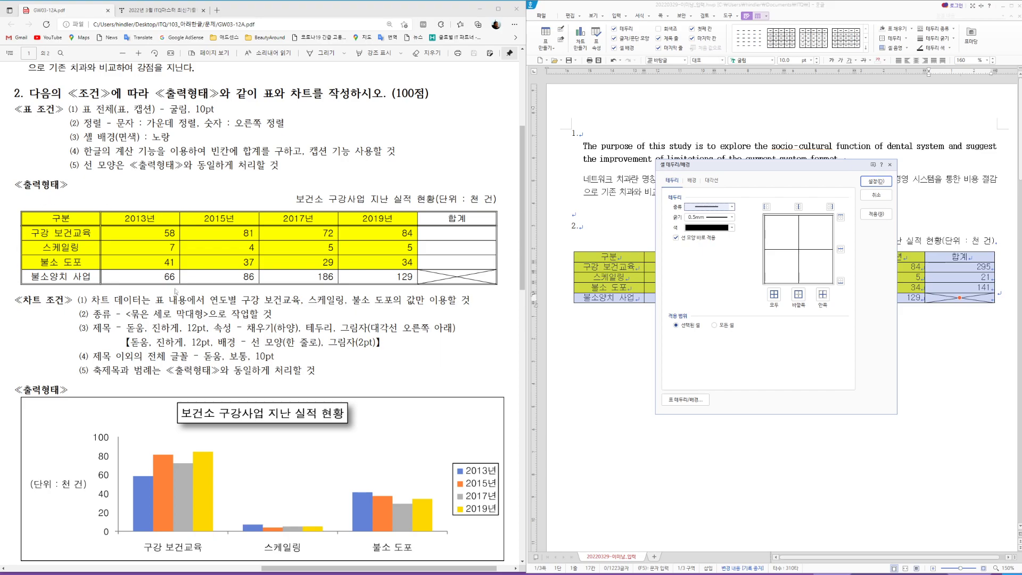
{"action": "left_click", "coordinate": [799, 296]}
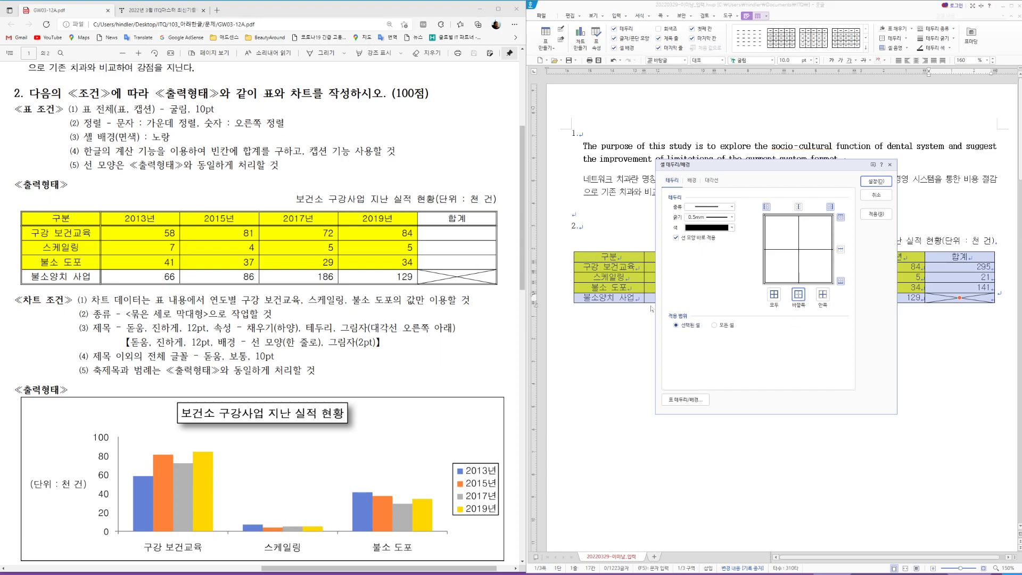
{"action": "left_click", "coordinate": [876, 181]}
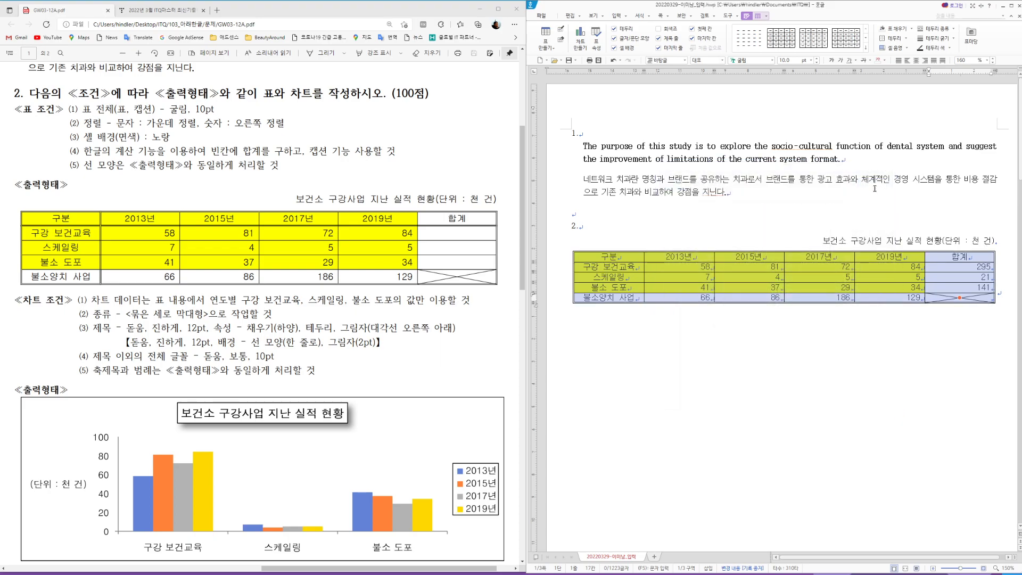
Step: Apply a thick solid outer border around the header row
{"action": "left_click_drag", "start_coordinate": [628, 257], "coordinate": [969, 258]}
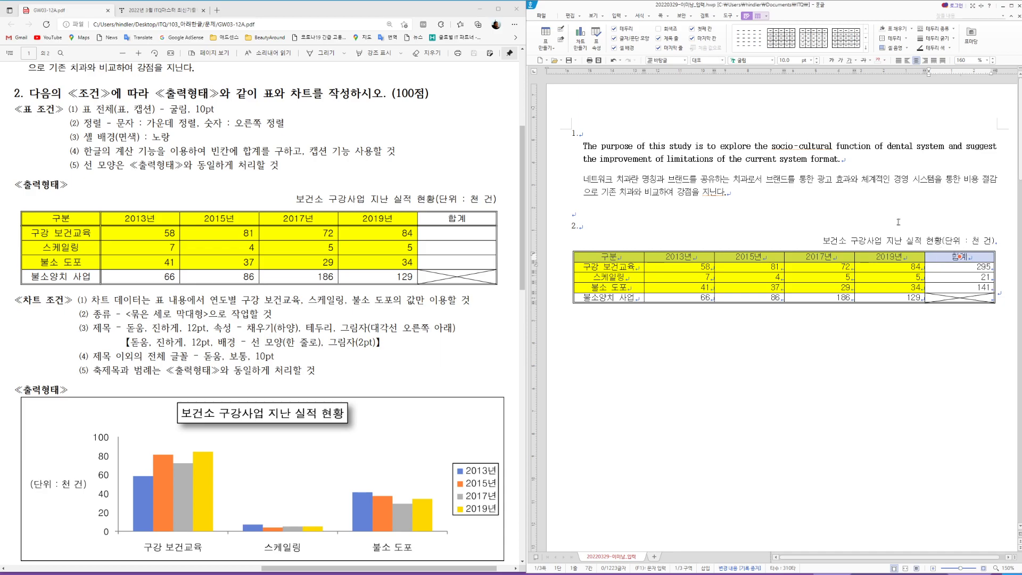
{"action": "key", "text": "l"}
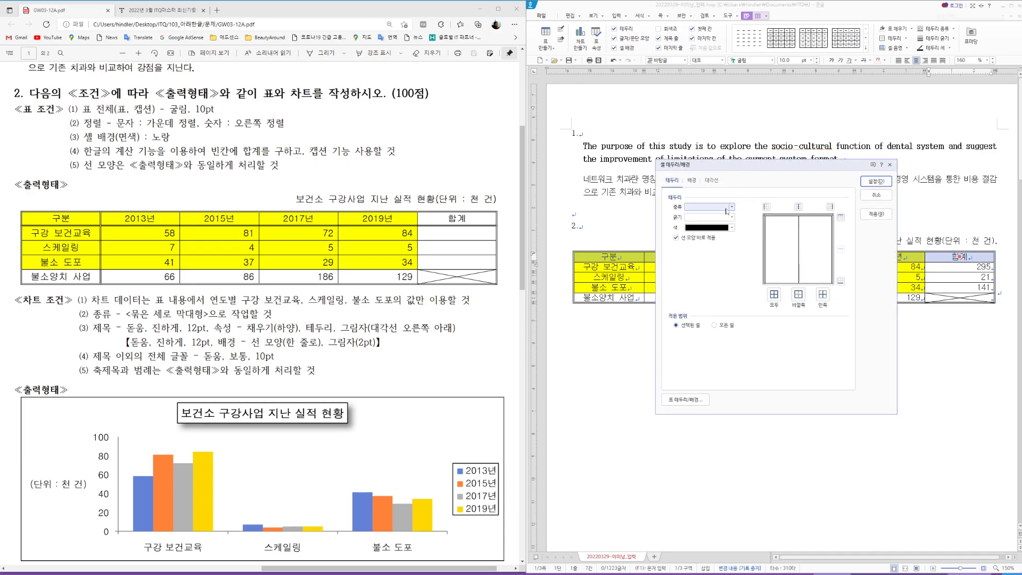
{"action": "left_click", "coordinate": [732, 207]}
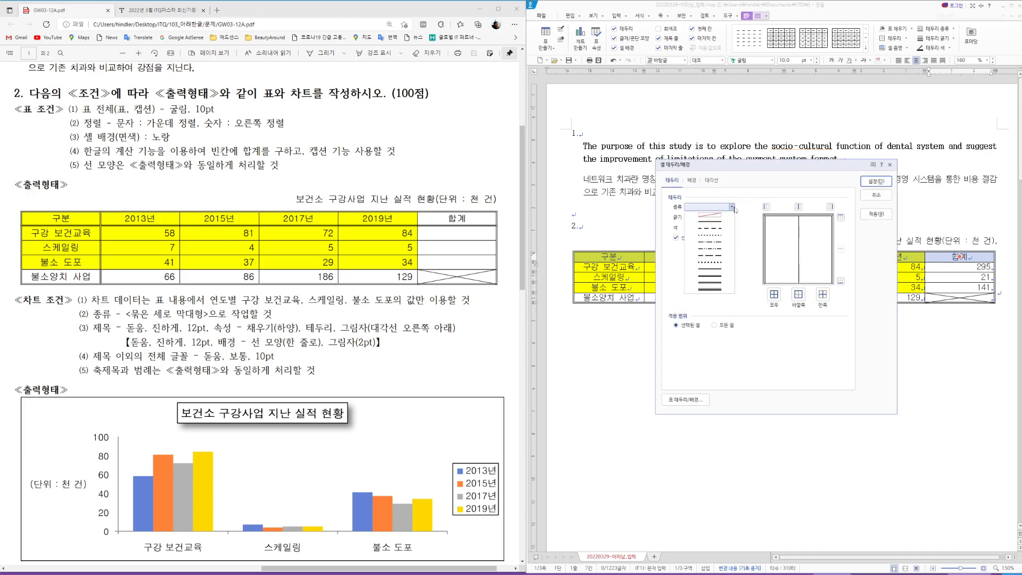
{"action": "left_click", "coordinate": [717, 271]}
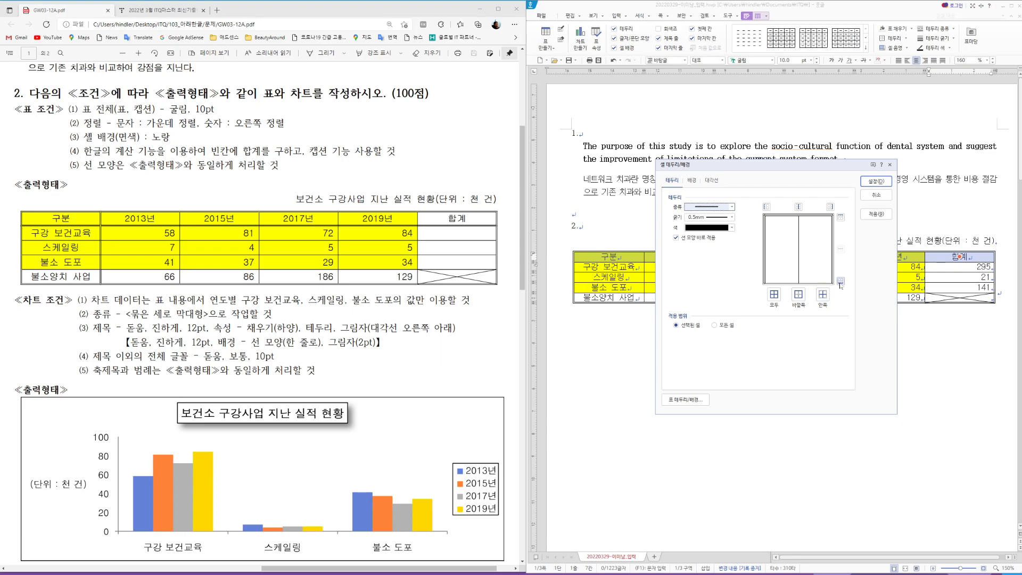
{"action": "left_click", "coordinate": [801, 298]}
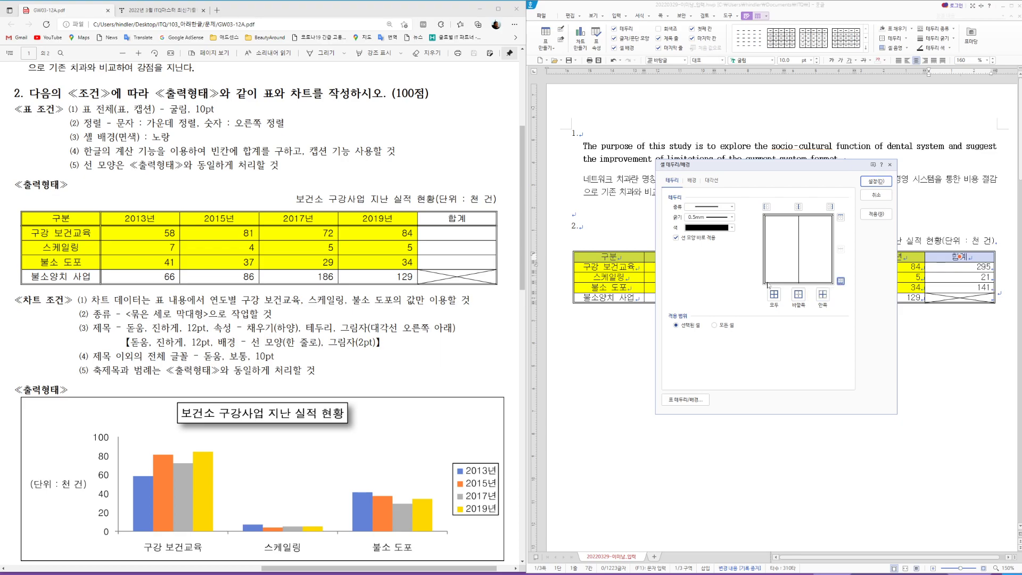
{"action": "left_click", "coordinate": [876, 181]}
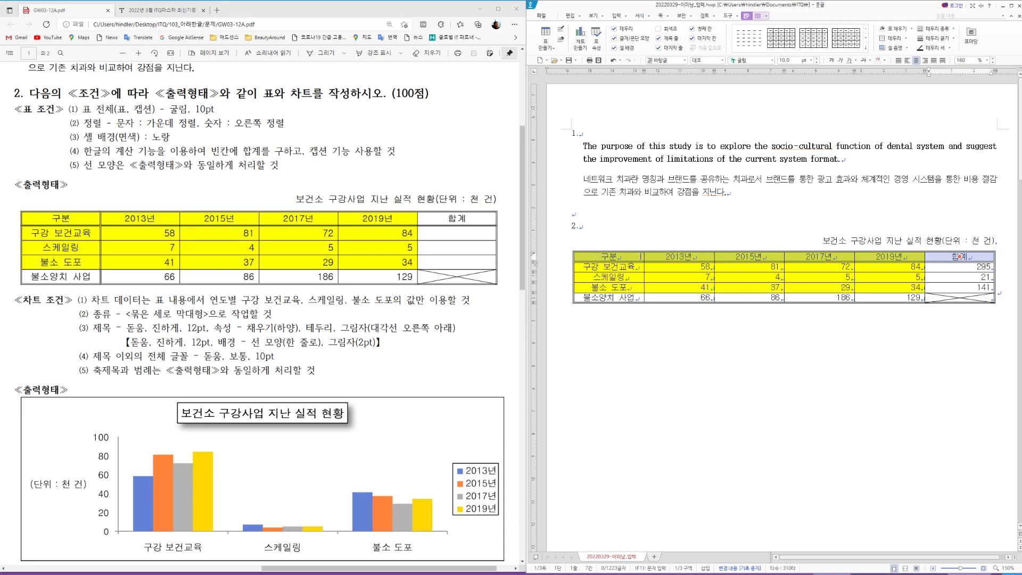
Step: Add a solid thick line on the right edge of the first column
{"action": "left_click_drag", "start_coordinate": [625, 255], "coordinate": [629, 297]}
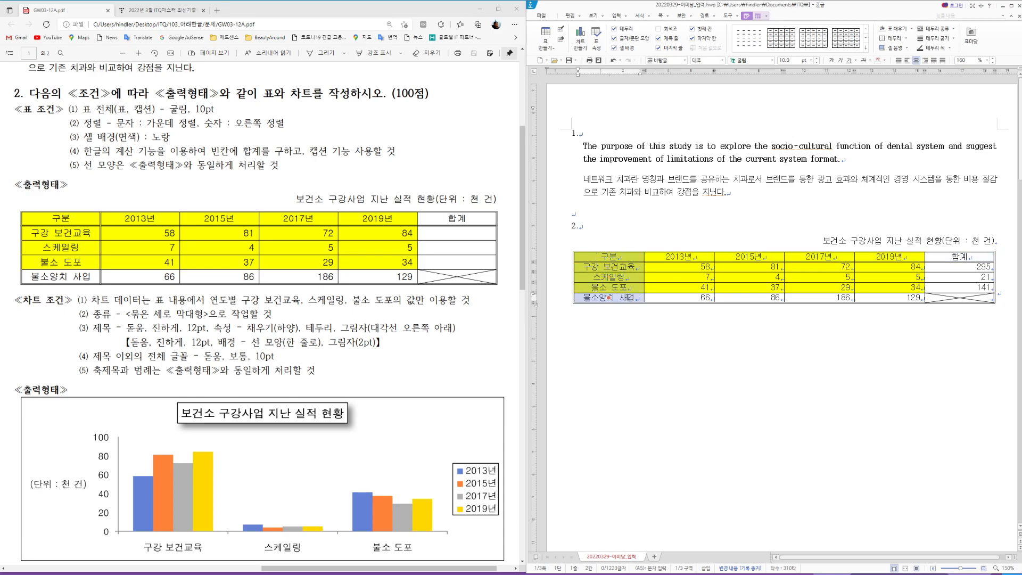
{"action": "key", "text": "l"}
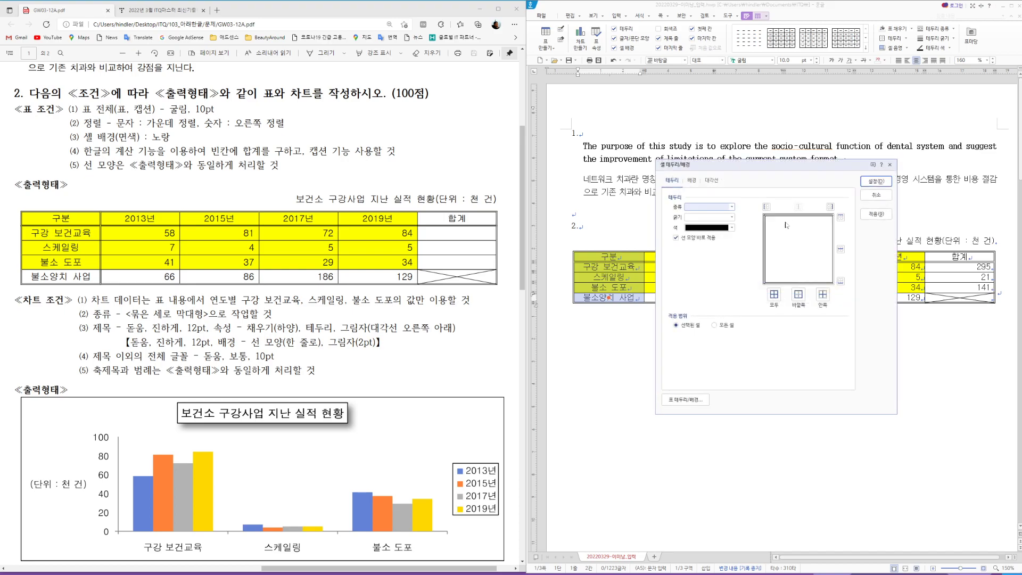
{"action": "left_click", "coordinate": [727, 207]}
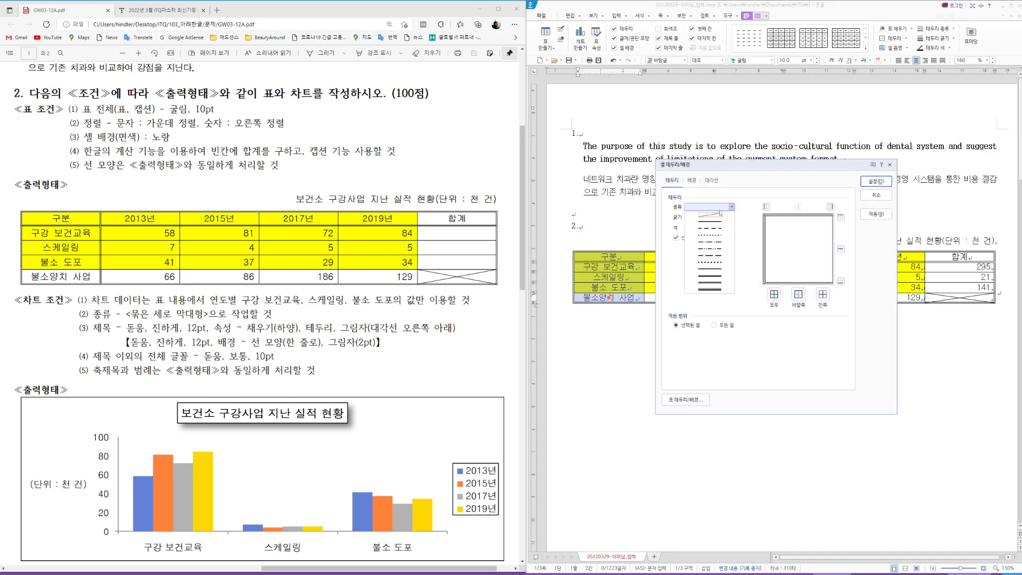
{"action": "left_click", "coordinate": [713, 270]}
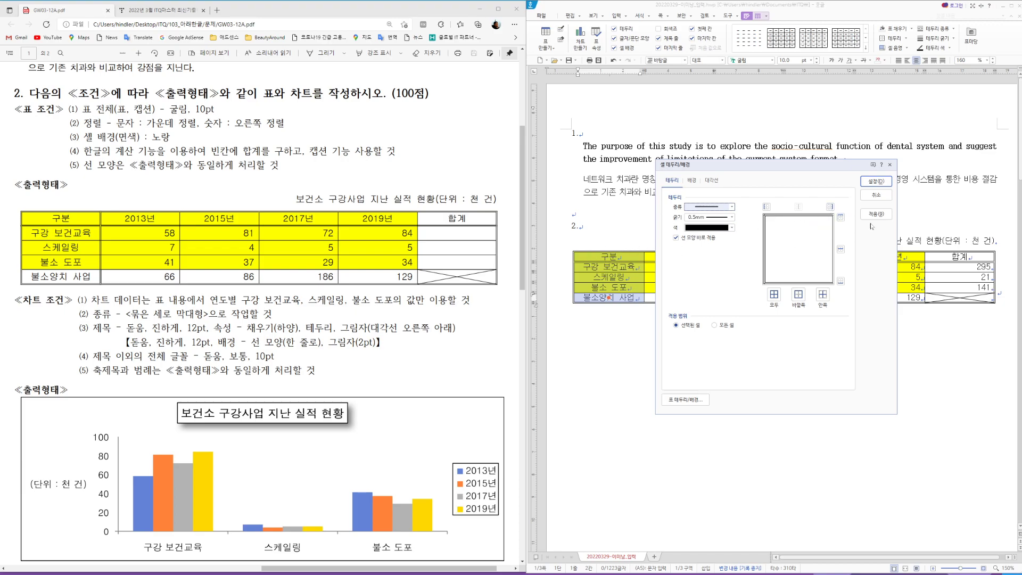
{"action": "left_click", "coordinate": [830, 207]}
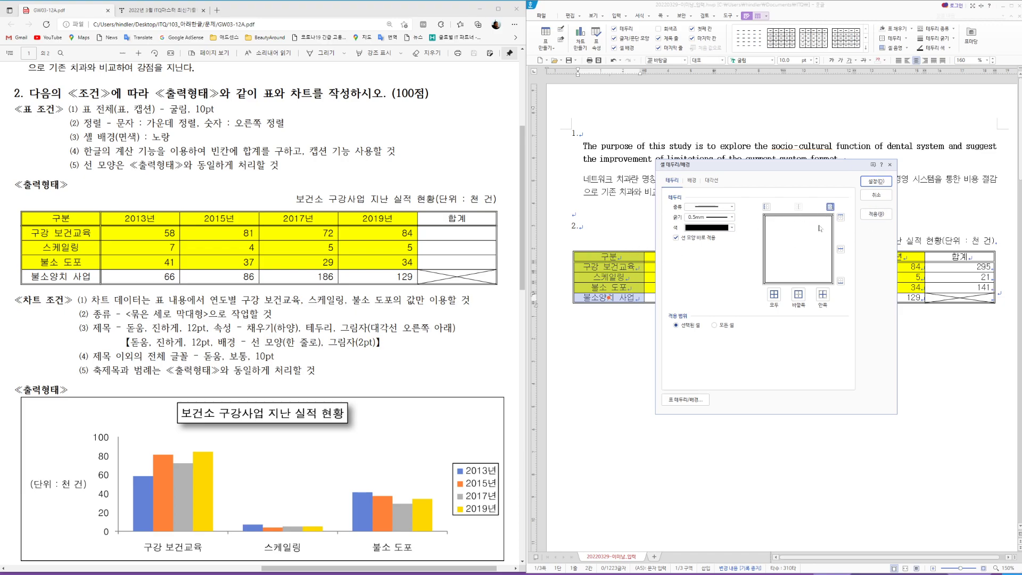
{"action": "left_click", "coordinate": [882, 182]}
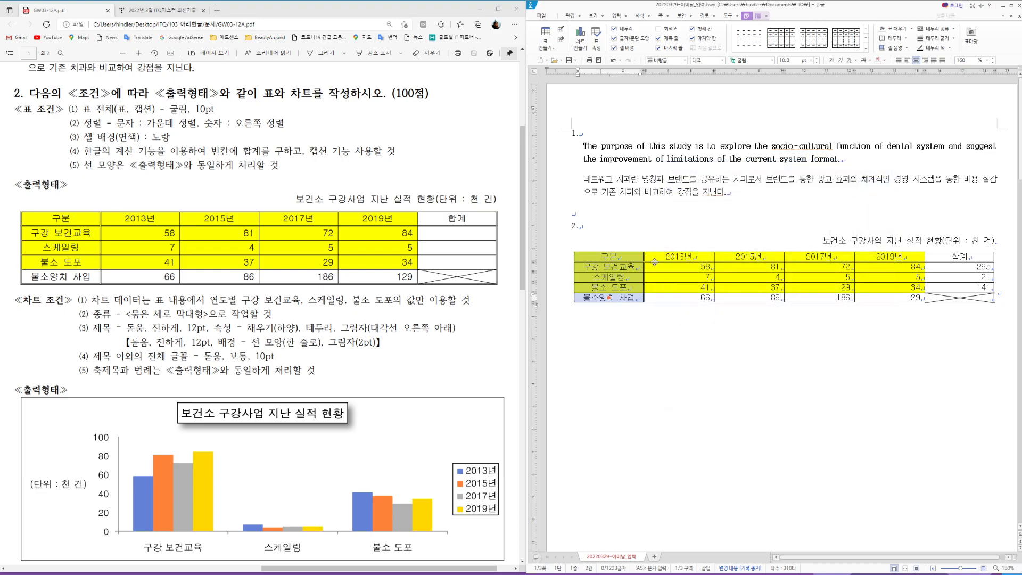
Step: Adjust all table row heights with Ctrl+Down and Ctrl+Up
{"action": "left_click_drag", "start_coordinate": [633, 256], "coordinate": [967, 294]}
{"action": "key", "text": "ctrl+Down"}
{"action": "key", "text": "ctrl+Down"}
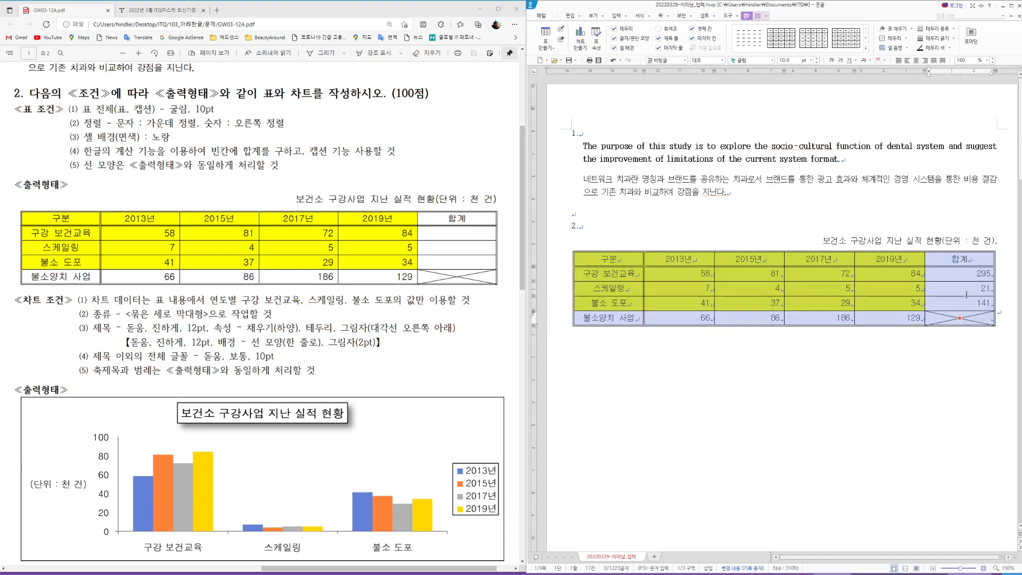
{"action": "left_click", "coordinate": [789, 240]}
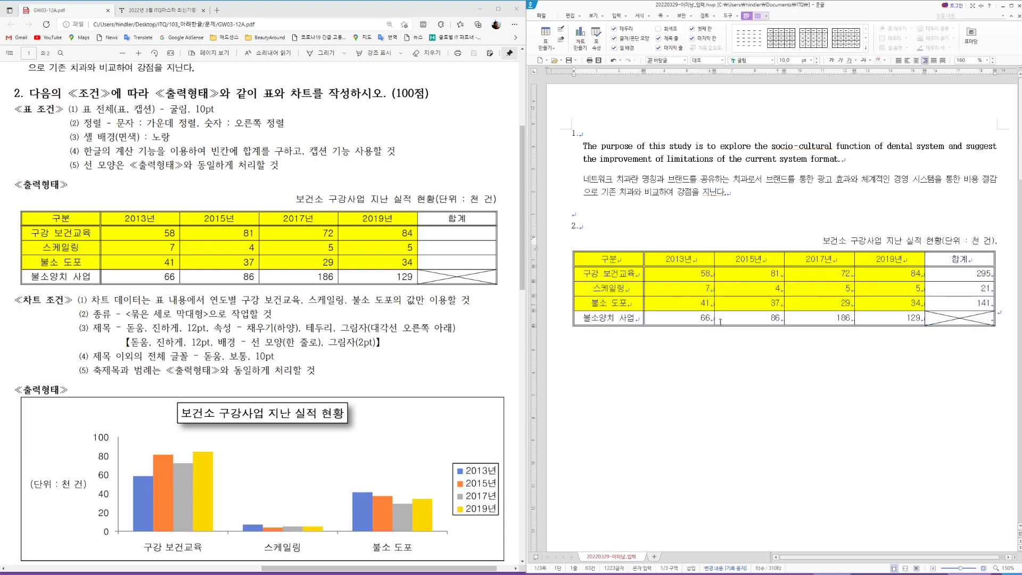
{"action": "left_click_drag", "start_coordinate": [643, 261], "coordinate": [960, 303]}
{"action": "left_click_drag", "start_coordinate": [609, 259], "coordinate": [960, 318]}
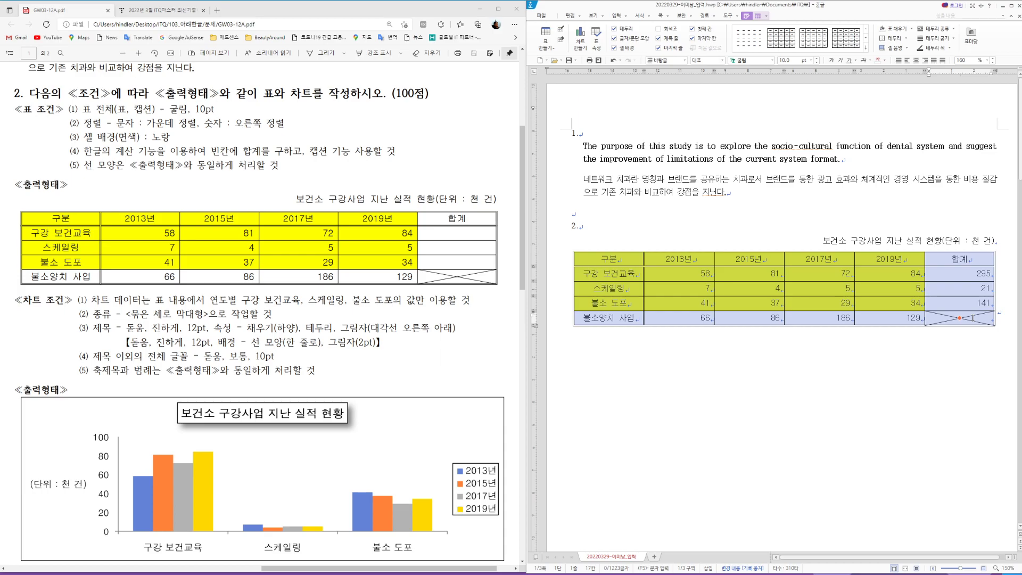
{"action": "key", "text": "ctrl+Up"}
{"action": "left_click", "coordinate": [795, 386]}
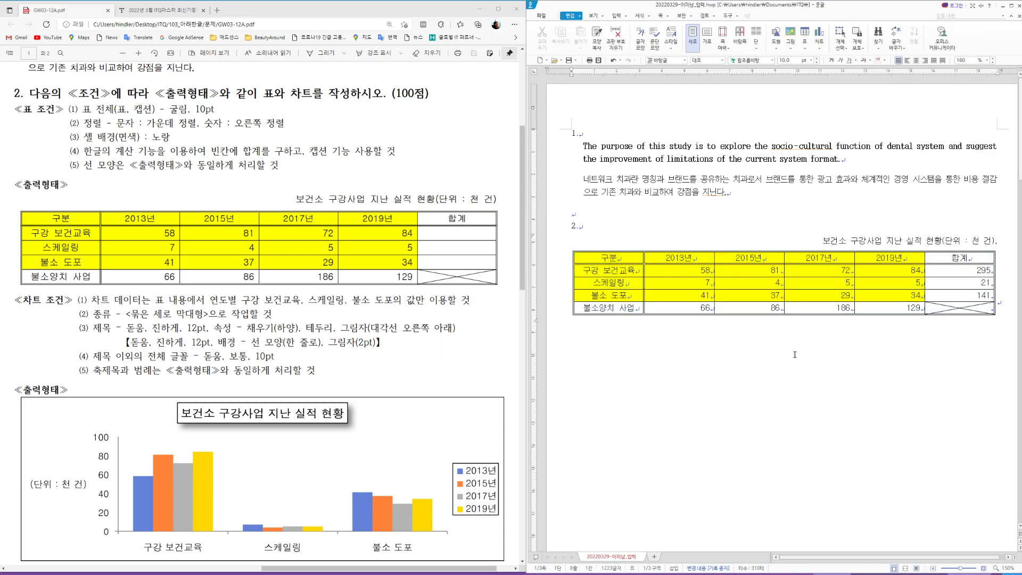
{"action": "scroll", "coordinate": [349, 140], "scroll_direction": "down", "scroll_amount": 3}
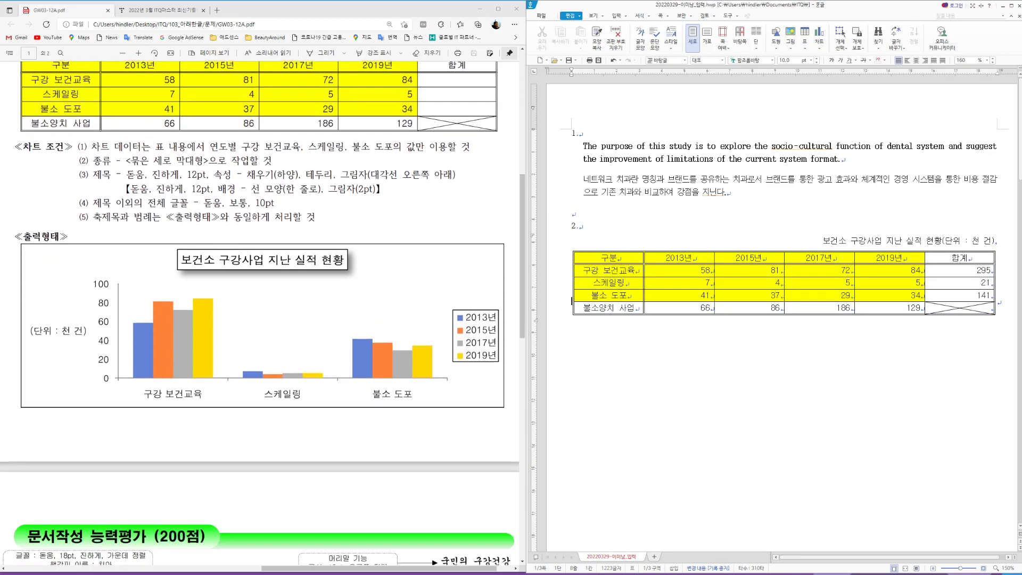
{"action": "scroll", "coordinate": [349, 140], "scroll_direction": "up", "scroll_amount": 2}
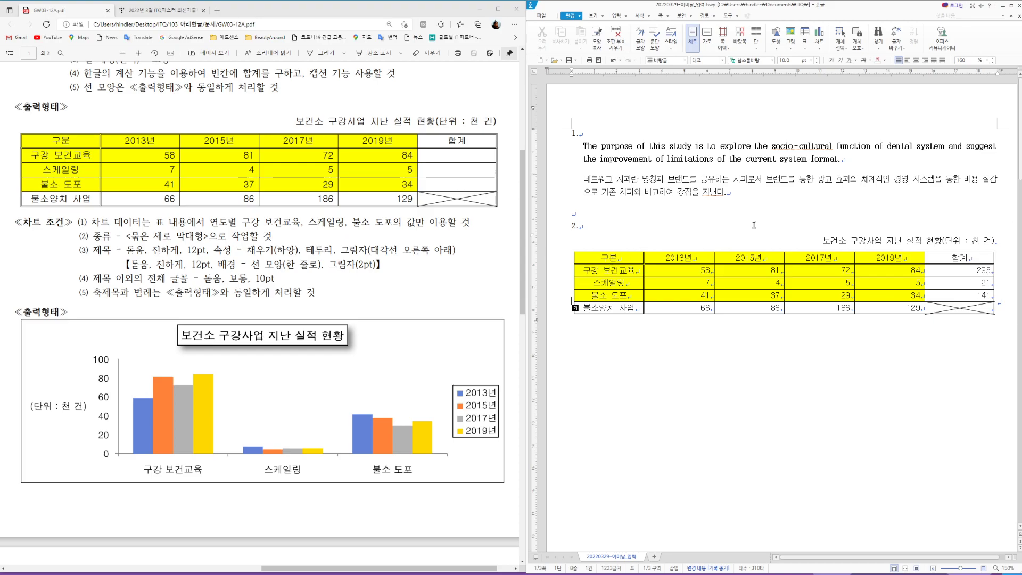
{"action": "left_click_drag", "start_coordinate": [596, 258], "coordinate": [890, 297]}
Step: Insert a clustered column chart from 구분 through the 불소 도포 row's 2019년 value
{"action": "left_click_drag", "start_coordinate": [616, 260], "coordinate": [883, 295]}
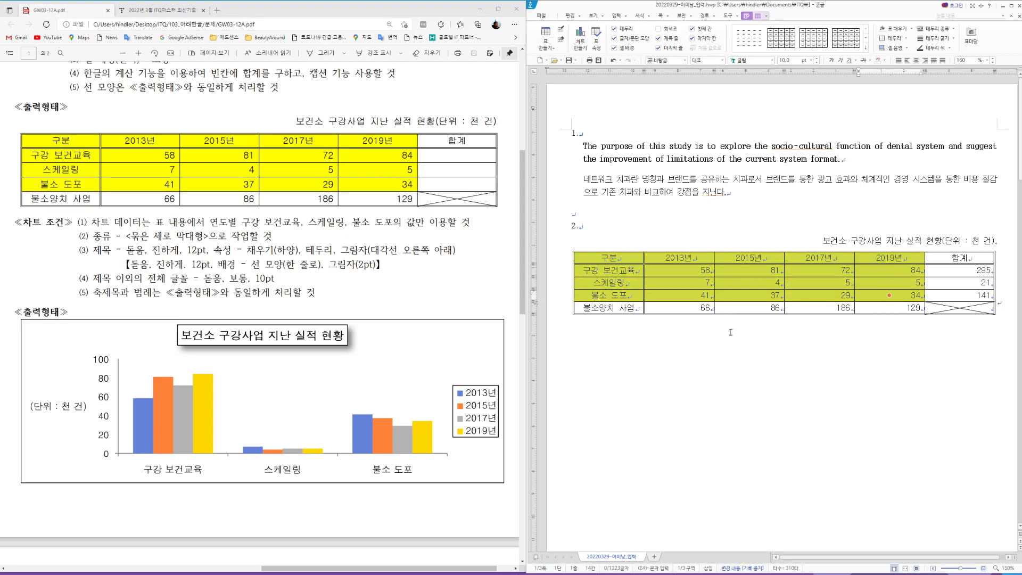
{"action": "right_click", "coordinate": [688, 293]}
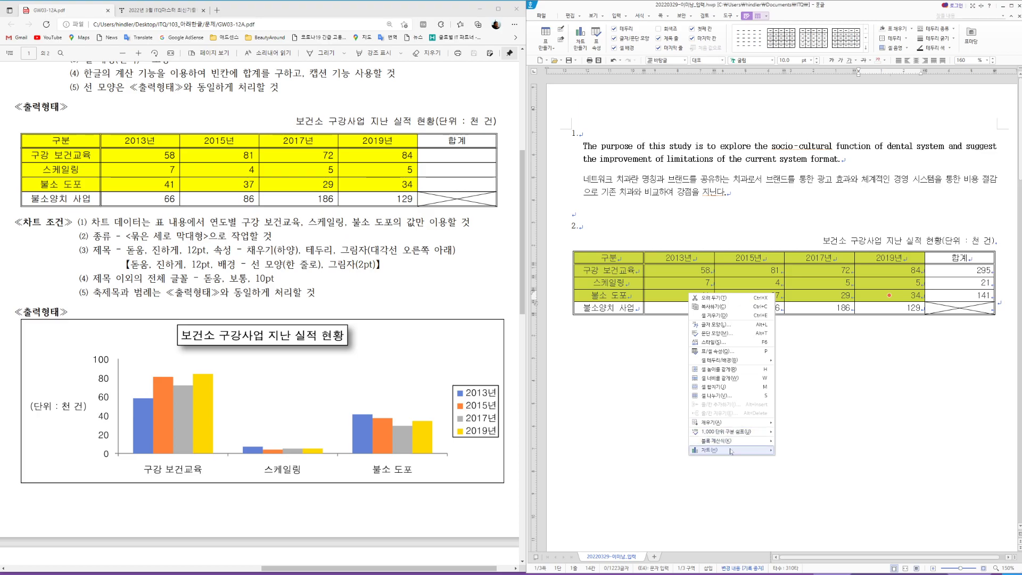
{"action": "mouse_move", "coordinate": [732, 451]}
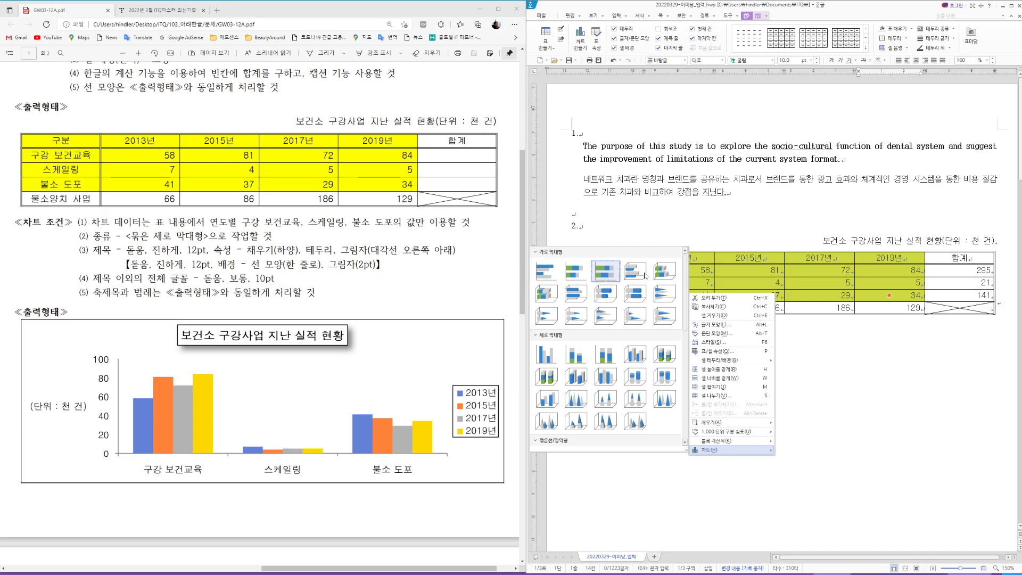
{"action": "left_click", "coordinate": [553, 355]}
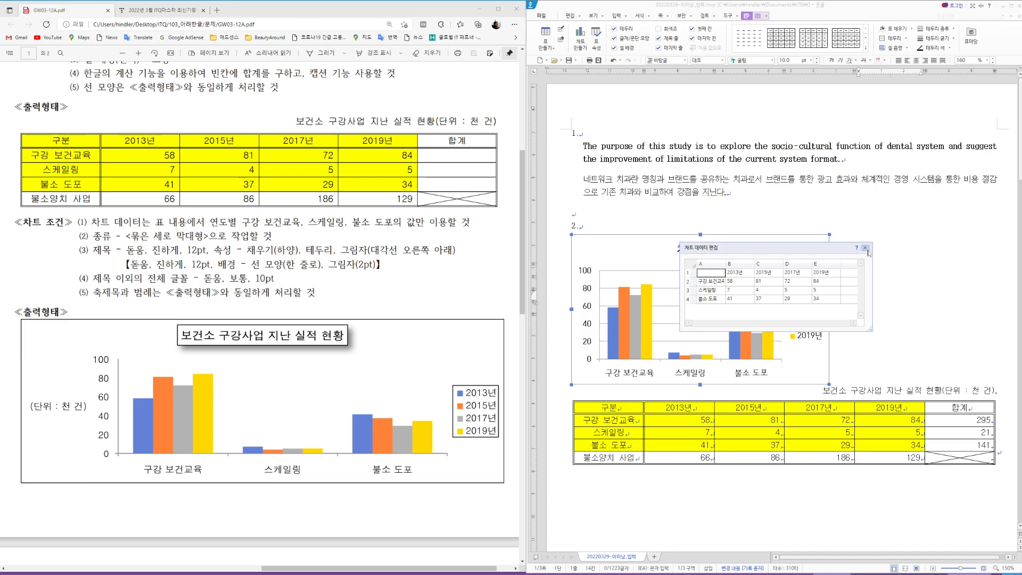
{"action": "left_click", "coordinate": [866, 249]}
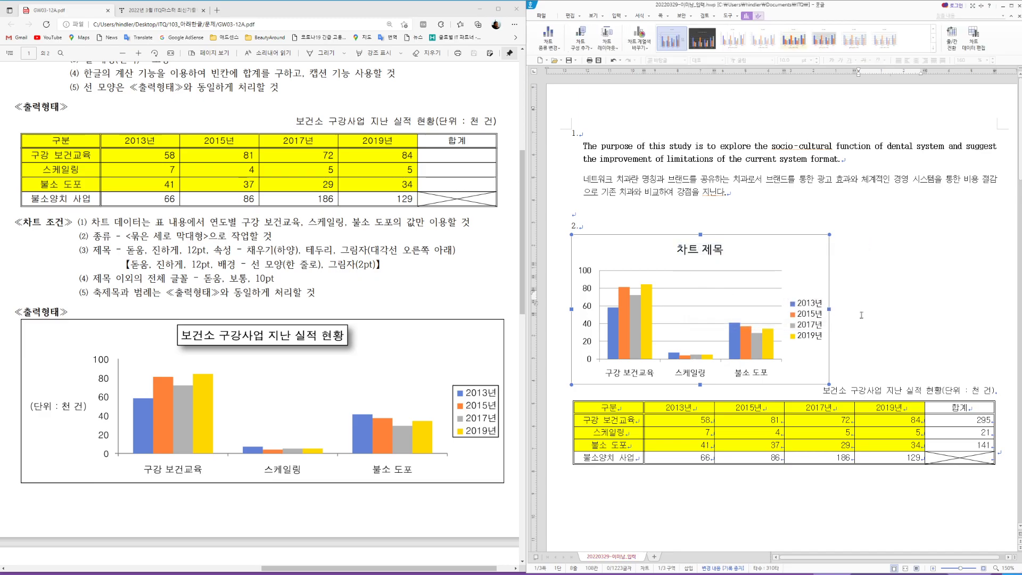
Step: Set the chart to 글자처럼 취급 so it sits inline below the table
{"action": "double_click", "coordinate": [826, 273]}
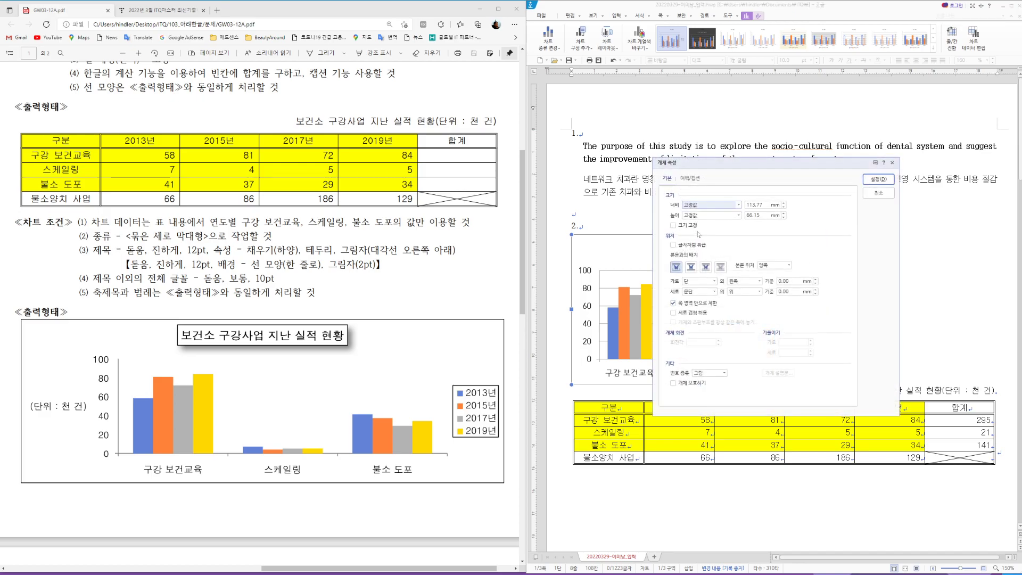
{"action": "left_click", "coordinate": [675, 245]}
{"action": "left_click", "coordinate": [876, 184]}
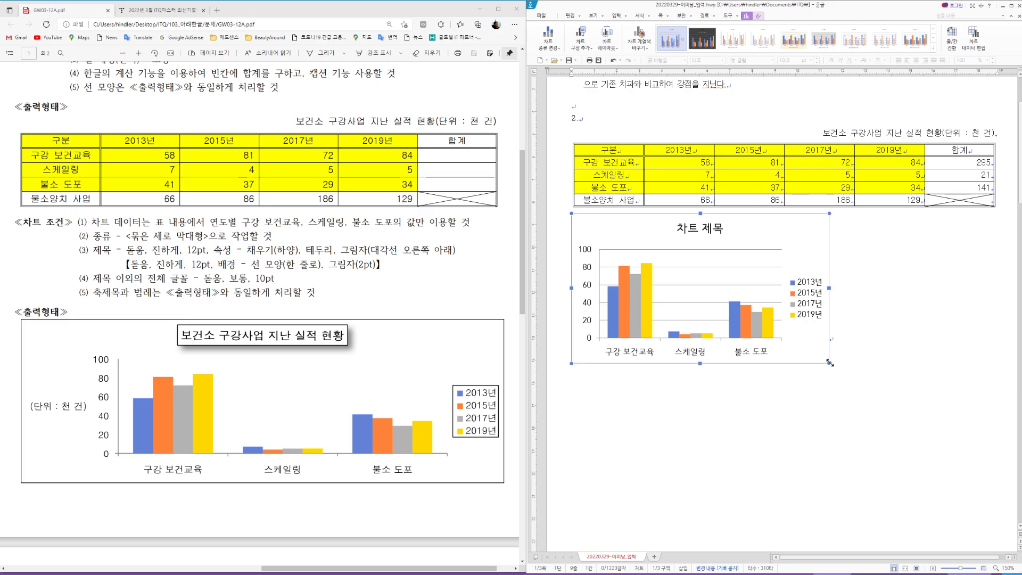
Step: Stretch the column chart to the full table width and select its 차트 제목 title
{"action": "left_click_drag", "start_coordinate": [947, 443], "coordinate": [995, 453]}
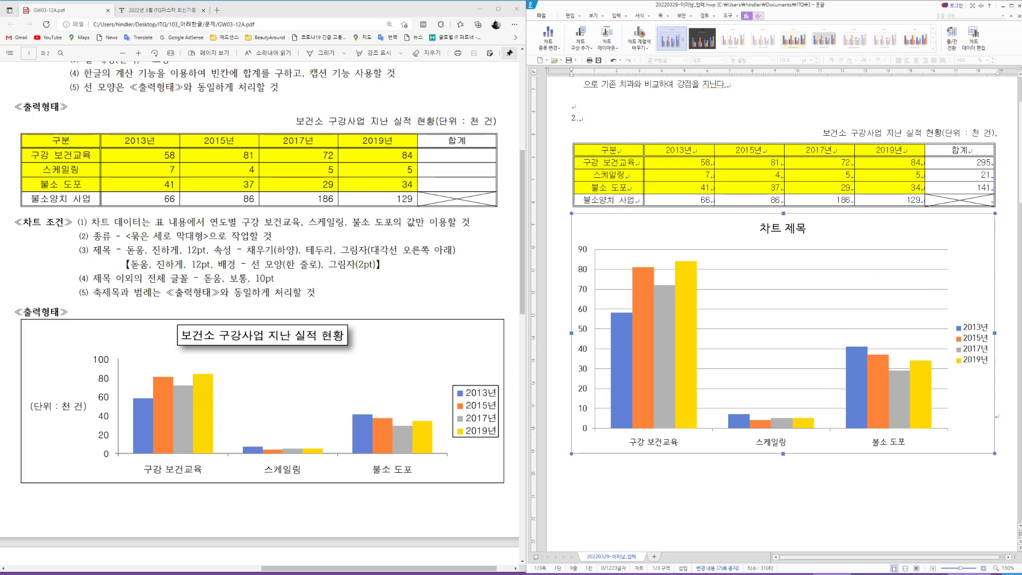
{"action": "left_click", "coordinate": [778, 233]}
Step: Retitle the chart '보건소 구강사업 지난 실적 현황' in bold 돋움 and change its font size
{"action": "right_click", "coordinate": [778, 230]}
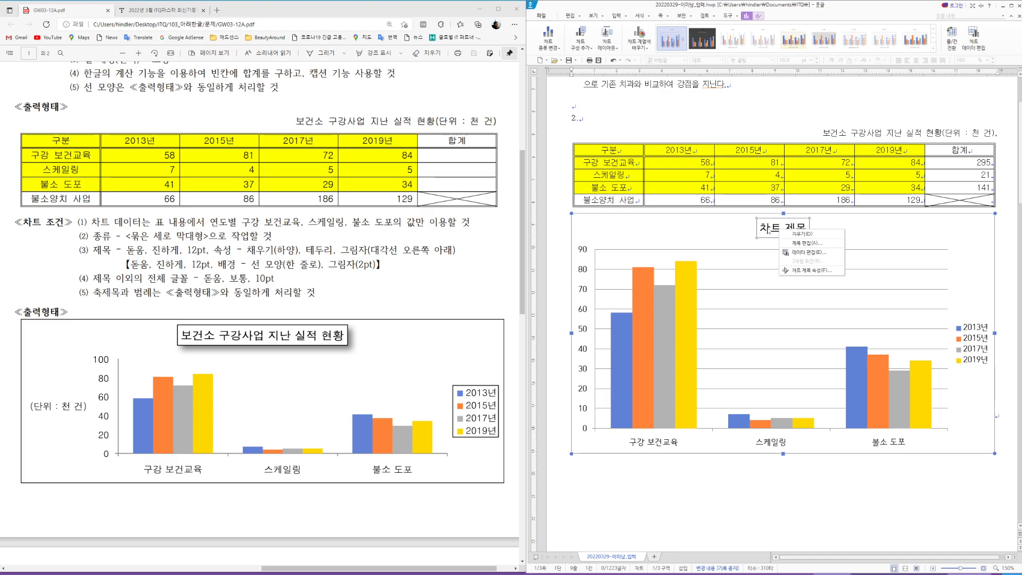
{"action": "left_click", "coordinate": [807, 243]}
{"action": "type", "text": "보"}
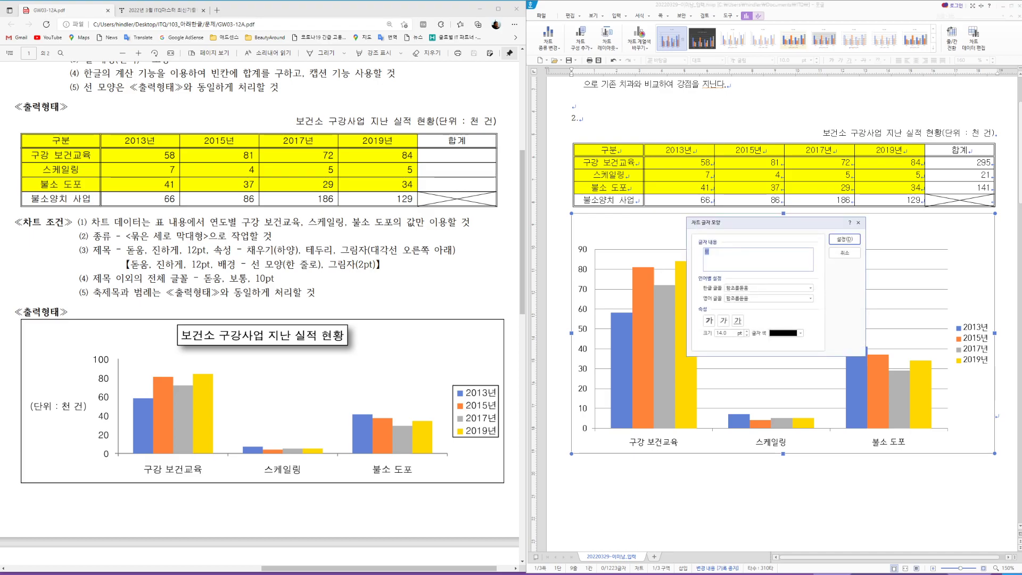
{"action": "type", "text": "건소 구강사업 지난 실적 현황"}
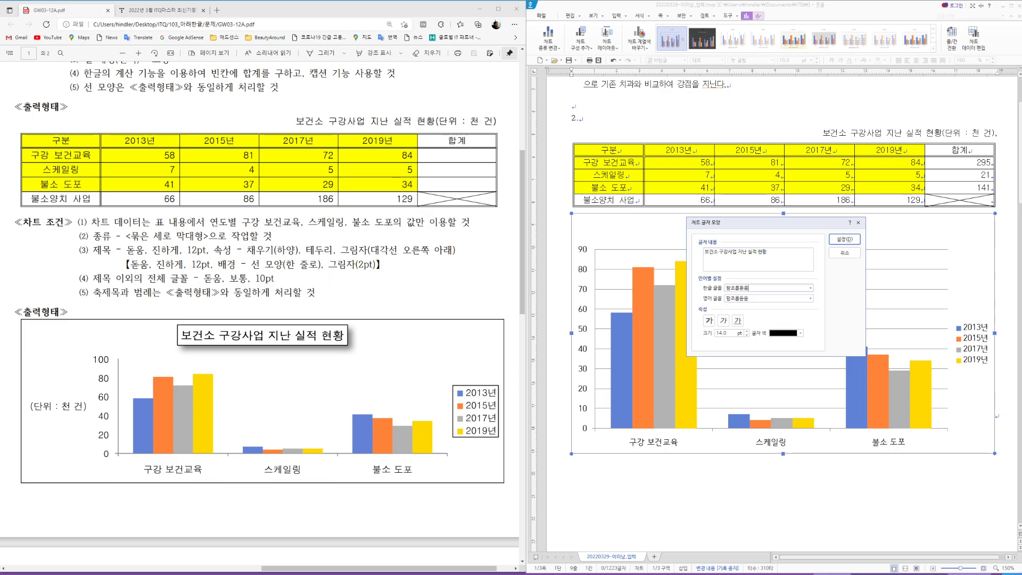
{"action": "key", "text": "Tab"}
{"action": "type", "text": "돋움"}
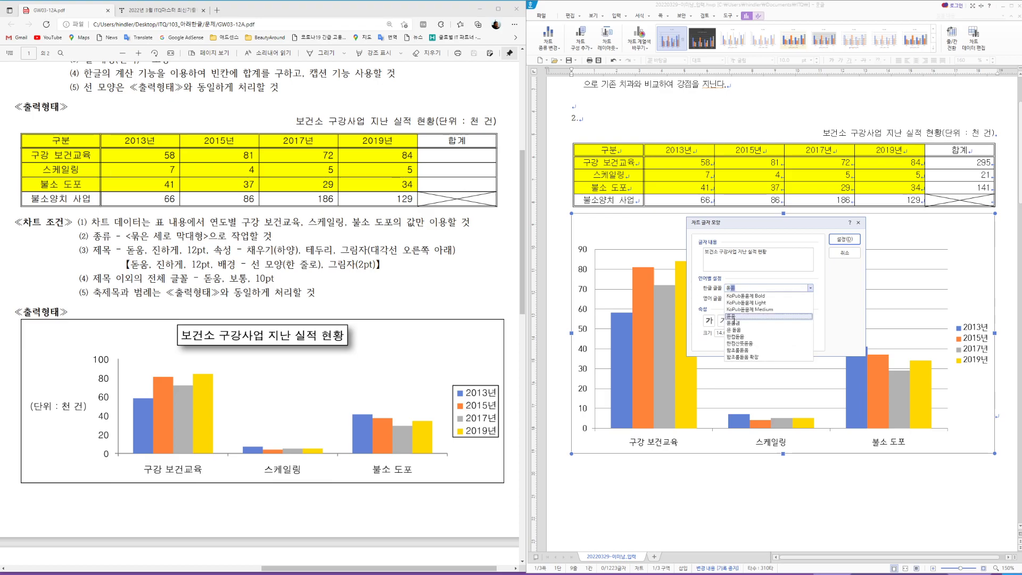
{"action": "key", "text": "Return"}
{"action": "left_click", "coordinate": [709, 321]}
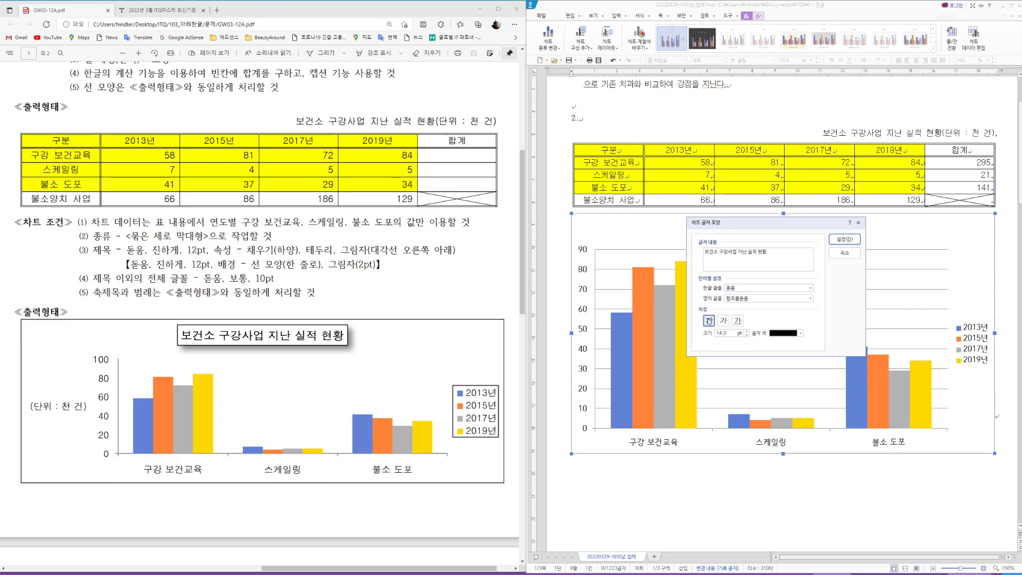
{"action": "left_click_drag", "start_coordinate": [729, 333], "coordinate": [693, 334]}
{"action": "type", "text": "1"}
{"action": "left_click", "coordinate": [845, 239]}
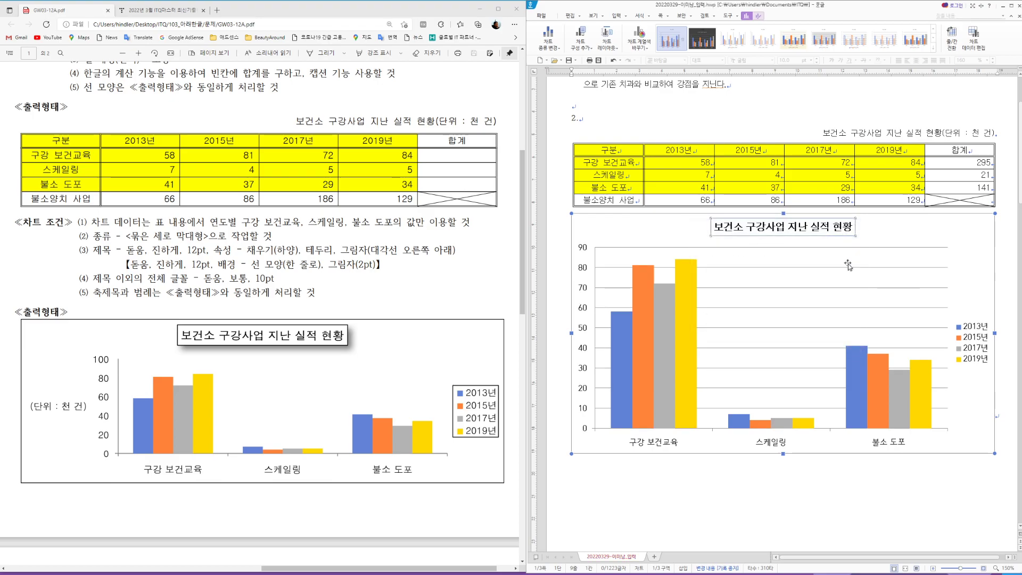
{"action": "left_click", "coordinate": [762, 232]}
Step: Set the chart title's English font to 돋움, matching its Korean font
{"action": "right_click", "coordinate": [762, 232]}
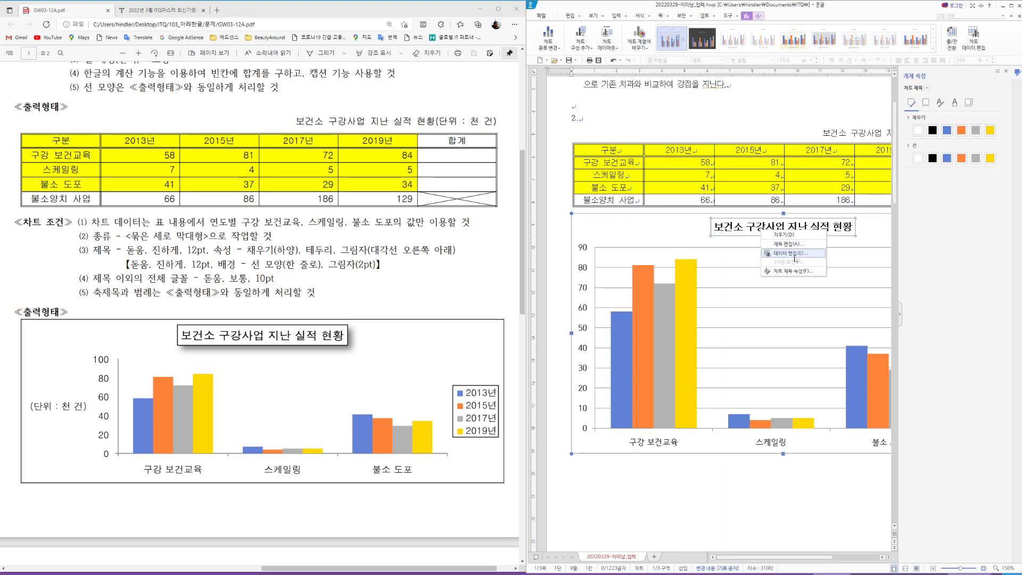
{"action": "left_click", "coordinate": [799, 272]}
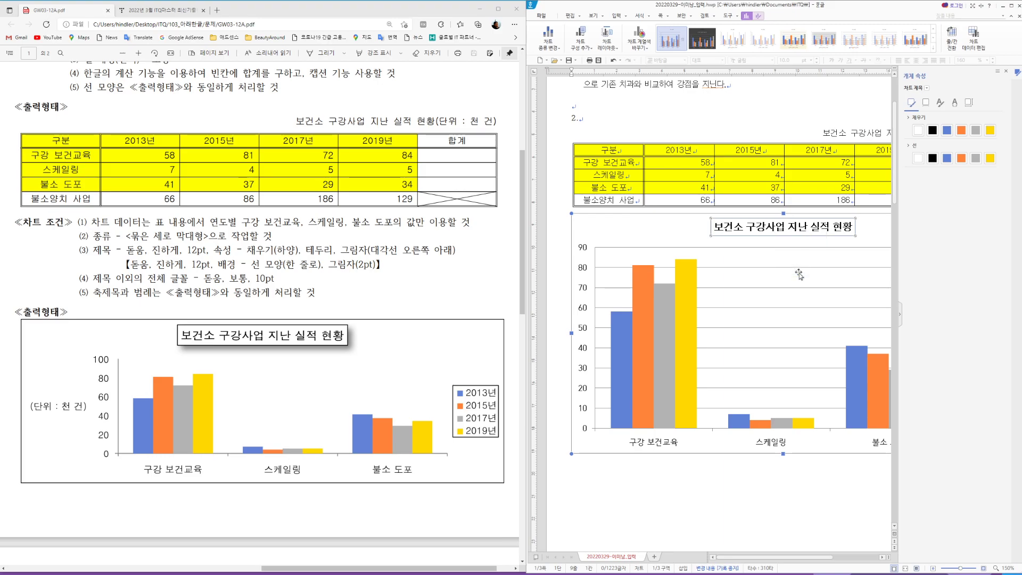
{"action": "left_click", "coordinate": [1006, 71]}
{"action": "right_click", "coordinate": [775, 228]}
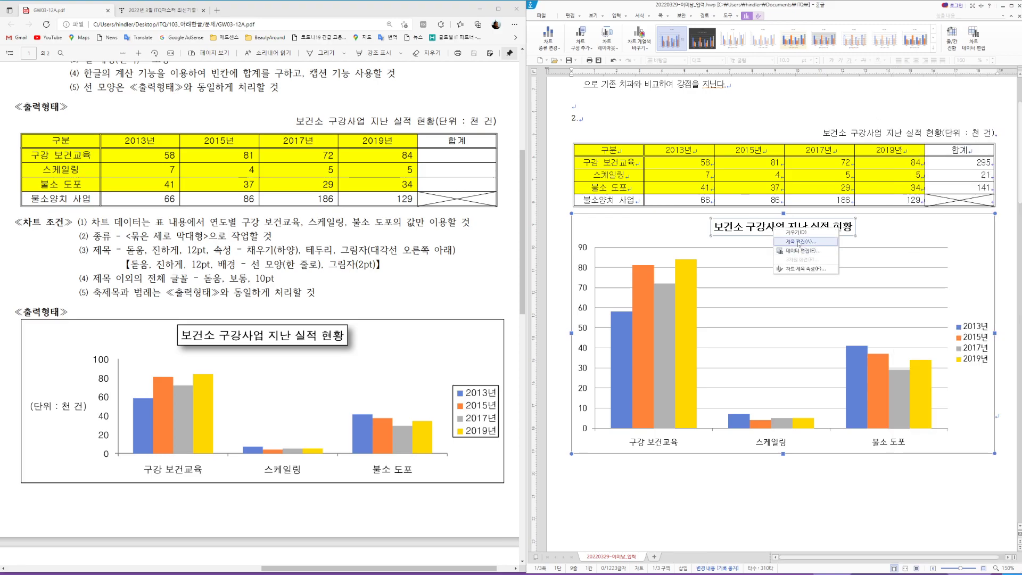
{"action": "left_click", "coordinate": [801, 241]}
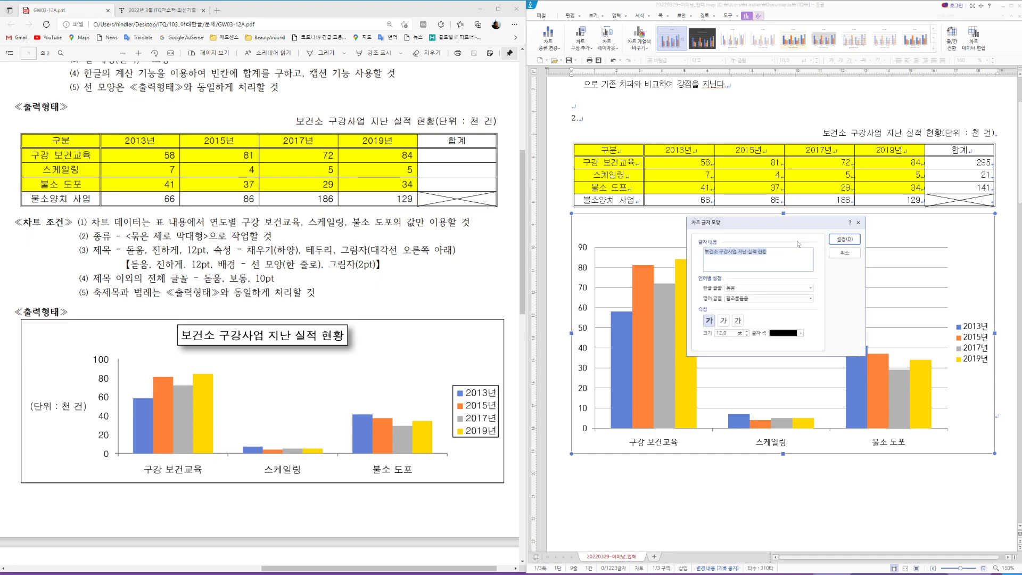
{"action": "left_click", "coordinate": [761, 299]}
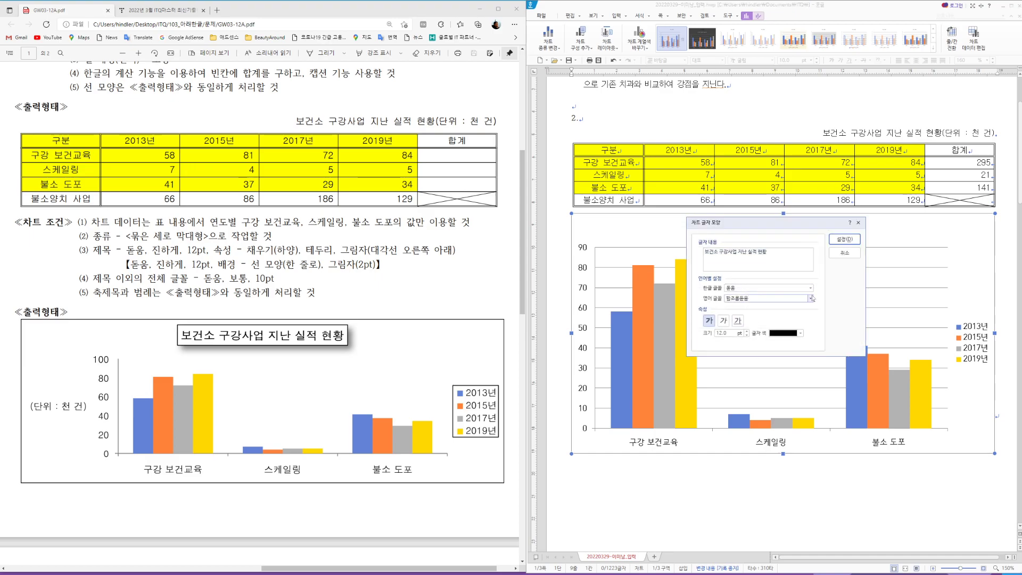
{"action": "key", "text": "ctrl+a"}
{"action": "type", "text": "돋움"}
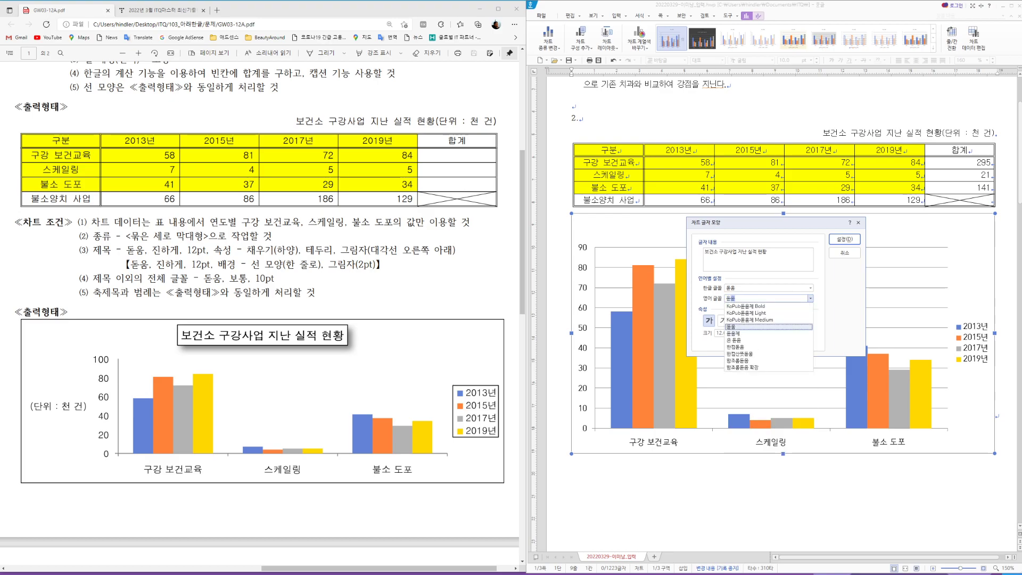
{"action": "left_click", "coordinate": [737, 327]}
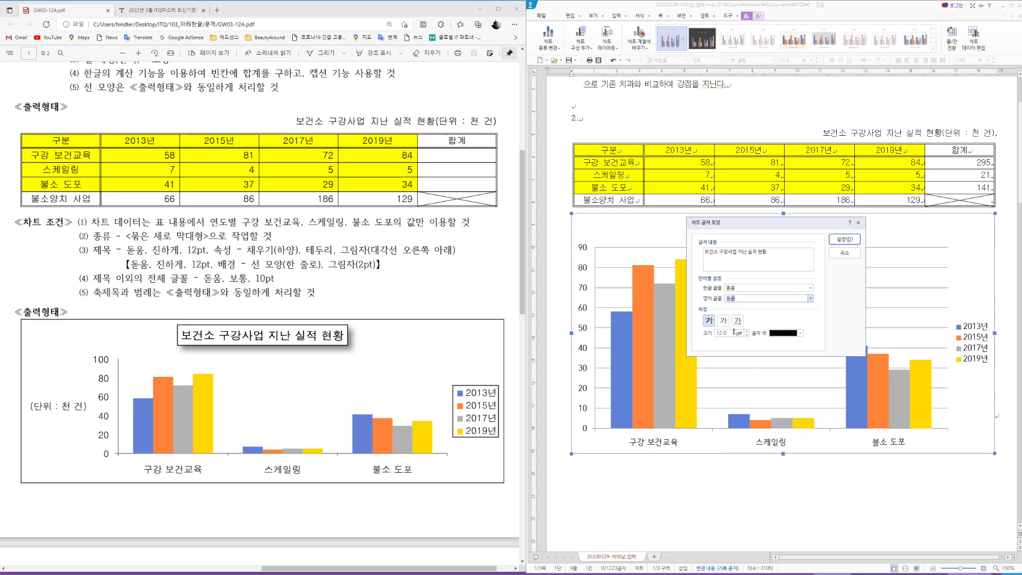
{"action": "left_click", "coordinate": [845, 240]}
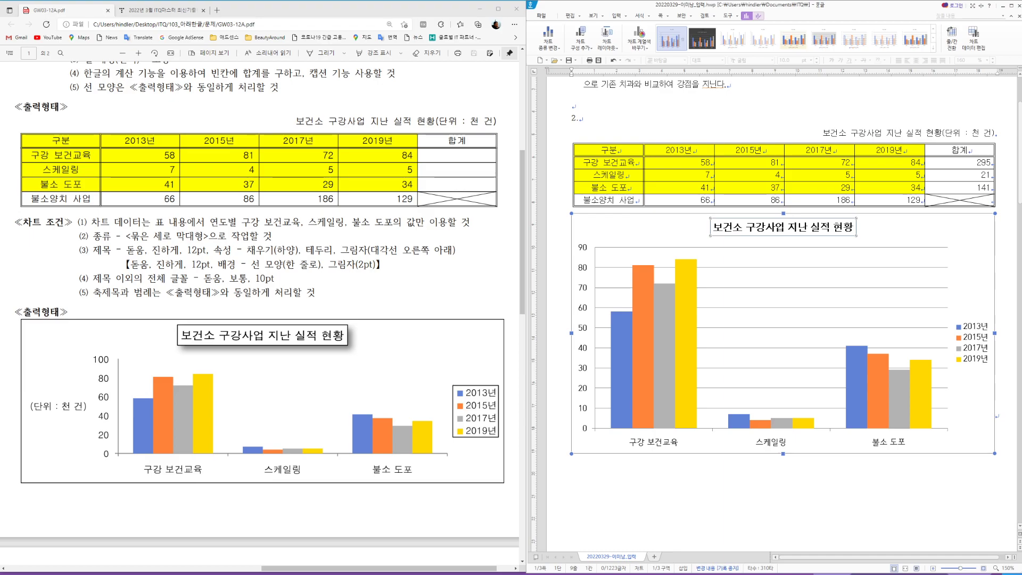
Step: Give the chart title a white fill, black outline and lower-right diagonal drop shadow
{"action": "right_click", "coordinate": [801, 229]}
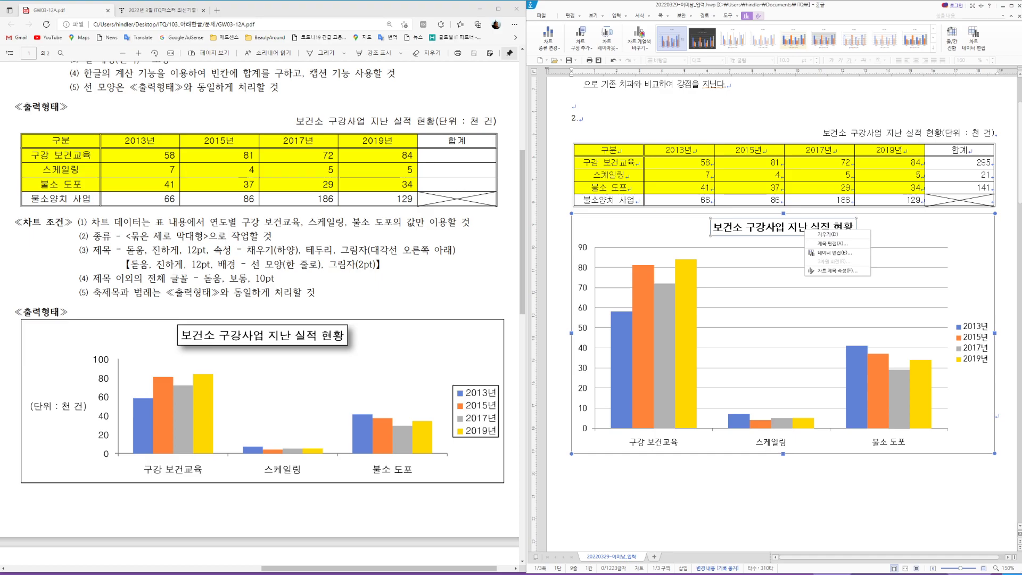
{"action": "left_click", "coordinate": [836, 270]}
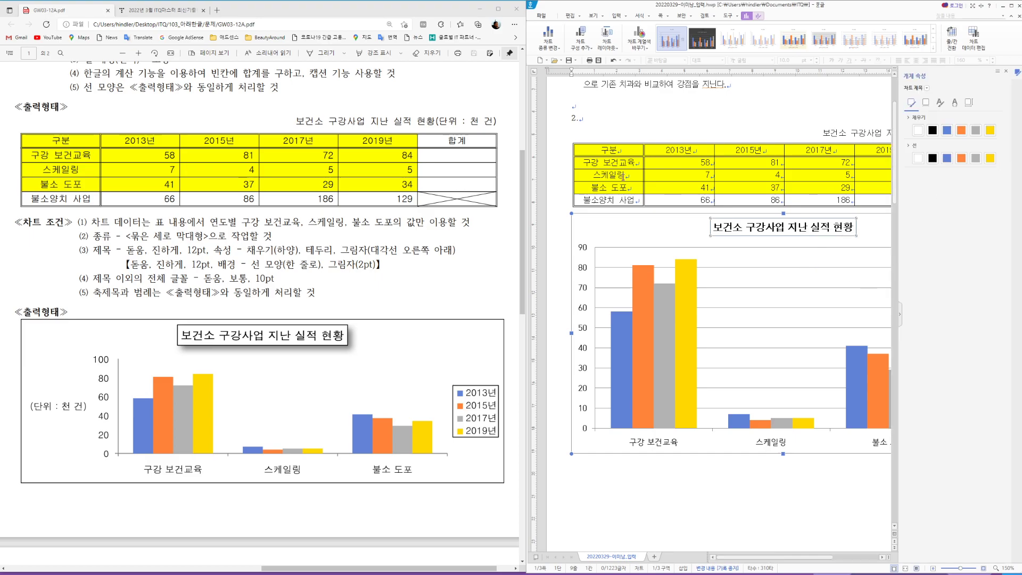
{"action": "left_click", "coordinate": [918, 131]}
{"action": "left_click", "coordinate": [934, 158]}
{"action": "left_click", "coordinate": [926, 104]}
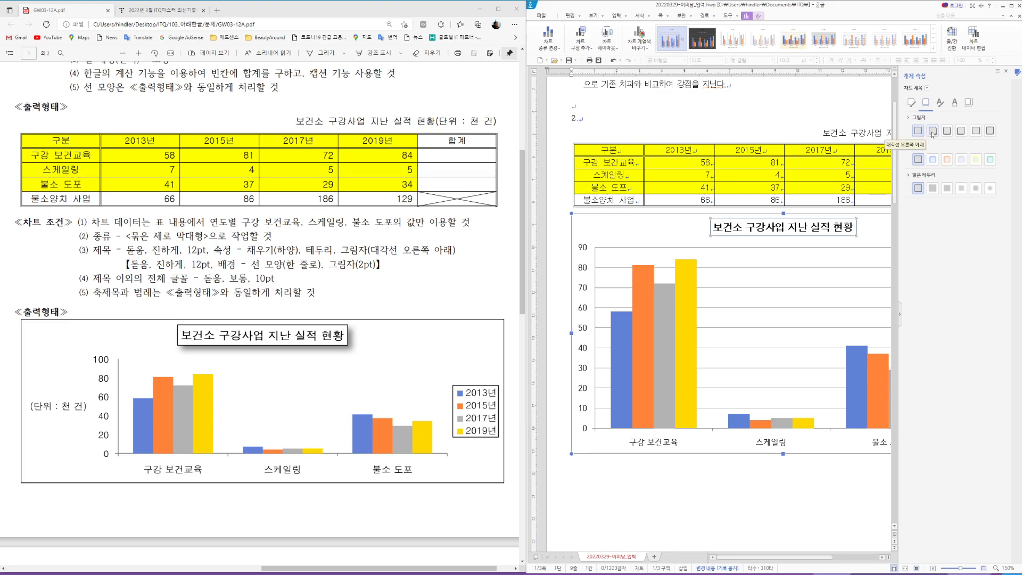
{"action": "left_click", "coordinate": [933, 131]}
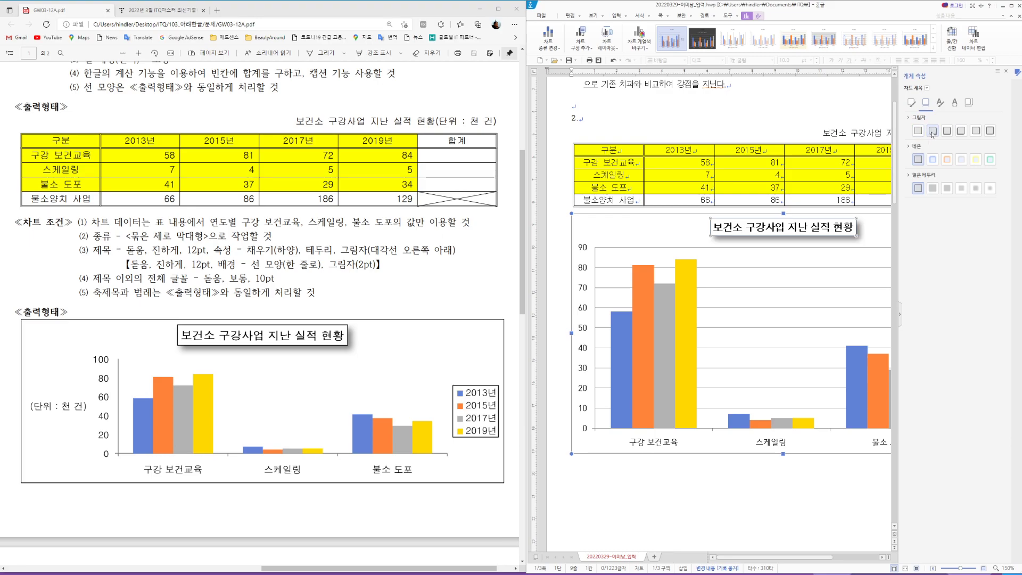
{"action": "left_click", "coordinate": [1006, 70]}
{"action": "left_click", "coordinate": [924, 230]}
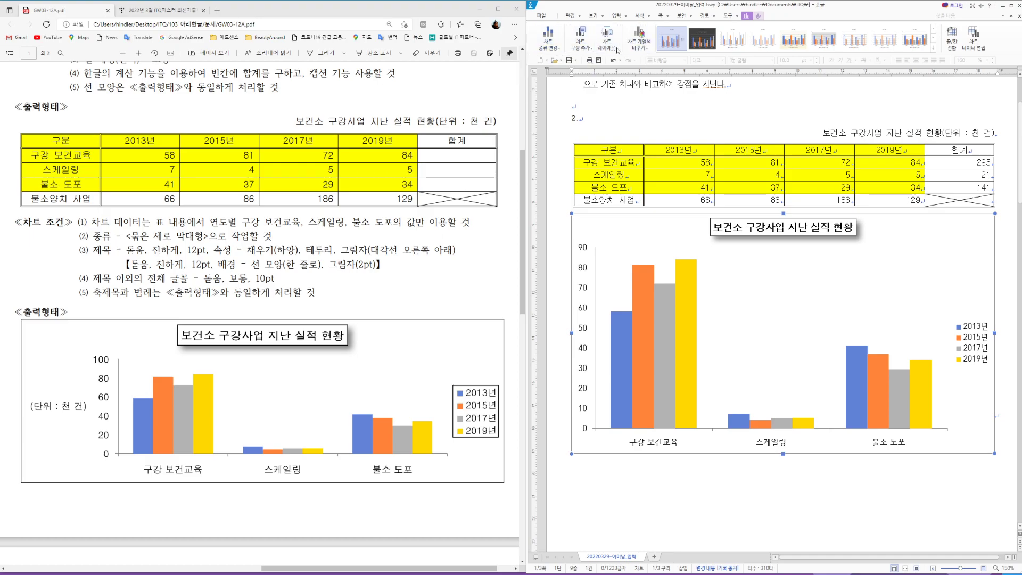
Step: Add a primary vertical axis title to the chart
{"action": "left_click", "coordinate": [588, 50]}
{"action": "mouse_move", "coordinate": [554, 70]}
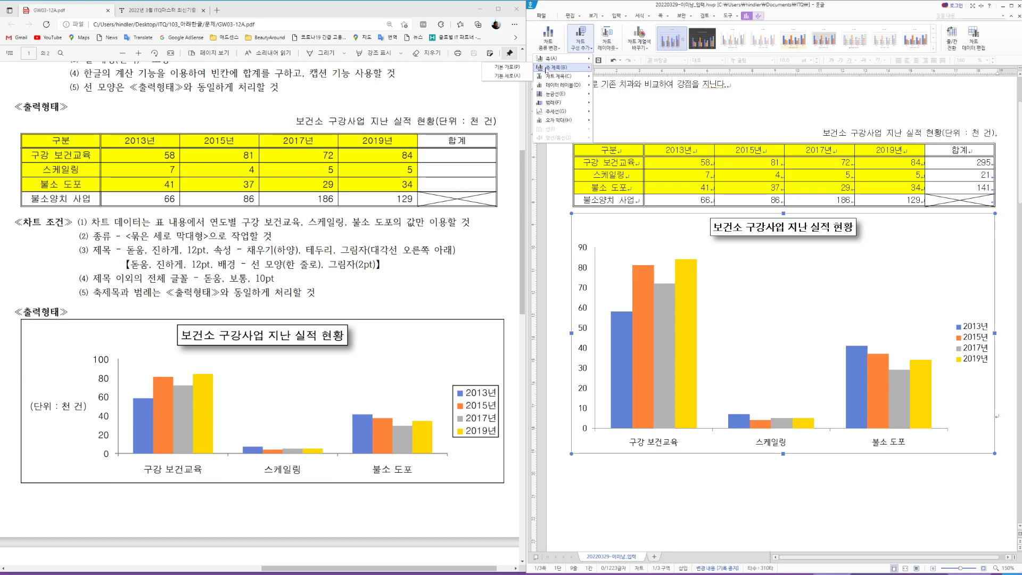
{"action": "left_click", "coordinate": [516, 77]}
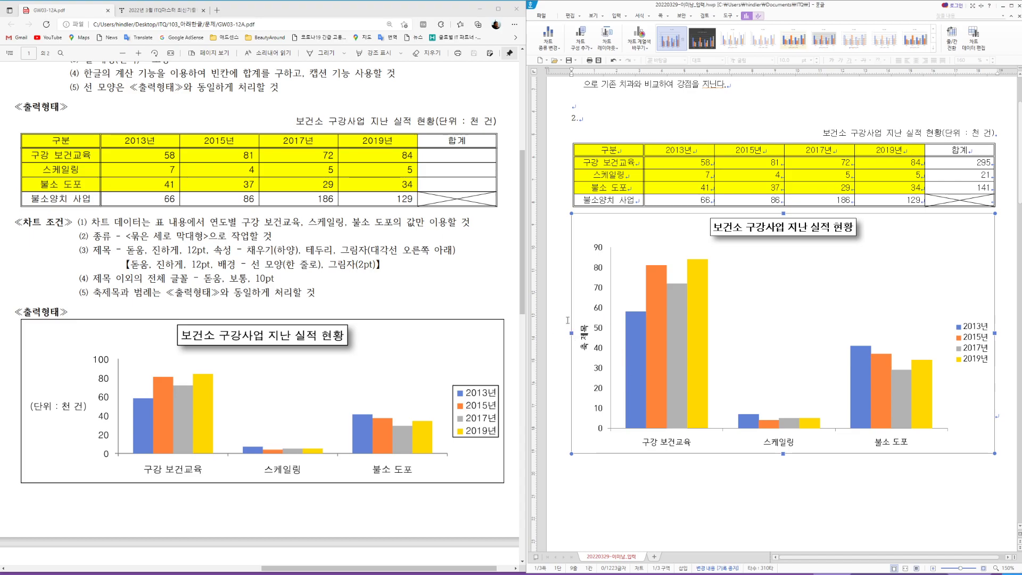
{"action": "left_click", "coordinate": [585, 346]}
Step: Make the axis title read '(단위 : 천 건)' with 돋움 as the Korean font
{"action": "right_click", "coordinate": [584, 341]}
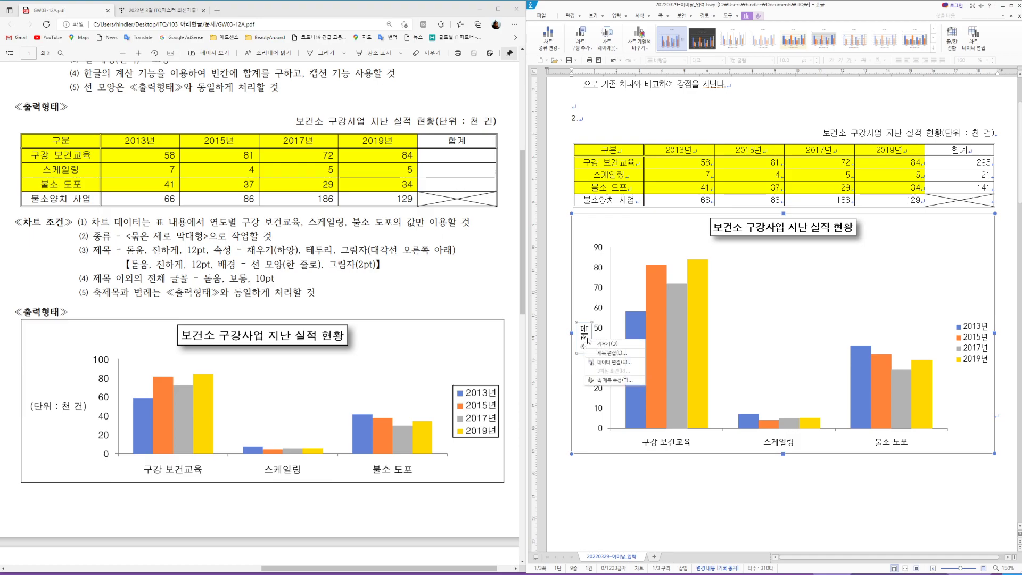
{"action": "left_click", "coordinate": [610, 352]}
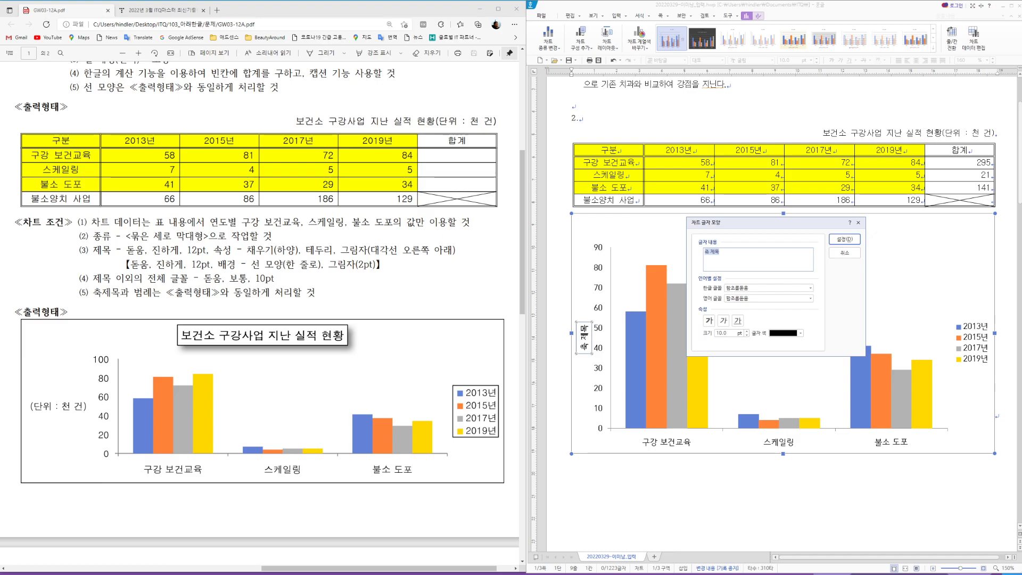
{"action": "type", "text": "(단위 : 천 건)"}
{"action": "left_click_drag", "start_coordinate": [728, 251], "coordinate": [692, 250]}
{"action": "key", "text": "Tab"}
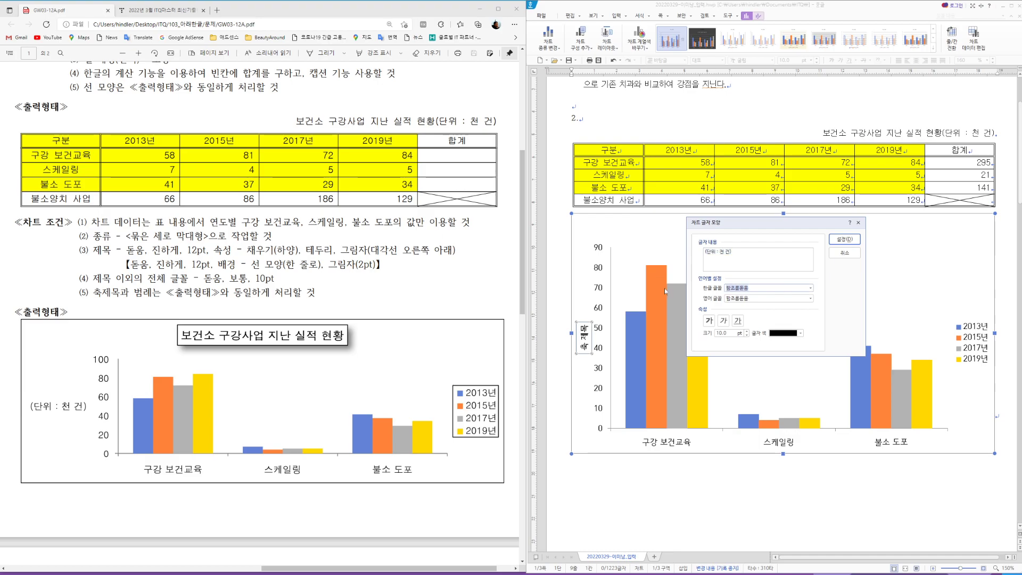
{"action": "type", "text": "돋움"}
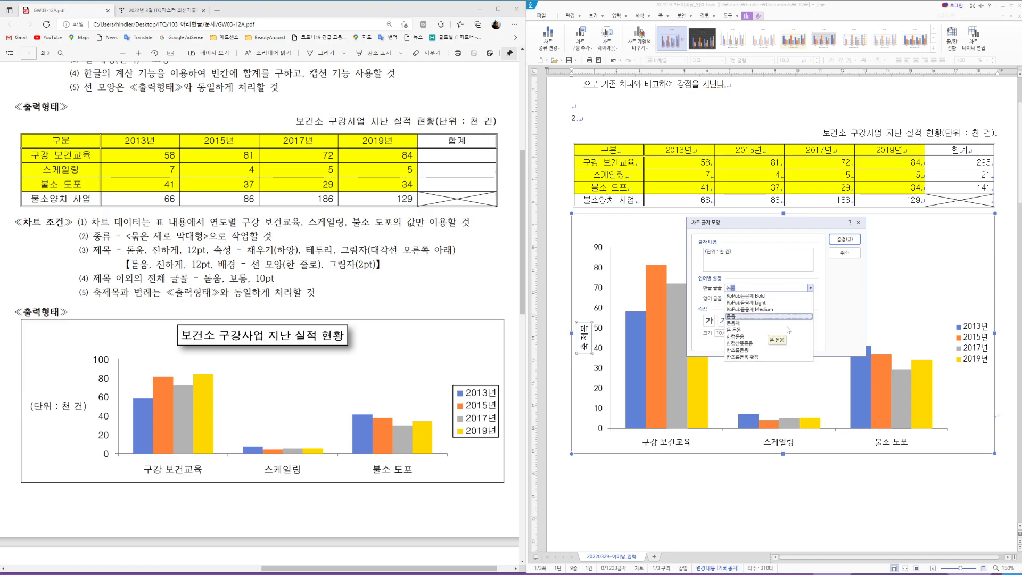
{"action": "key", "text": "Return"}
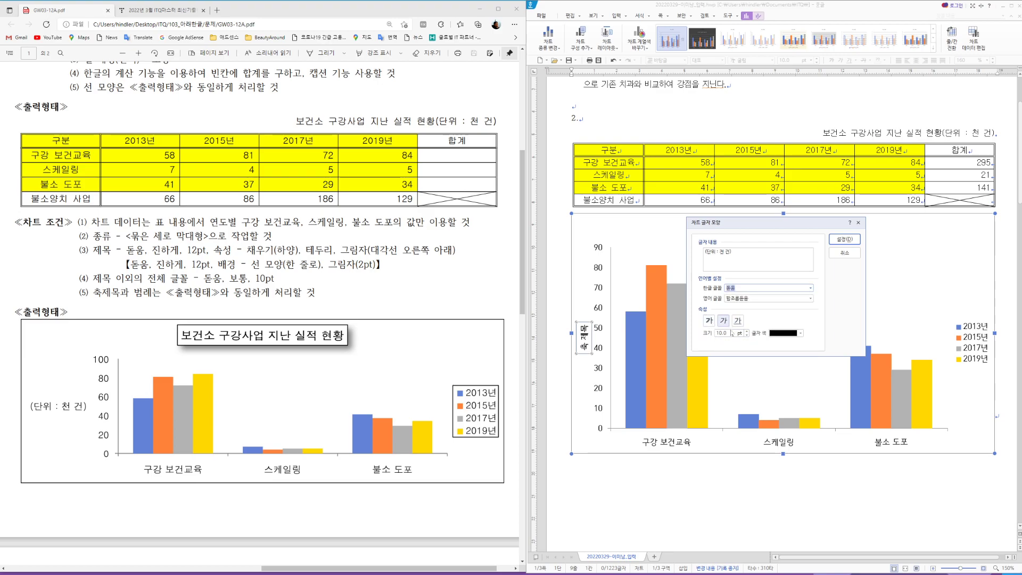
{"action": "left_click", "coordinate": [844, 240]}
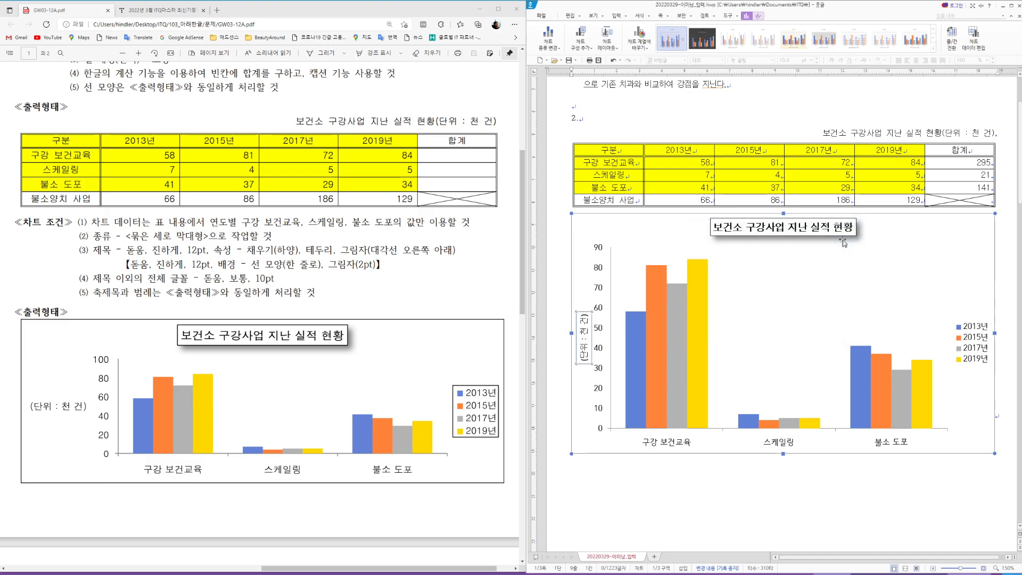
Step: Set the axis title's English font to 돋움 as well
{"action": "right_click", "coordinate": [585, 331]}
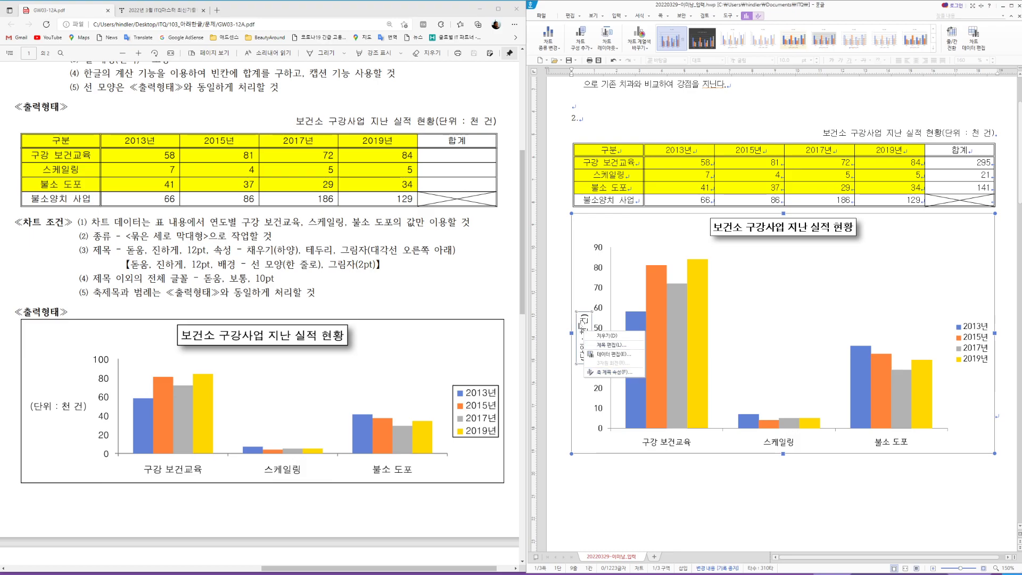
{"action": "left_click", "coordinate": [611, 345]}
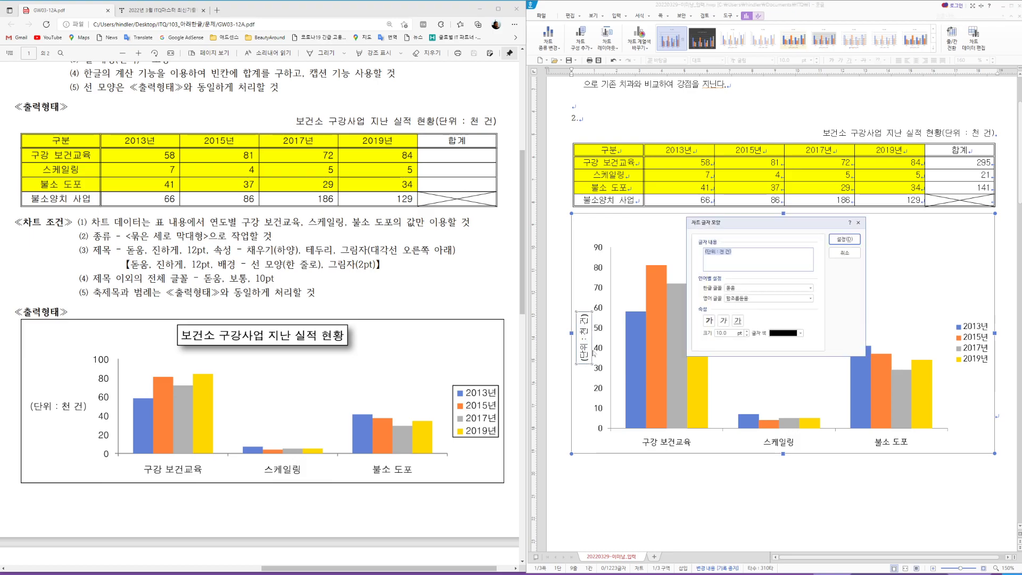
{"action": "left_click", "coordinate": [735, 298]}
{"action": "type", "text": "돋"}
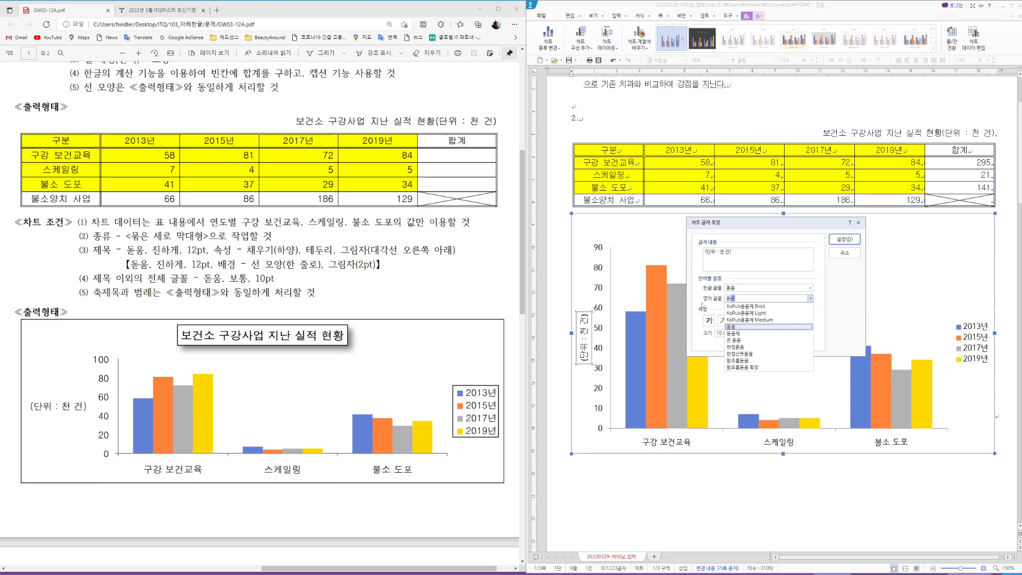
{"action": "type", "text": "움"}
{"action": "key", "text": "Return"}
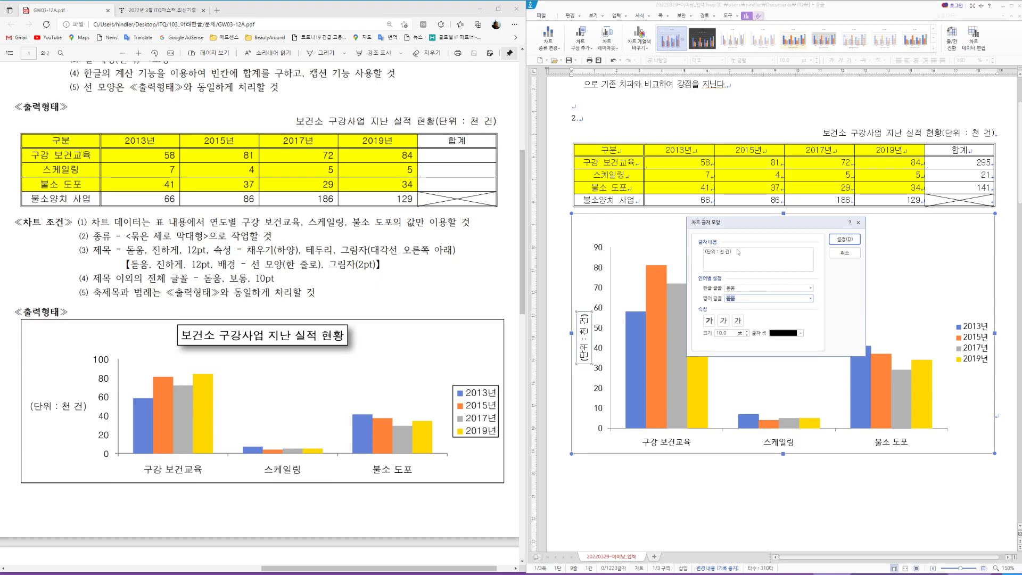
{"action": "left_click", "coordinate": [845, 240]}
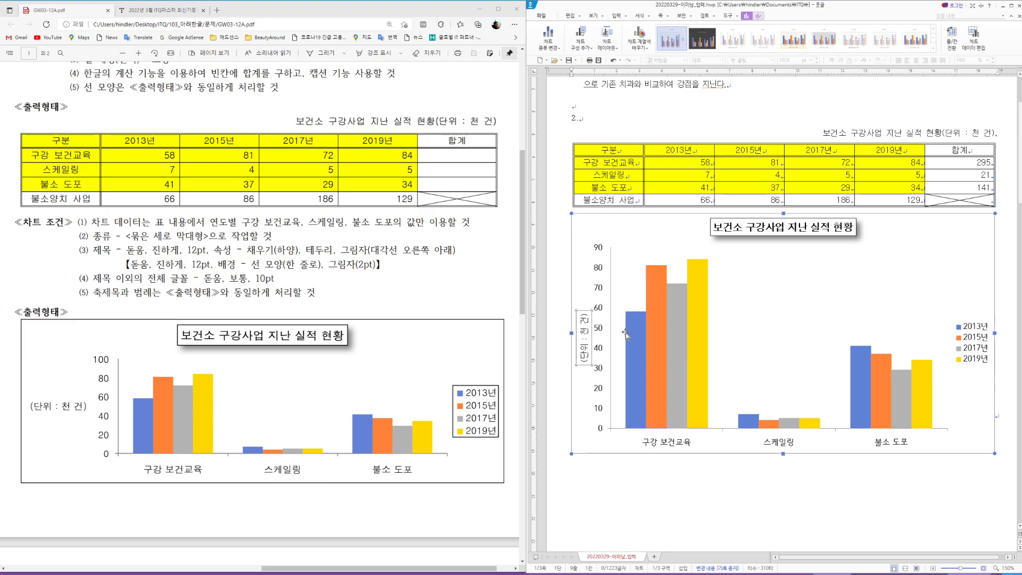
Step: Change the axis title's text direction to horizontal (가로)
{"action": "right_click", "coordinate": [585, 335]}
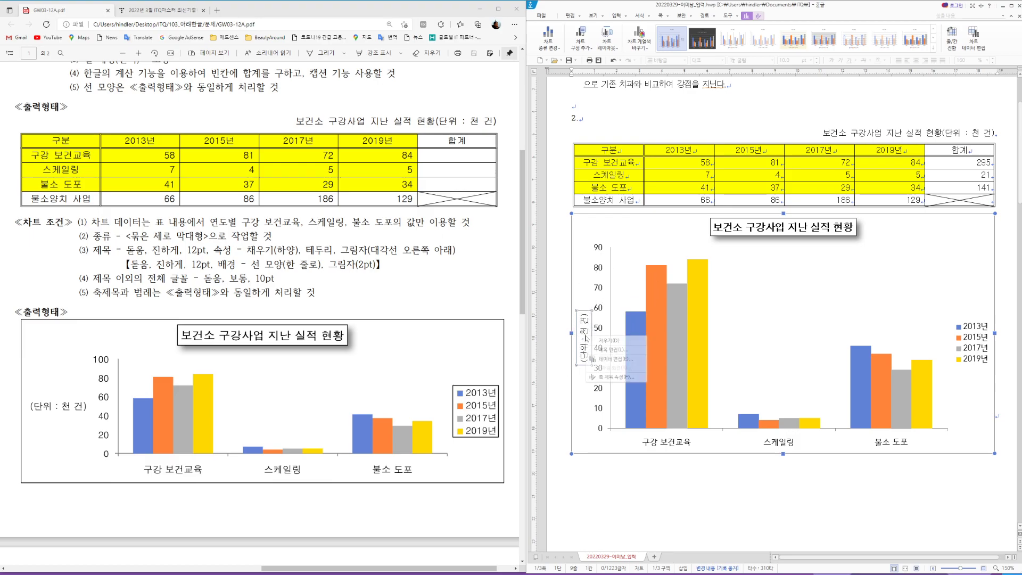
{"action": "left_click", "coordinate": [613, 377]}
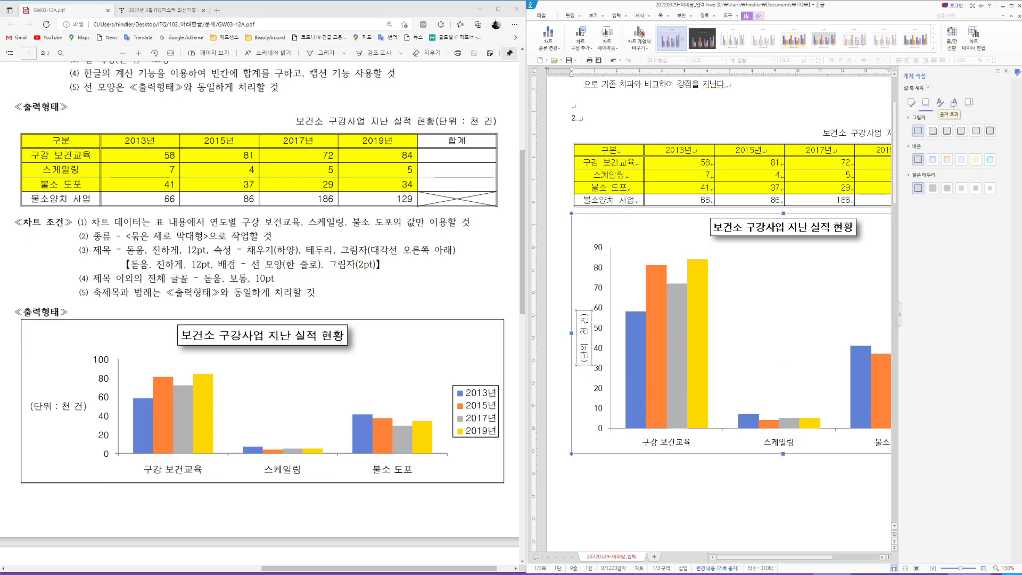
{"action": "left_click", "coordinate": [970, 103]}
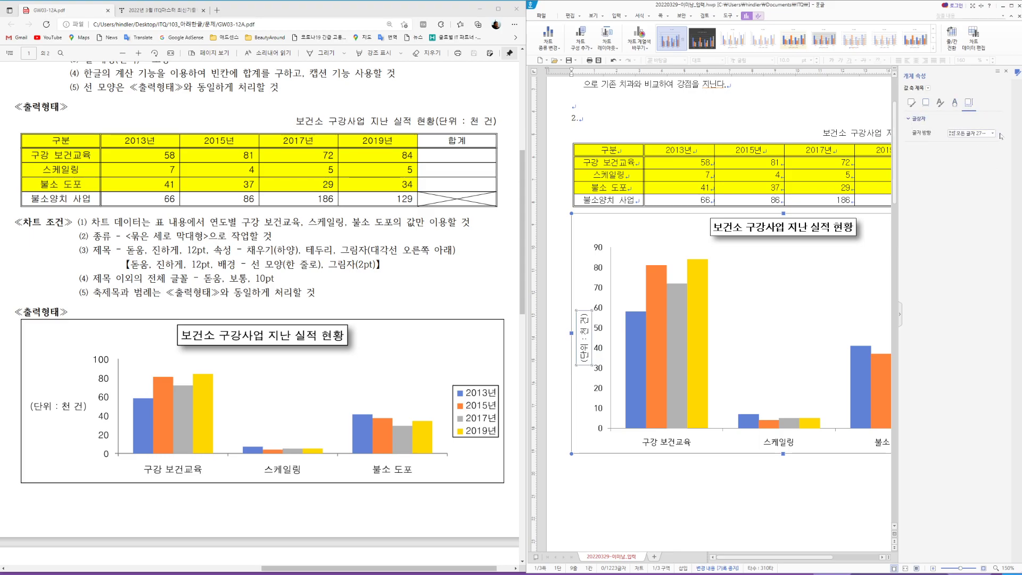
{"action": "left_click", "coordinate": [993, 133]}
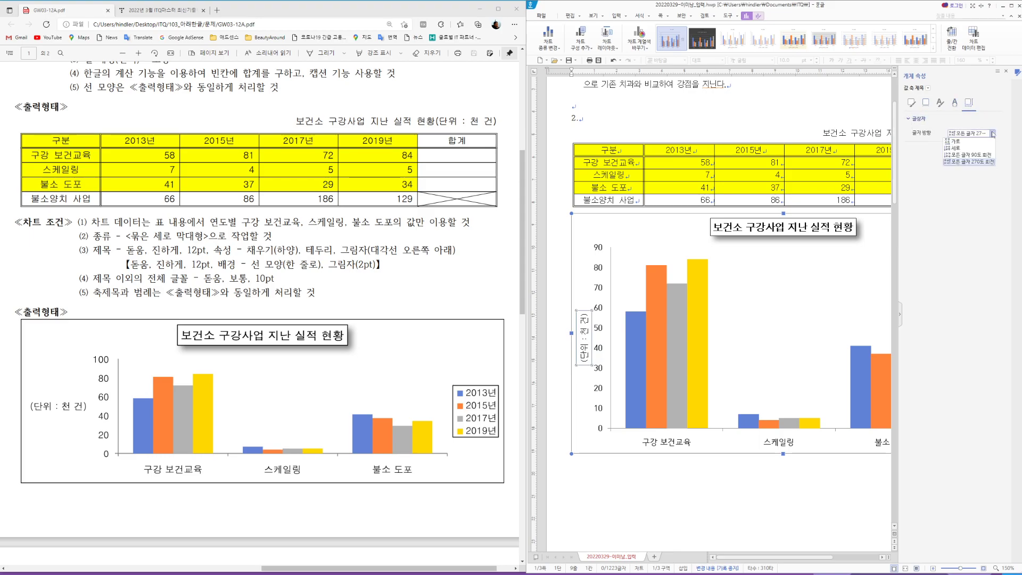
{"action": "left_click", "coordinate": [961, 143]}
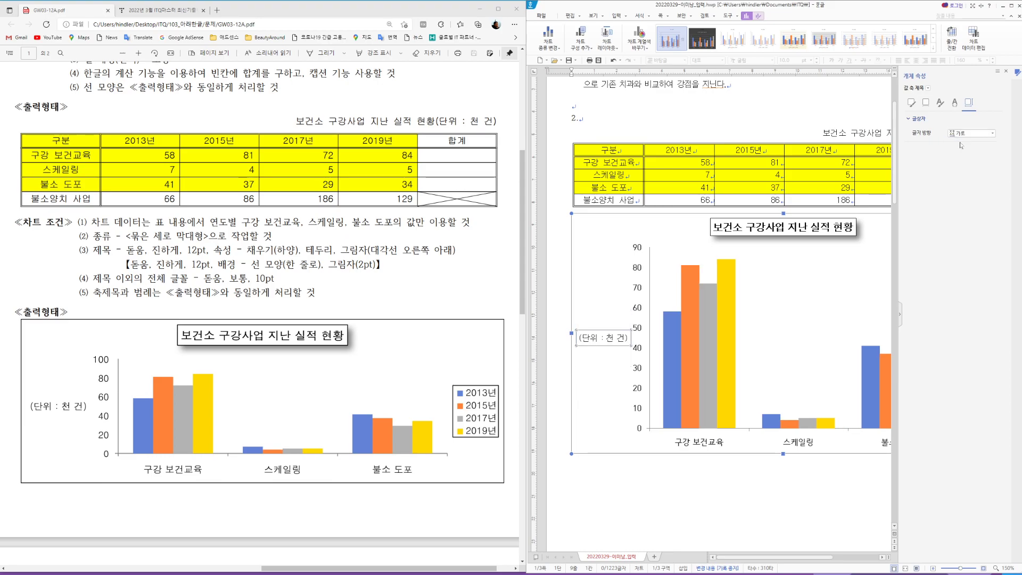
{"action": "left_click", "coordinate": [1006, 72]}
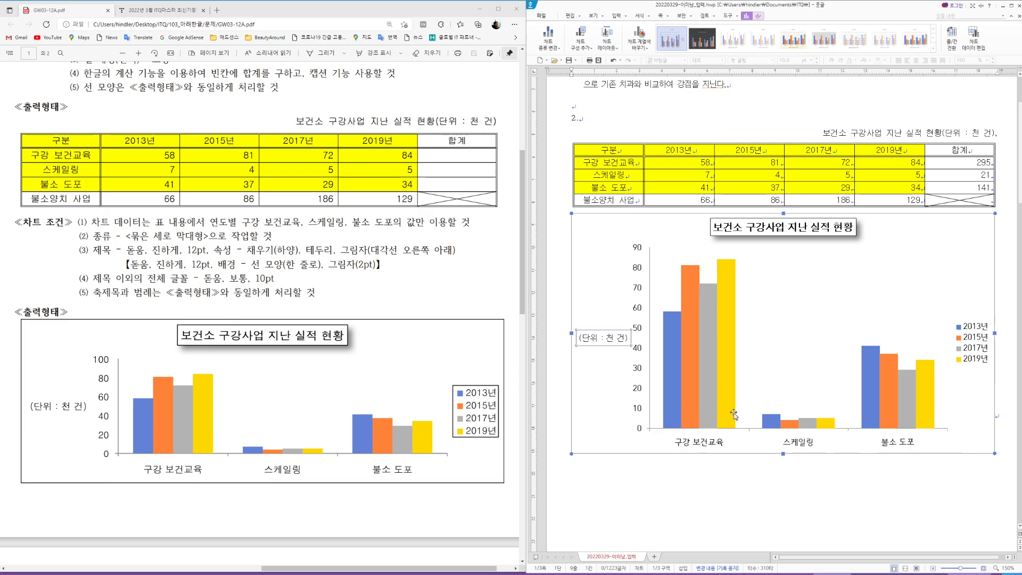
Step: Fix the value axis maximum at 100 so it runs 0-100 in steps of 20
{"action": "left_click", "coordinate": [637, 310]}
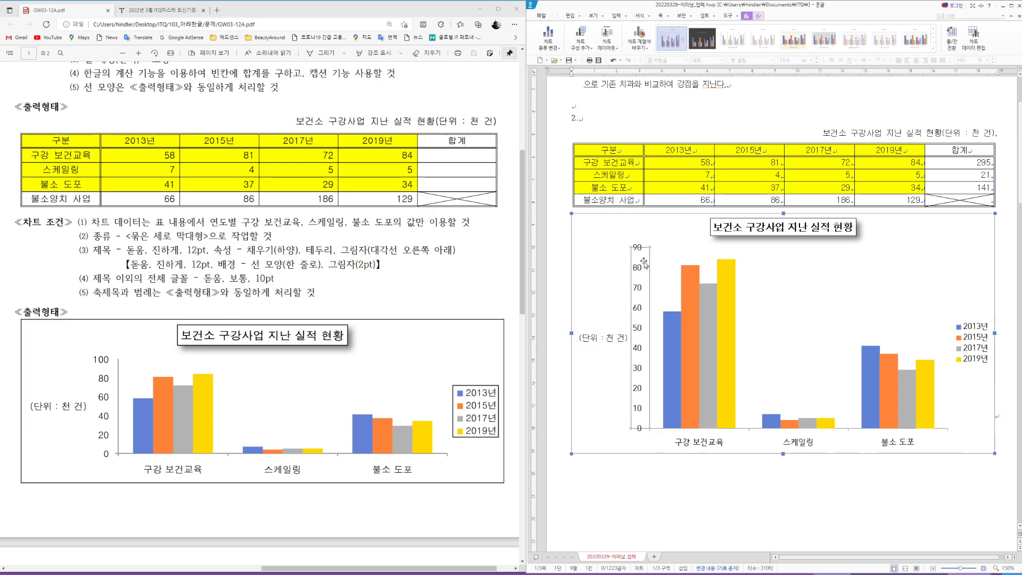
{"action": "double_click", "coordinate": [637, 310]}
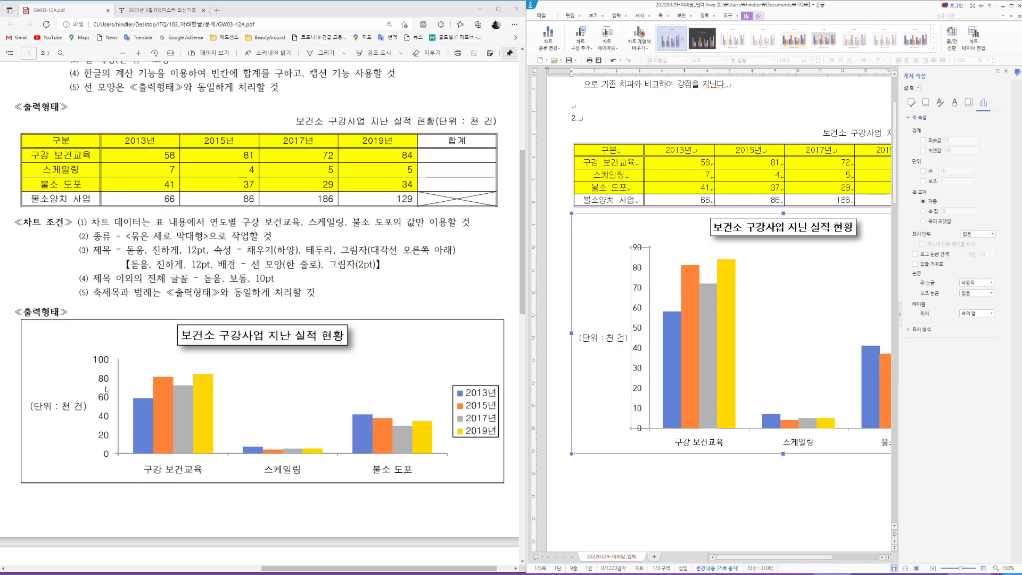
{"action": "left_click", "coordinate": [924, 151]}
{"action": "type", "text": "100"}
{"action": "left_click", "coordinate": [924, 171]}
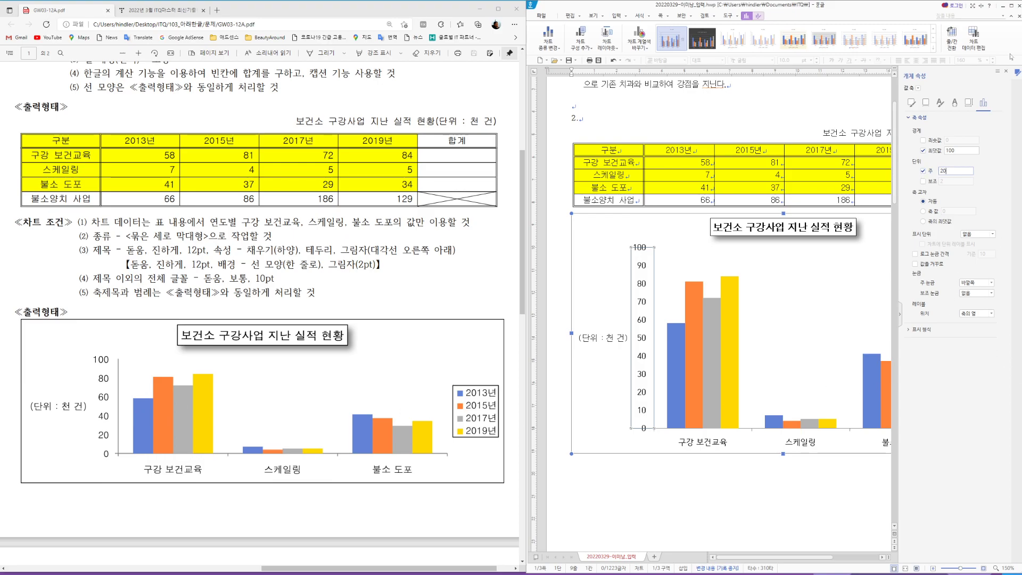
{"action": "left_click", "coordinate": [1007, 71]}
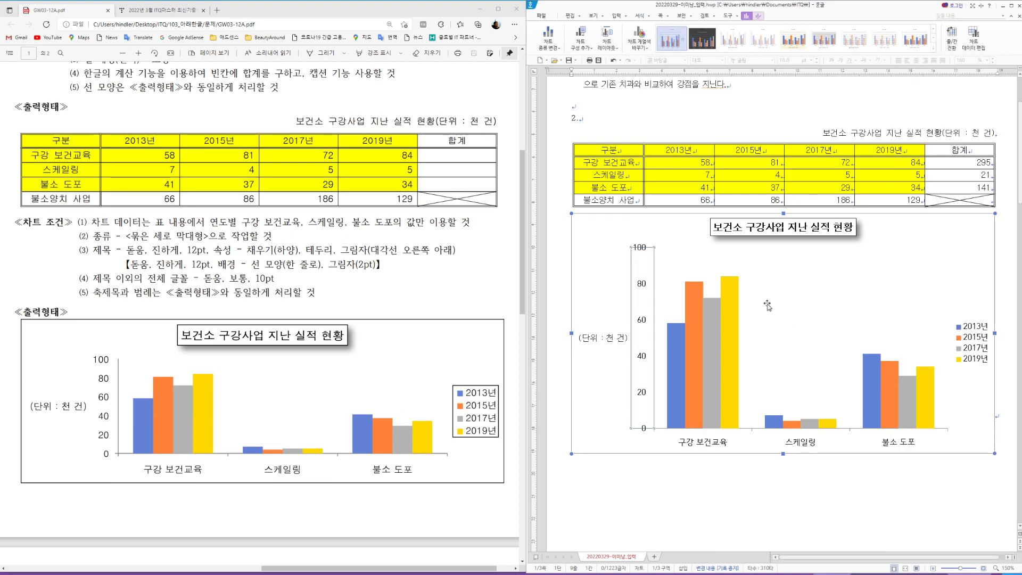
Step: Set the value axis labels' Korean and English fonts to 돋움
{"action": "right_click", "coordinate": [642, 320]}
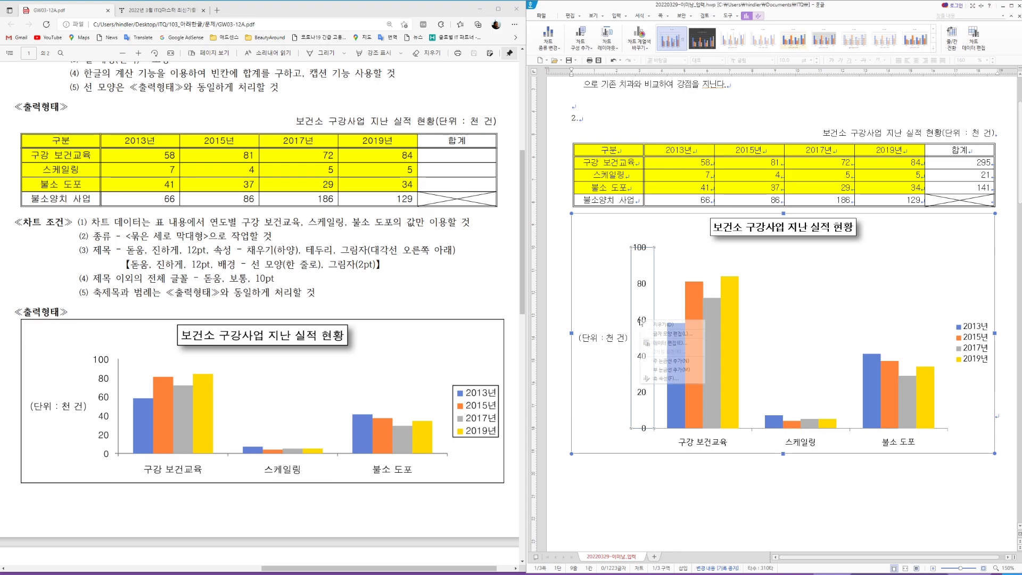
{"action": "left_click", "coordinate": [675, 333]}
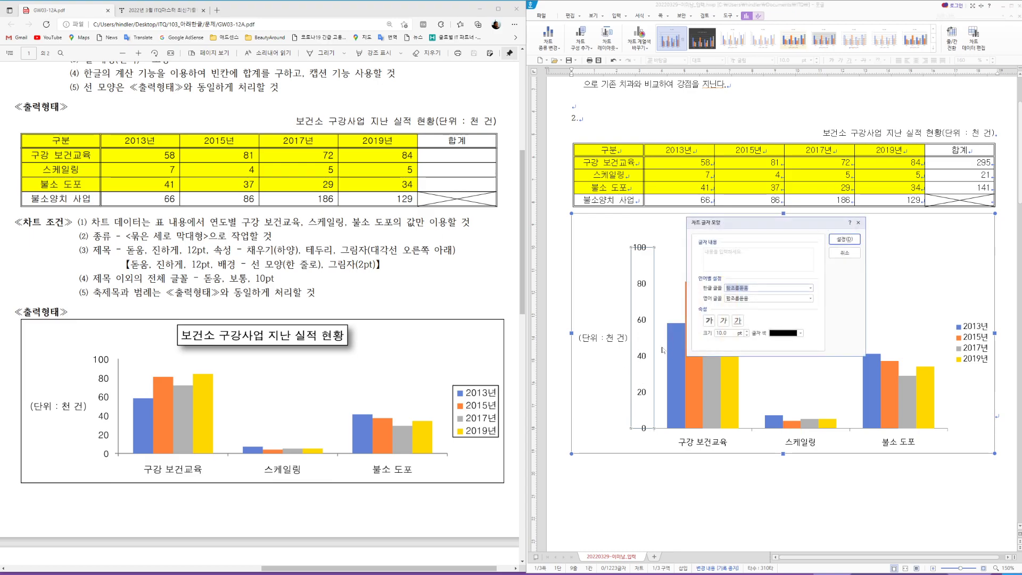
{"action": "type", "text": "돋움"}
{"action": "left_click", "coordinate": [730, 315]}
{"action": "key", "text": "Tab"}
{"action": "type", "text": "돋움"}
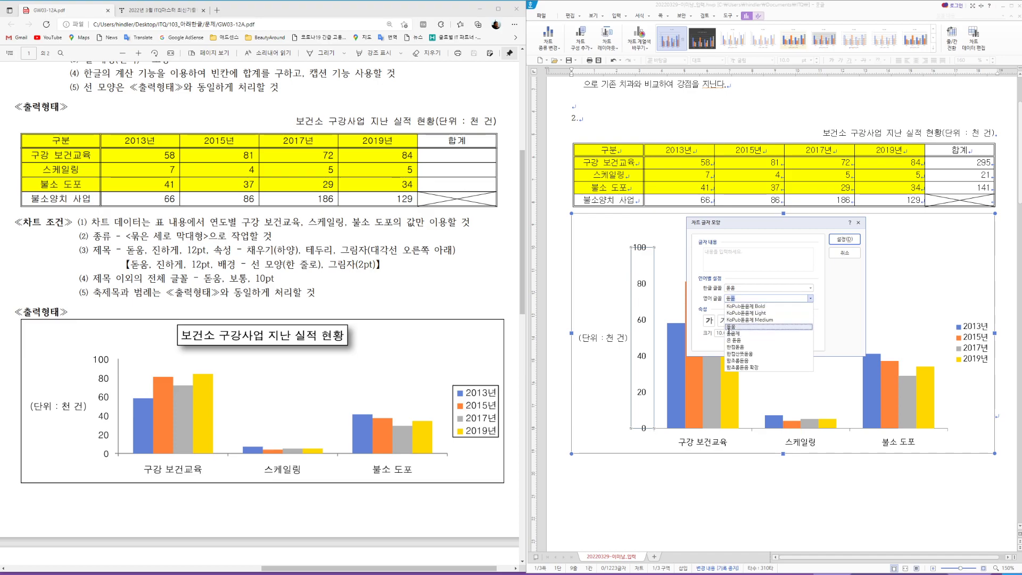
{"action": "left_click", "coordinate": [730, 327]}
{"action": "left_click", "coordinate": [844, 239]}
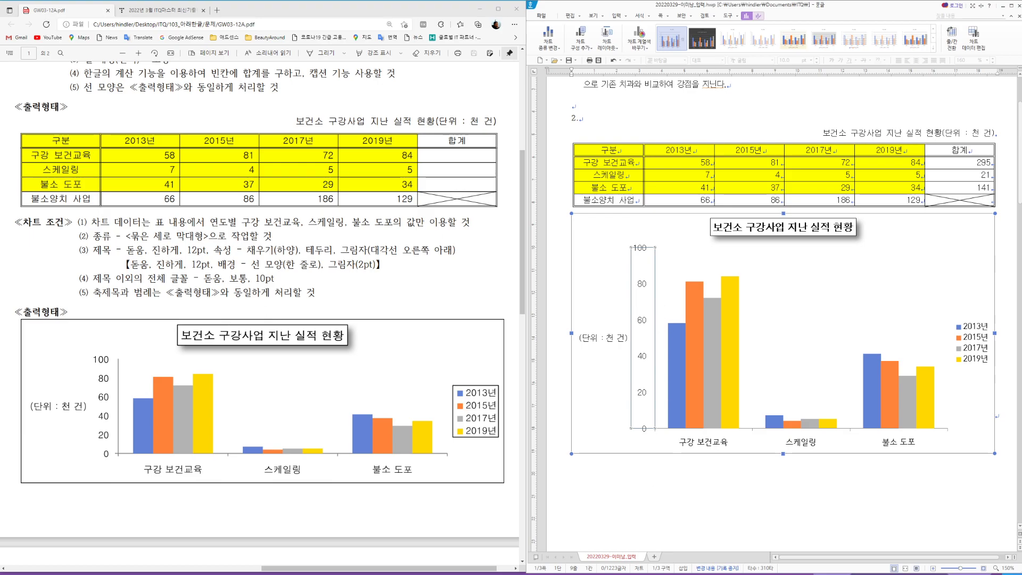
Step: Set the category axis labels' Korean and English fonts to 돋움
{"action": "left_click", "coordinate": [706, 443]}
{"action": "right_click", "coordinate": [706, 444]}
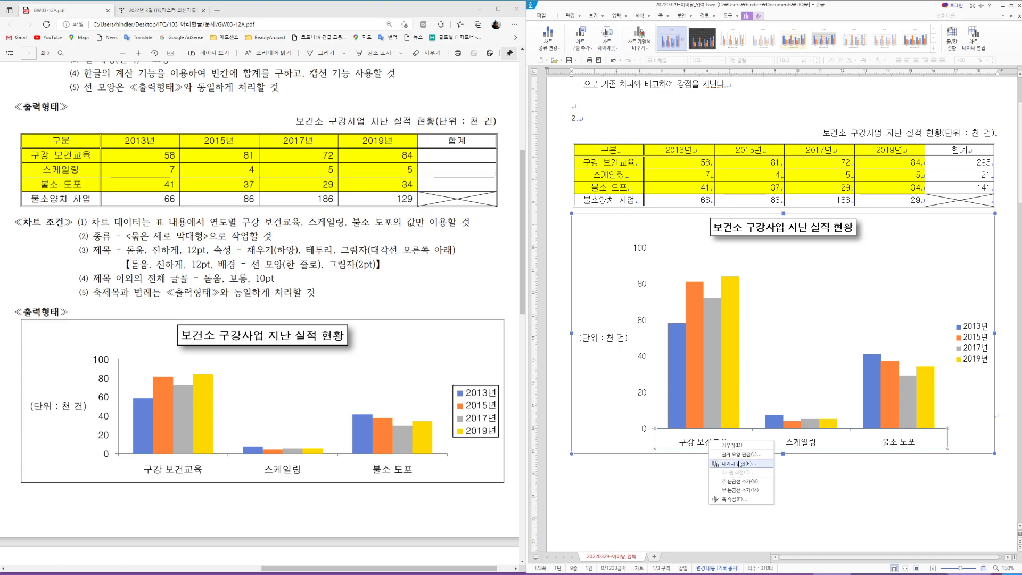
{"action": "left_click", "coordinate": [741, 454]}
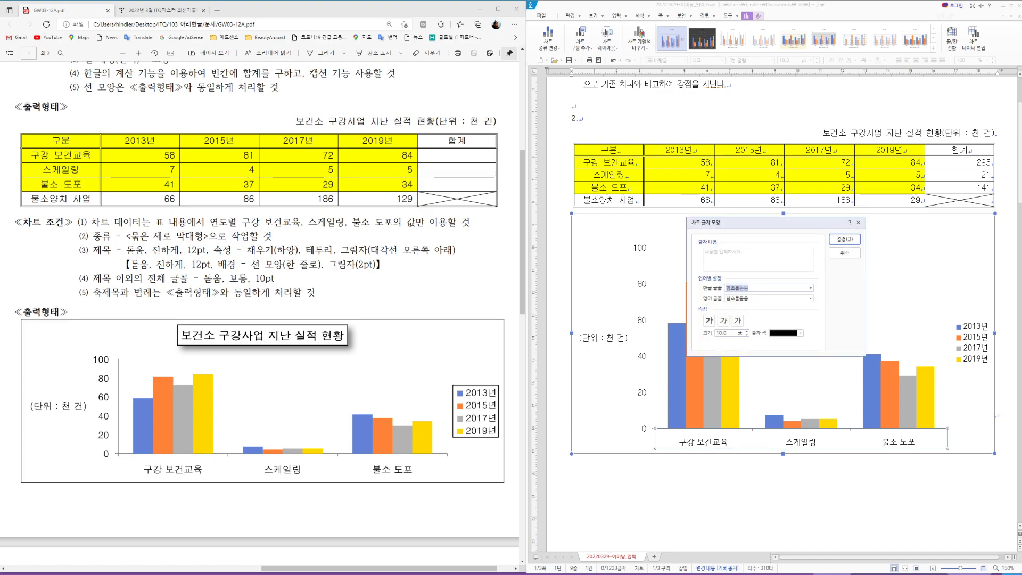
{"action": "type", "text": "돋움"}
{"action": "key", "text": "Tab"}
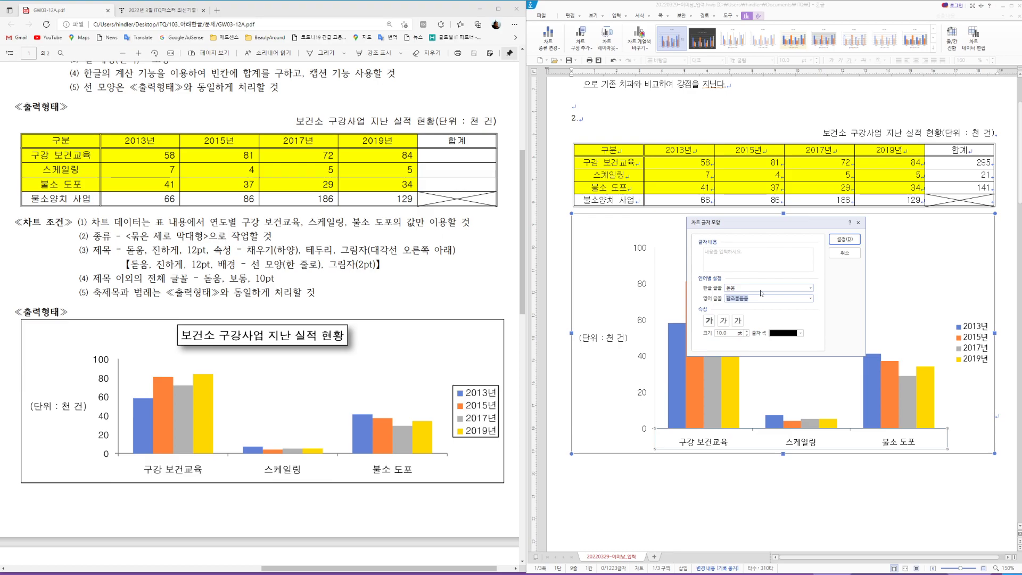
{"action": "type", "text": "돋움"}
{"action": "key", "text": "Tab"}
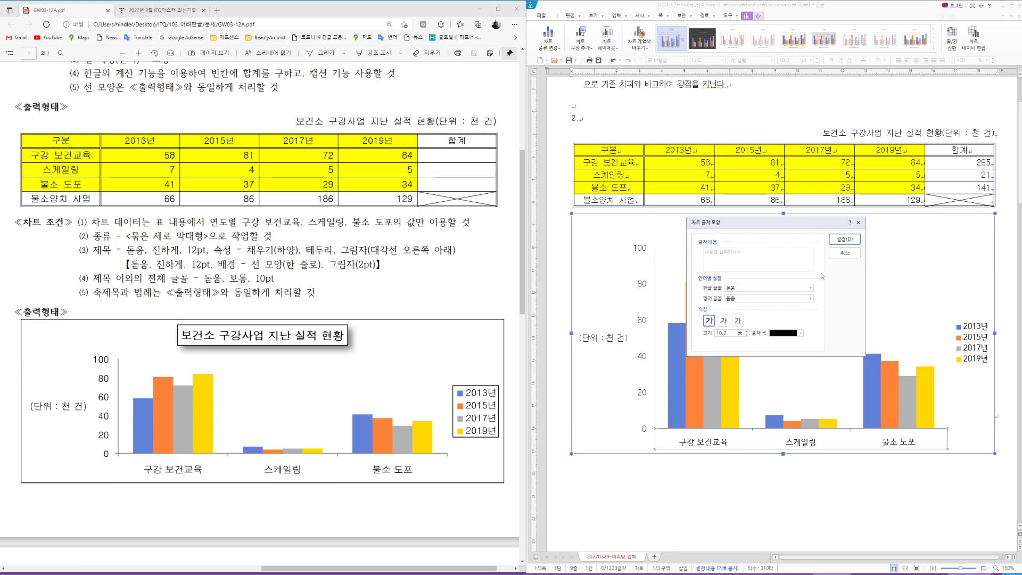
{"action": "left_click", "coordinate": [845, 239]}
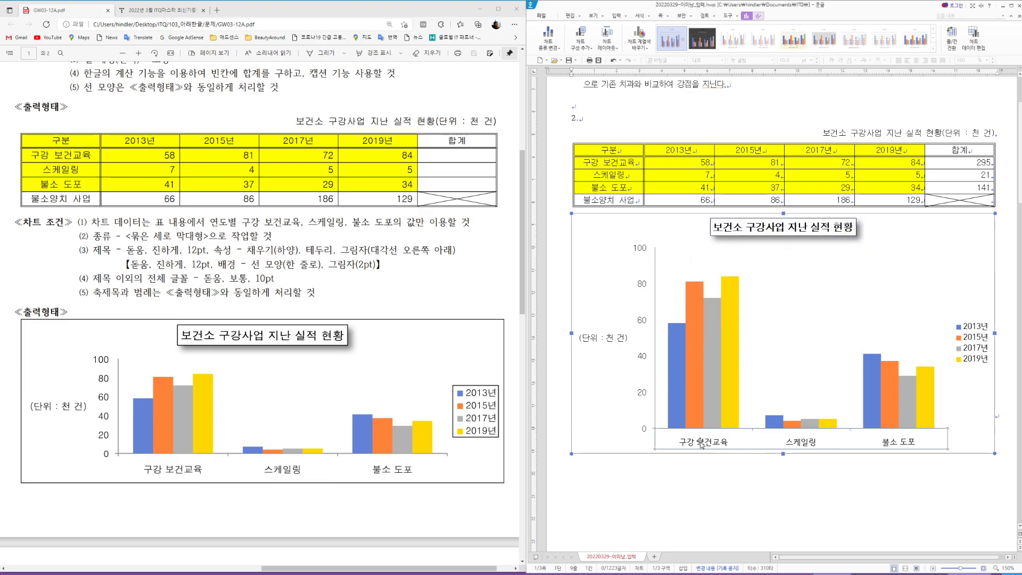
Step: Reapply 돋움 to the category axis labels so both fonts take effect
{"action": "right_click", "coordinate": [716, 447]}
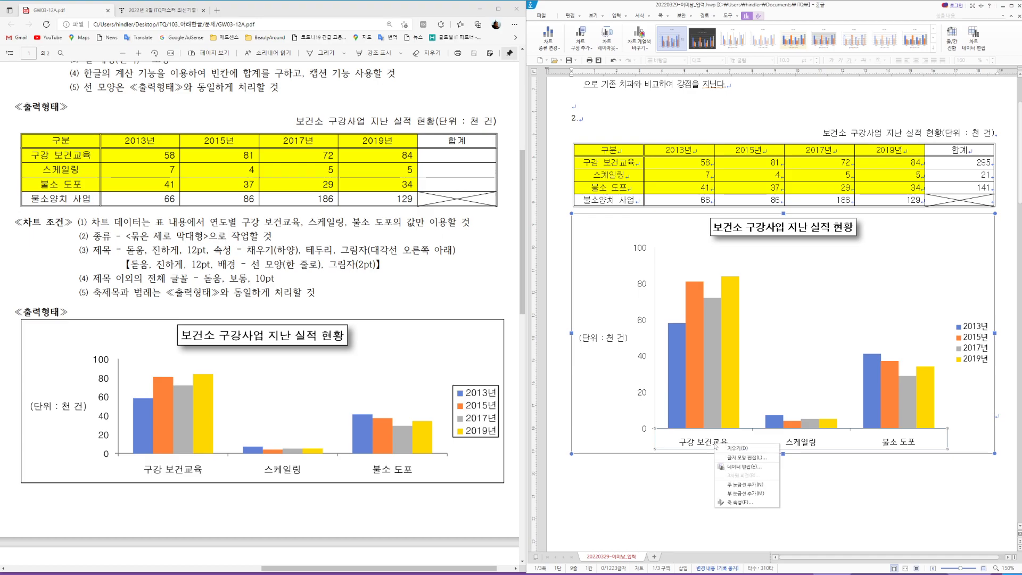
{"action": "left_click", "coordinate": [738, 465]}
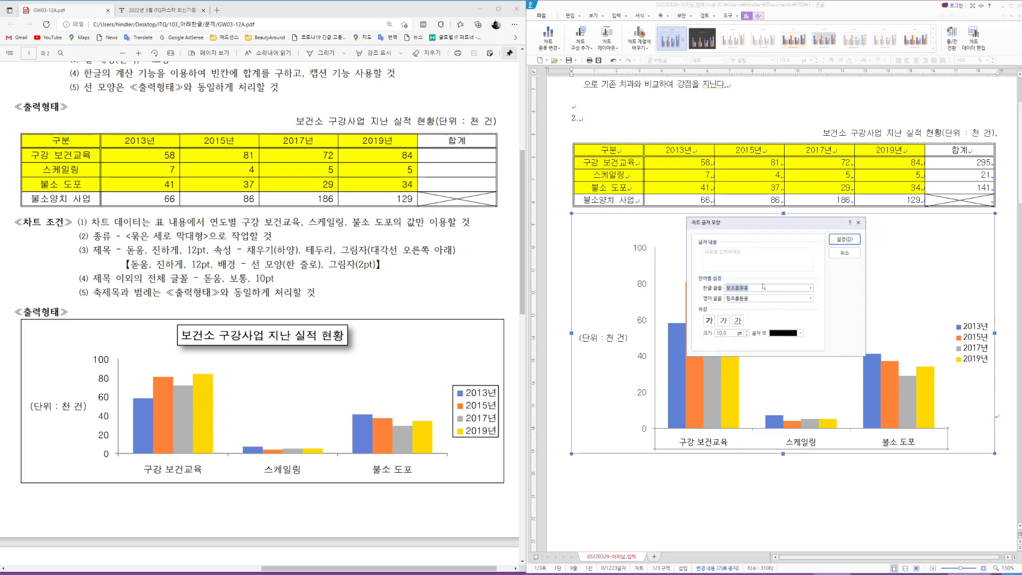
{"action": "type", "text": "돋움"}
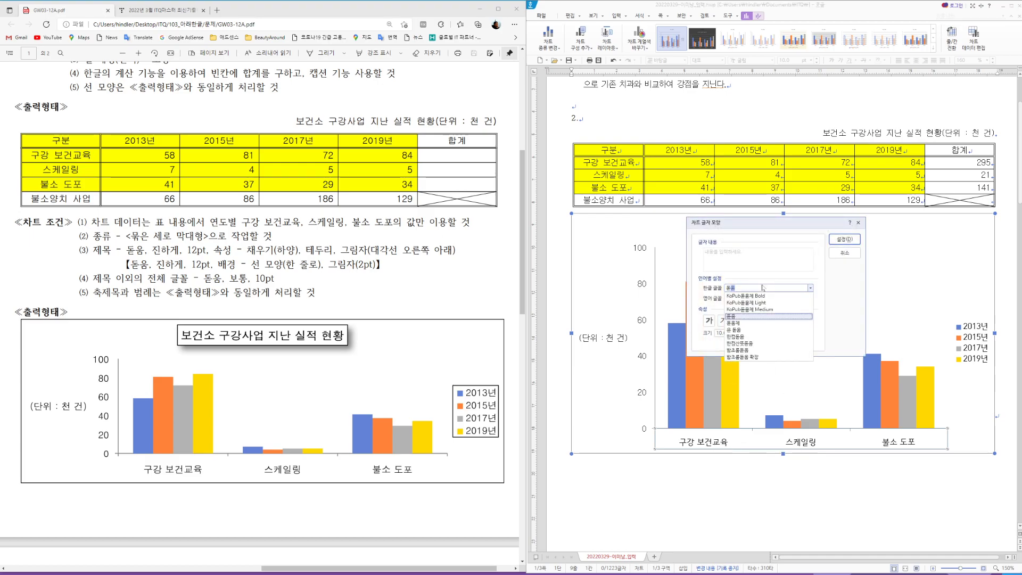
{"action": "left_click", "coordinate": [737, 318]}
{"action": "key", "text": "Tab"}
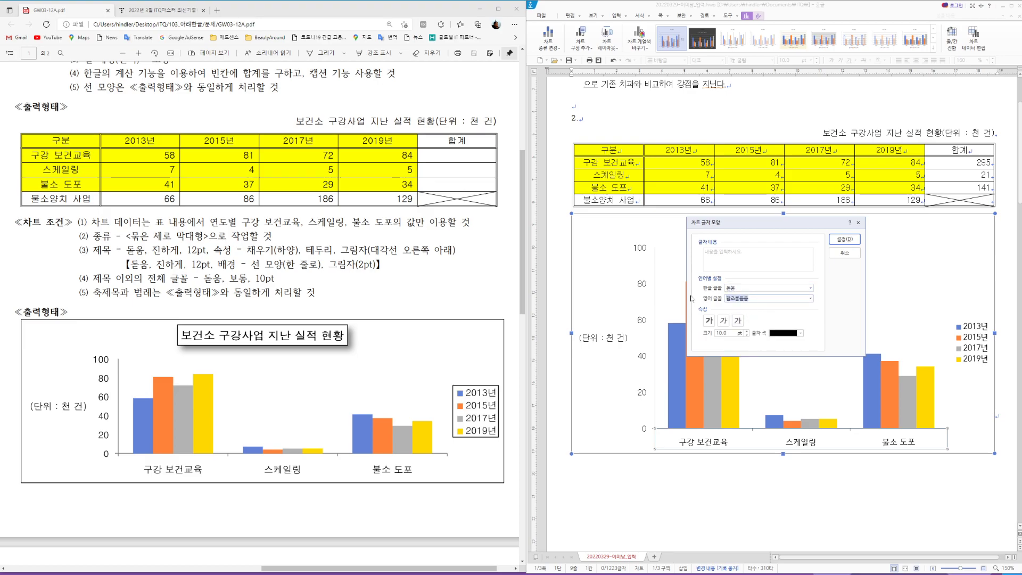
{"action": "type", "text": "돋움"}
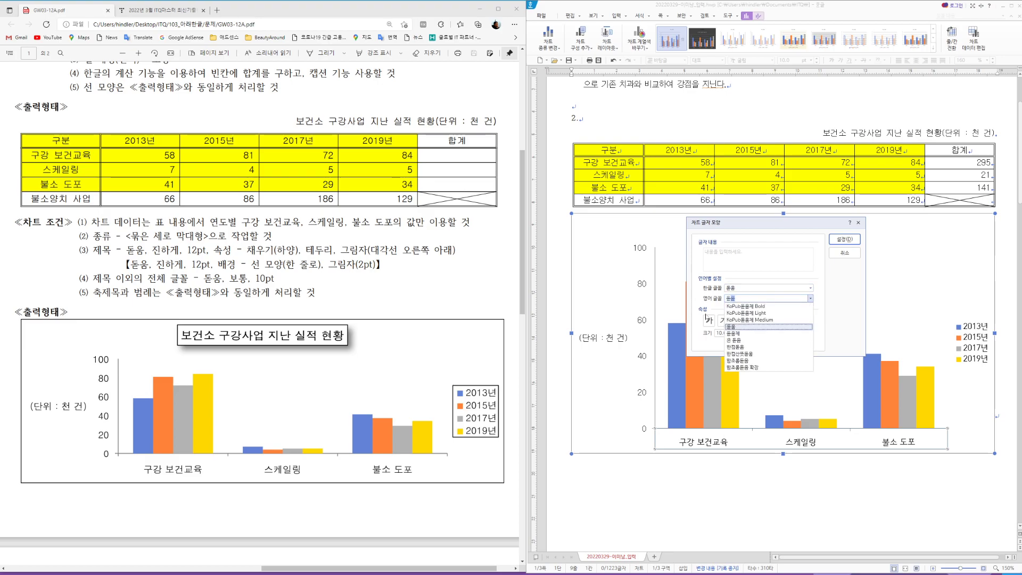
{"action": "key", "text": "Return"}
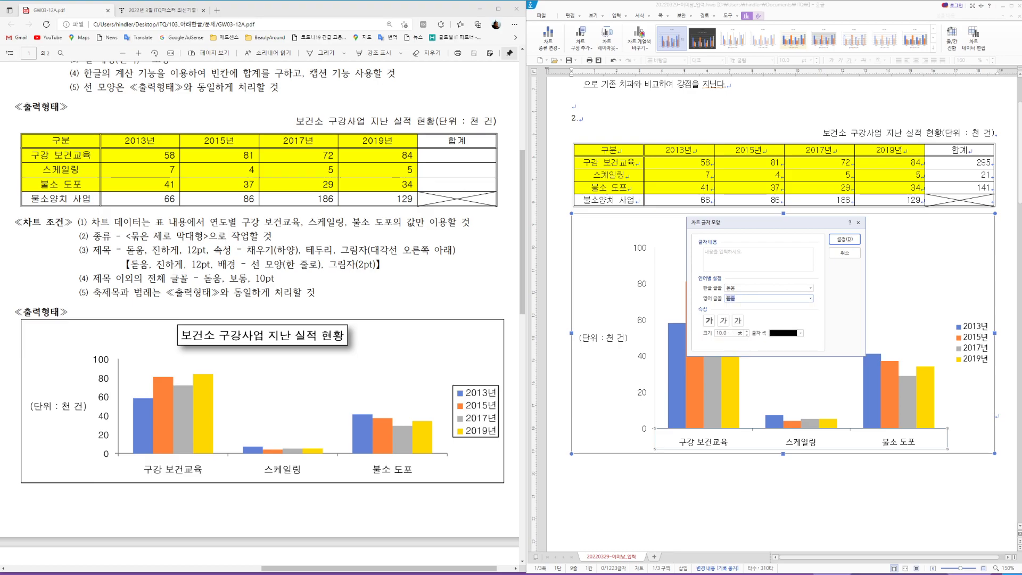
{"action": "left_click", "coordinate": [845, 240]}
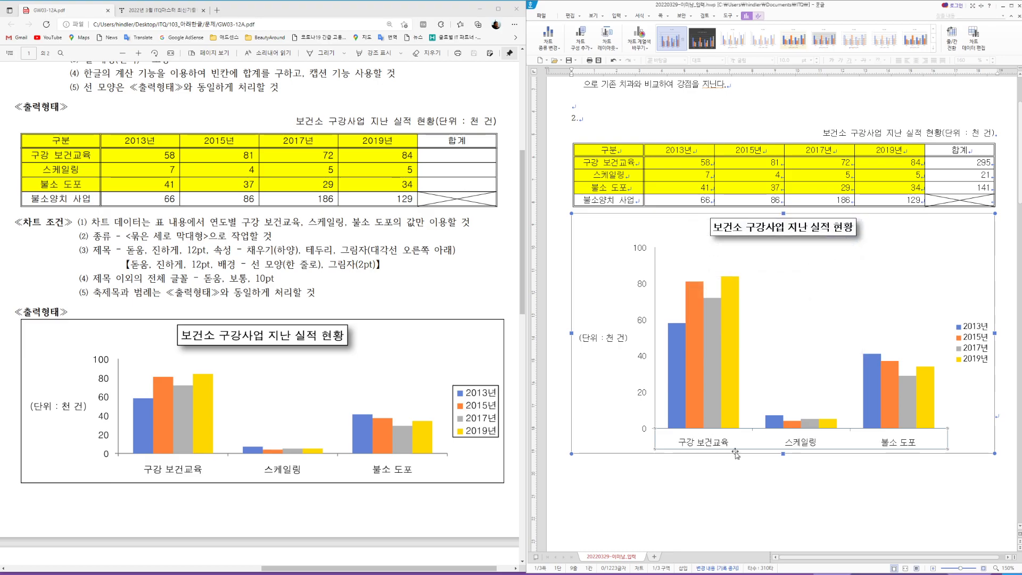
Step: Set the legend's year labels to 돋움 for both Korean and English text
{"action": "left_click", "coordinate": [979, 350]}
{"action": "right_click", "coordinate": [974, 350]}
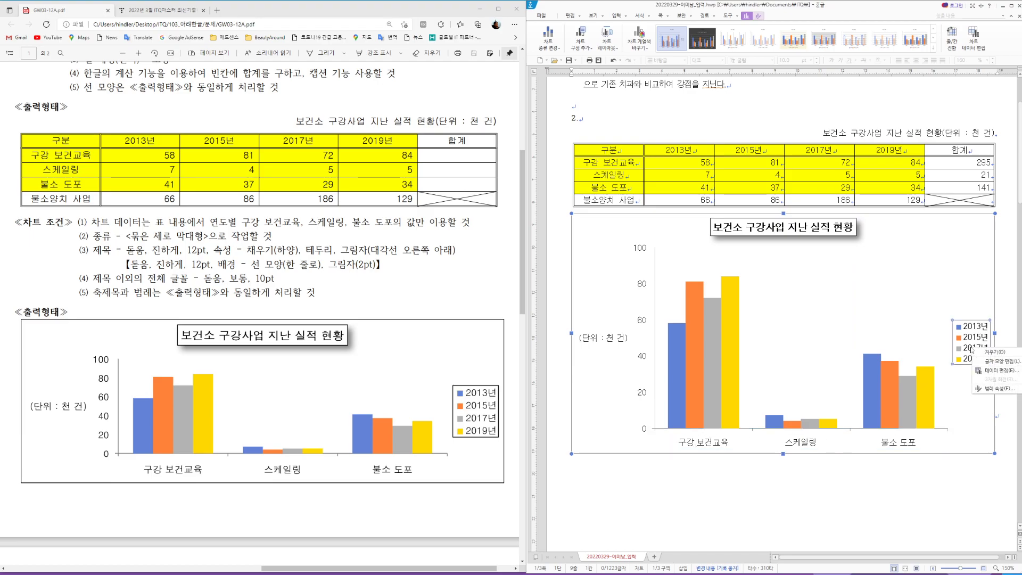
{"action": "left_click", "coordinate": [1003, 362]}
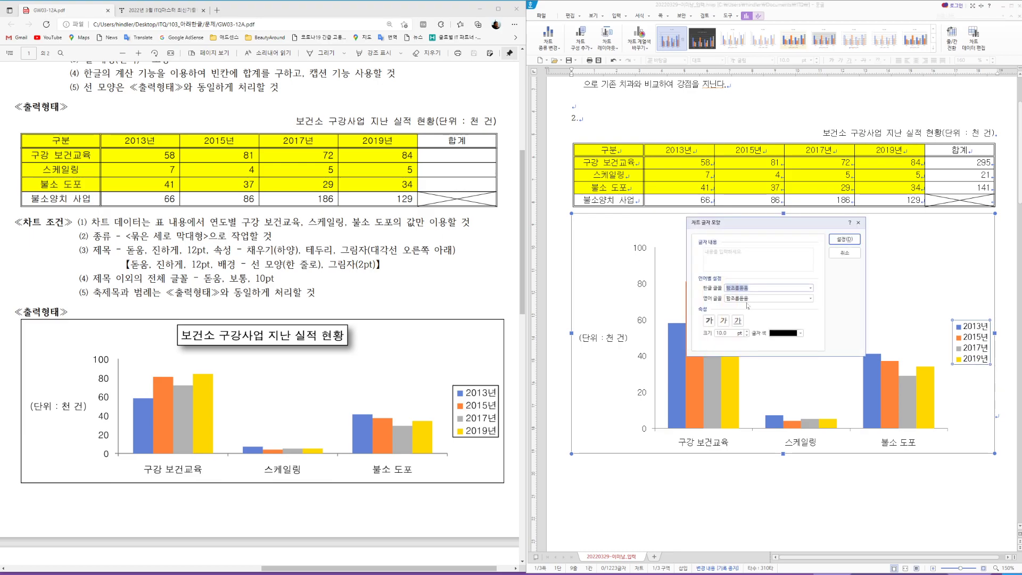
{"action": "type", "text": "돋움"}
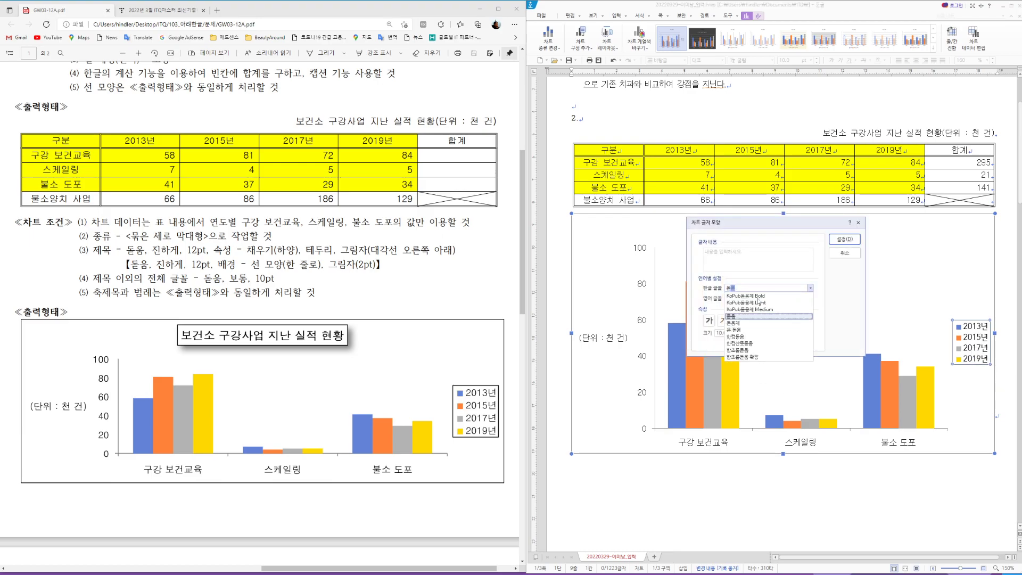
{"action": "key", "text": "Return"}
{"action": "key", "text": "Tab"}
{"action": "type", "text": "돋"}
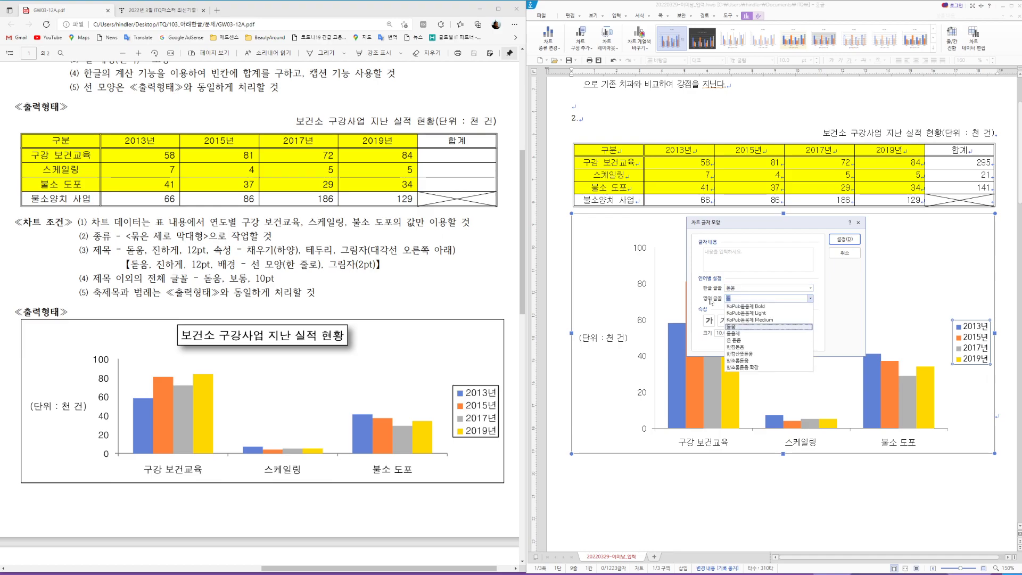
{"action": "left_click", "coordinate": [730, 327]}
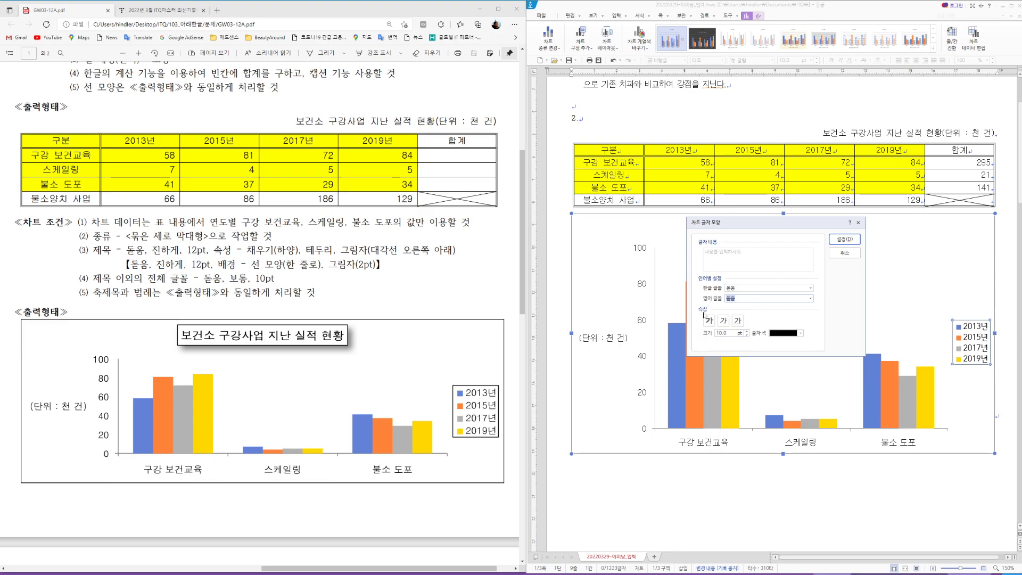
{"action": "left_click", "coordinate": [839, 241]}
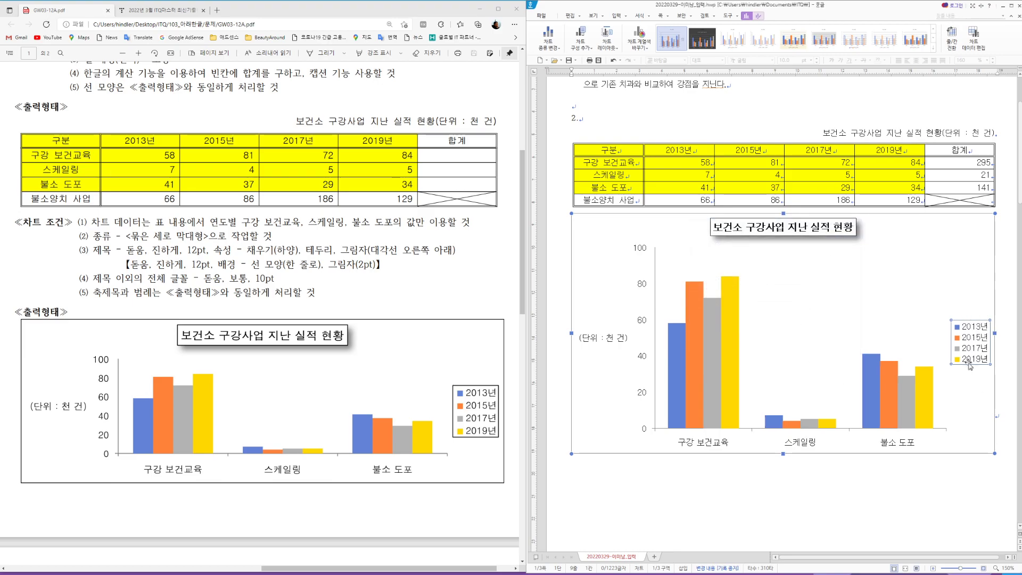
Step: Give the chart legend a black outline
{"action": "double_click", "coordinate": [963, 321]}
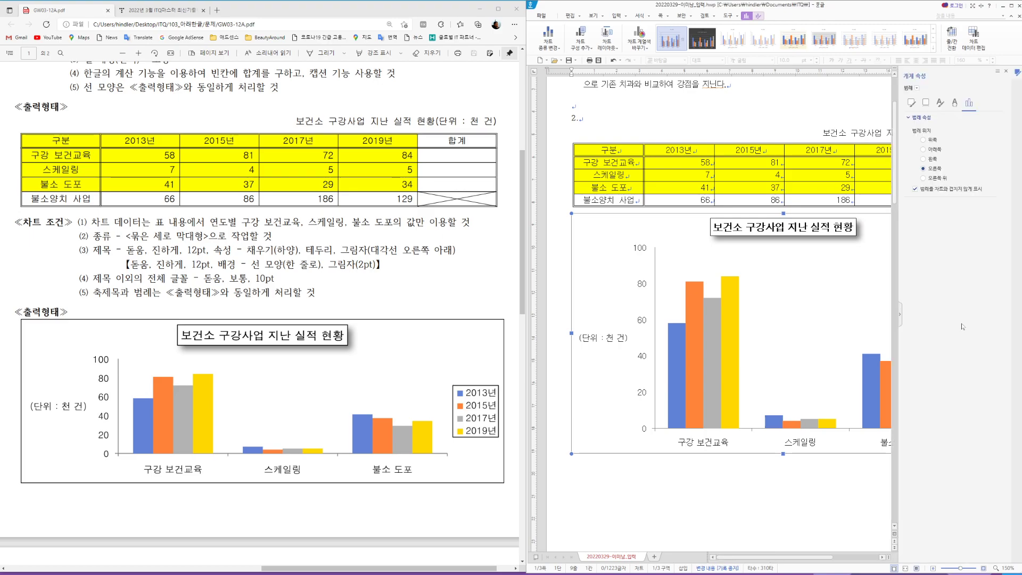
{"action": "left_click", "coordinate": [913, 104]}
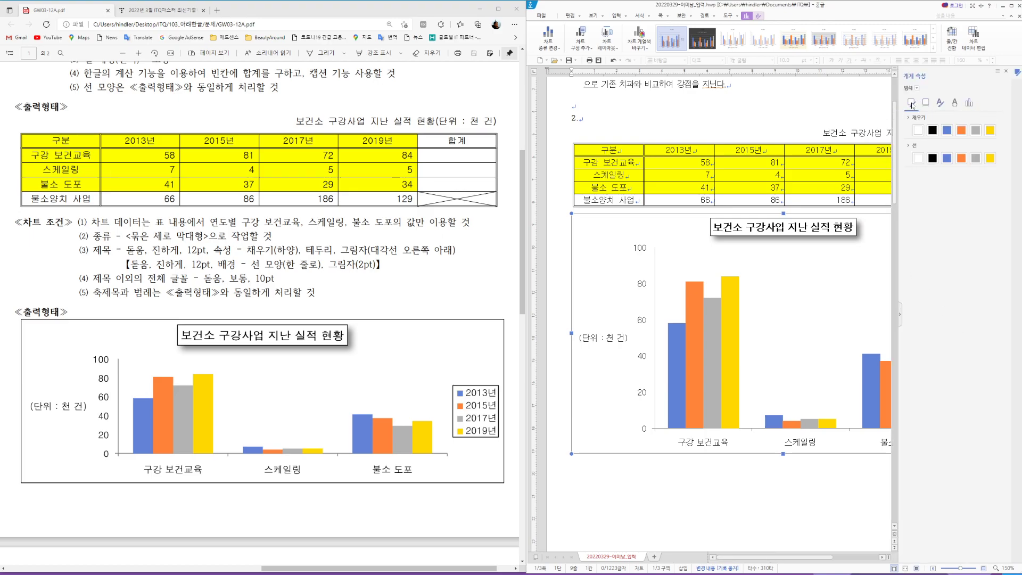
{"action": "left_click", "coordinate": [932, 158]}
{"action": "left_click", "coordinate": [1006, 72]}
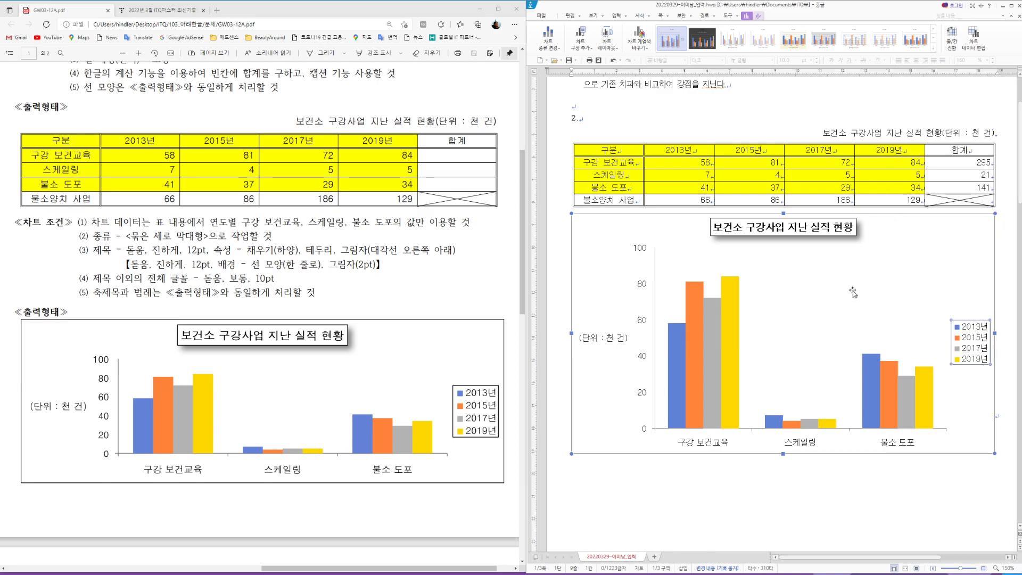
{"action": "left_click", "coordinate": [965, 481]}
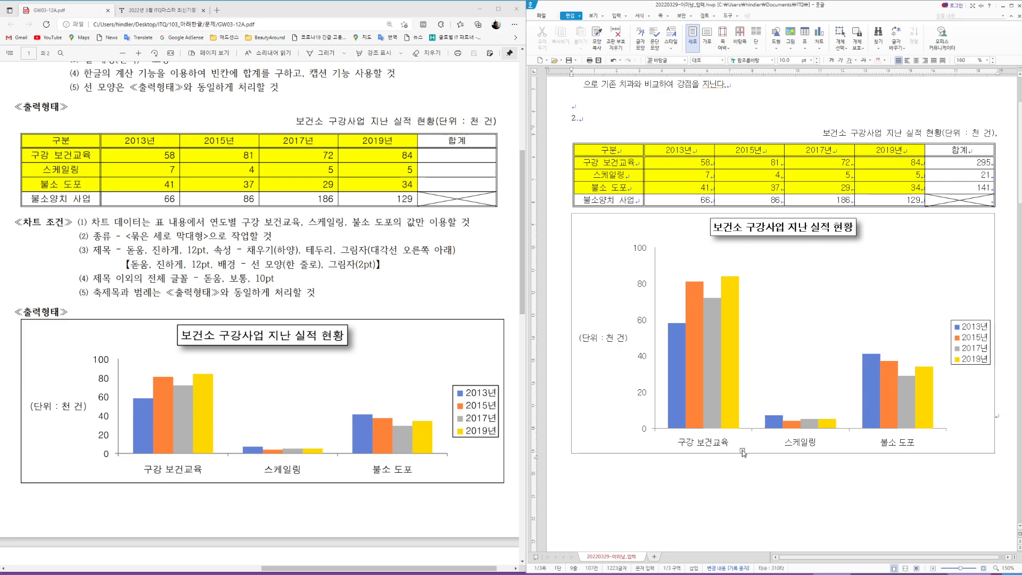
Step: Shorten the chart by raising its bottom edge
{"action": "left_click", "coordinate": [805, 453]}
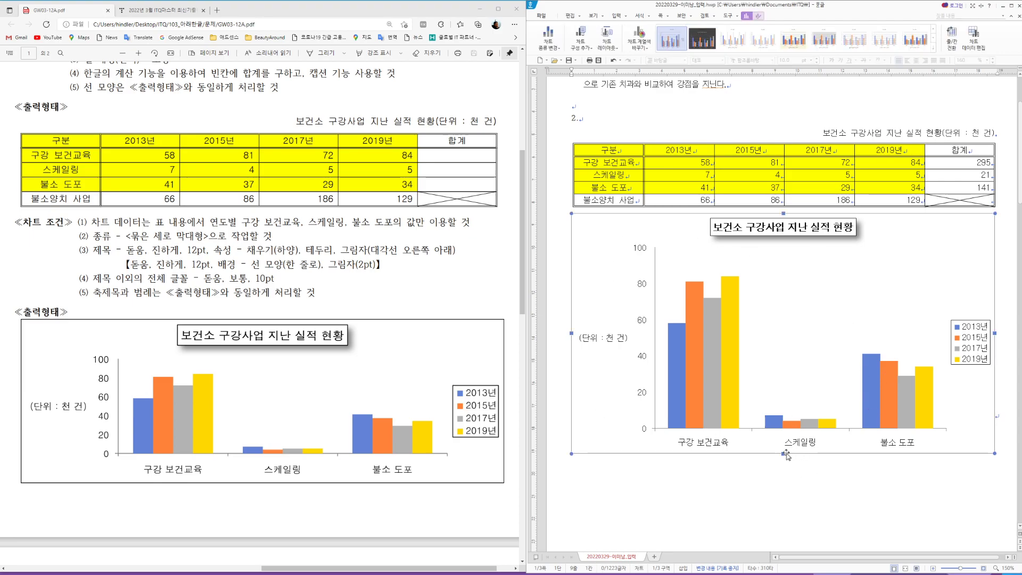
{"action": "left_click_drag", "start_coordinate": [785, 376], "coordinate": [783, 377]}
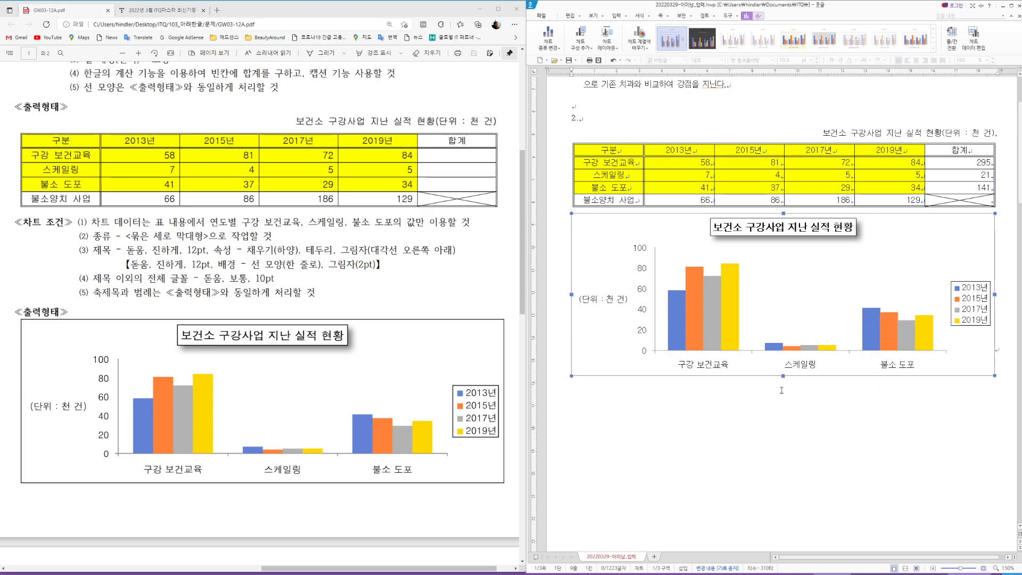
{"action": "left_click", "coordinate": [794, 443]}
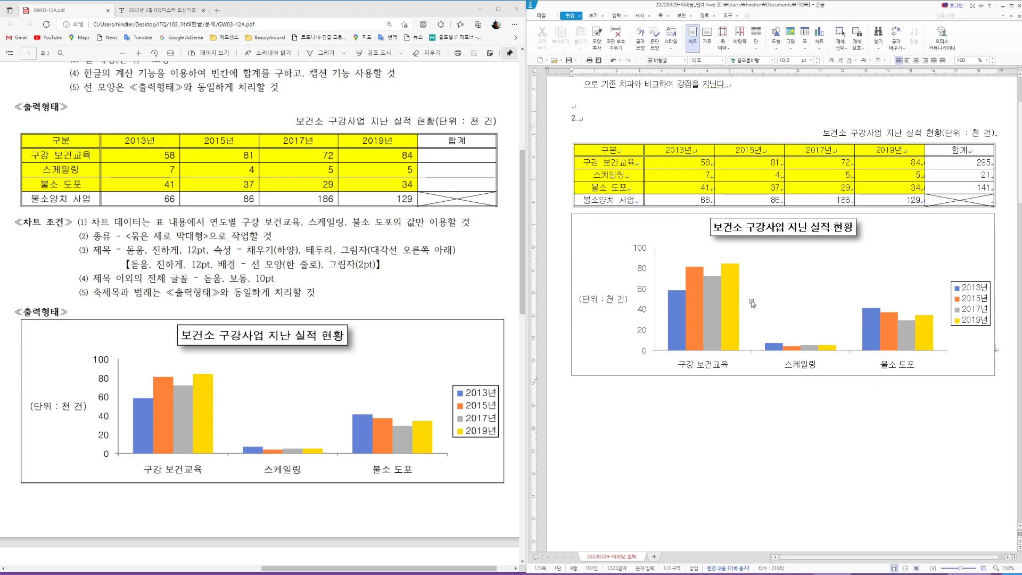
Step: Bring the 기능평가 II equations into view in the exam PDF
{"action": "scroll", "coordinate": [708, 388], "scroll_direction": "up", "scroll_amount": 2}
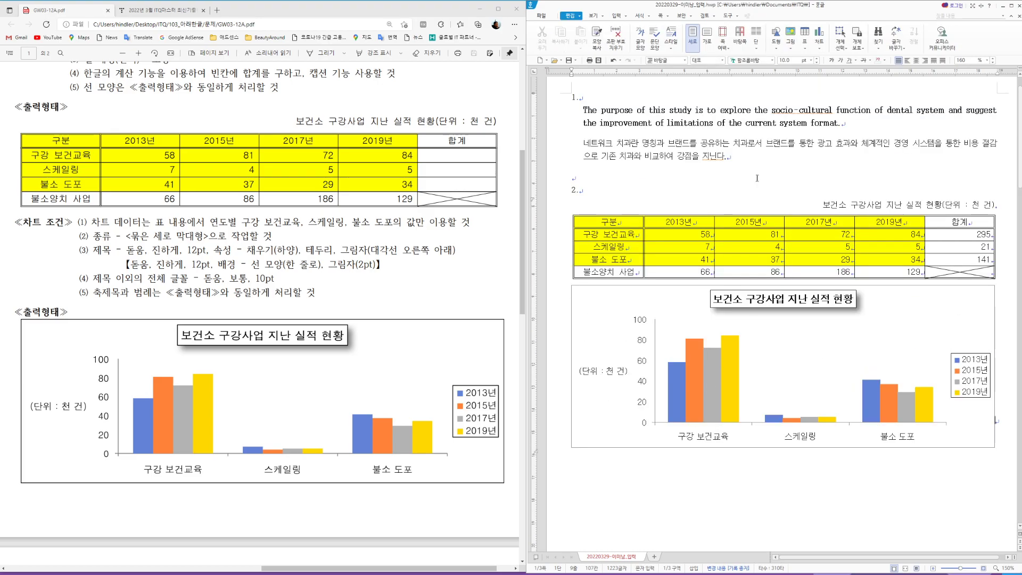
{"action": "scroll", "coordinate": [353, 370], "scroll_direction": "up", "scroll_amount": 2}
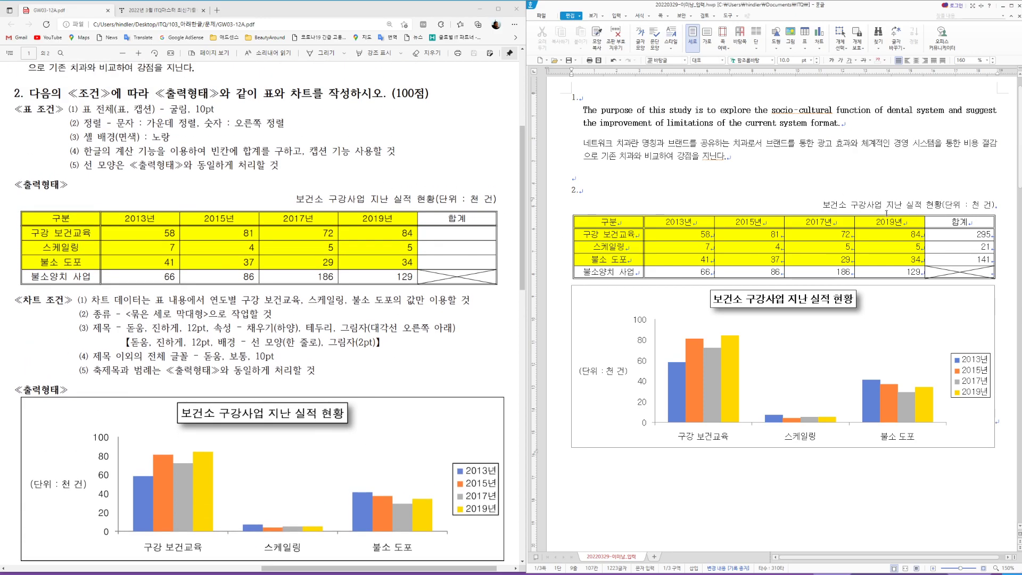
{"action": "scroll", "coordinate": [388, 340], "scroll_direction": "down", "scroll_amount": 2}
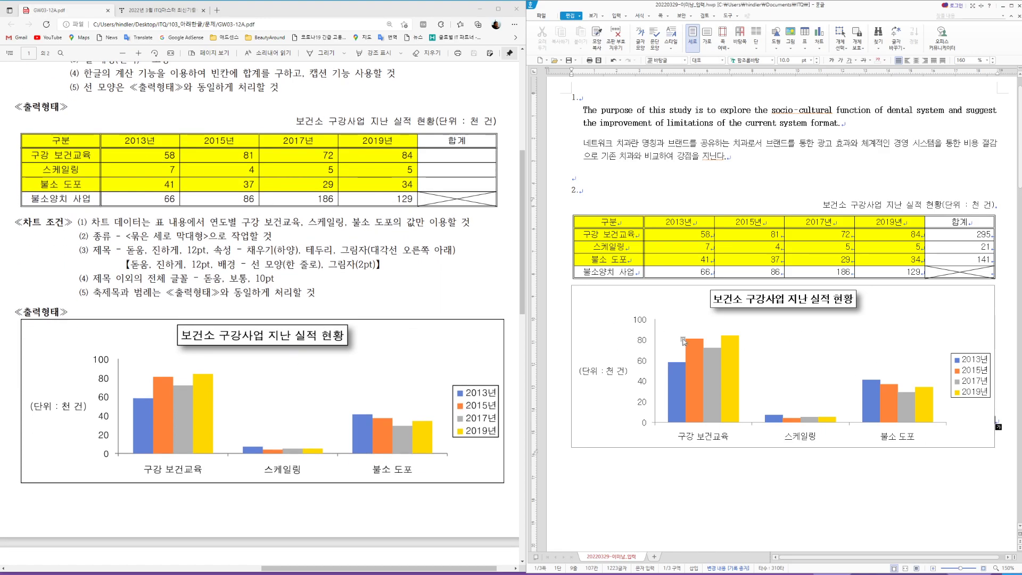
{"action": "scroll", "coordinate": [362, 289], "scroll_direction": "down", "scroll_amount": 4}
{"action": "scroll", "coordinate": [363, 288], "scroll_direction": "down", "scroll_amount": 4}
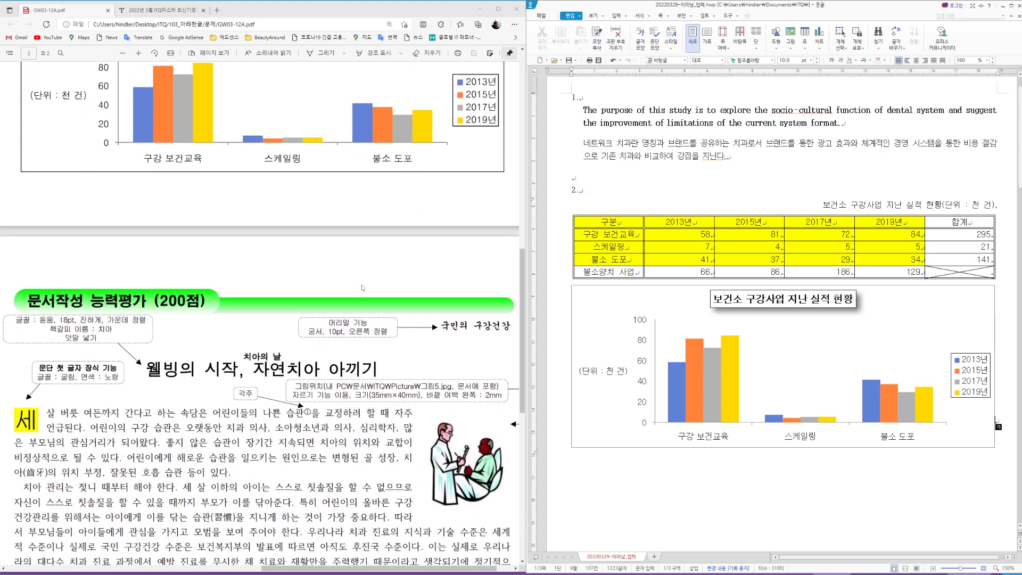
{"action": "scroll", "coordinate": [363, 288], "scroll_direction": "up", "scroll_amount": 8}
{"action": "scroll", "coordinate": [836, 330], "scroll_direction": "down", "scroll_amount": 3}
{"action": "scroll", "coordinate": [836, 330], "scroll_direction": "down", "scroll_amount": 10}
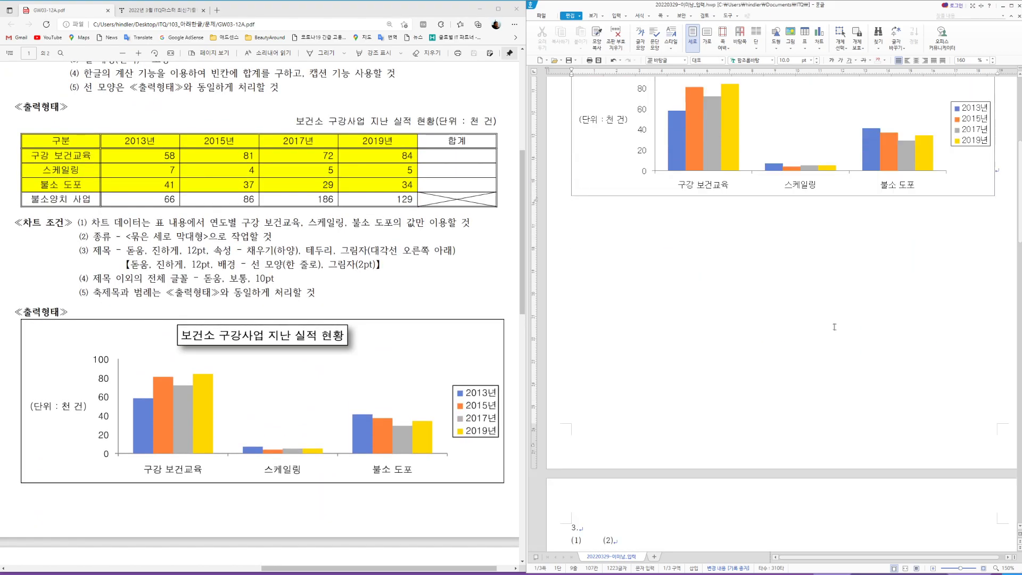
Step: Place the cursor right after "(1)" under question 3 in the Hangul document
{"action": "left_click_drag", "start_coordinate": [450, 568], "coordinate": [153, 568]}
{"action": "scroll", "coordinate": [253, 424], "scroll_direction": "down", "scroll_amount": 10}
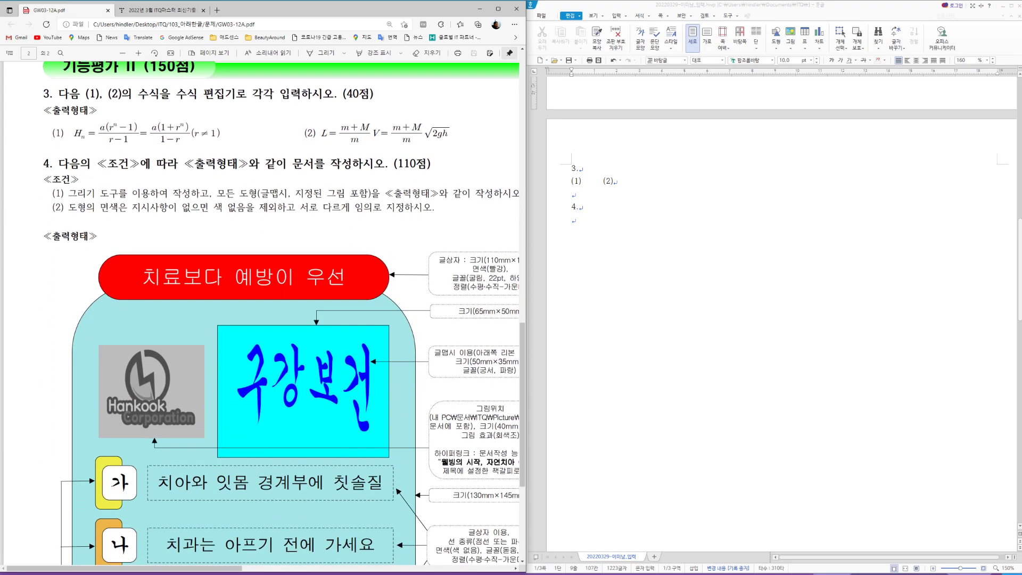
{"action": "left_click_drag", "start_coordinate": [233, 570], "coordinate": [241, 572]}
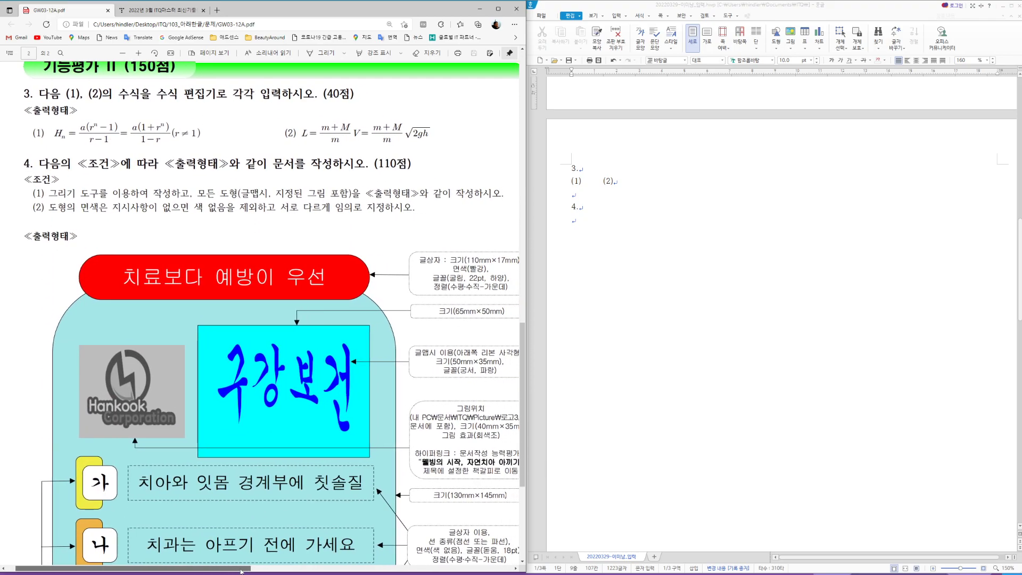
{"action": "scroll", "coordinate": [265, 461], "scroll_direction": "up", "scroll_amount": 2}
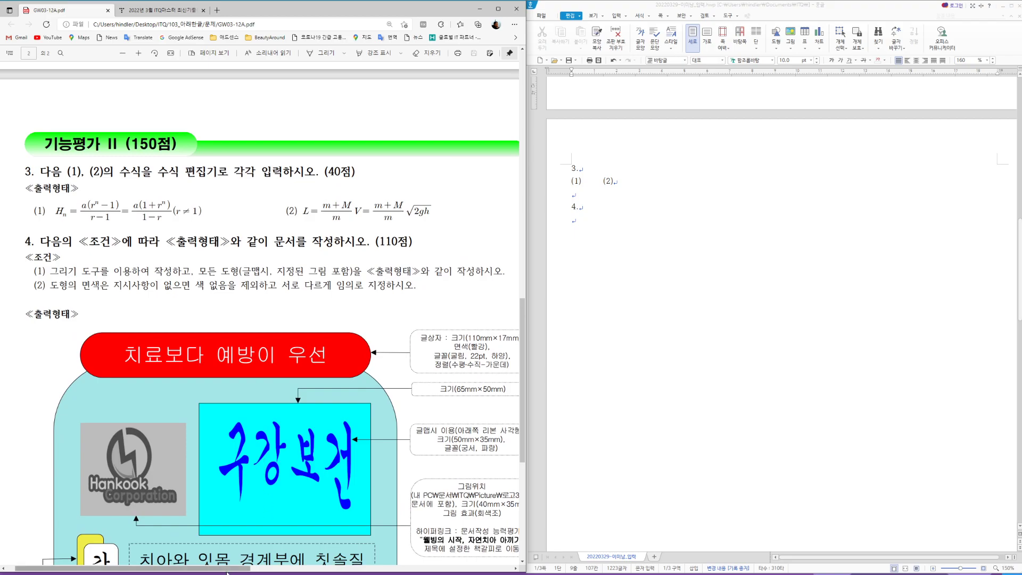
{"action": "left_click_drag", "start_coordinate": [229, 572], "coordinate": [232, 572]}
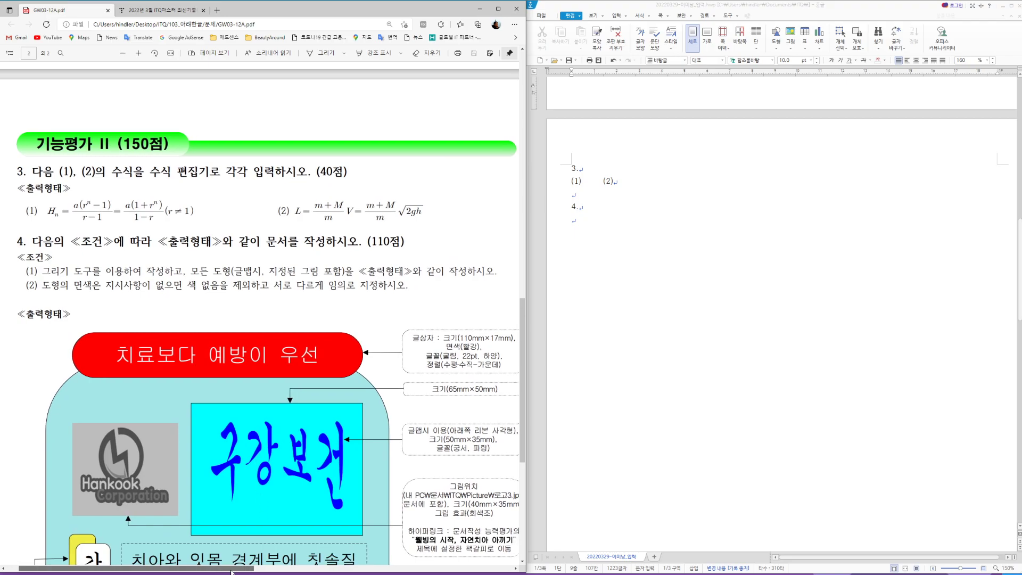
{"action": "left_click", "coordinate": [587, 184]}
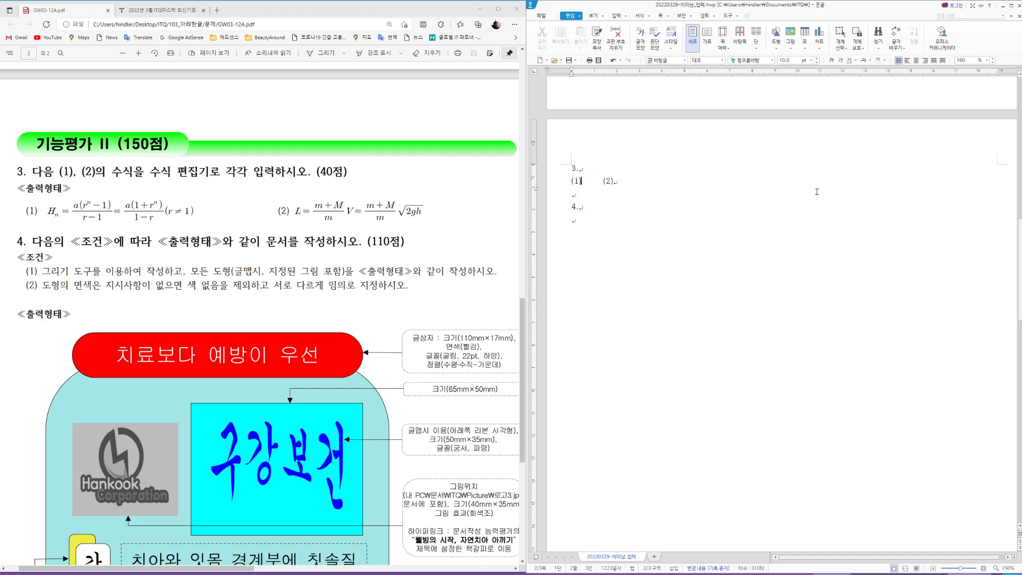
Step: Open the equation editor and move it up beside the exam equations
{"action": "left_click", "coordinate": [617, 15]}
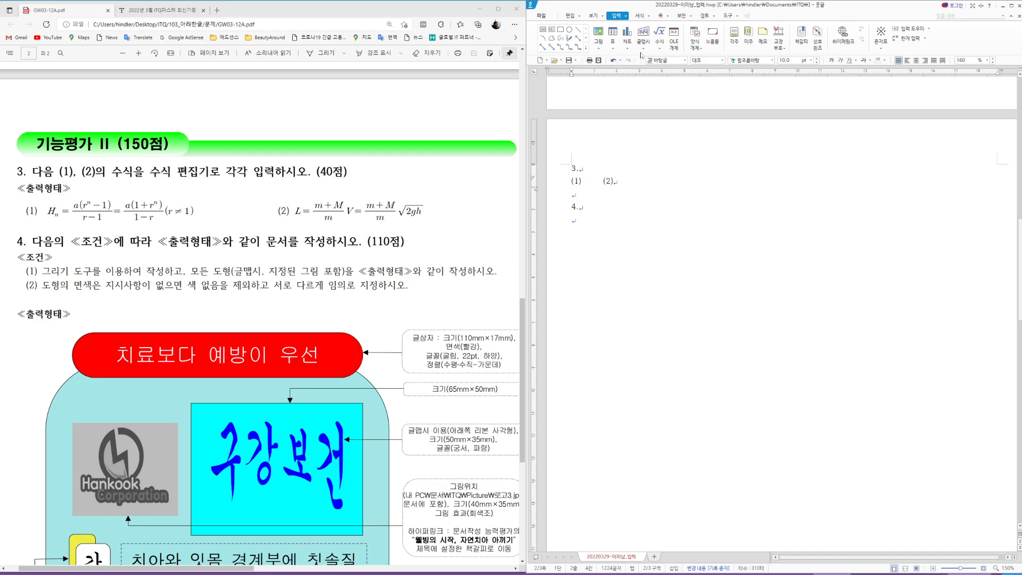
{"action": "left_click", "coordinate": [659, 34]}
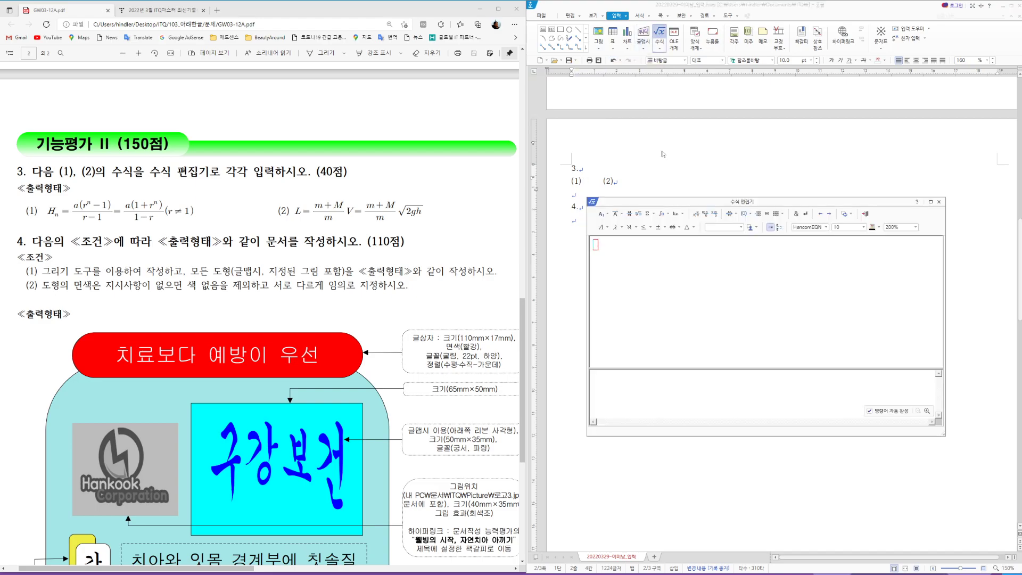
{"action": "left_click_drag", "start_coordinate": [743, 203], "coordinate": [273, 271]}
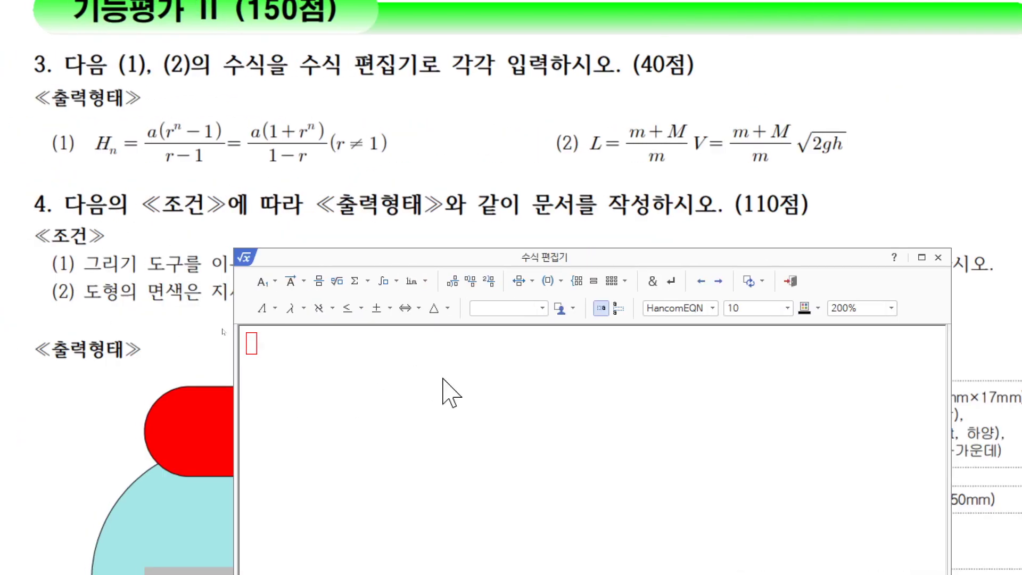
{"action": "left_click_drag", "start_coordinate": [487, 258], "coordinate": [433, 226]}
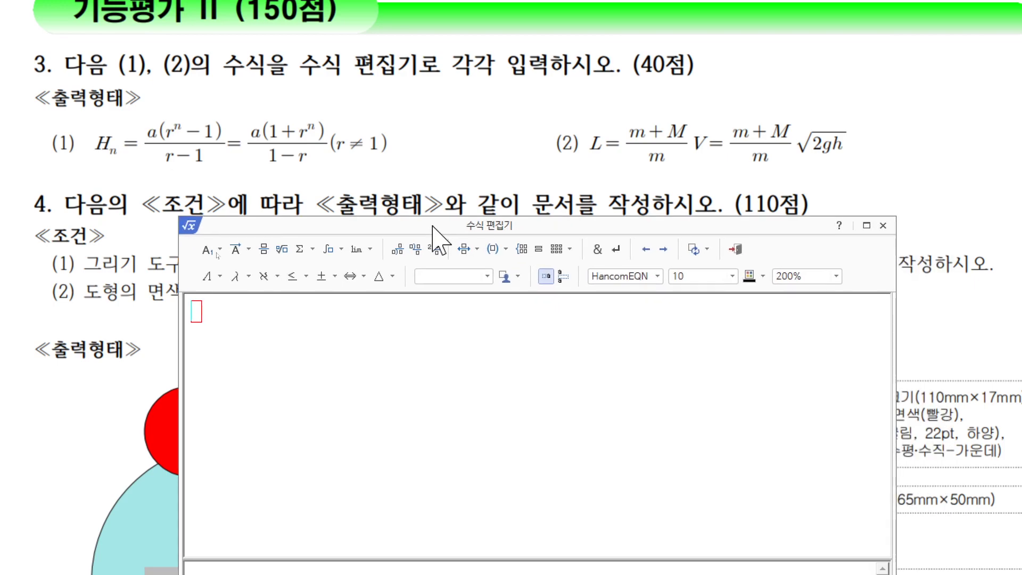
Step: Enter H with subscript n, =, then a fraction whose numerator starts a(r with an empty superscript
{"action": "type", "text": "H"}
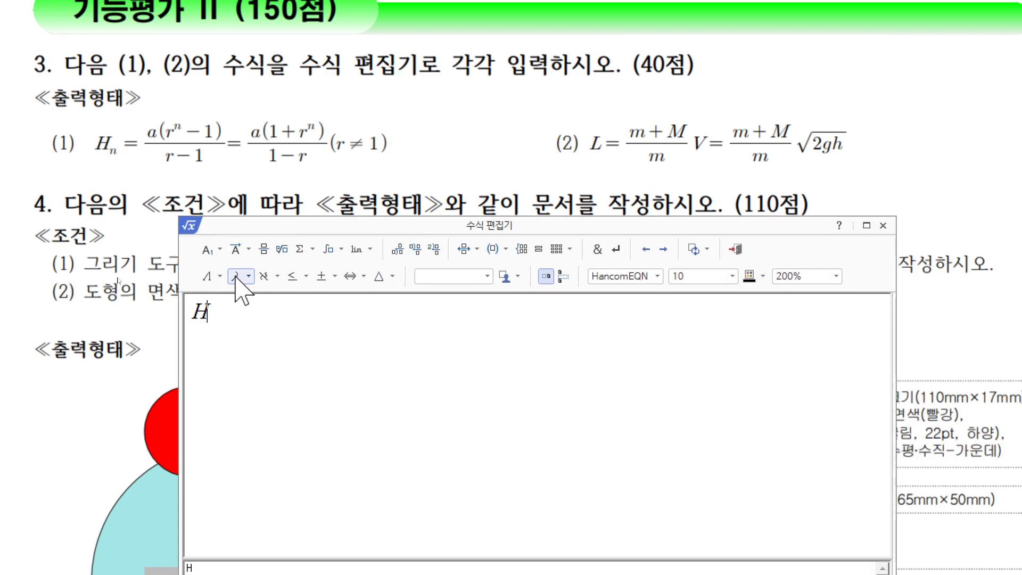
{"action": "left_click", "coordinate": [219, 250]}
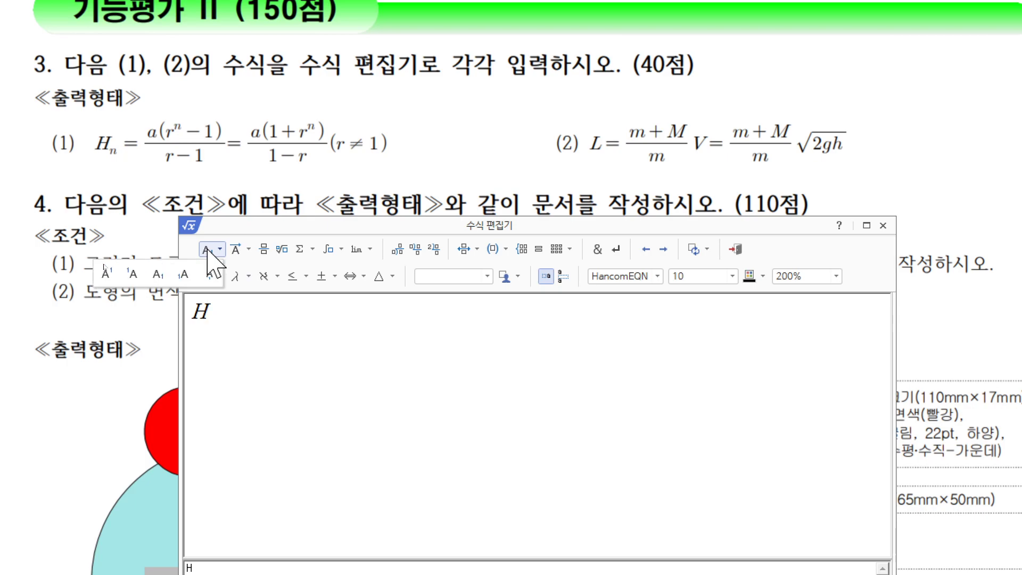
{"action": "left_click", "coordinate": [158, 274]}
{"action": "type", "text": "n"}
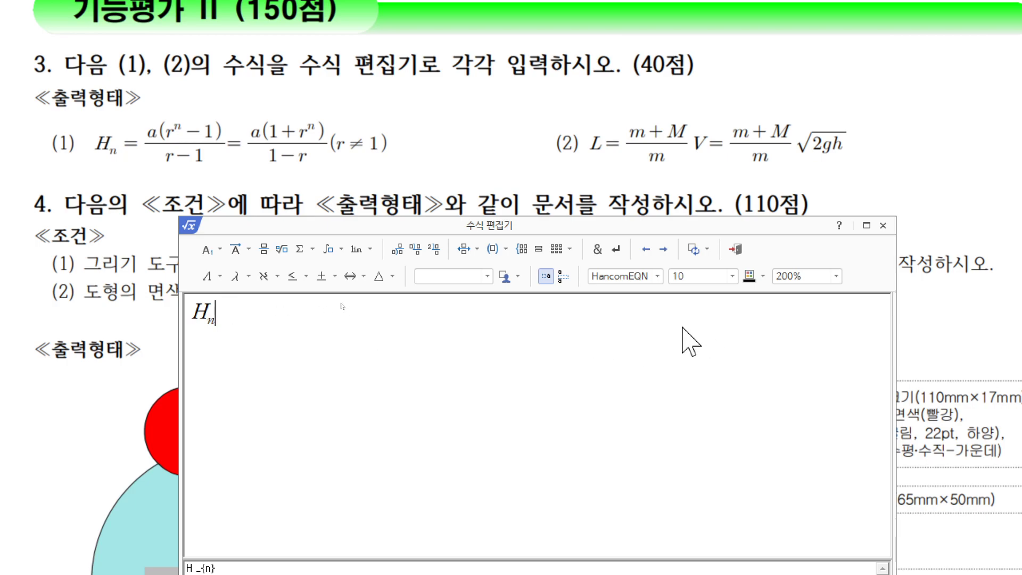
{"action": "type", "text": "="}
{"action": "left_click", "coordinate": [263, 249]}
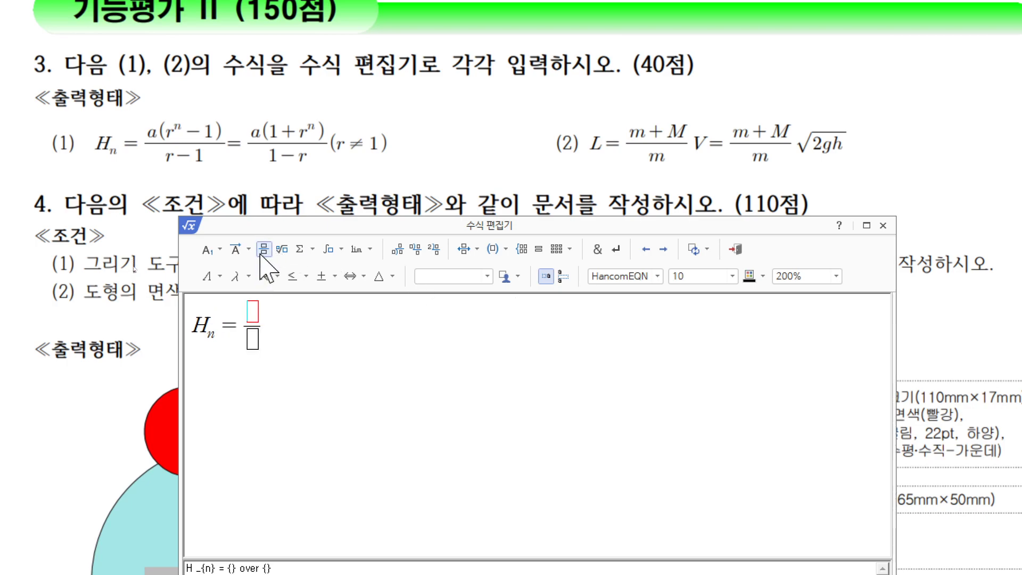
{"action": "type", "text": "a(r"}
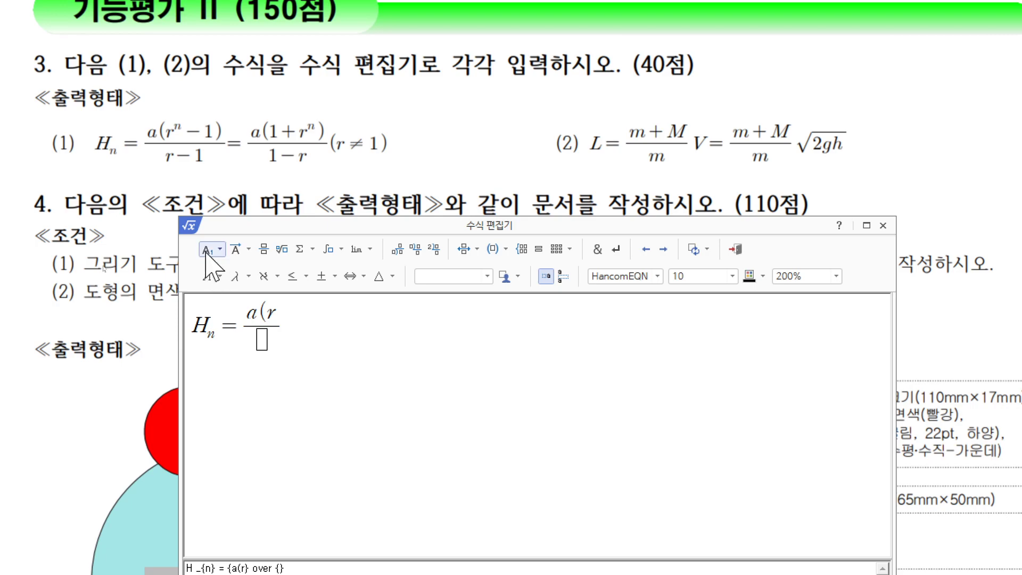
{"action": "left_click", "coordinate": [220, 249]}
{"action": "left_click", "coordinate": [111, 275]}
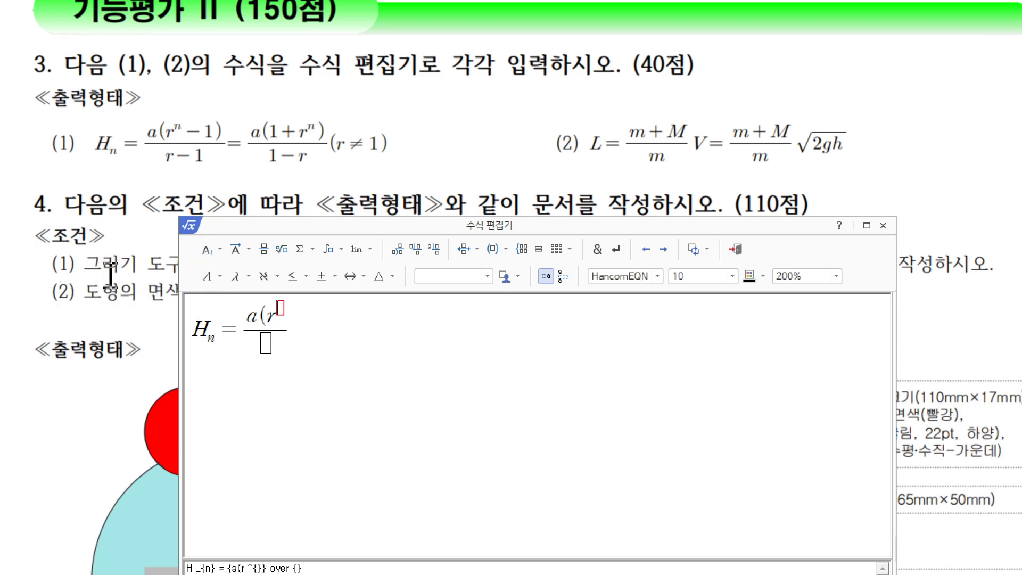
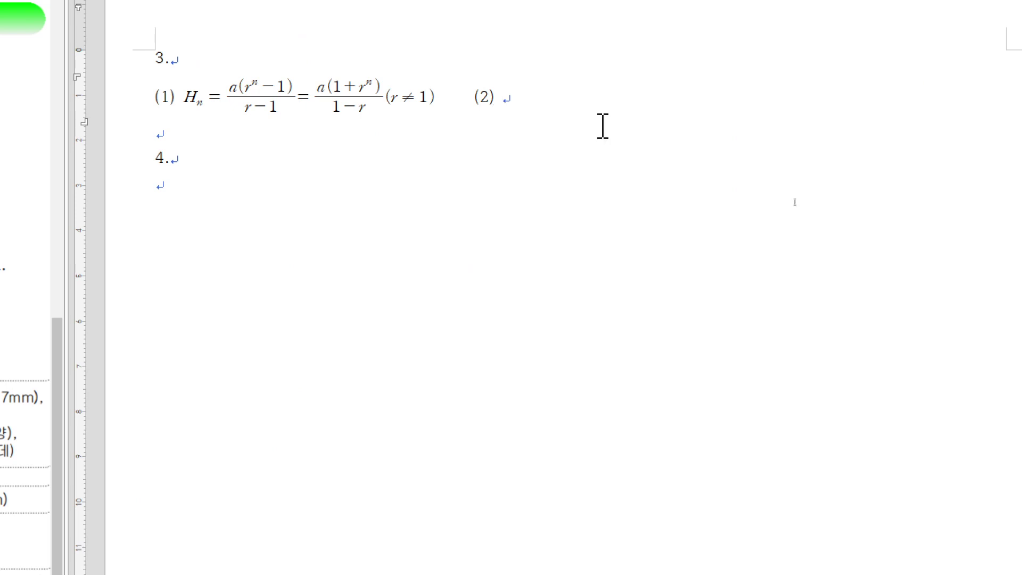
Step: In the equation editor, enter L= followed by the fraction (m+M)/m
{"action": "key", "text": "ctrl+n"}
{"action": "key", "text": "m"}
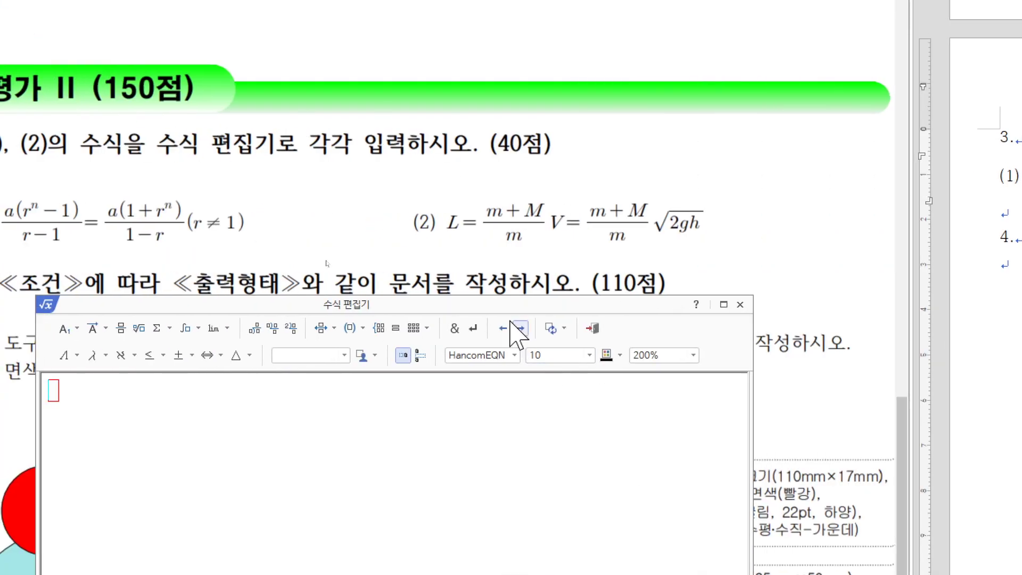
{"action": "left_click_drag", "start_coordinate": [479, 302], "coordinate": [696, 278]}
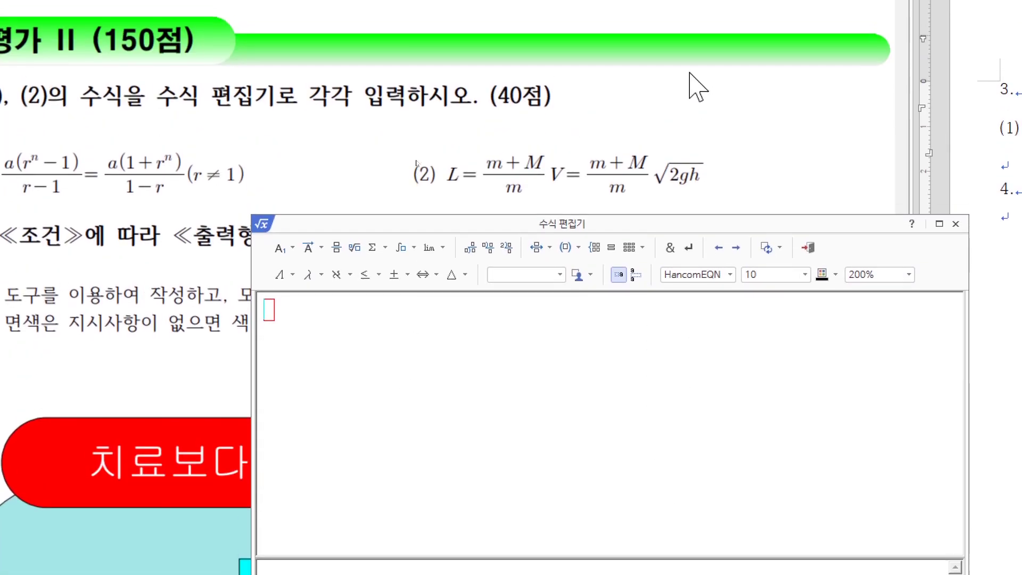
{"action": "type", "text": "L="}
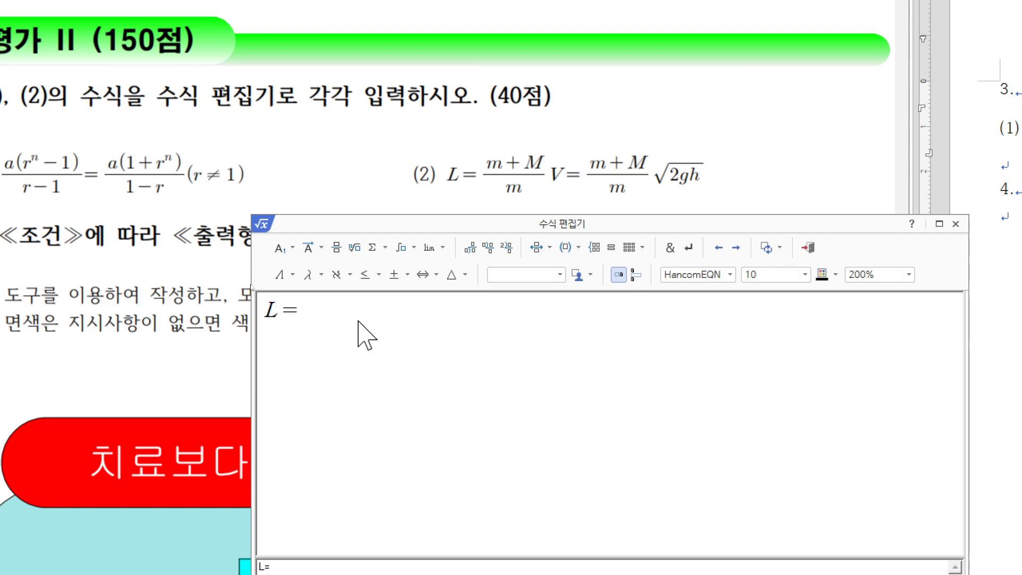
{"action": "left_click", "coordinate": [333, 251]}
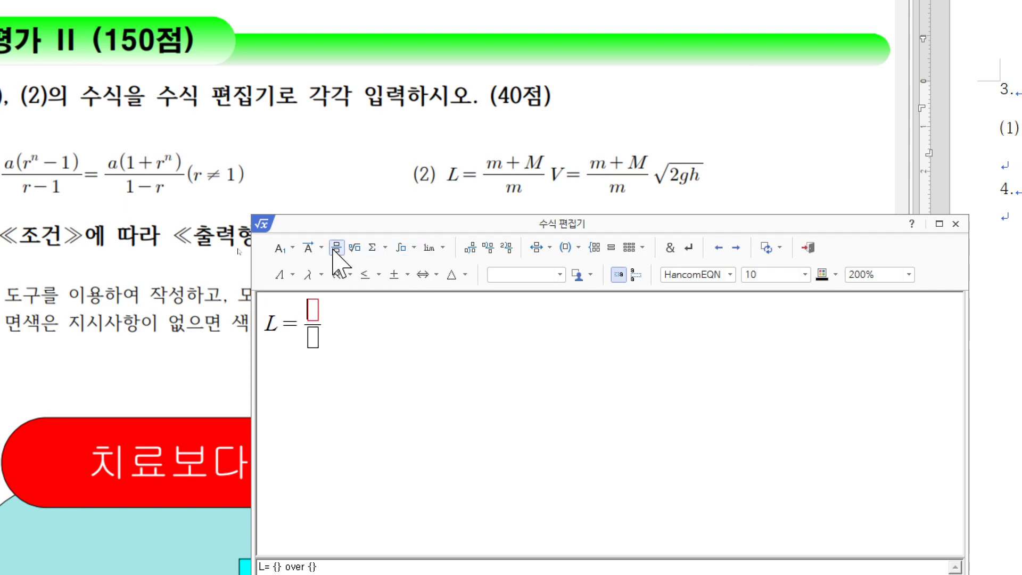
{"action": "type", "text": "m"}
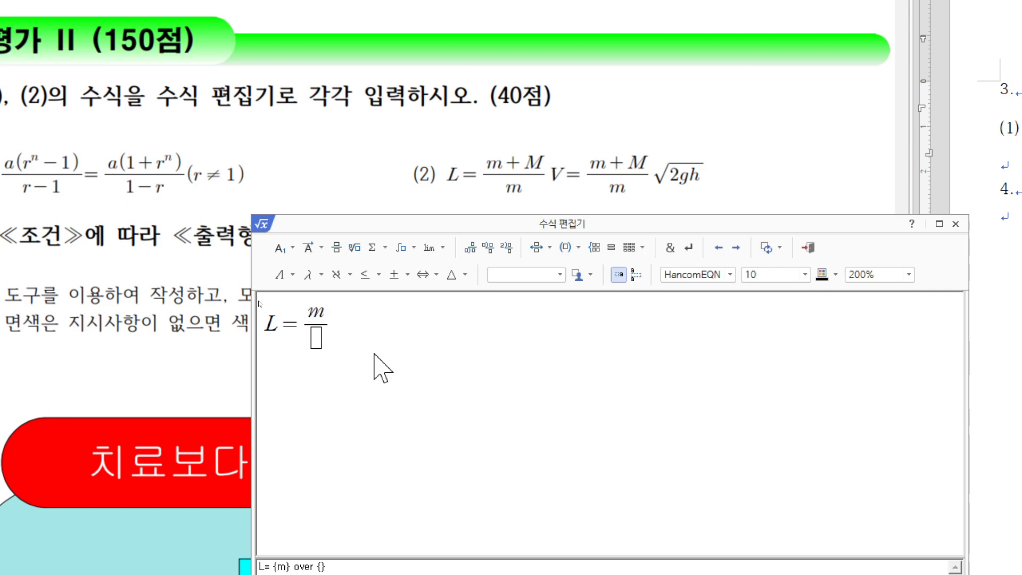
{"action": "type", "text": "+M"}
{"action": "key", "text": "Tab"}
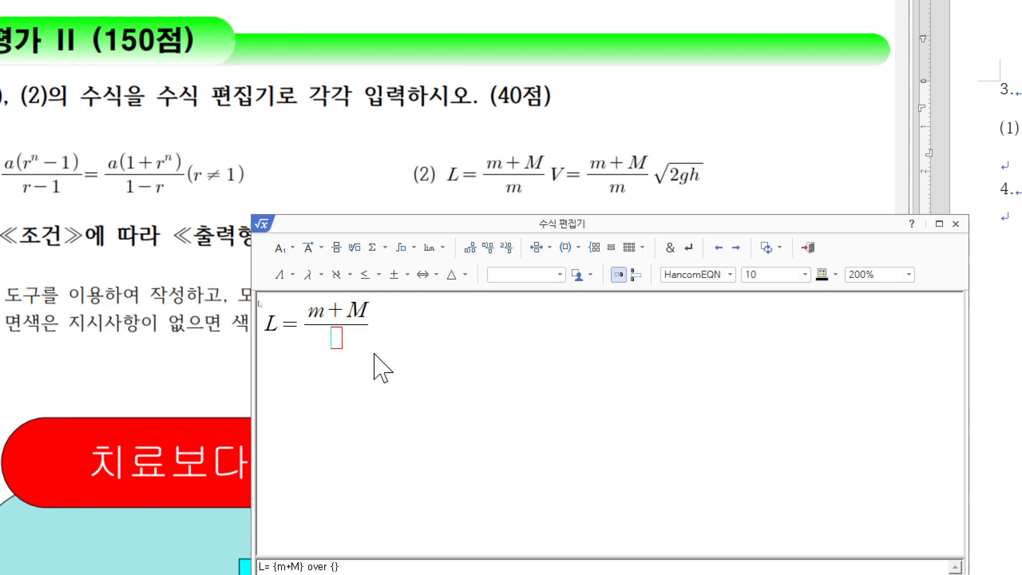
{"action": "type", "text": "m"}
{"action": "key", "text": "Tab"}
Step: Add V=, another (m+M)/m fraction and √(2gh), then insert the equation into the document
{"action": "type", "text": "V="}
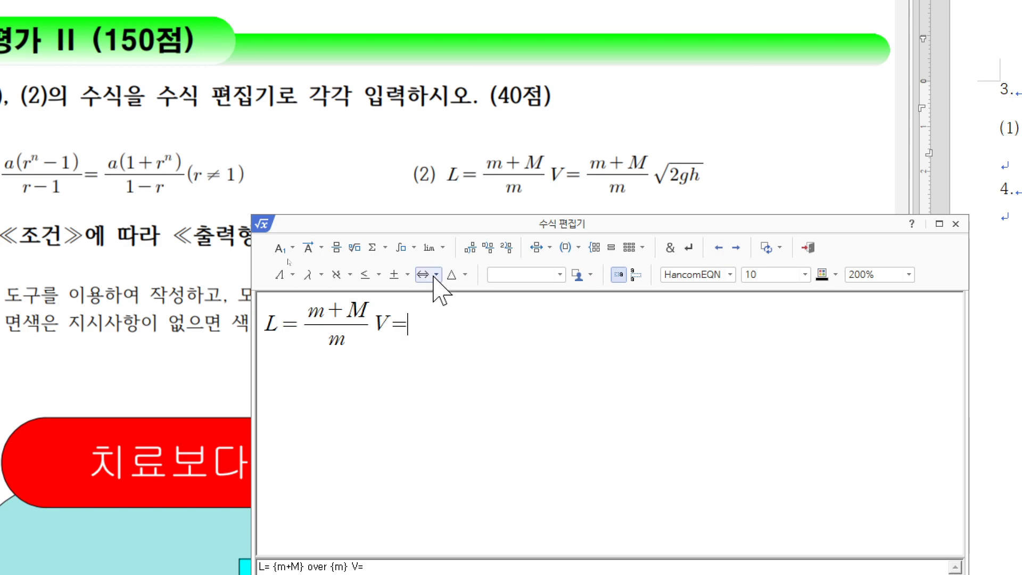
{"action": "left_click", "coordinate": [336, 248]}
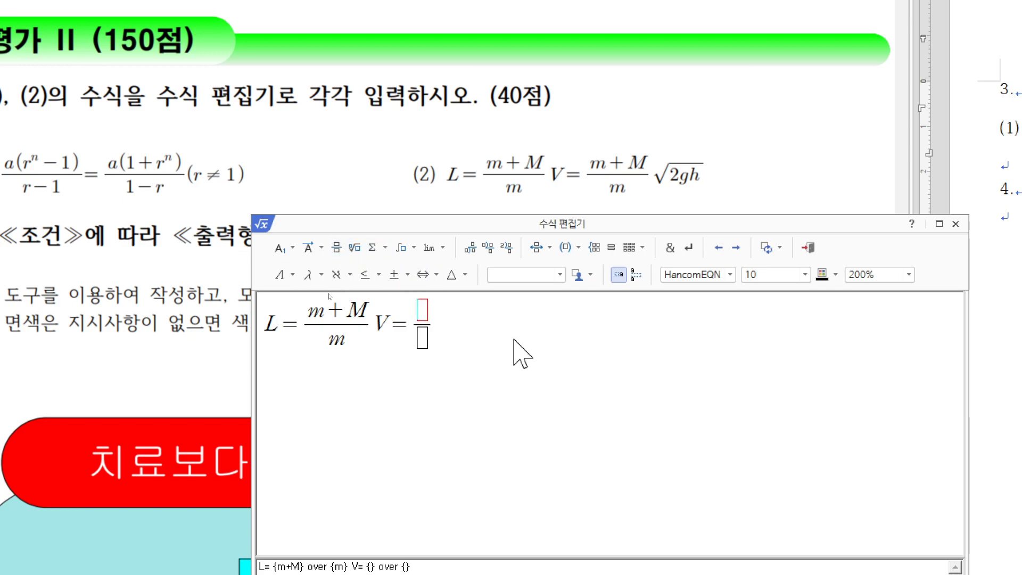
{"action": "type", "text": "m+"}
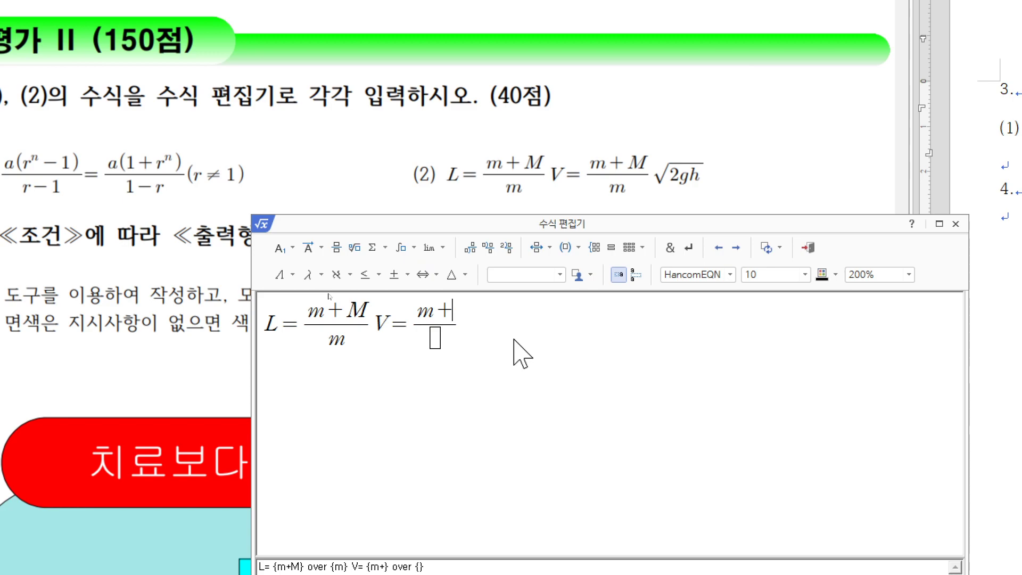
{"action": "type", "text": "M"}
{"action": "key", "text": "Tab"}
{"action": "type", "text": "m"}
{"action": "key", "text": "Tab"}
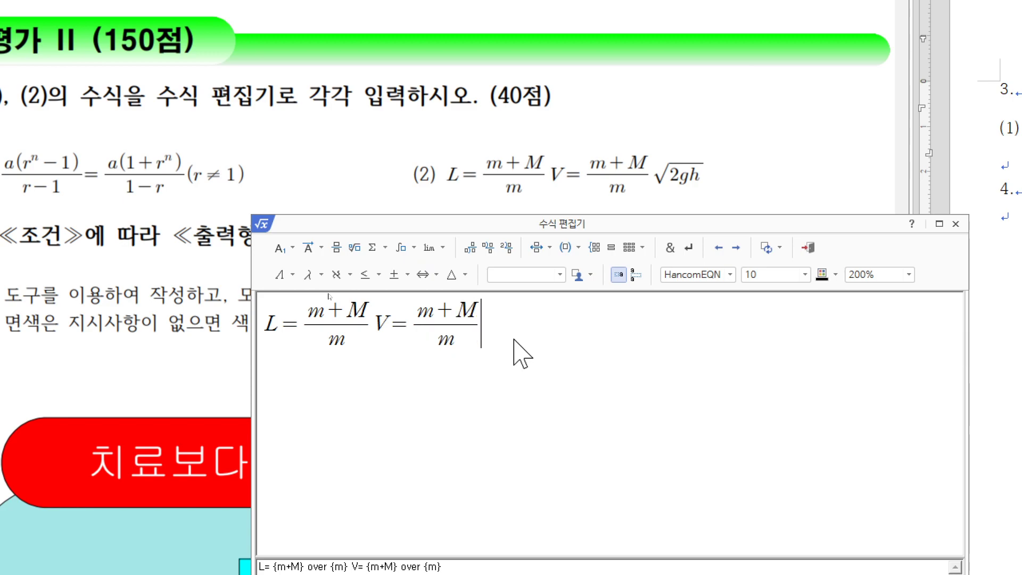
{"action": "left_click", "coordinate": [354, 247]}
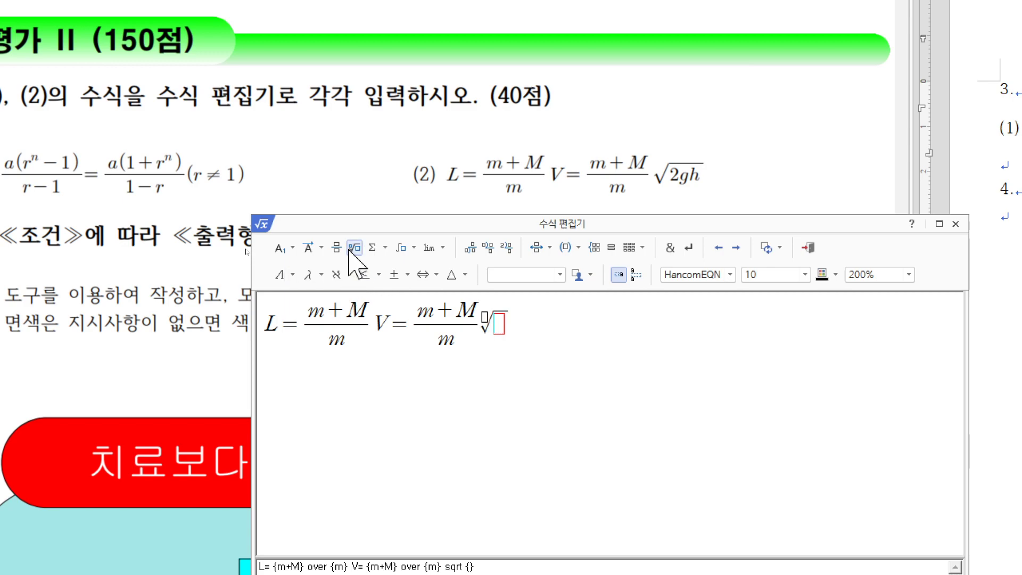
{"action": "type", "text": "2gh"}
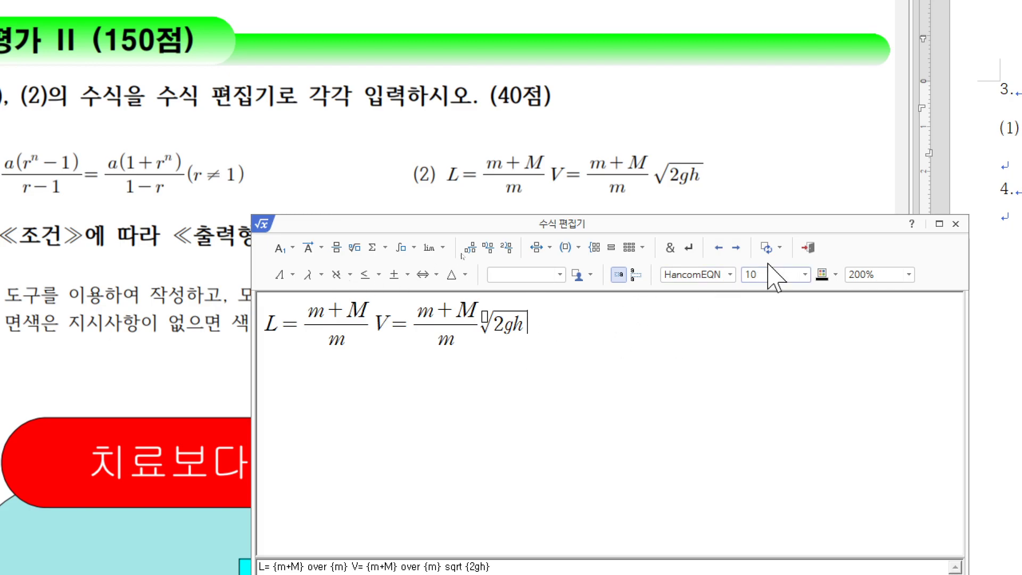
{"action": "left_click", "coordinate": [808, 248]}
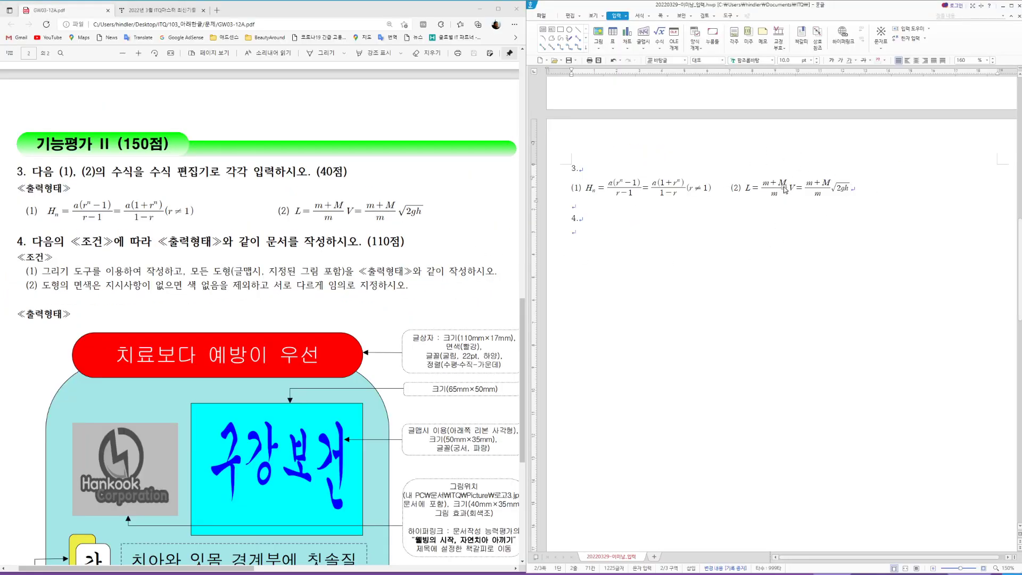
Step: Switch input to Korean and zoom out to view the whole exam sheet and diagram
{"action": "key", "text": "Hangul"}
{"action": "scroll", "coordinate": [267, 314], "scroll_direction": "down", "scroll_amount": 5}
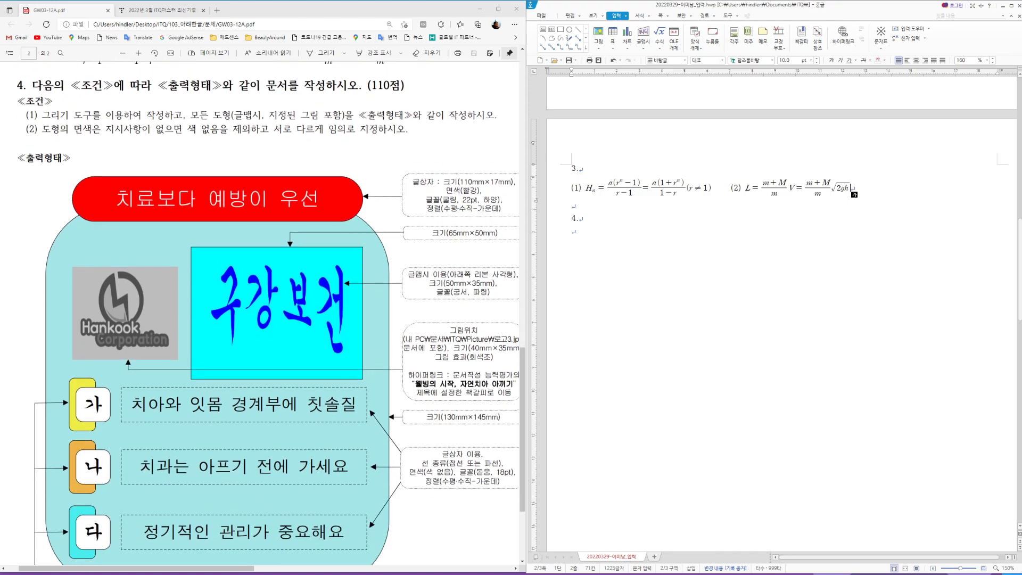
{"action": "scroll", "coordinate": [435, 364], "scroll_direction": "up", "scroll_amount": 1}
{"action": "scroll", "coordinate": [443, 517], "scroll_direction": "down", "scroll_amount": 1}
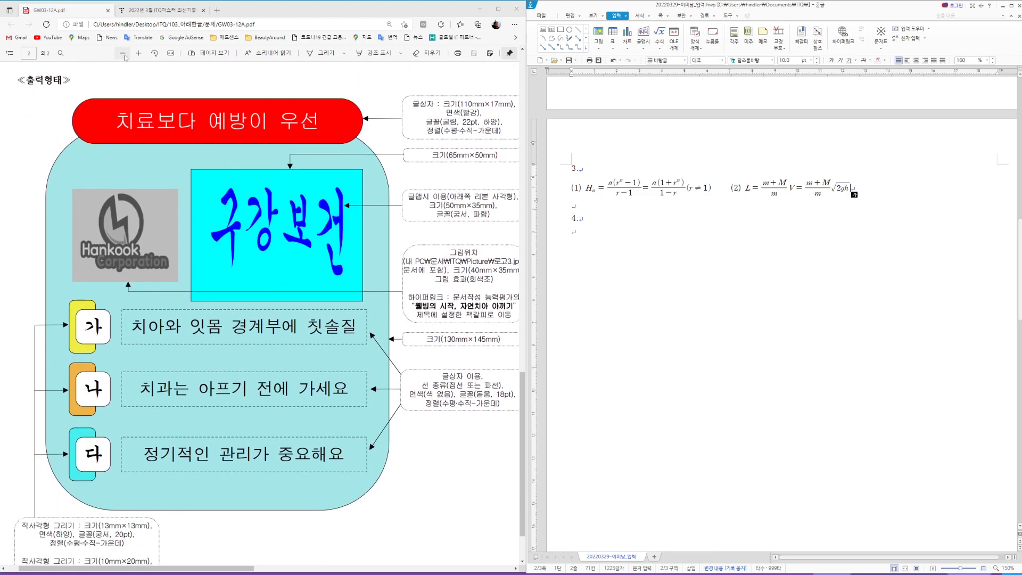
{"action": "left_click", "coordinate": [123, 53]}
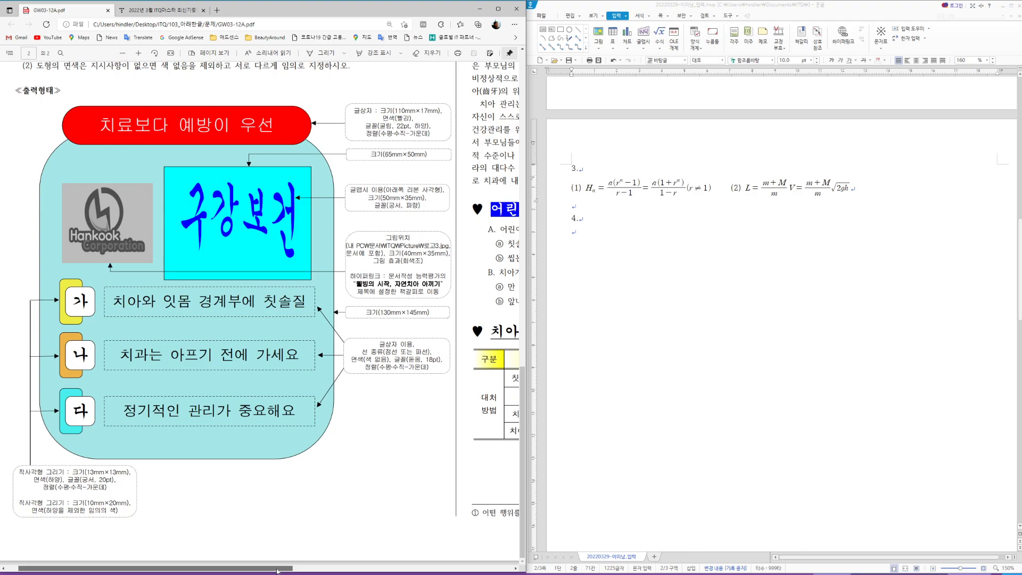
{"action": "left_click_drag", "start_coordinate": [287, 565], "coordinate": [276, 565]}
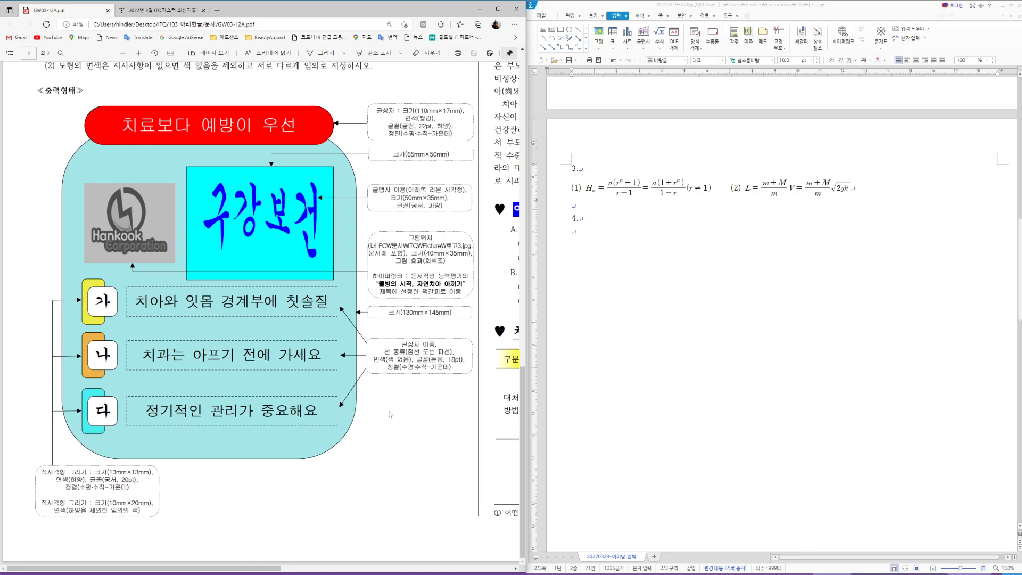
{"action": "scroll", "coordinate": [849, 303], "scroll_direction": "down", "scroll_amount": 1}
{"action": "scroll", "coordinate": [848, 301], "scroll_direction": "down", "scroll_amount": 1}
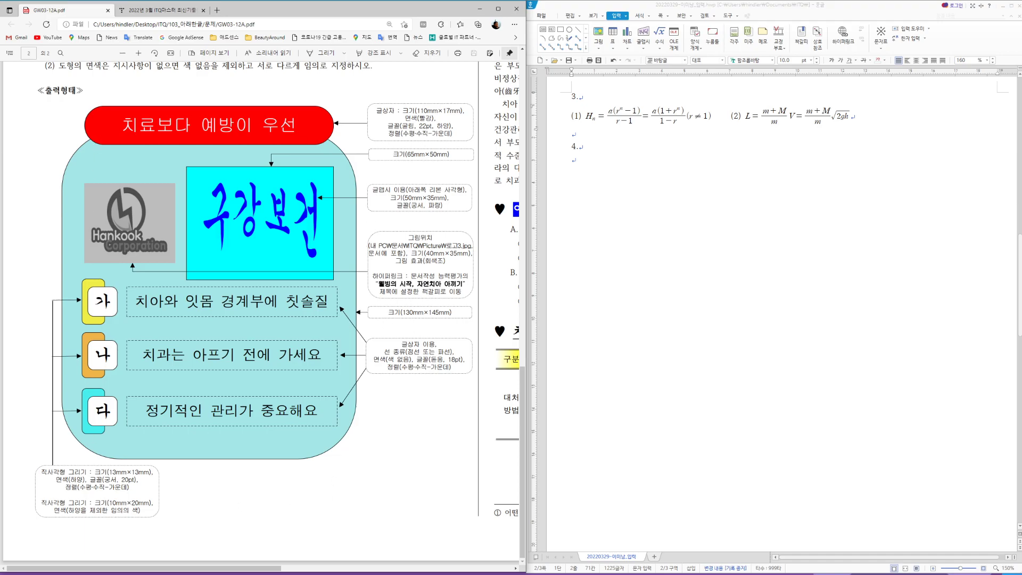
Step: Draw a rectangle below question 4 and set it to 130 × 145 mm with size locked
{"action": "left_click", "coordinate": [562, 30]}
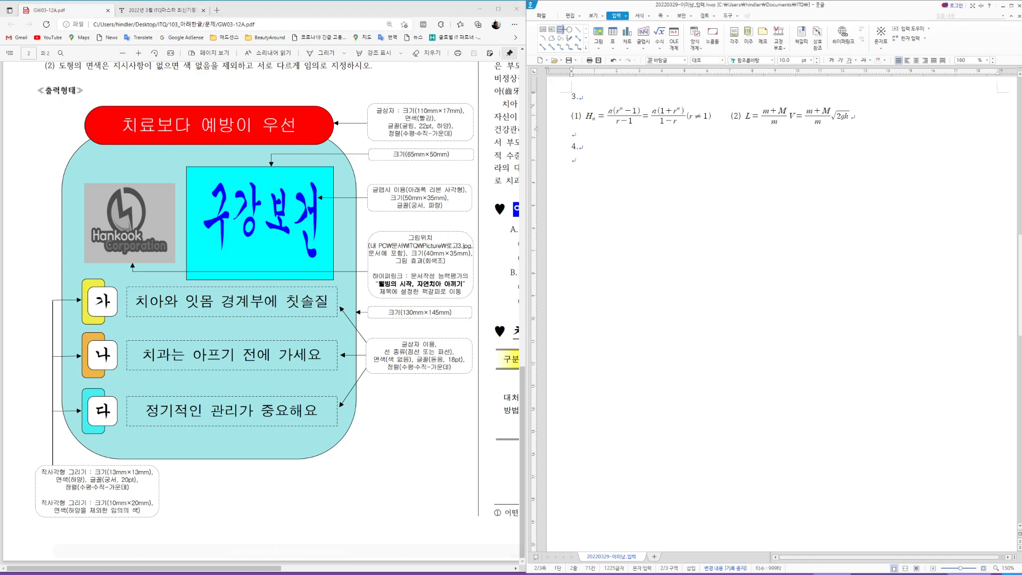
{"action": "mouse_move", "coordinate": [626, 231]}
{"action": "left_mouse_down"}
{"action": "mouse_move", "coordinate": [794, 392]}
{"action": "mouse_move", "coordinate": [826, 392]}
{"action": "mouse_move", "coordinate": [821, 421]}
{"action": "left_mouse_up"}
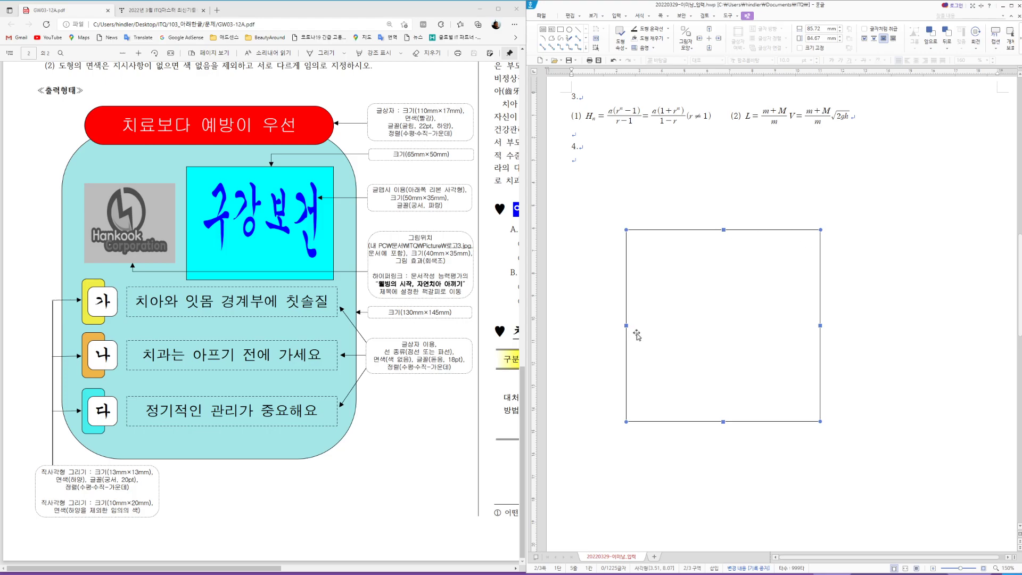
{"action": "double_click", "coordinate": [770, 304]}
{"action": "key", "text": "Tab"}
{"action": "type", "text": "130"}
{"action": "key", "text": "Tab"}
{"action": "key", "text": "Tab"}
{"action": "type", "text": "14"}
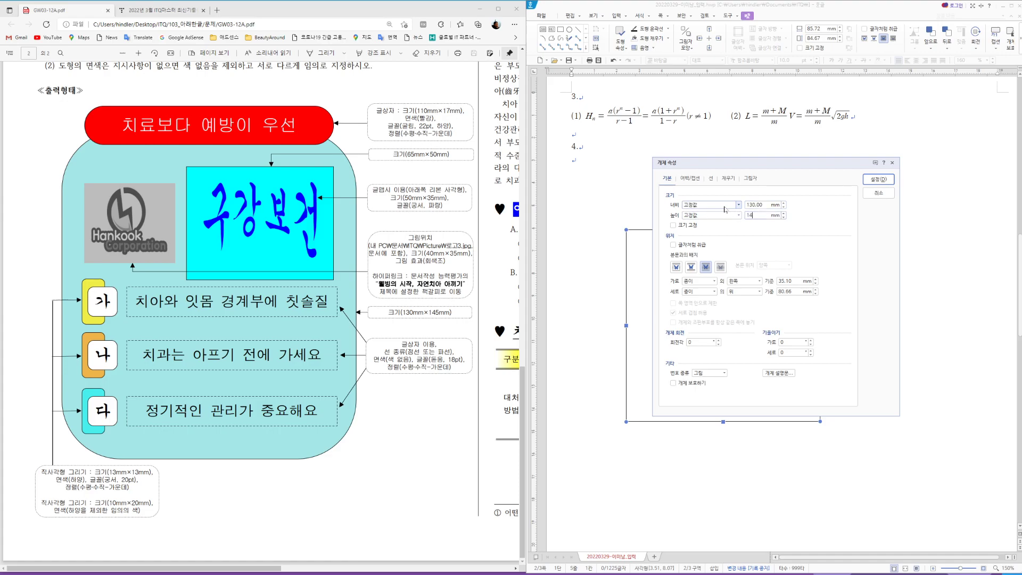
{"action": "left_click", "coordinate": [674, 225]}
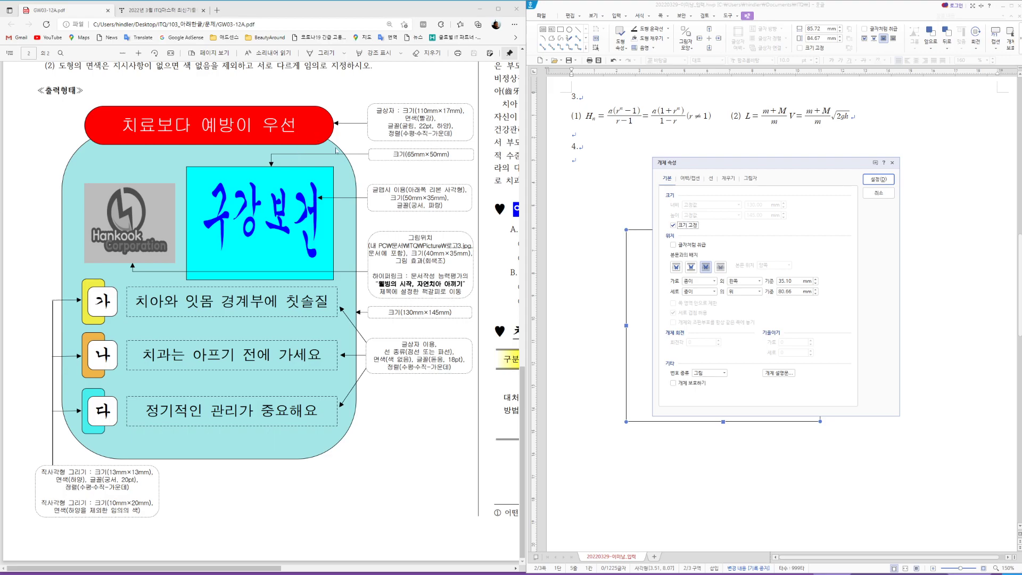
Step: Give the rectangle rounded corners and a light peach orange fill, then move it up
{"action": "left_click", "coordinate": [709, 180]}
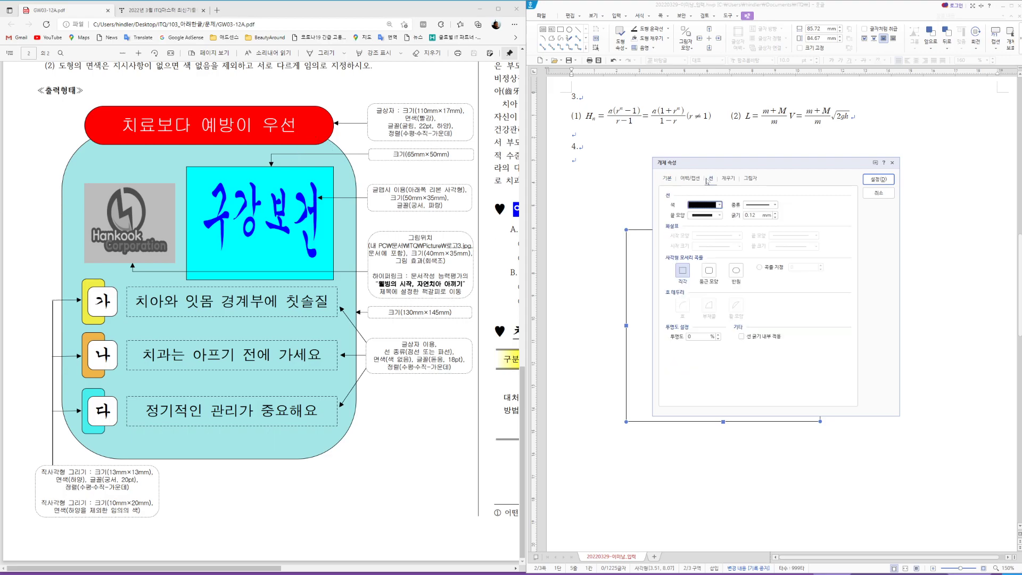
{"action": "left_click", "coordinate": [709, 273]}
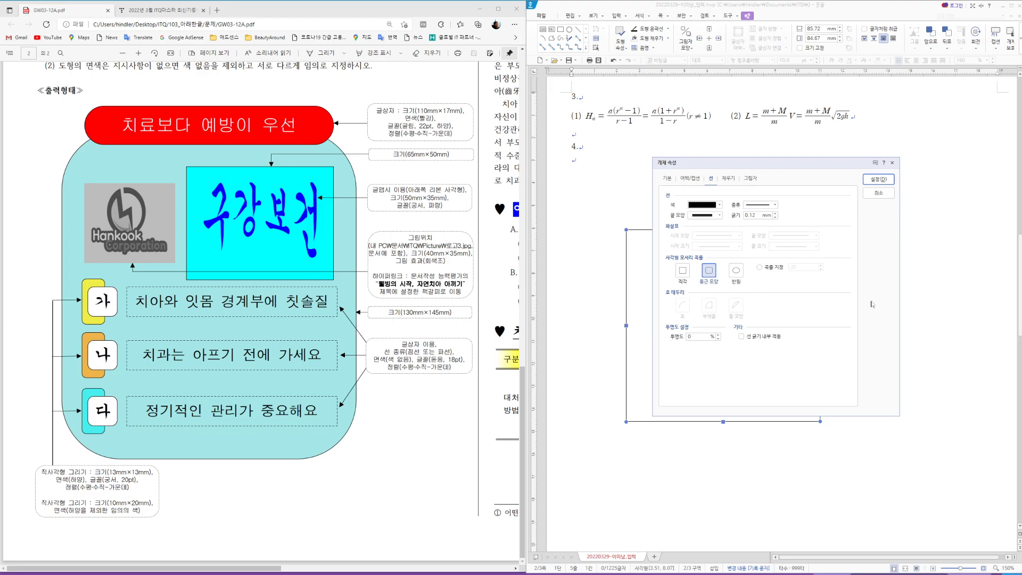
{"action": "left_click", "coordinate": [728, 179]}
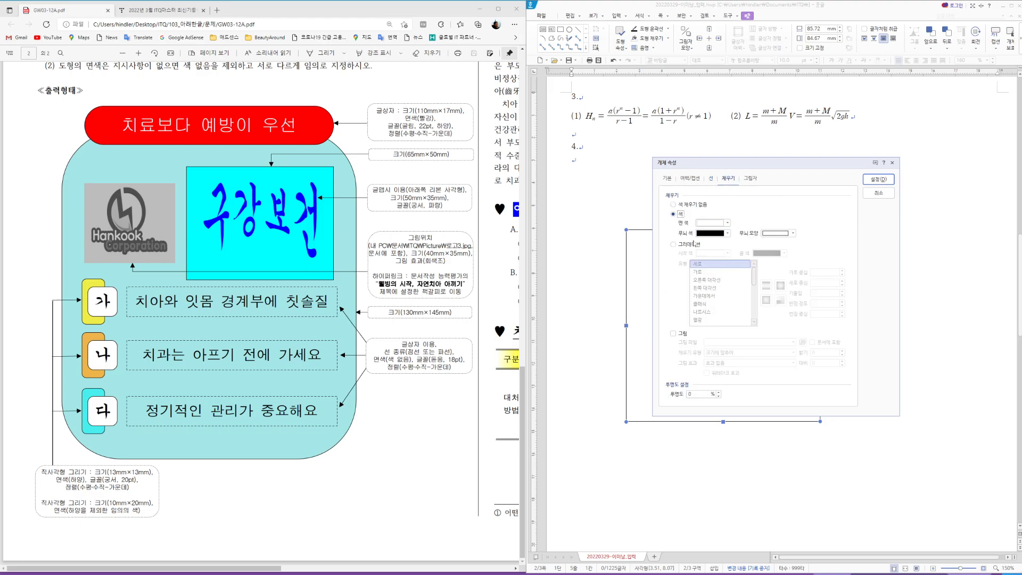
{"action": "left_click", "coordinate": [728, 223]}
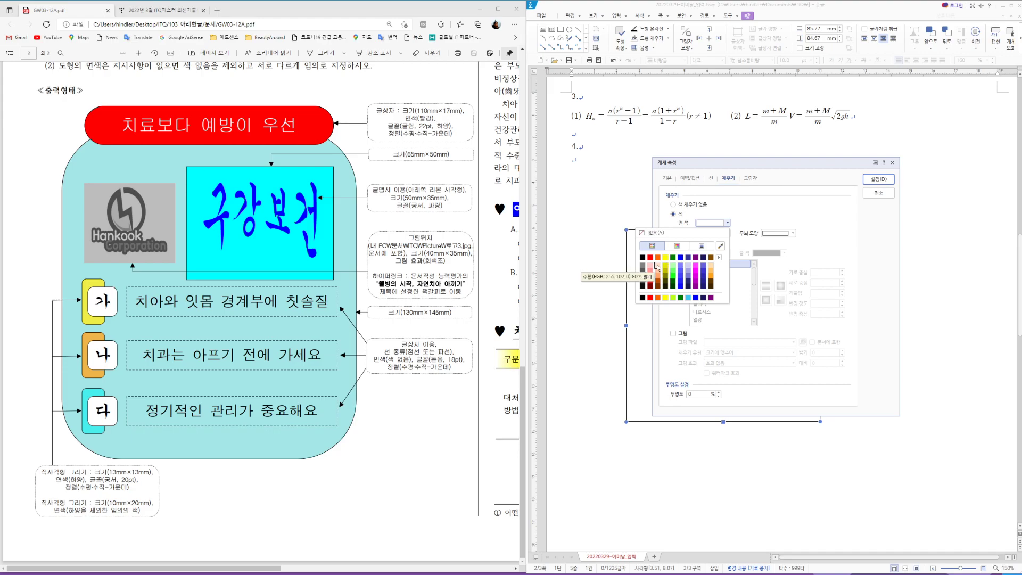
{"action": "left_click", "coordinate": [658, 266]}
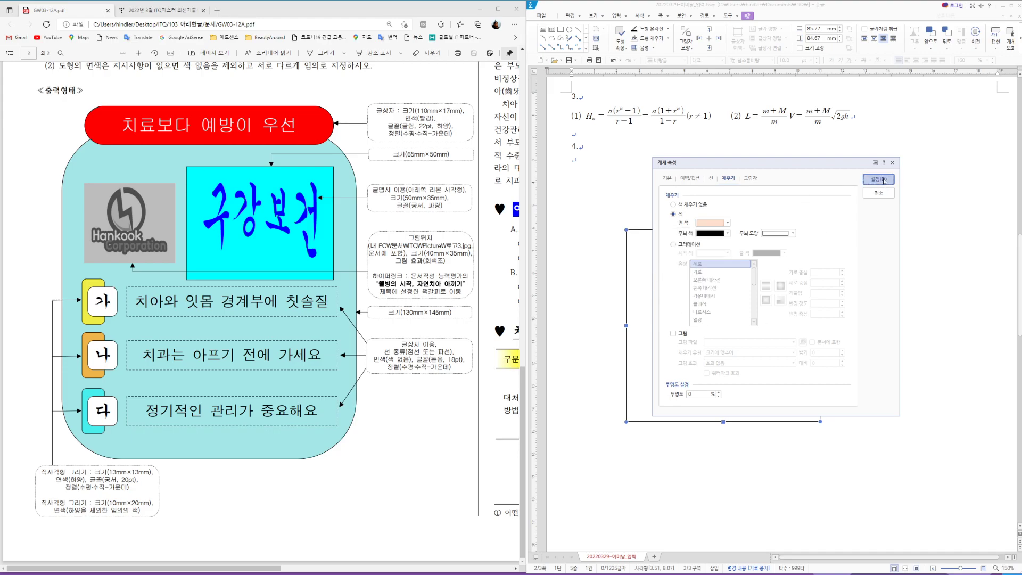
{"action": "left_click", "coordinate": [879, 180]}
{"action": "left_click_drag", "start_coordinate": [781, 352], "coordinate": [768, 330]}
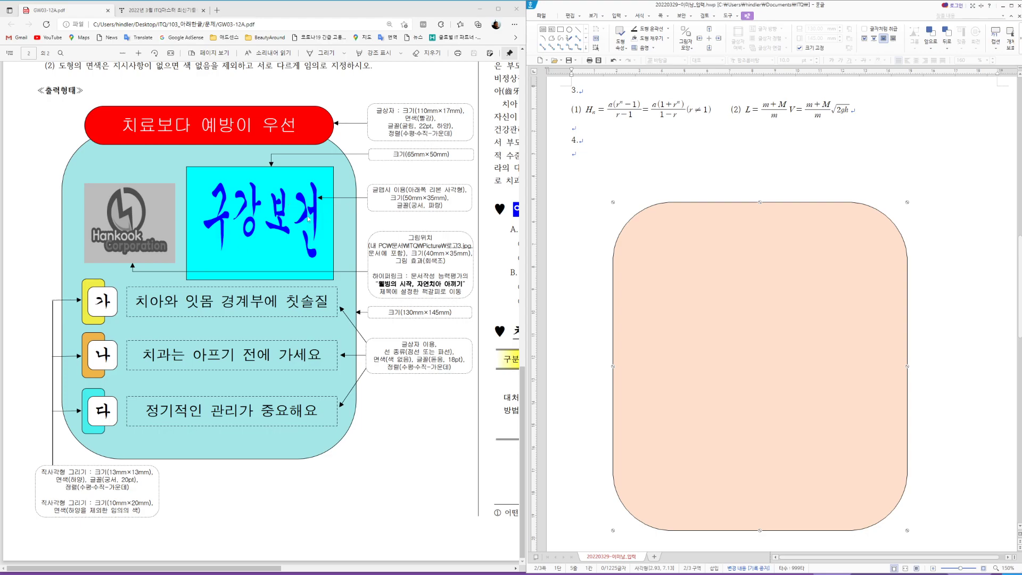
Step: Draw a horizontal text box across the top edge of the peach rectangle
{"action": "left_click", "coordinate": [594, 157]}
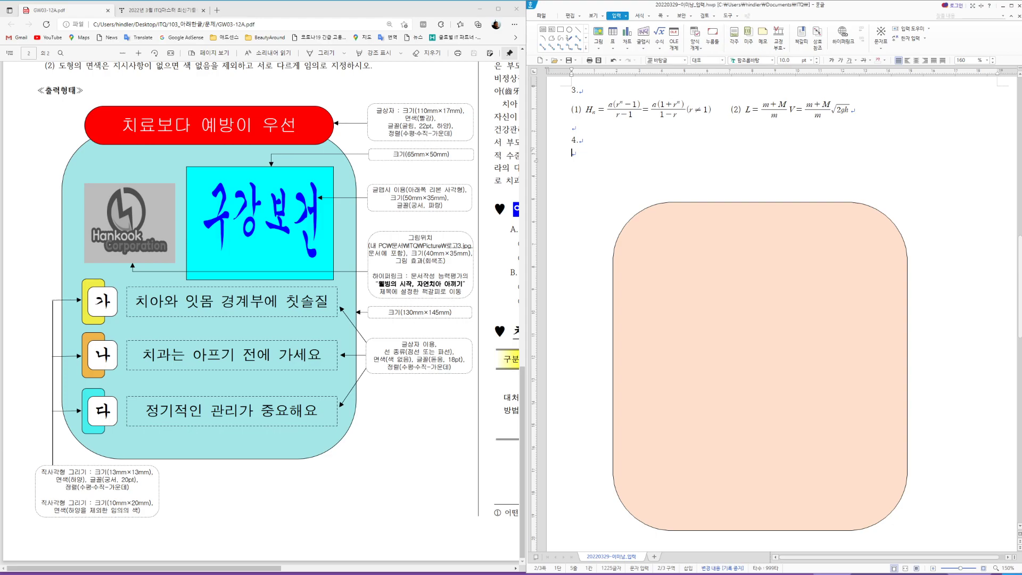
{"action": "left_click", "coordinate": [543, 30]}
{"action": "left_click_drag", "start_coordinate": [663, 183], "coordinate": [797, 216]}
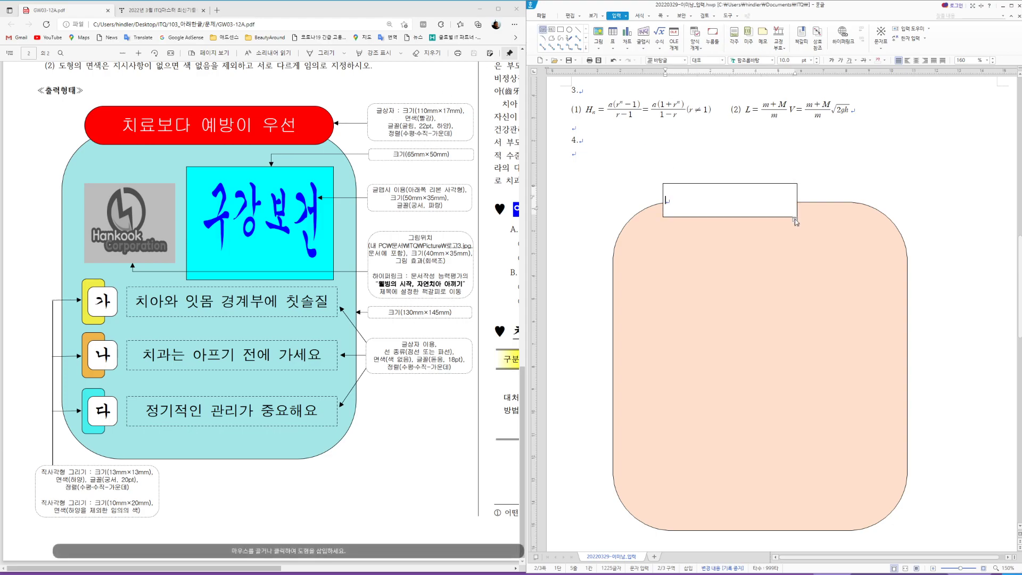
Step: Set the text box to 110 × 17 mm and lock its size
{"action": "left_click", "coordinate": [712, 182]}
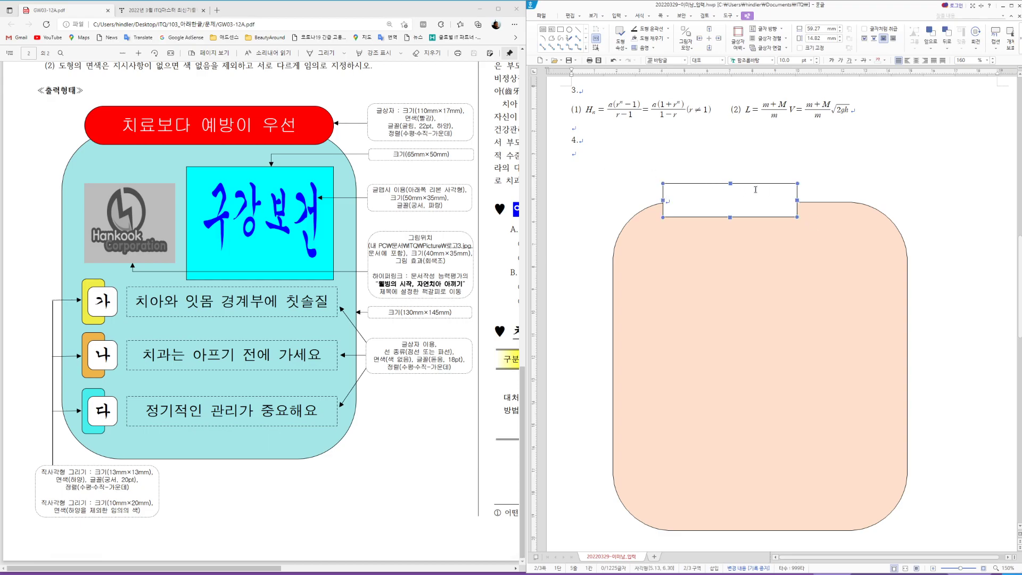
{"action": "key", "text": "p"}
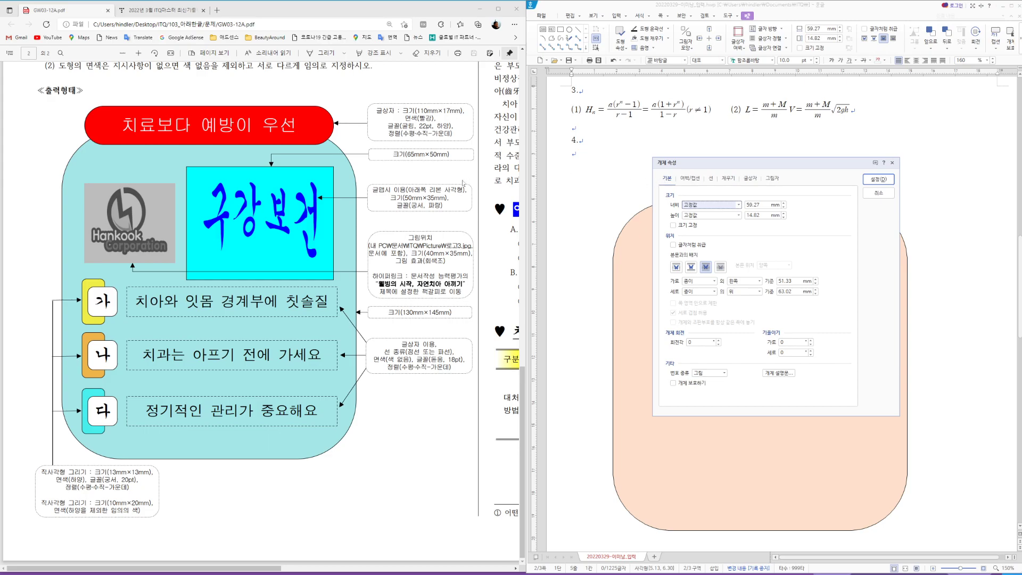
{"action": "key", "text": "Tab"}
{"action": "type", "text": "110"}
{"action": "key", "text": "Tab"}
{"action": "key", "text": "Tab"}
{"action": "type", "text": "17"}
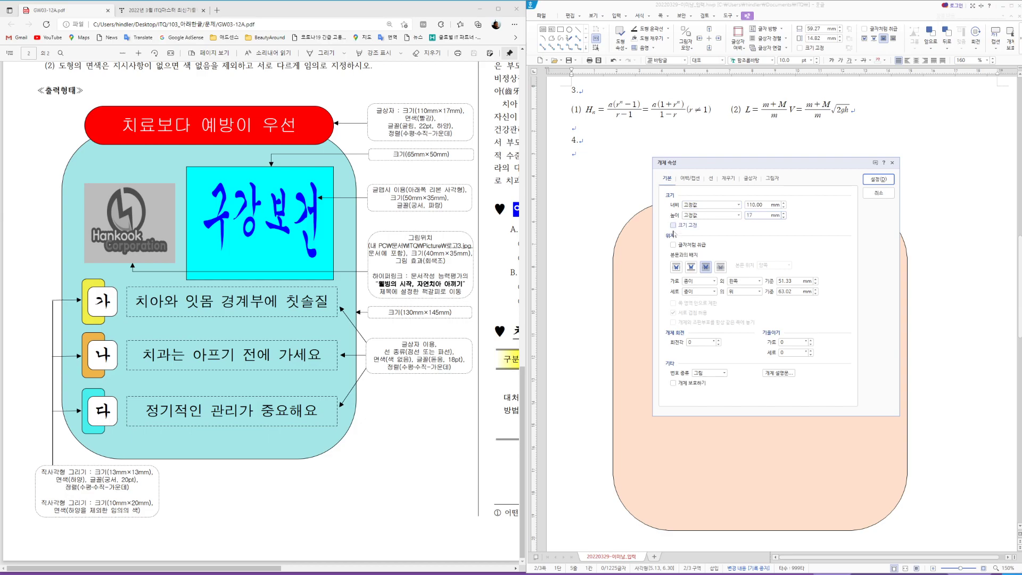
{"action": "left_click", "coordinate": [673, 225]}
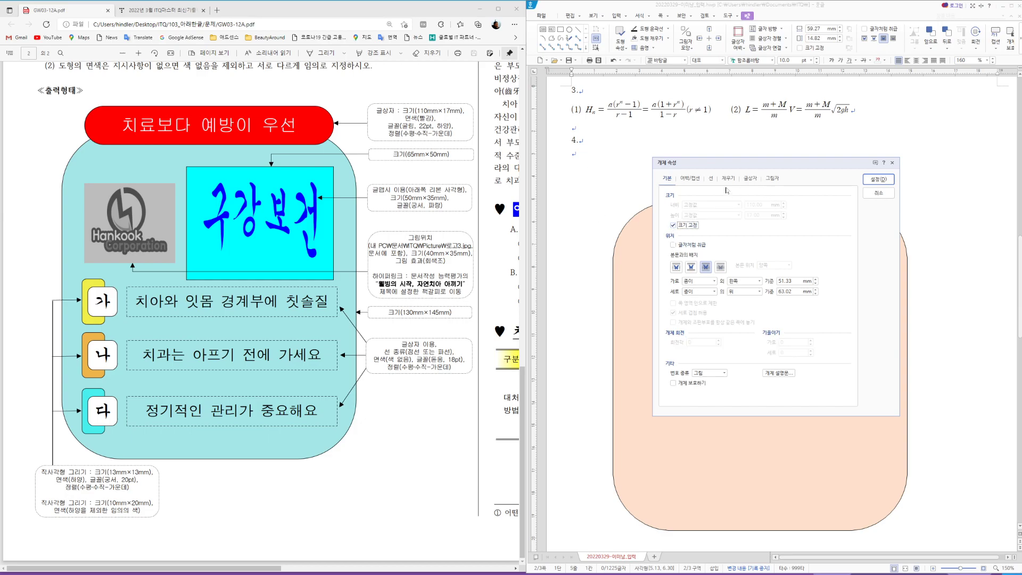
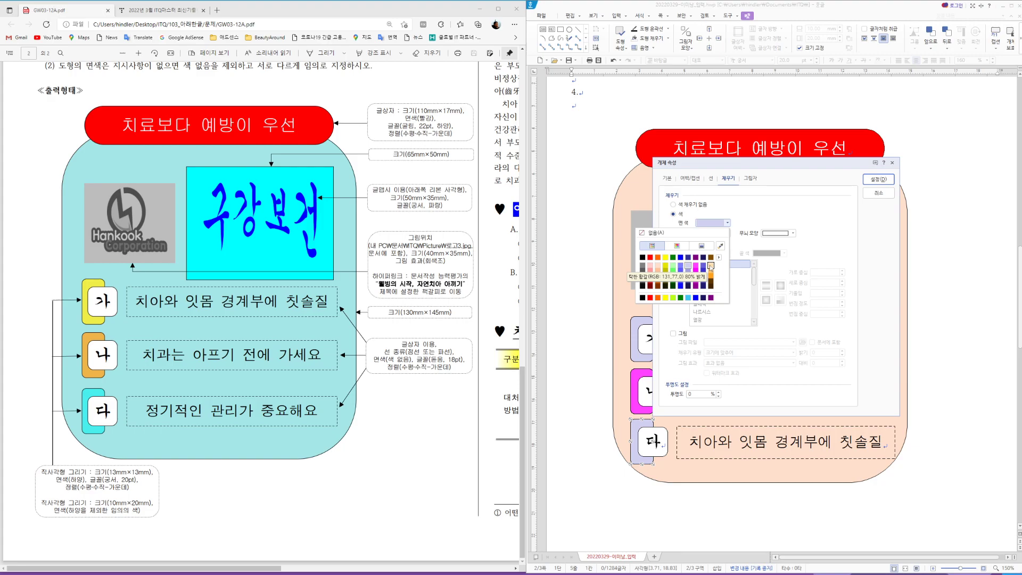
Step: Fill the 다 box with blue-violet
{"action": "left_click", "coordinate": [703, 266]}
{"action": "left_click", "coordinate": [879, 179]}
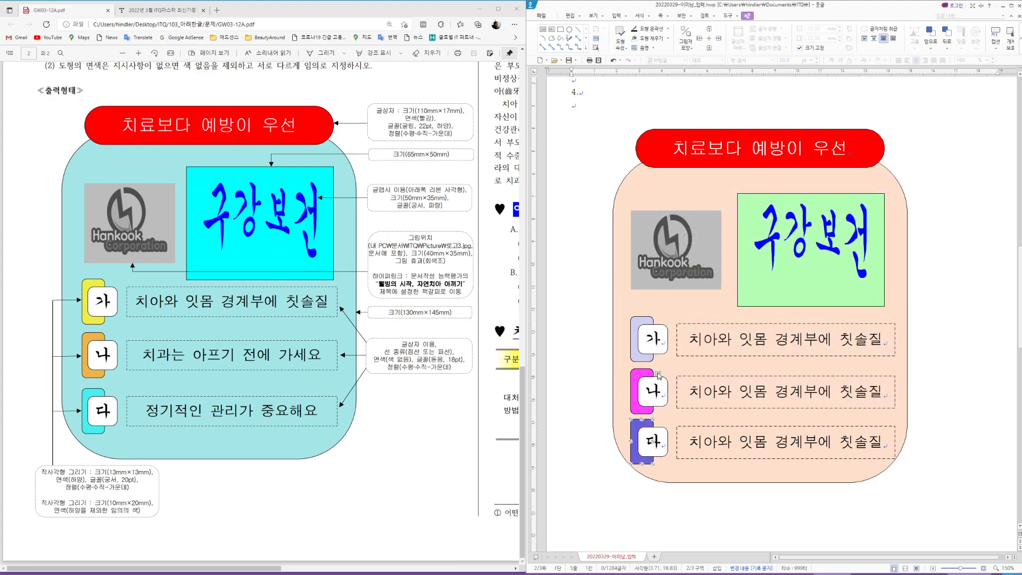
{"action": "left_click", "coordinate": [691, 392]}
Step: Replace the 나 and 다 row texts with '치과는 아프기 전에 가세요' and '정기적인 관리가 중요해요'
{"action": "left_click_drag", "start_coordinate": [691, 393], "coordinate": [894, 403]}
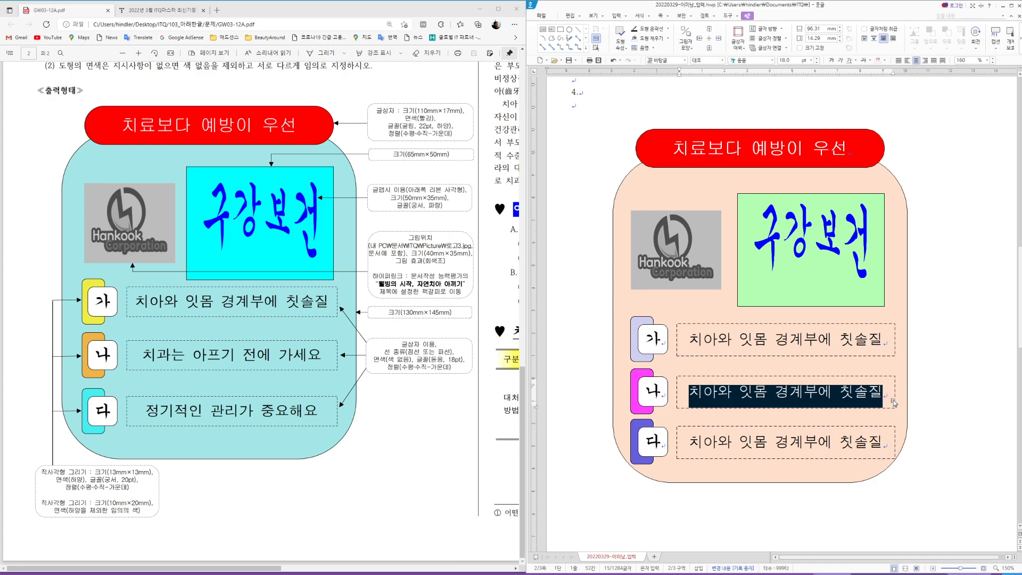
{"action": "type", "text": "치과는 아프"}
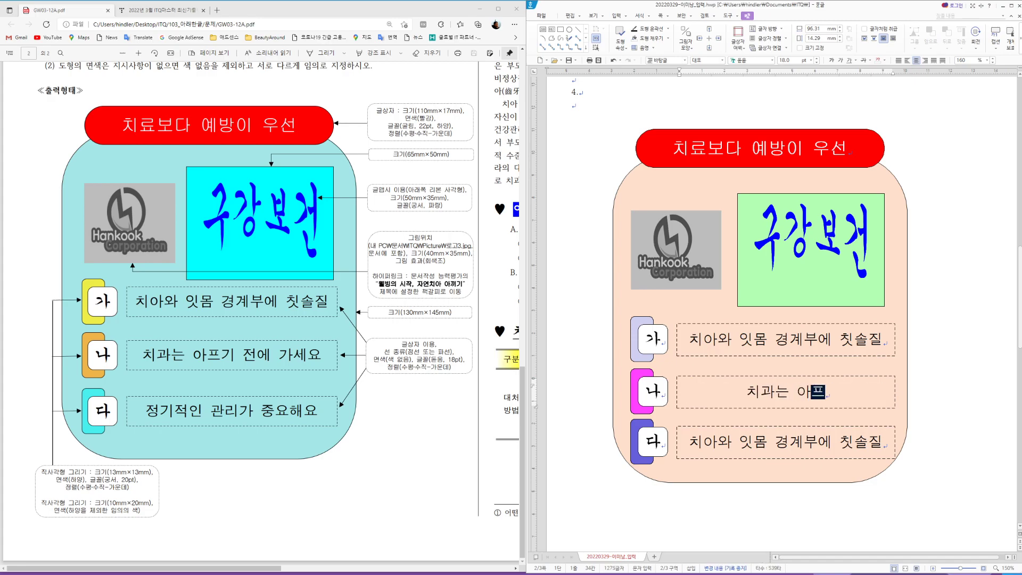
{"action": "type", "text": "기 전에 가세요"}
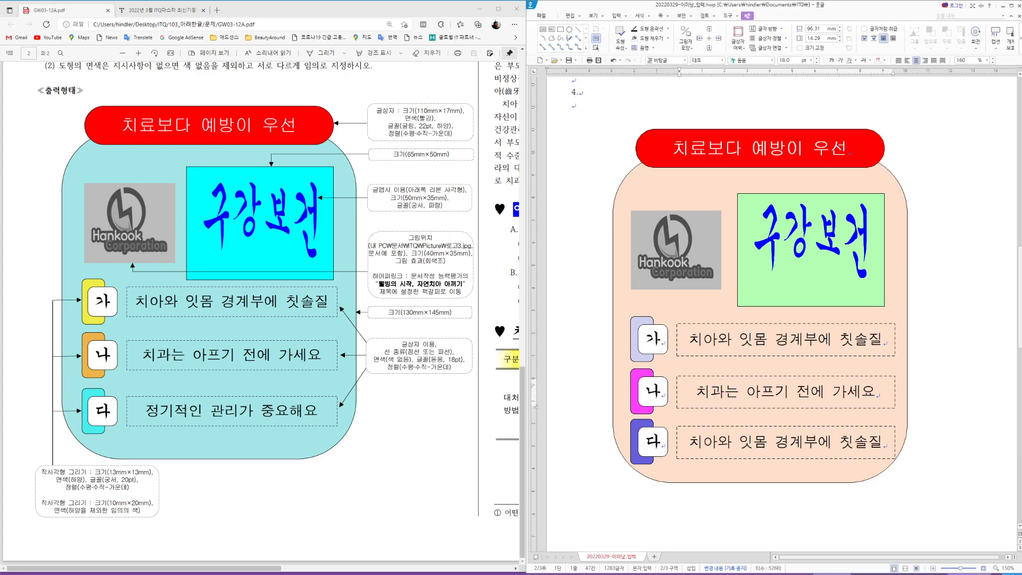
{"action": "left_click_drag", "start_coordinate": [691, 447], "coordinate": [888, 450]}
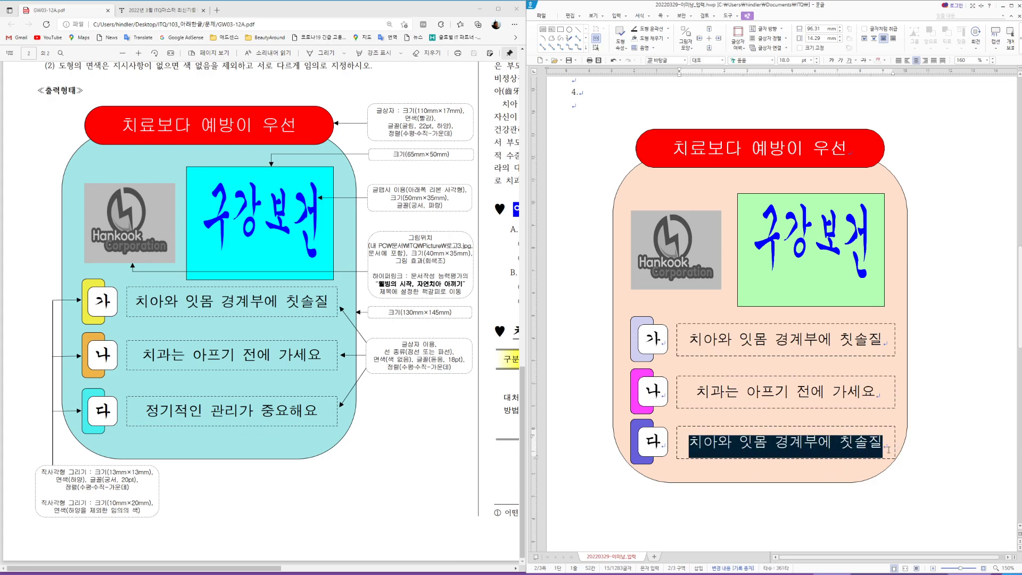
{"action": "type", "text": "정기적인 관리"}
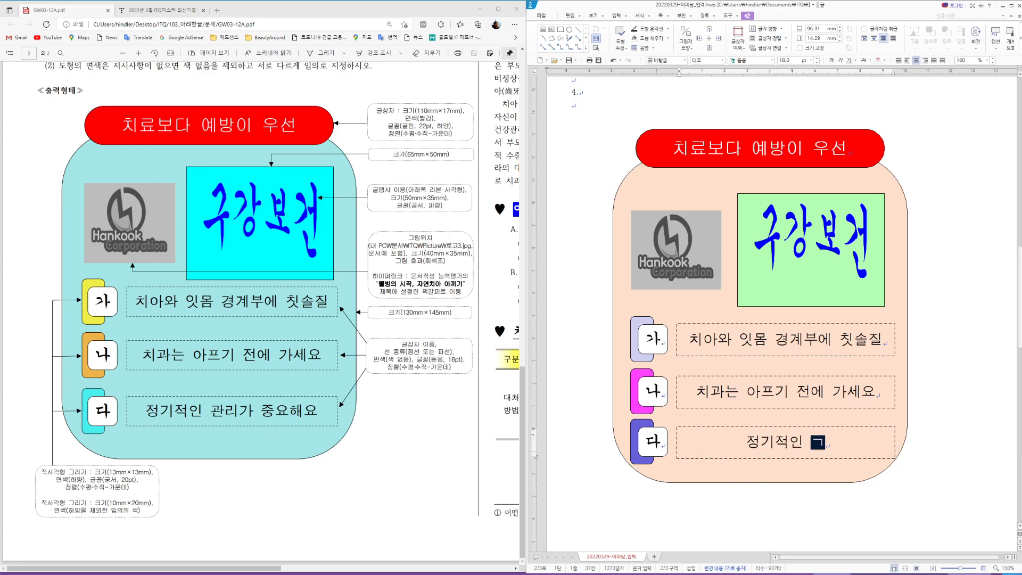
{"action": "type", "text": "가 중요"}
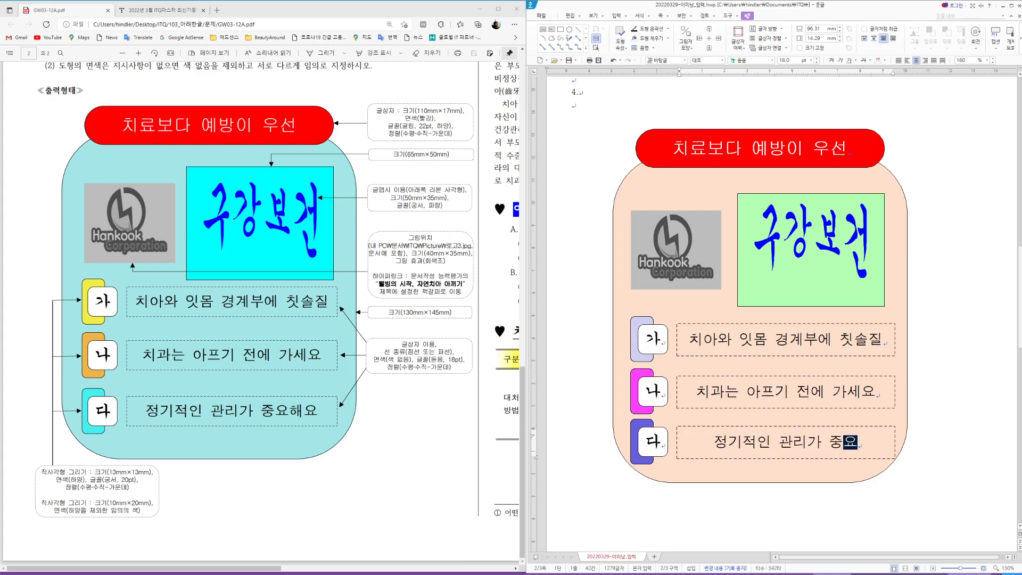
{"action": "type", "text": "행요"}
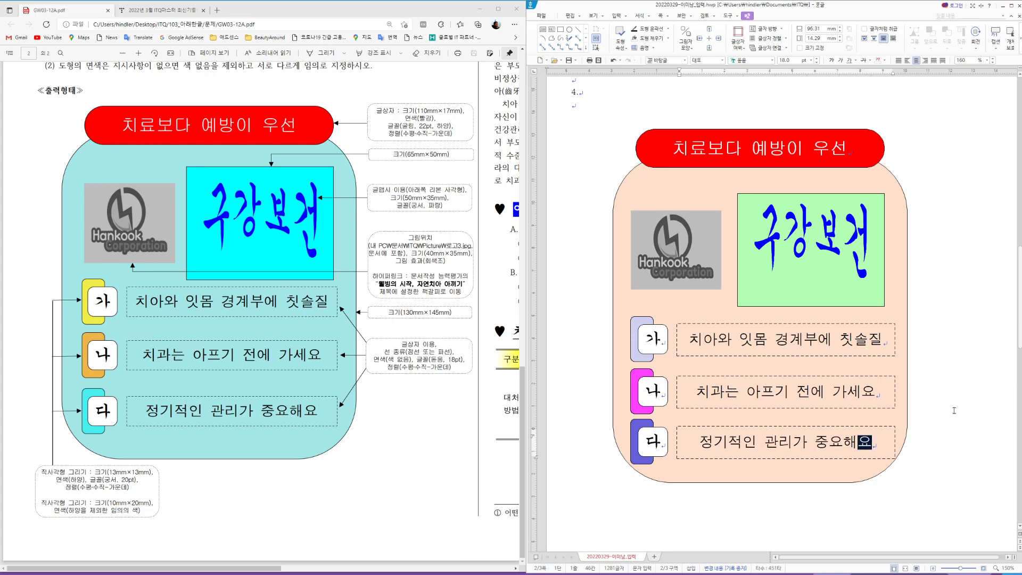
{"action": "left_click", "coordinate": [951, 411]}
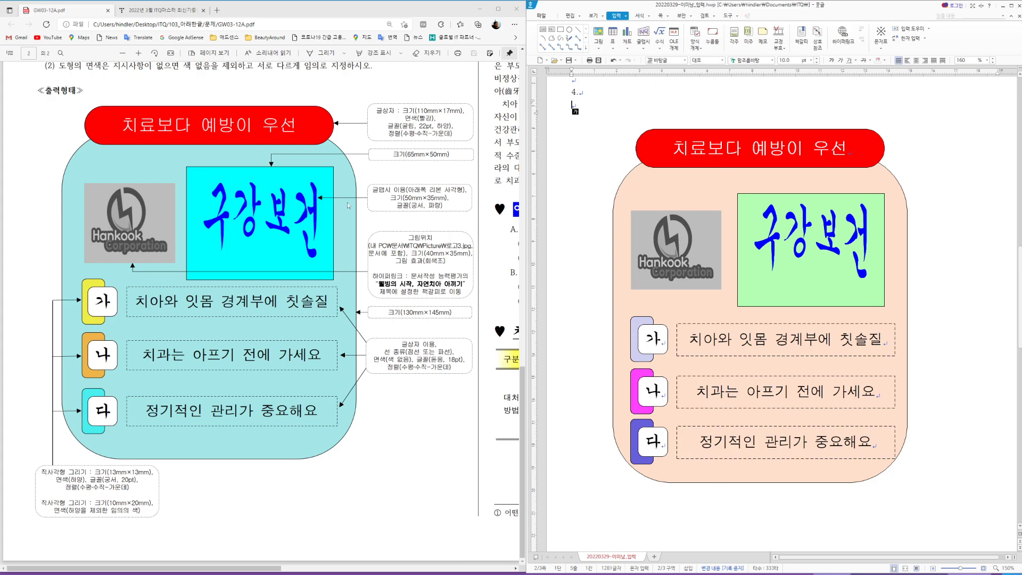
Step: Scroll the document down to page 3's body text and empty table
{"action": "left_click_drag", "start_coordinate": [266, 568], "coordinate": [473, 571]}
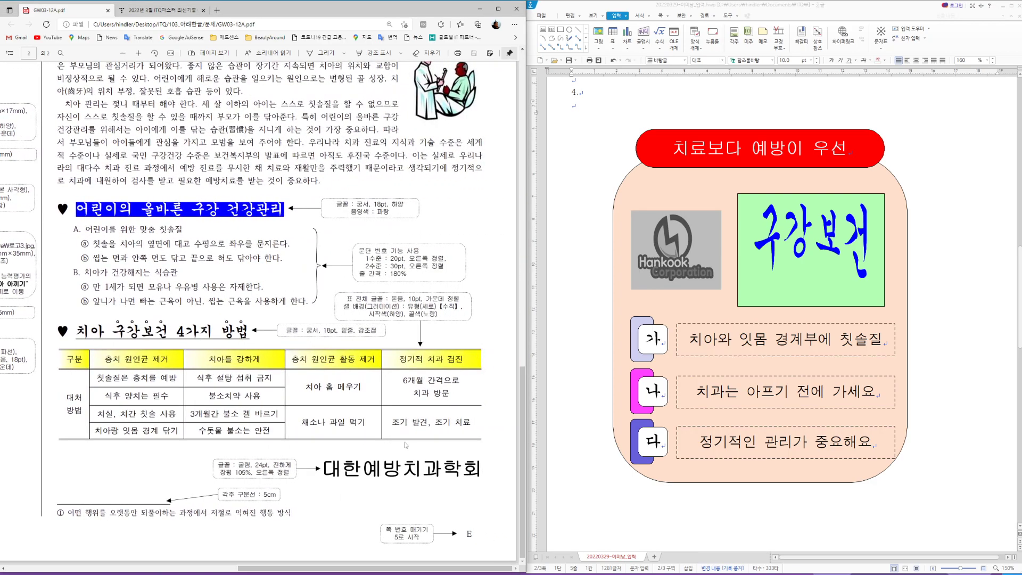
{"action": "scroll", "coordinate": [406, 445], "scroll_direction": "up", "scroll_amount": 3}
{"action": "scroll", "coordinate": [406, 444], "scroll_direction": "down", "scroll_amount": 3}
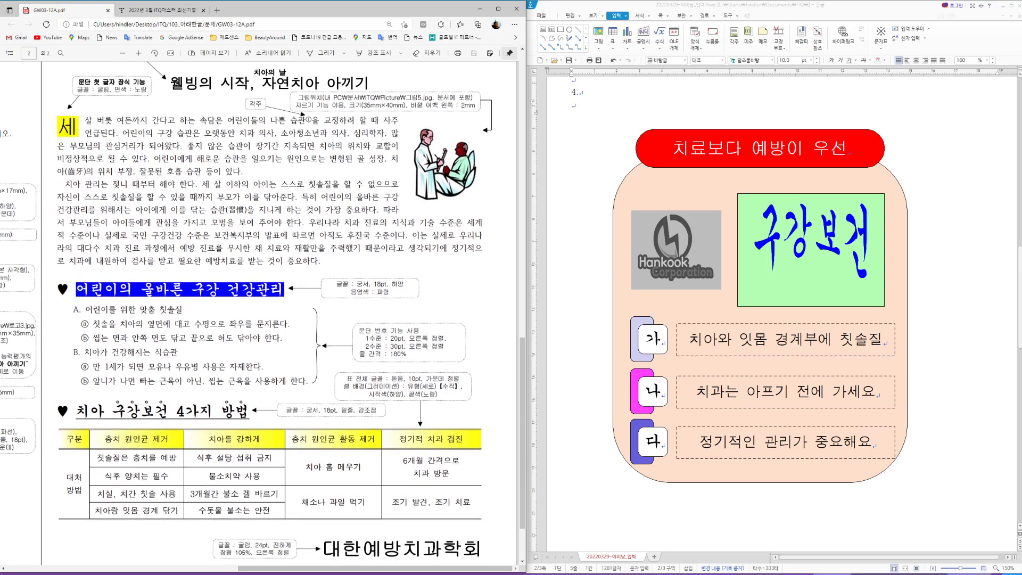
{"action": "scroll", "coordinate": [406, 445], "scroll_direction": "up", "scroll_amount": 3}
{"action": "scroll", "coordinate": [776, 464], "scroll_direction": "down", "scroll_amount": 10}
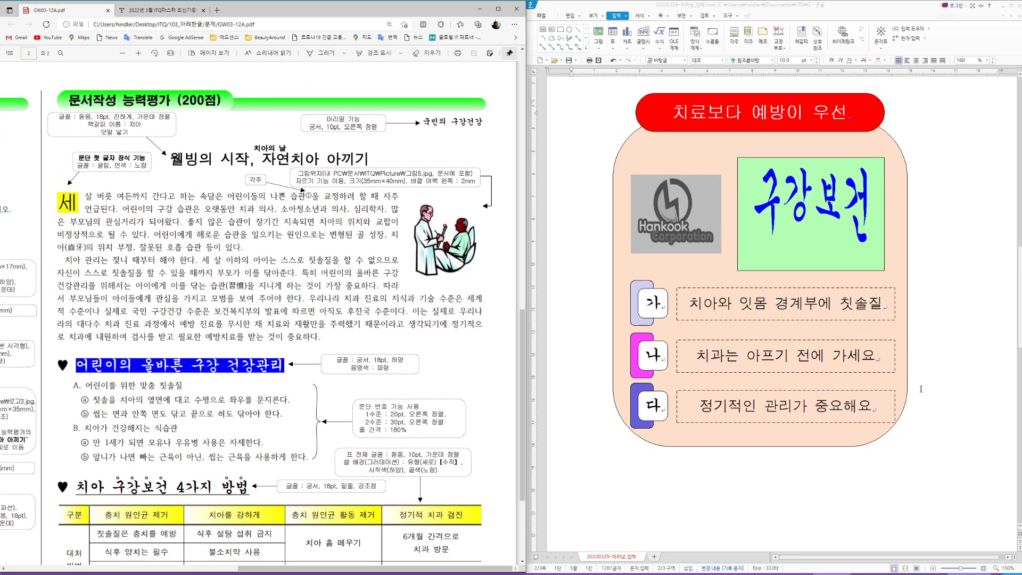
{"action": "scroll", "coordinate": [917, 381], "scroll_direction": "down", "scroll_amount": 6}
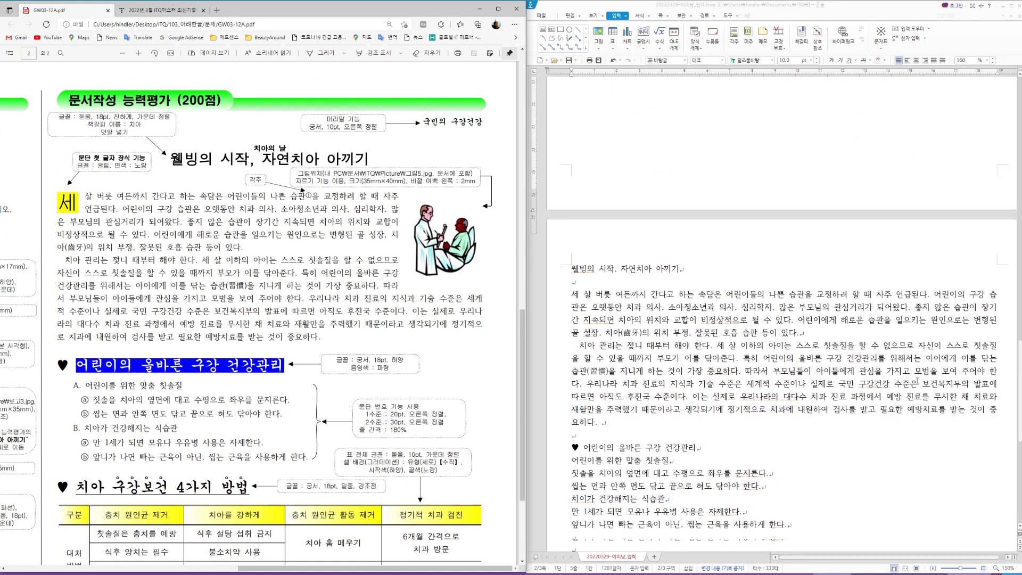
{"action": "scroll", "coordinate": [917, 381], "scroll_direction": "down", "scroll_amount": 1}
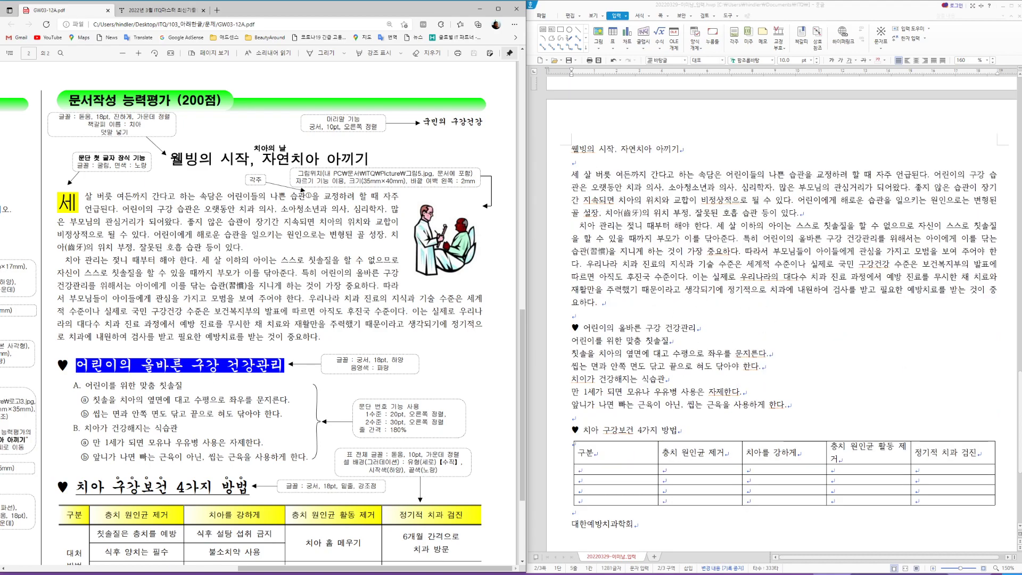
Step: Zoom the model answer PDF in, then back out to view its table
{"action": "left_click", "coordinate": [138, 53]}
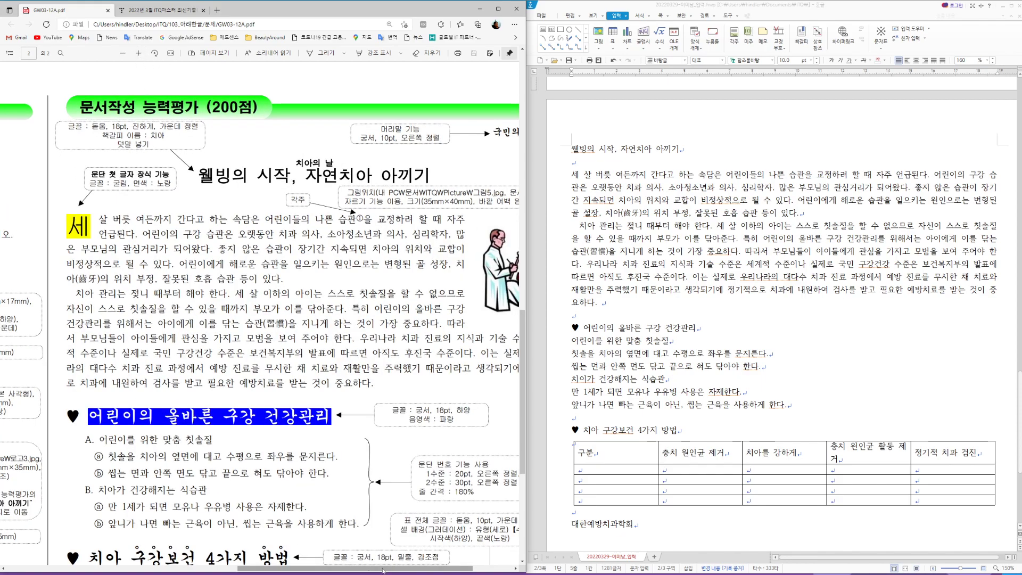
{"action": "left_click_drag", "start_coordinate": [378, 572], "coordinate": [406, 573]}
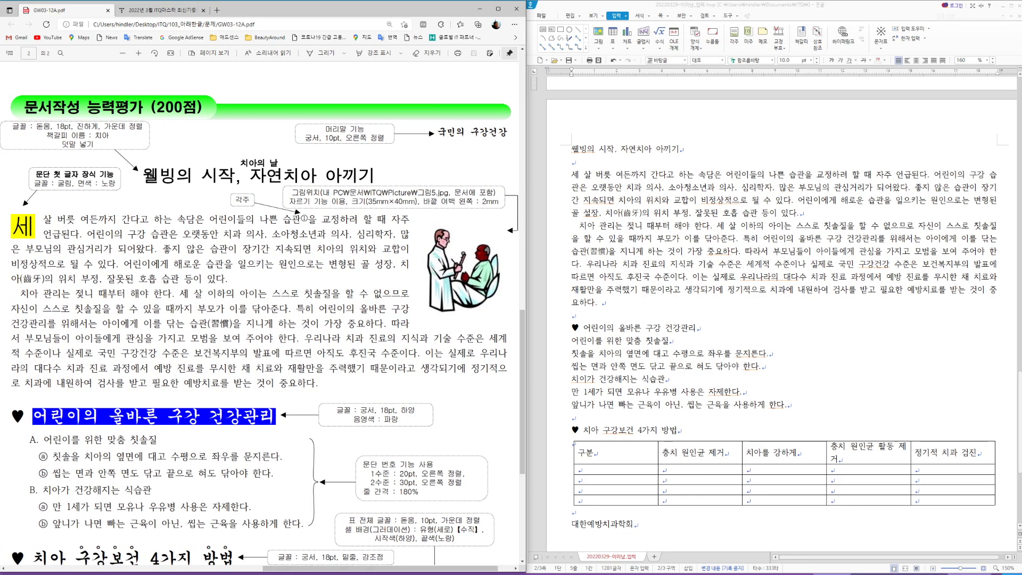
{"action": "left_click", "coordinate": [122, 53]}
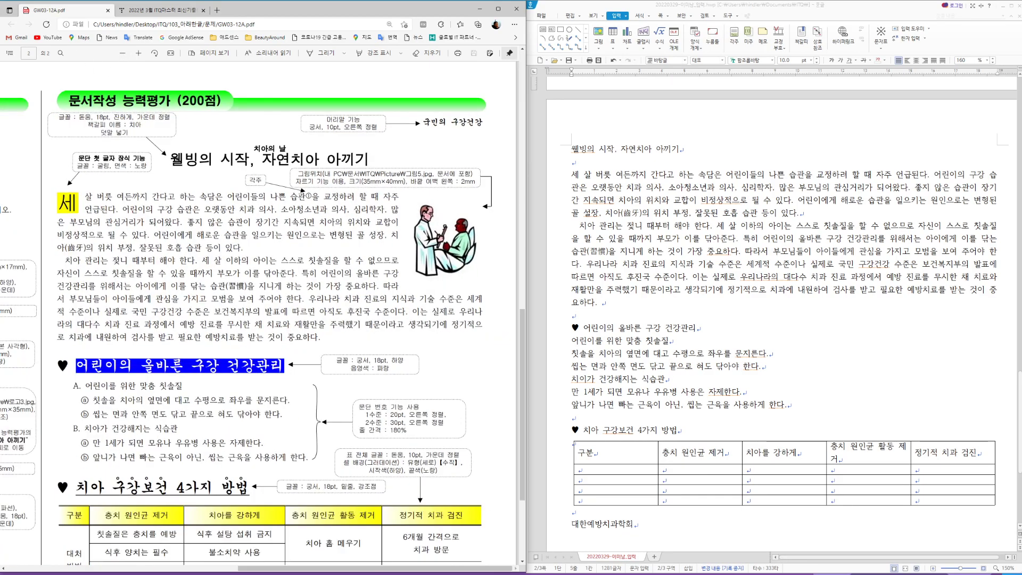
{"action": "scroll", "coordinate": [270, 314], "scroll_direction": "up", "scroll_amount": 1}
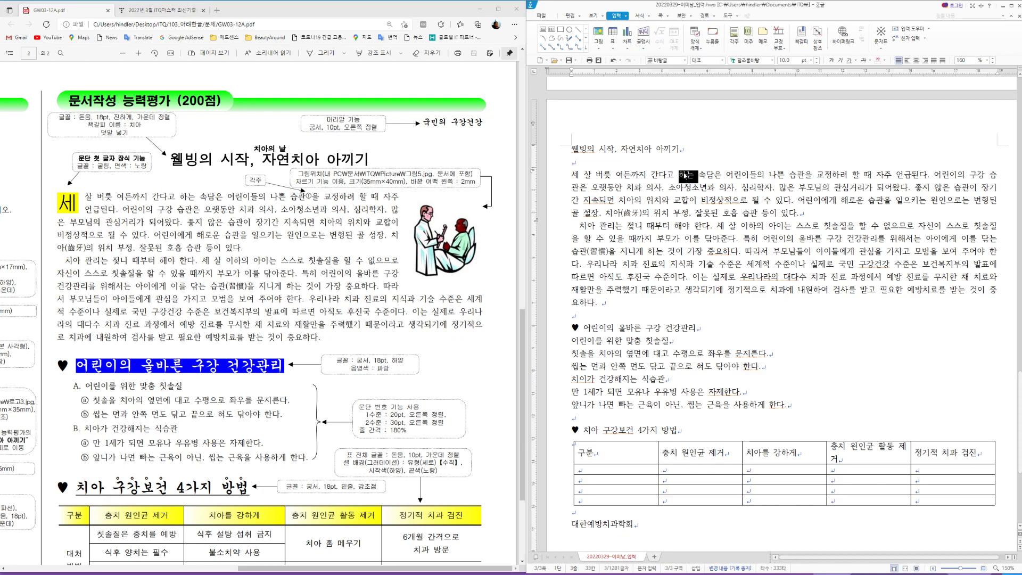
{"action": "triple_click", "coordinate": [684, 173]}
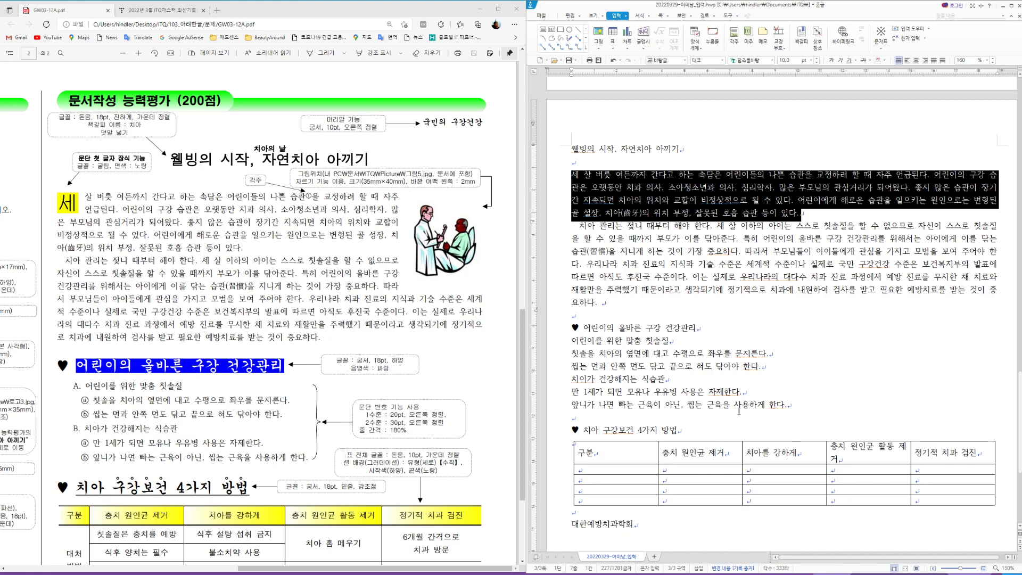
{"action": "scroll", "coordinate": [585, 362], "scroll_direction": "down", "scroll_amount": 3}
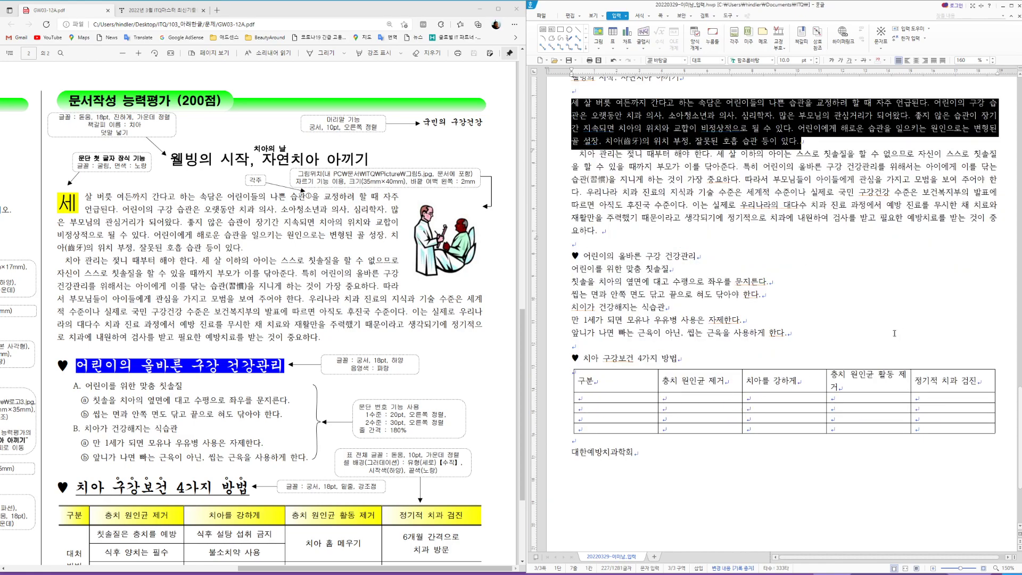
{"action": "scroll", "coordinate": [895, 334], "scroll_direction": "down", "scroll_amount": 4}
{"action": "scroll", "coordinate": [266, 320], "scroll_direction": "down", "scroll_amount": 3}
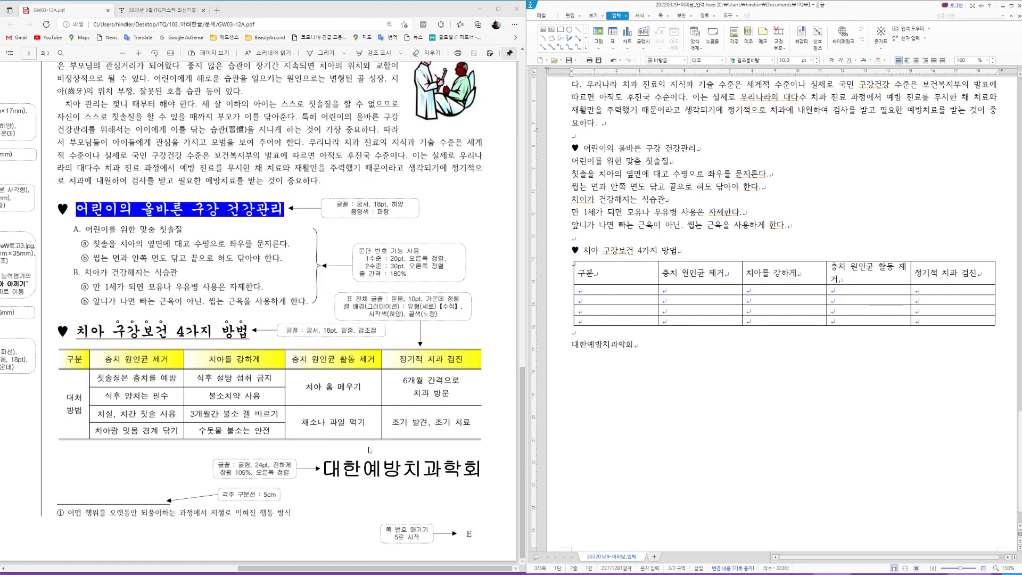
{"action": "scroll", "coordinate": [428, 443], "scroll_direction": "up", "scroll_amount": 3}
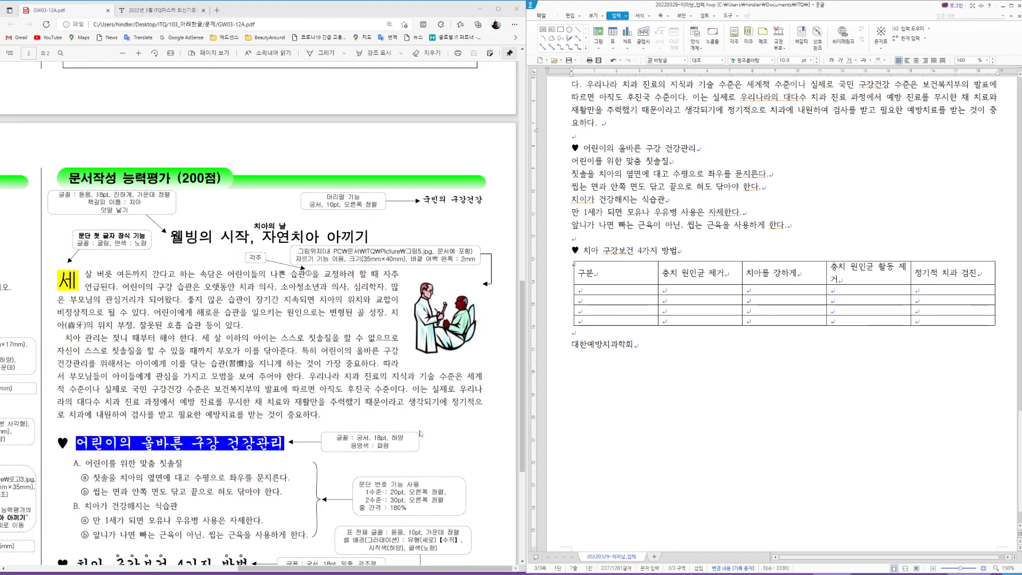
{"action": "scroll", "coordinate": [691, 413], "scroll_direction": "up", "scroll_amount": 5}
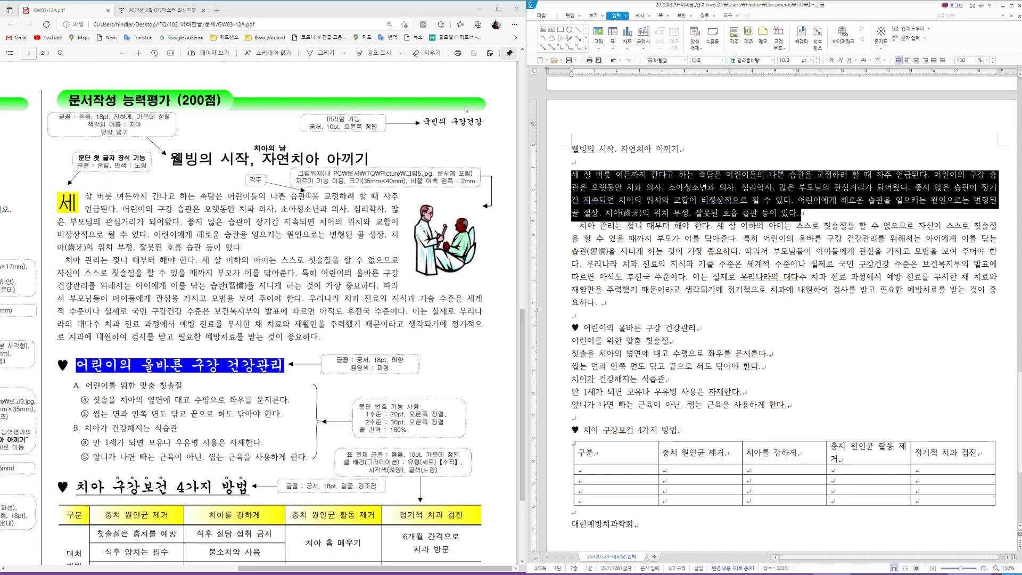
{"action": "scroll", "coordinate": [450, 345], "scroll_direction": "down", "scroll_amount": 3}
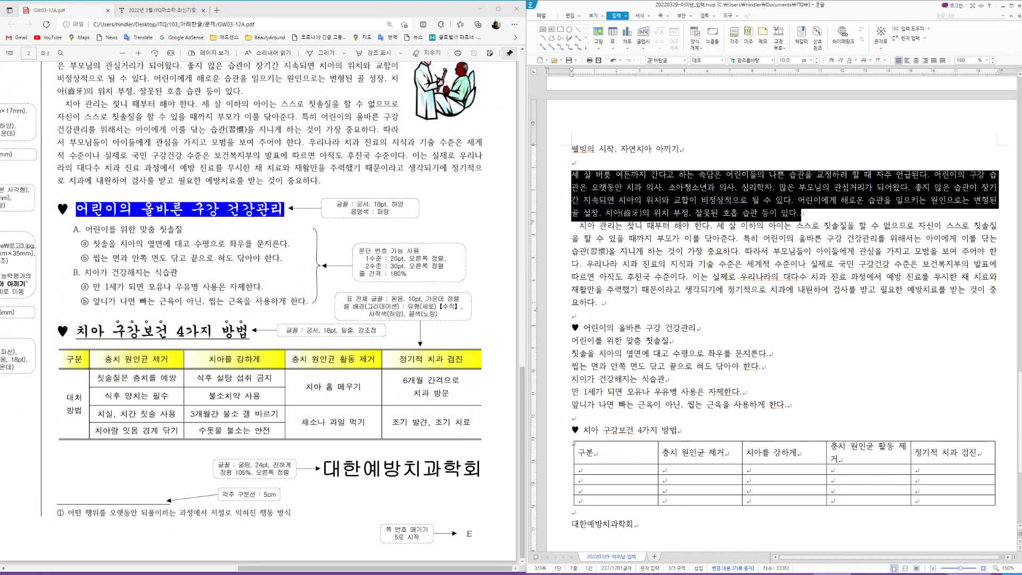
{"action": "scroll", "coordinate": [419, 523], "scroll_direction": "up", "scroll_amount": 5}
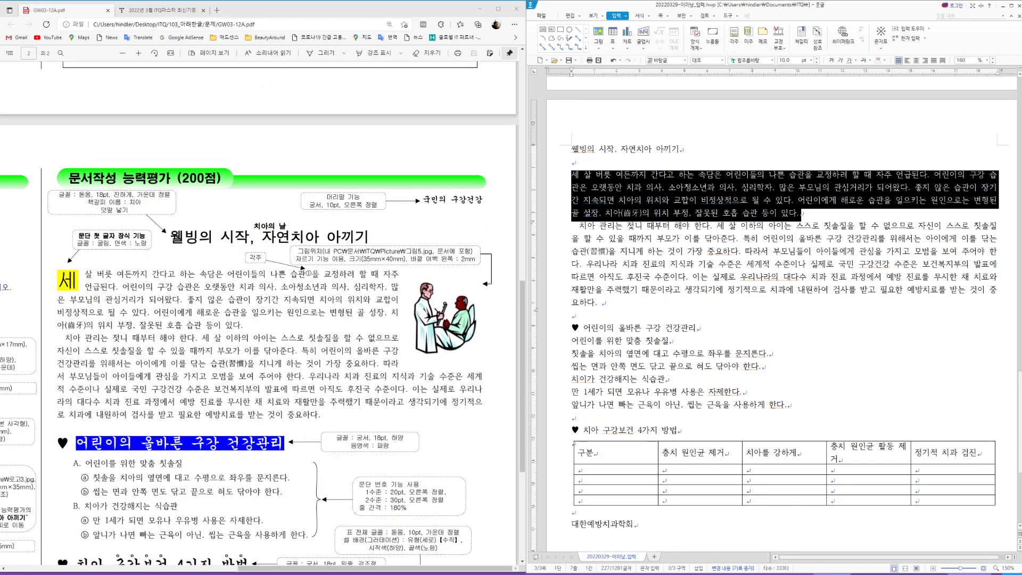
Step: Create a header on both pages reading '국민의 구강건강'
{"action": "left_click", "coordinate": [815, 152]}
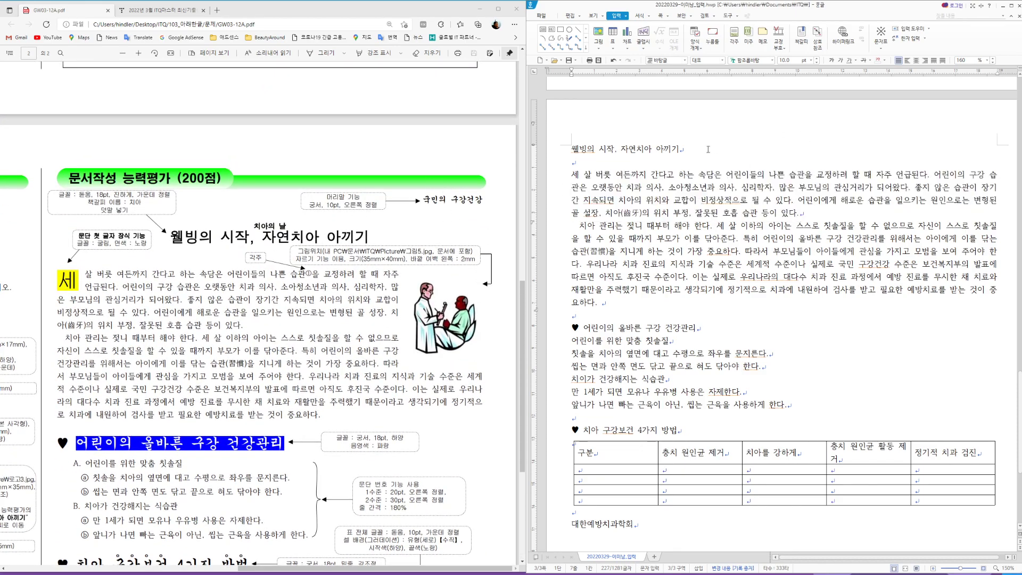
{"action": "left_click", "coordinate": [662, 16]}
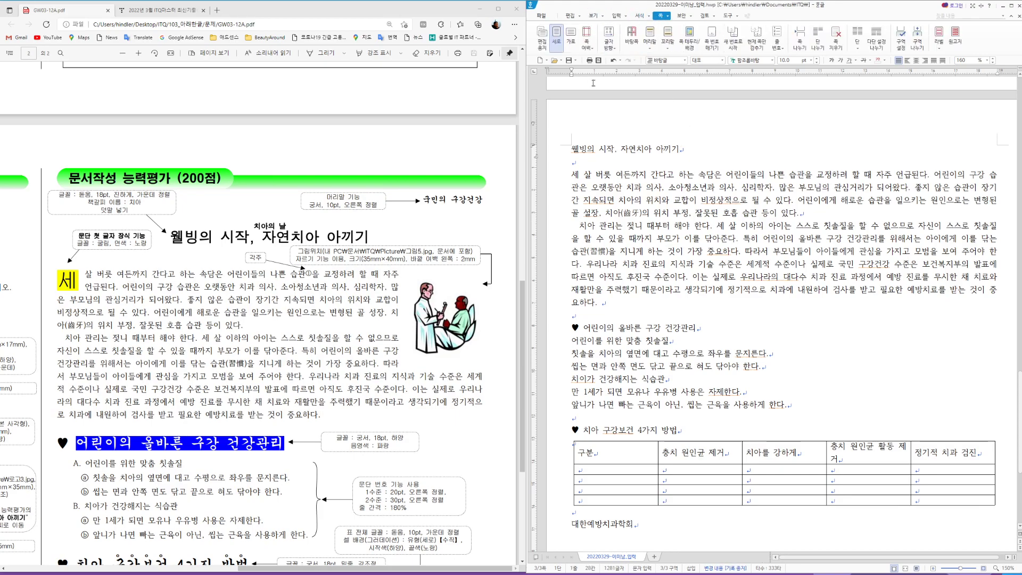
{"action": "left_click", "coordinate": [650, 40]}
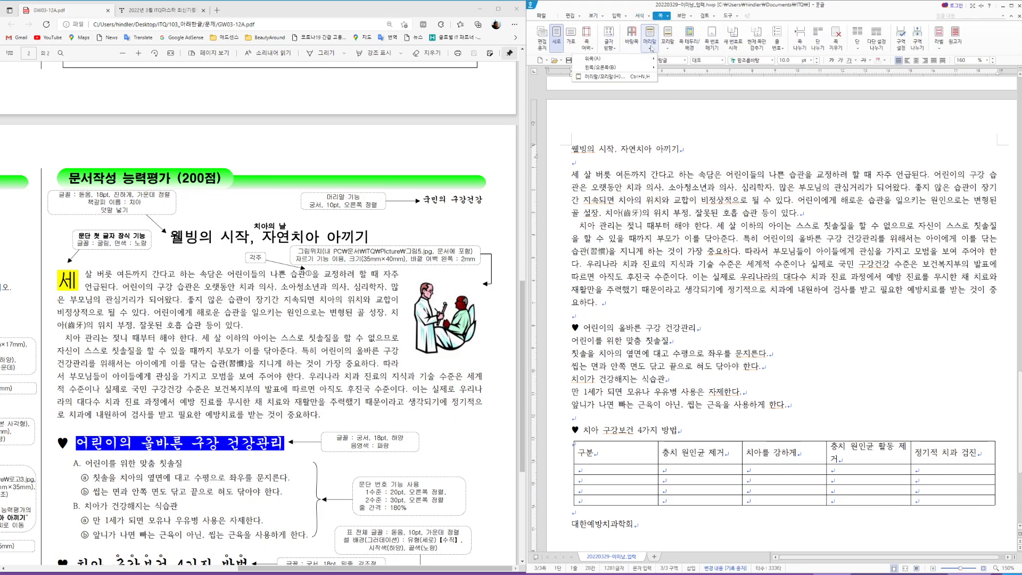
{"action": "left_click", "coordinate": [613, 77]}
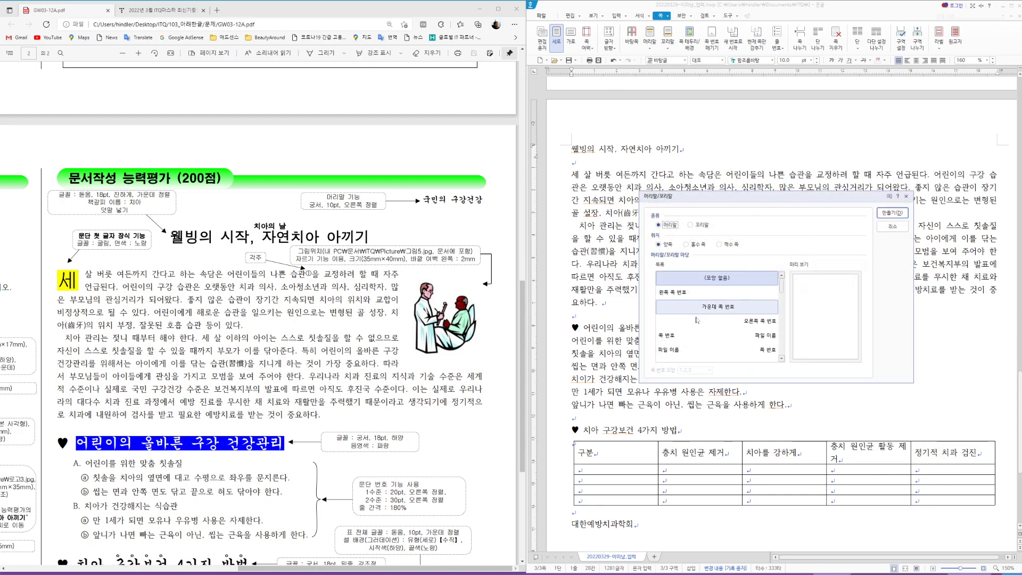
{"action": "left_click", "coordinate": [897, 214]}
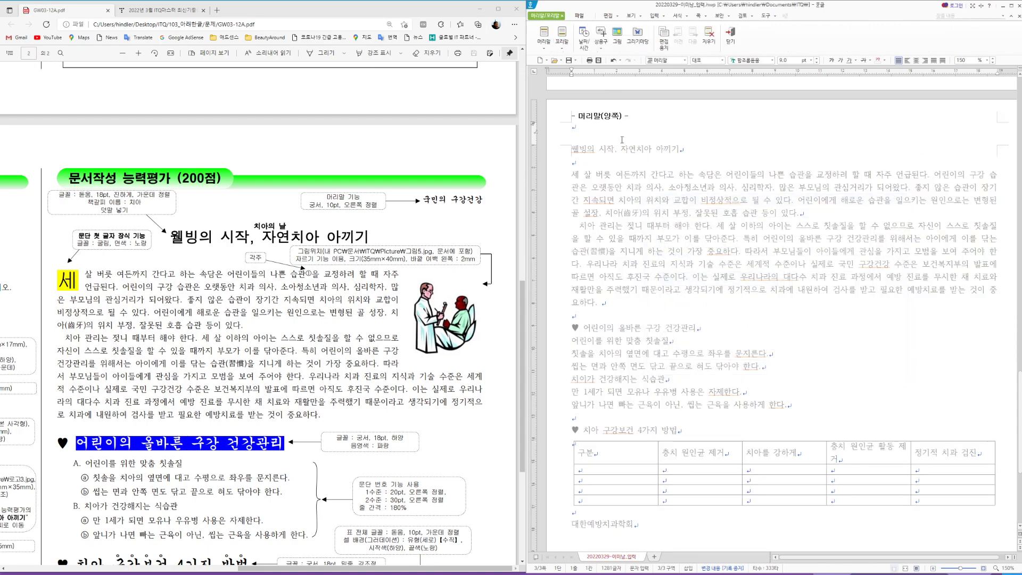
{"action": "type", "text": "ㄱ"}
{"action": "type", "text": "국민의 구강건ㄱ"}
{"action": "type", "text": "강"}
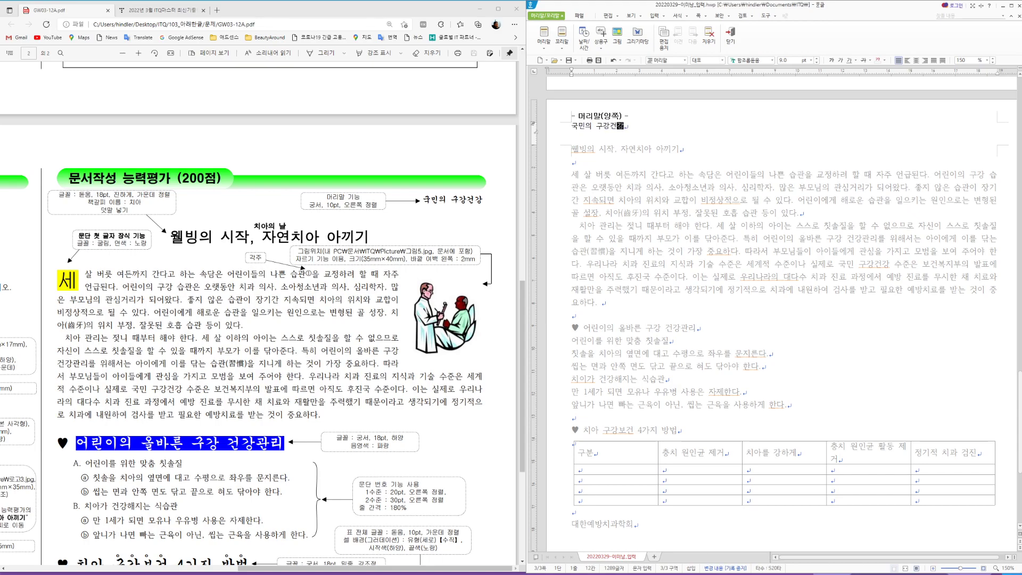
Step: Format the header text as 궁서 10pt, right-aligned, and close header editing
{"action": "key", "text": "shift+Left"}
{"action": "key", "text": "shift+Left"}
{"action": "key", "text": "shift+Left"}
{"action": "key", "text": "shift+Left"}
{"action": "key", "text": "shift+Left"}
{"action": "key", "text": "shift+Left"}
{"action": "key", "text": "shift+Left"}
{"action": "key", "text": "shift+Left"}
{"action": "left_click", "coordinate": [749, 60]}
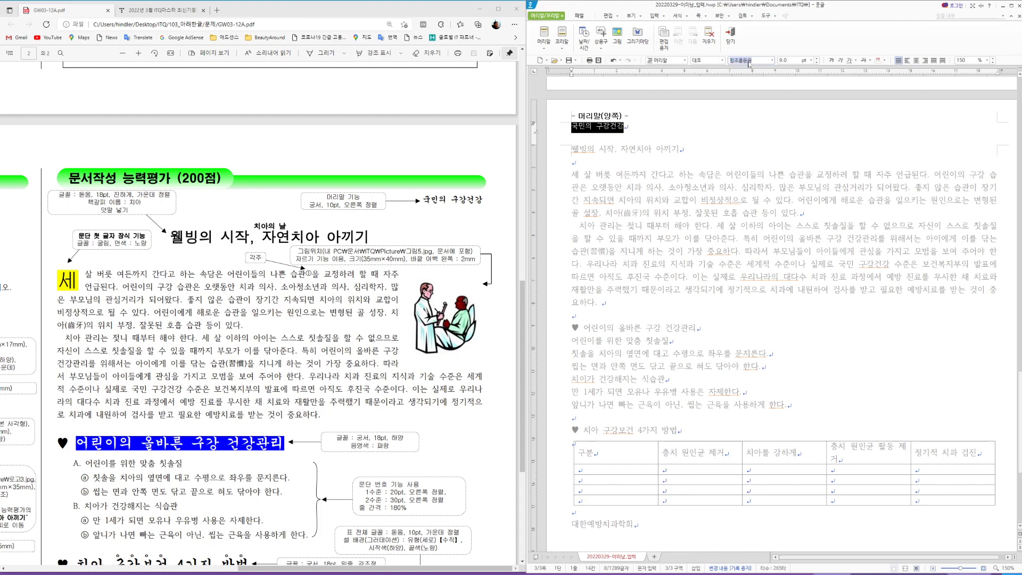
{"action": "type", "text": "궁서"}
{"action": "key", "text": "Return"}
{"action": "left_click", "coordinate": [784, 60]}
{"action": "type", "text": "10"}
{"action": "key", "text": "Return"}
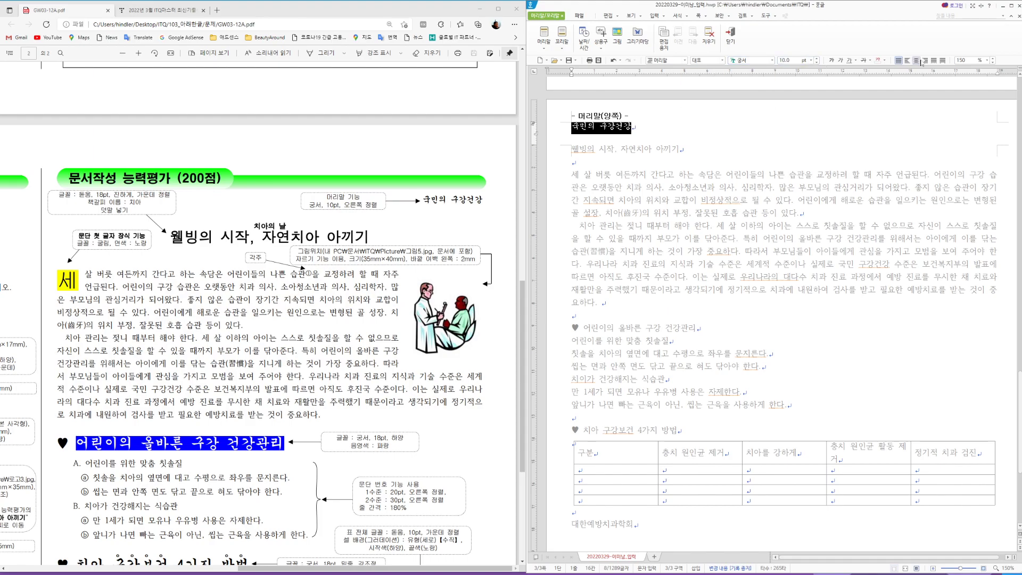
{"action": "left_click", "coordinate": [924, 60]}
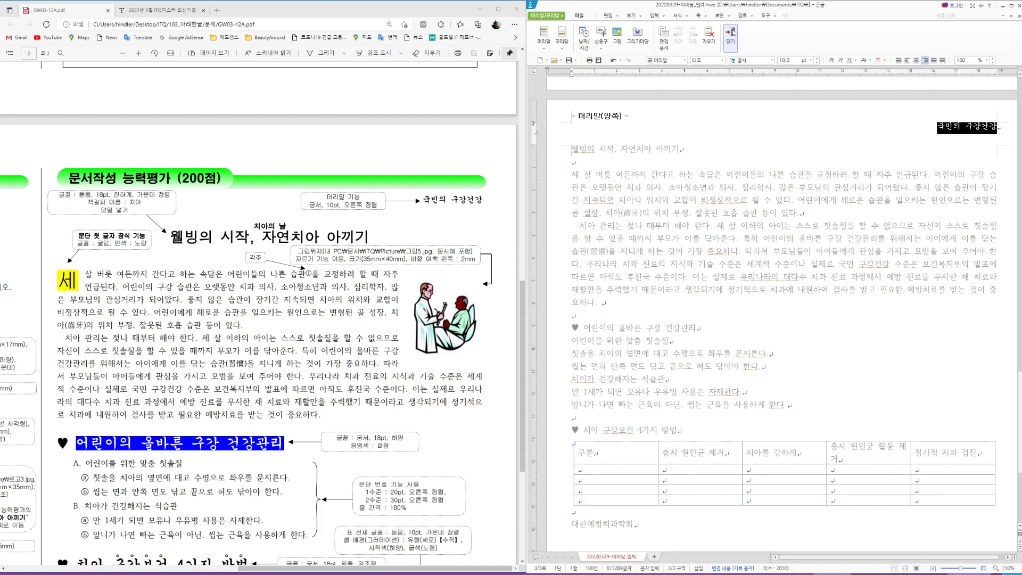
{"action": "left_click", "coordinate": [731, 35]}
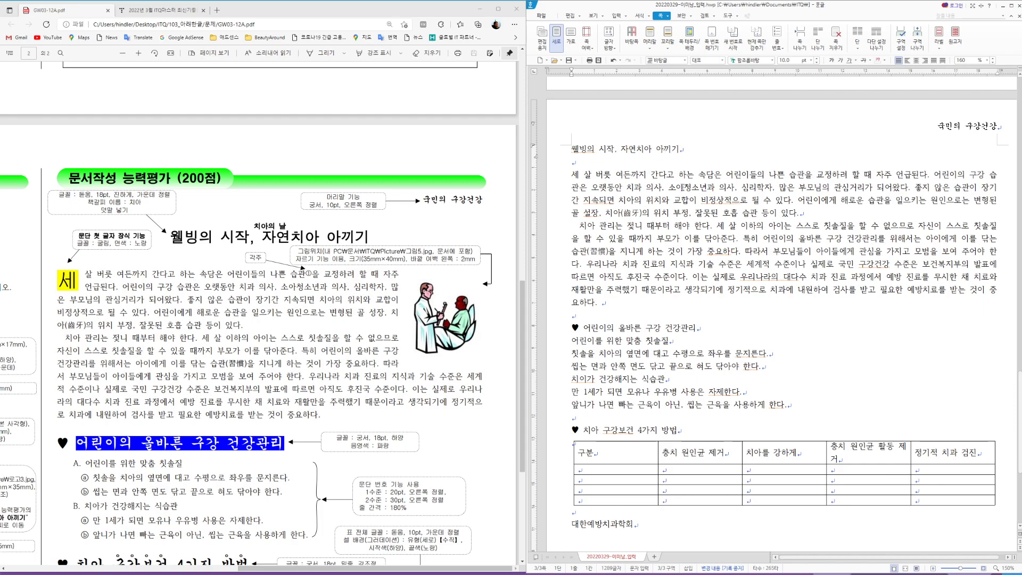
Step: Select the title line and set its font to 돋움
{"action": "key", "text": "Hangul"}
{"action": "triple_click", "coordinate": [637, 150]}
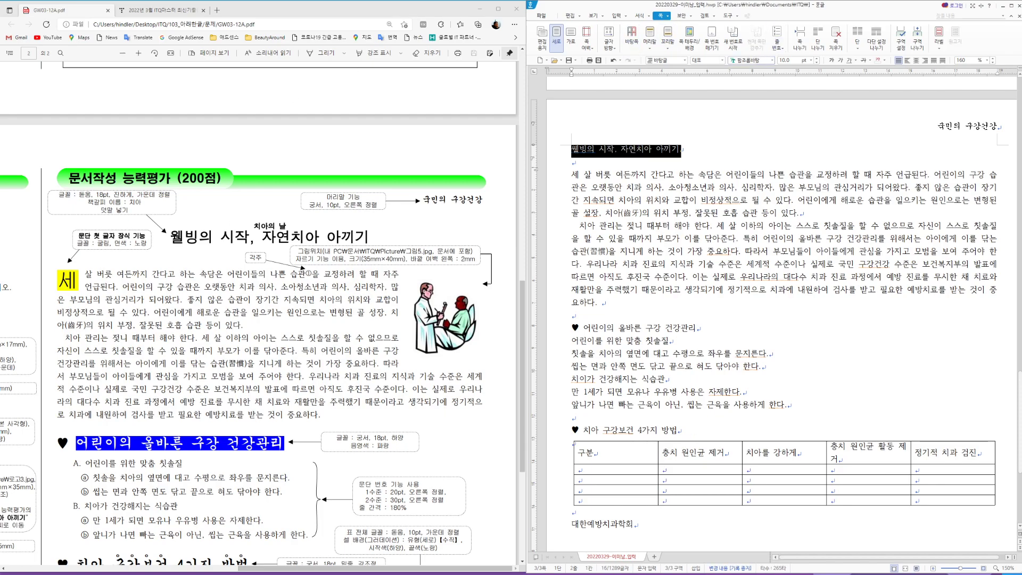
{"action": "left_click", "coordinate": [755, 60]}
{"action": "type", "text": "돋움"}
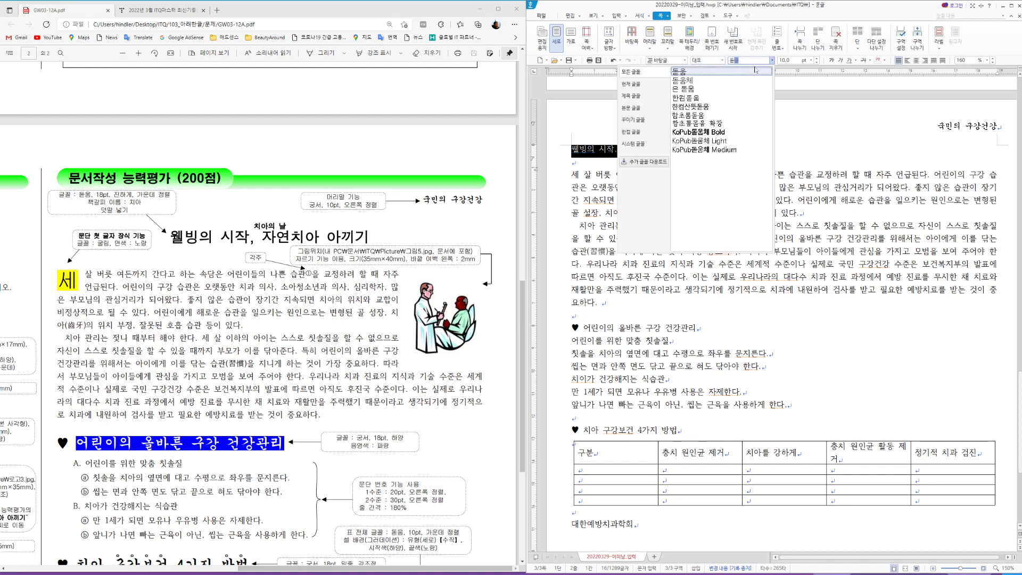
{"action": "key", "text": "Return"}
{"action": "left_click", "coordinate": [748, 60]}
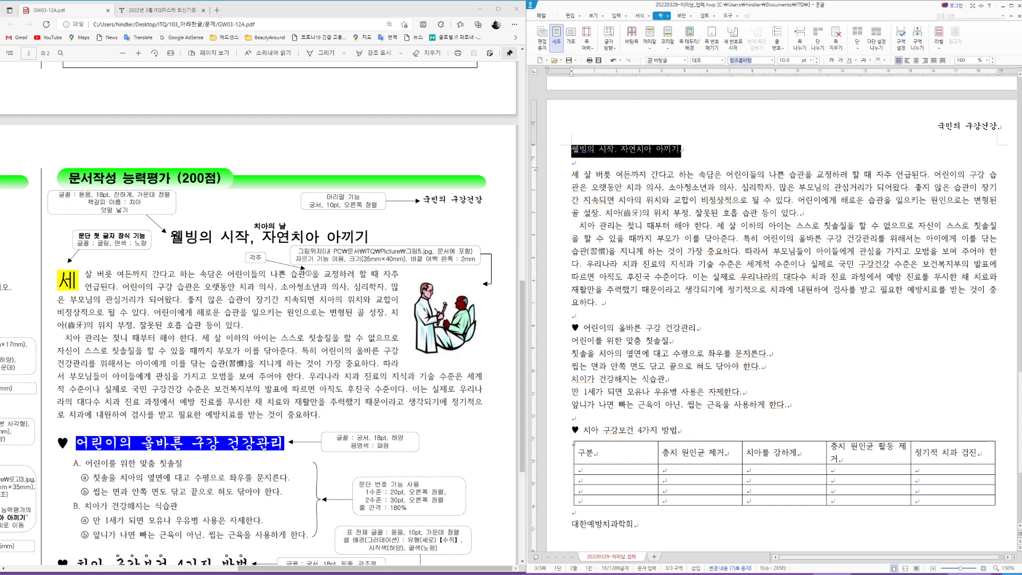
{"action": "type", "text": "돋움"}
{"action": "key", "text": "Return"}
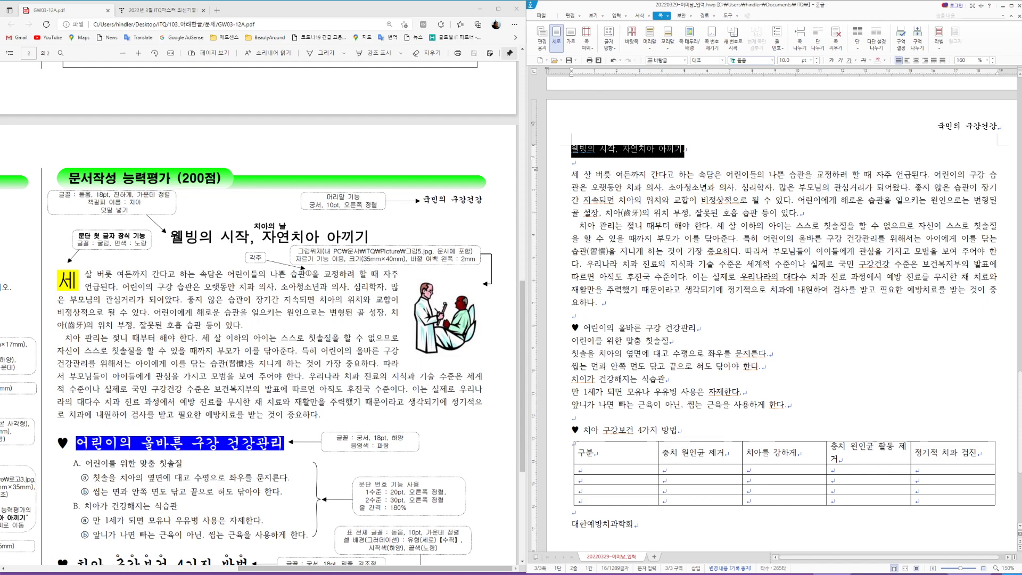
Step: Make the title 18pt, bold and centred
{"action": "left_click", "coordinate": [785, 60]}
{"action": "type", "text": "18"}
{"action": "key", "text": "Return"}
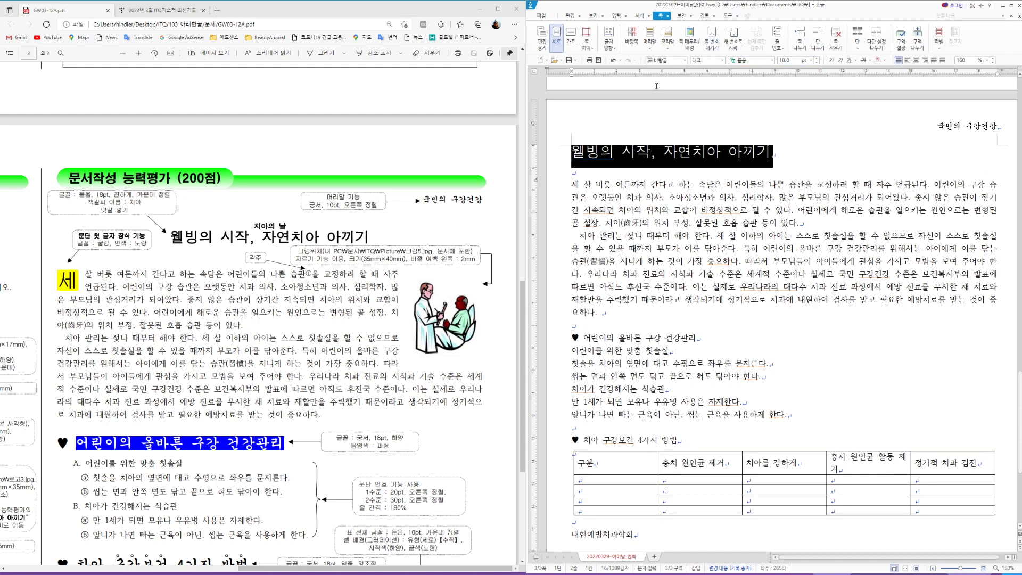
{"action": "left_click", "coordinate": [832, 60]}
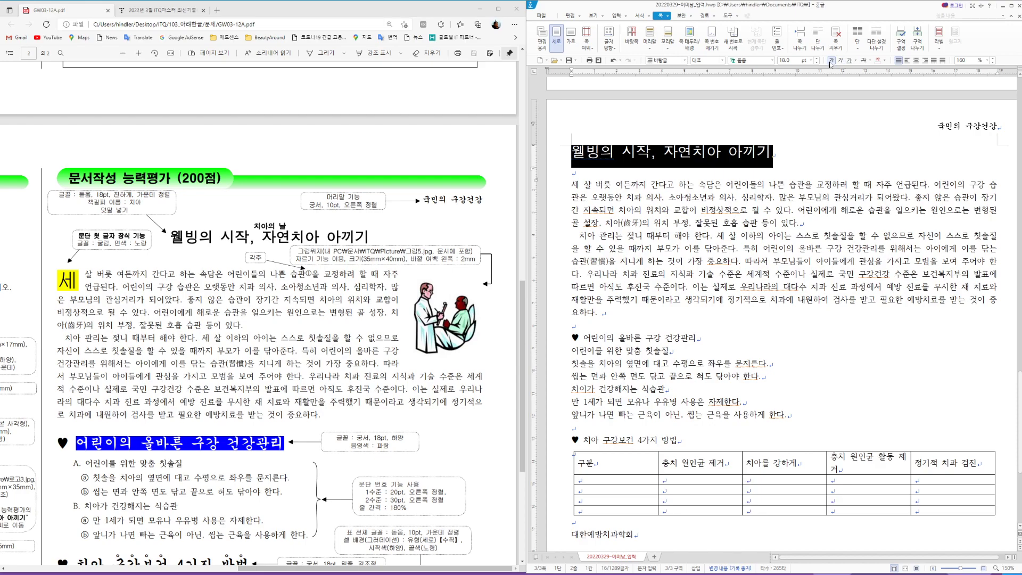
{"action": "left_click", "coordinate": [916, 61]}
{"action": "left_click", "coordinate": [849, 221]}
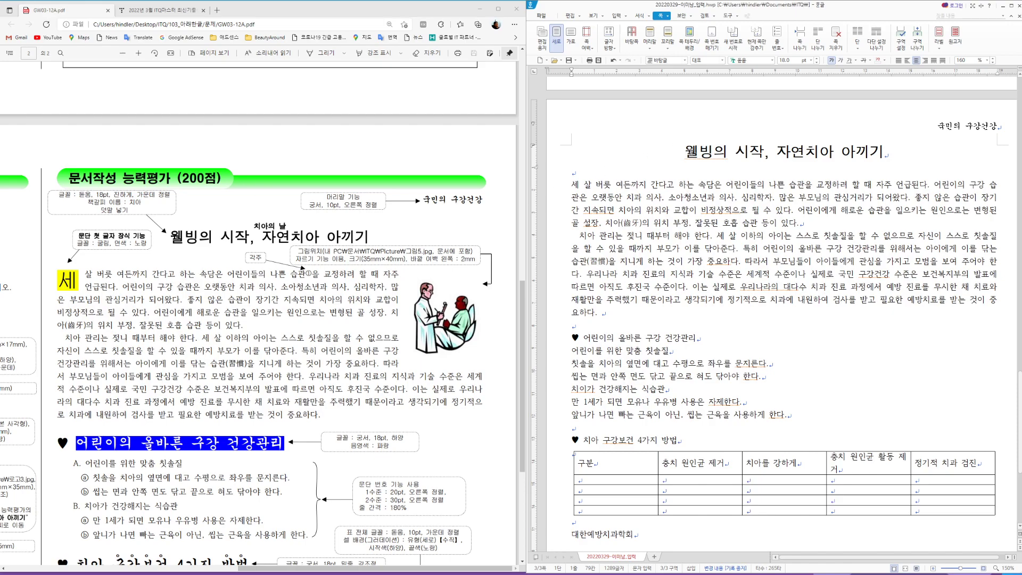
{"action": "left_click", "coordinate": [686, 153]}
{"action": "left_click", "coordinate": [616, 16]}
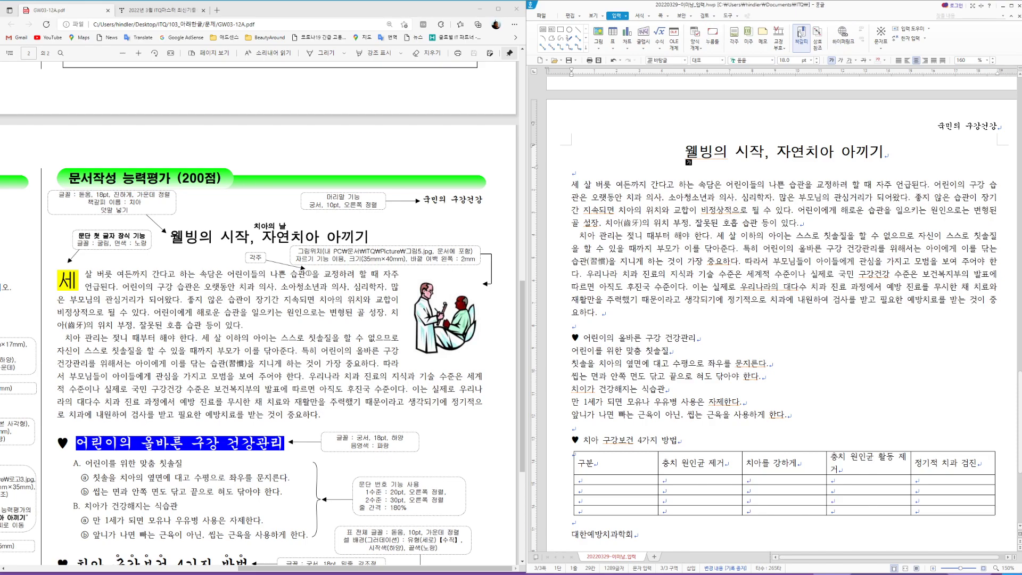
Step: Insert a bookmark named 치아 at the start of the title
{"action": "left_click", "coordinate": [801, 34]}
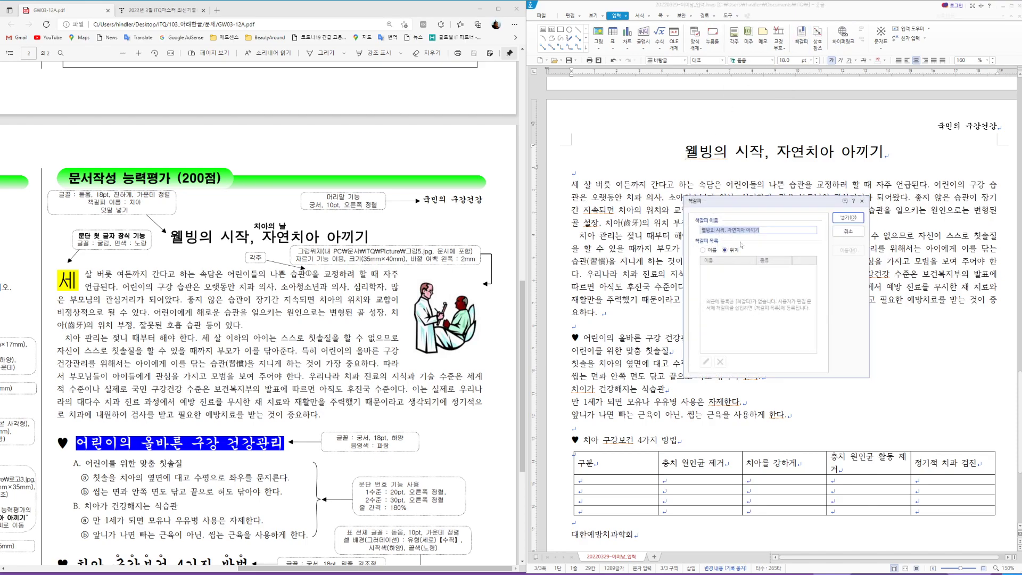
{"action": "type", "text": "치아"}
{"action": "left_click", "coordinate": [848, 218]}
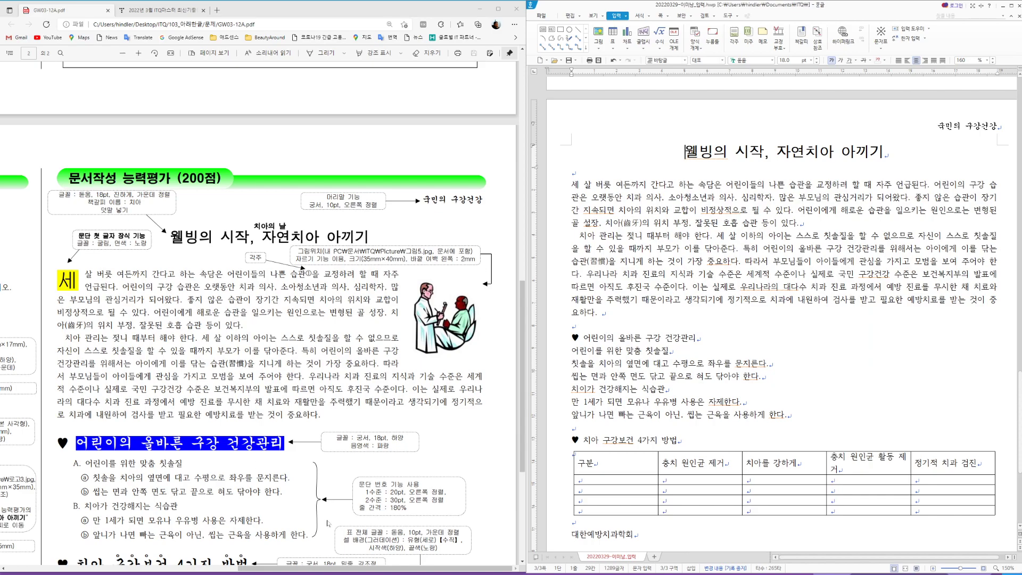
Step: Hyperlink the Hankook logo picture to the 치아 bookmark in this document
{"action": "left_click_drag", "start_coordinate": [345, 570], "coordinate": [112, 570]}
{"action": "scroll", "coordinate": [728, 367], "scroll_direction": "up", "scroll_amount": 3}
{"action": "scroll", "coordinate": [728, 367], "scroll_direction": "up", "scroll_amount": 10}
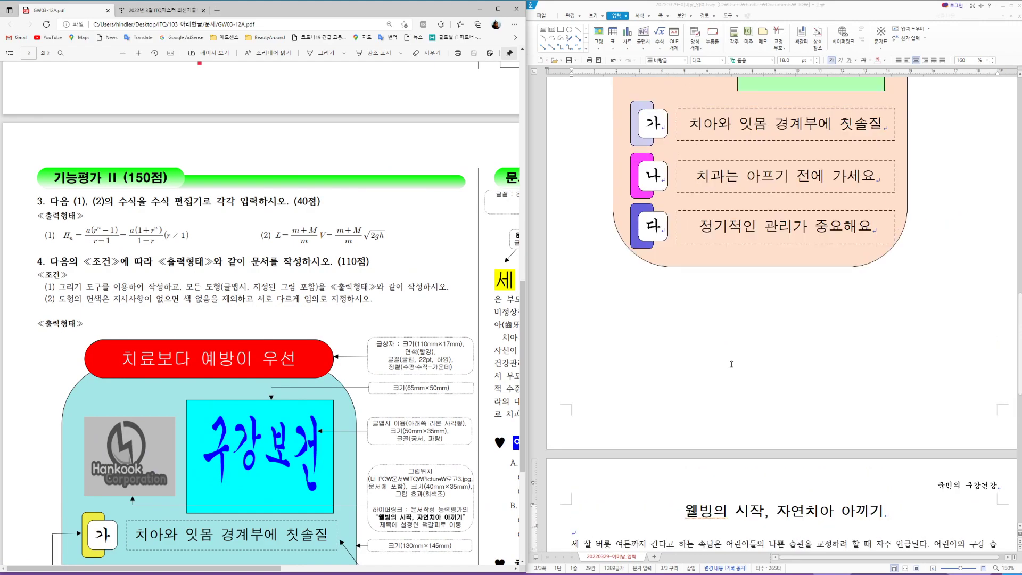
{"action": "right_click", "coordinate": [673, 219]}
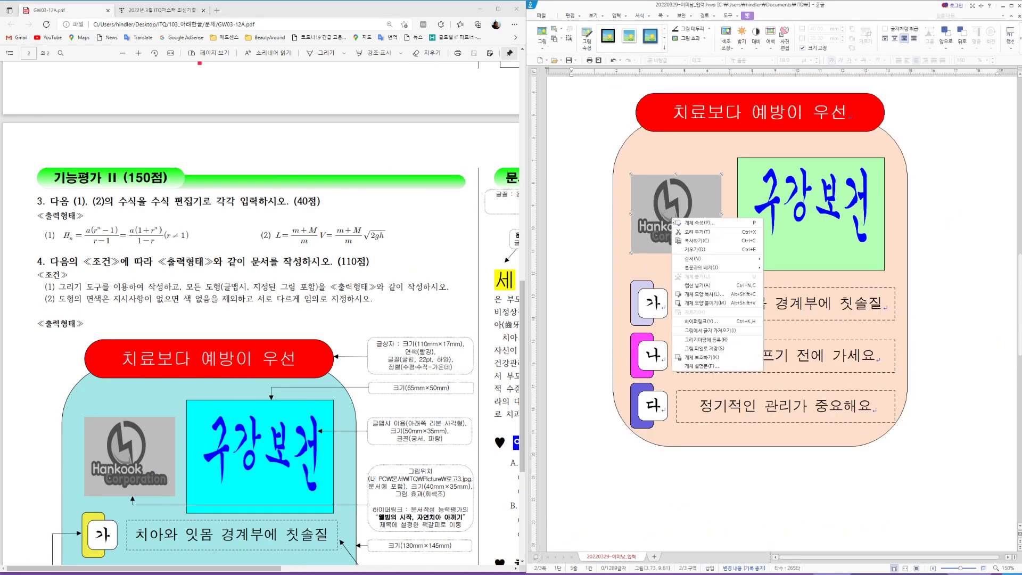
{"action": "left_click", "coordinate": [701, 322]}
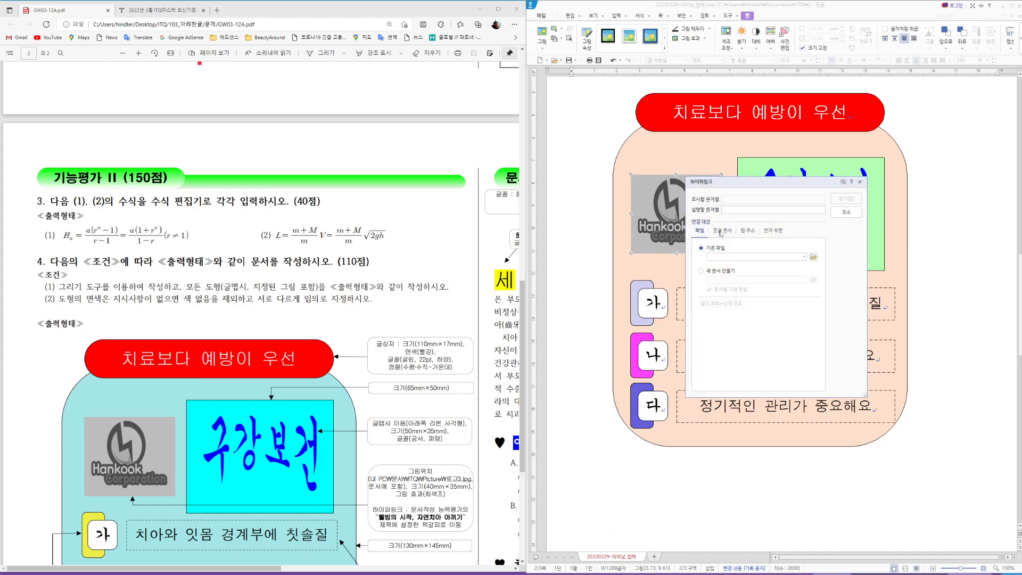
{"action": "left_click", "coordinate": [721, 232]}
{"action": "left_click", "coordinate": [741, 294]}
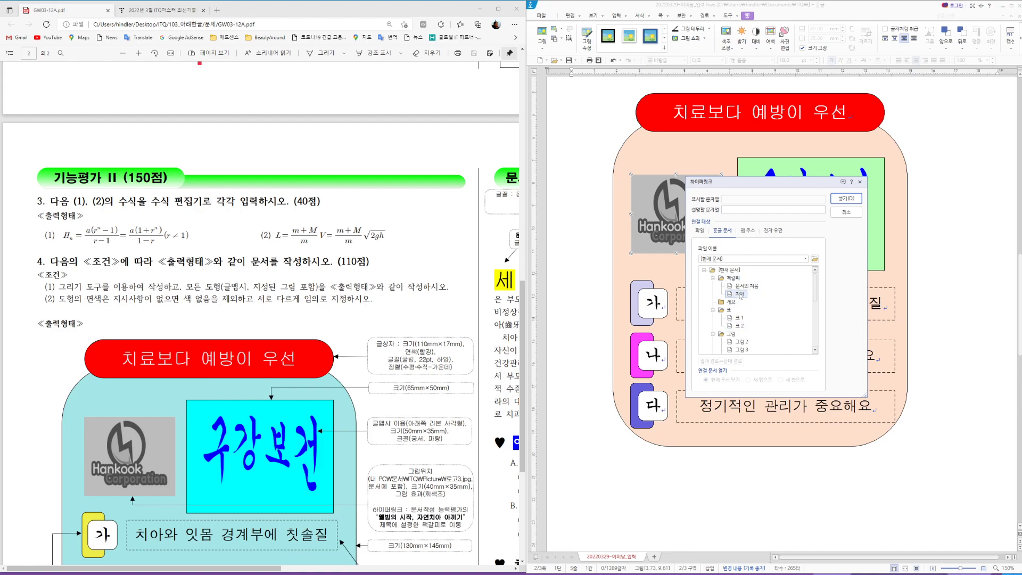
{"action": "left_click", "coordinate": [848, 199]}
Step: Follow the logo's link to confirm it jumps to the page-3 title
{"action": "scroll", "coordinate": [691, 249], "scroll_direction": "up", "scroll_amount": 1}
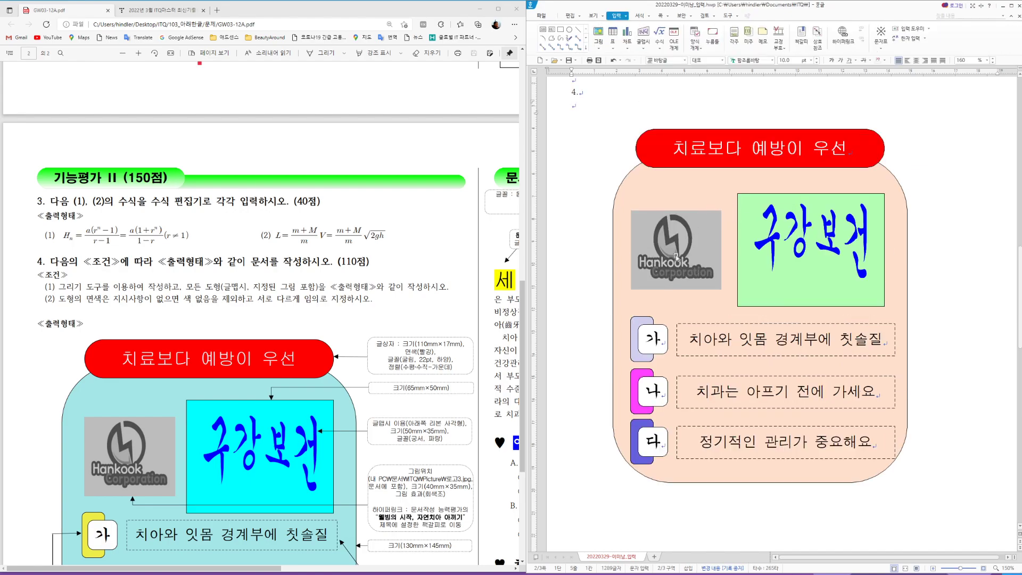
{"action": "mouse_move", "coordinate": [674, 247]}
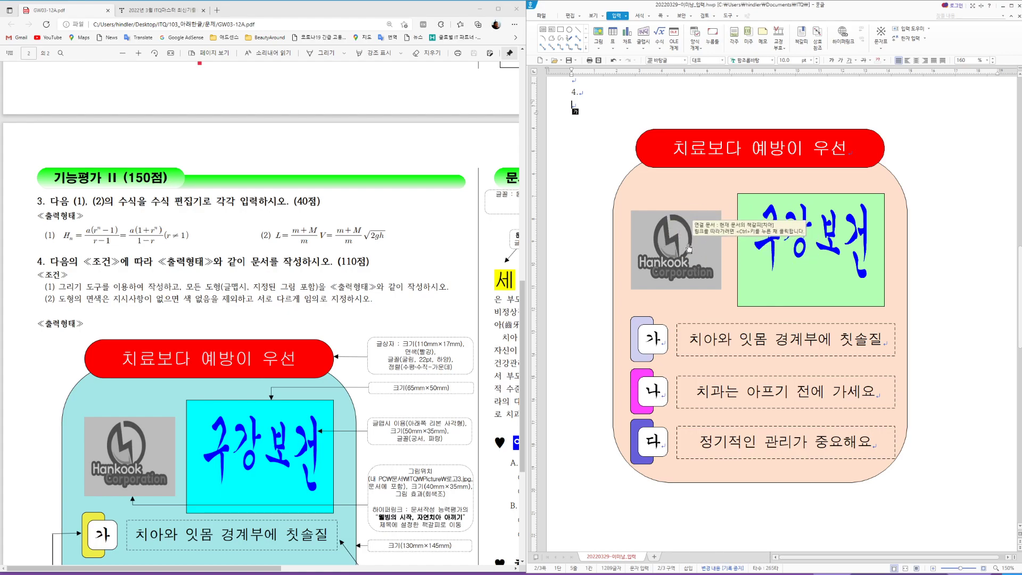
{"action": "left_click", "coordinate": [688, 249], "text": "ctrl"}
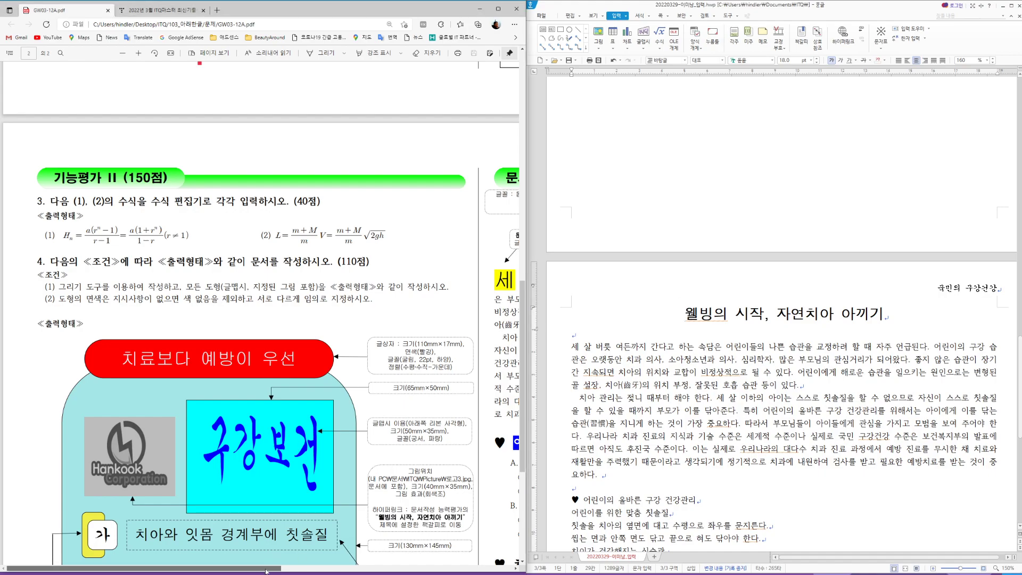
Step: Select the whole title '웰빙의 시작, 자연치아 아끼기' and bring up the 입력 menu
{"action": "left_click_drag", "start_coordinate": [266, 571], "coordinate": [499, 571]}
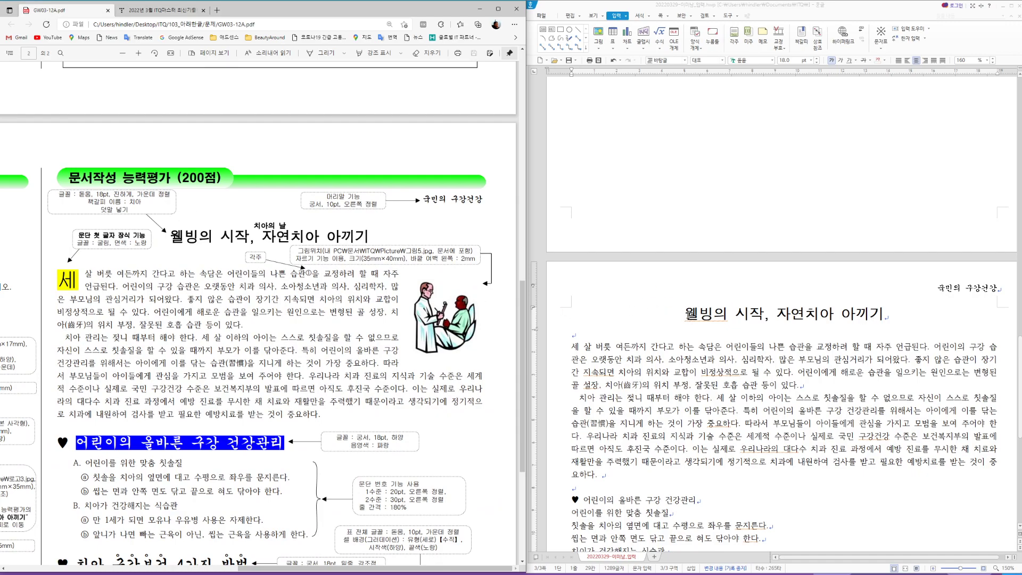
{"action": "left_click_drag", "start_coordinate": [684, 314], "coordinate": [887, 314]}
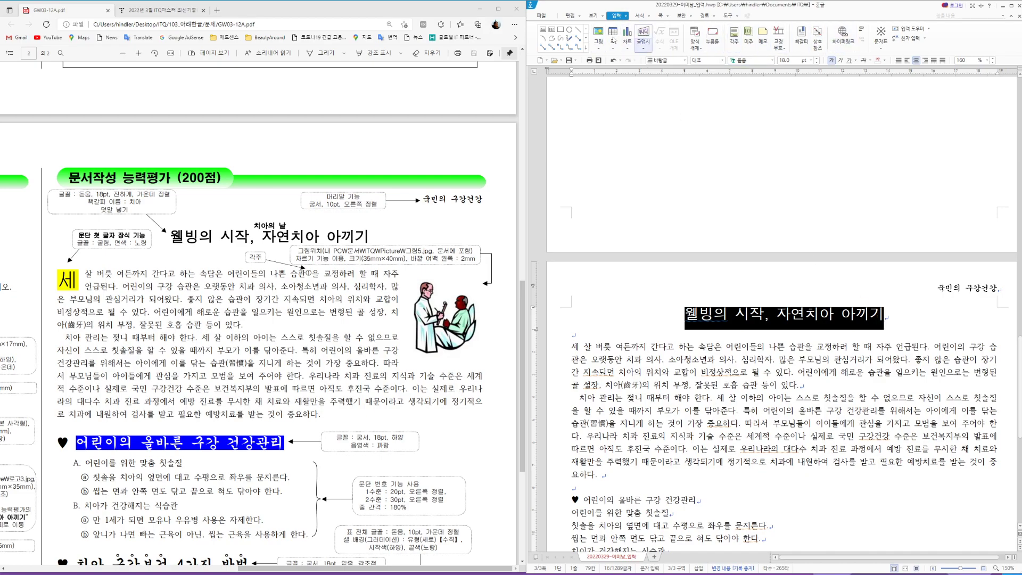
{"action": "left_click", "coordinate": [626, 17]}
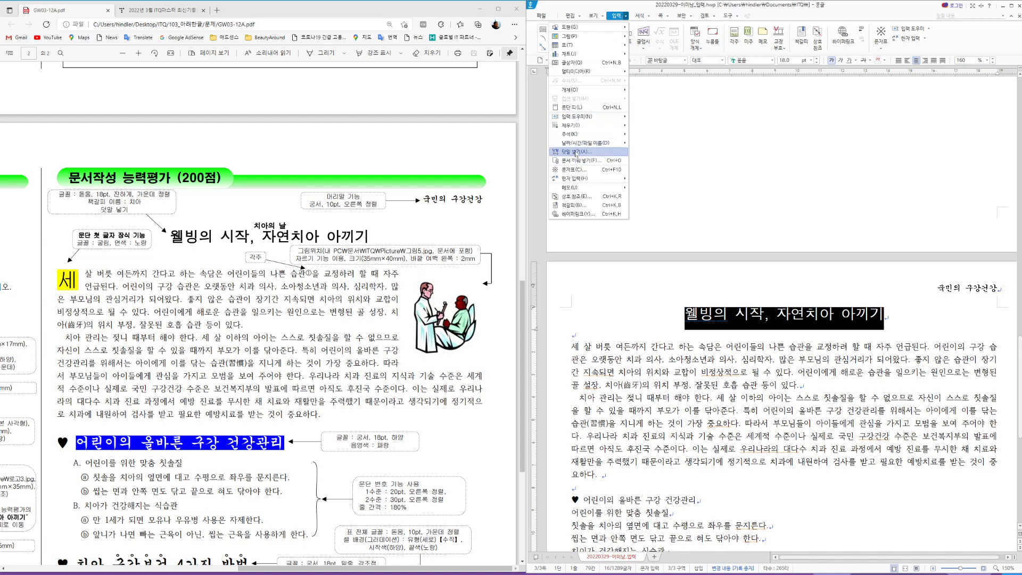
Step: Add ruby text '치아의 날' above the title, keeping position 위
{"action": "left_click", "coordinate": [577, 151]}
{"action": "left_click_drag", "start_coordinate": [783, 239], "coordinate": [781, 133]}
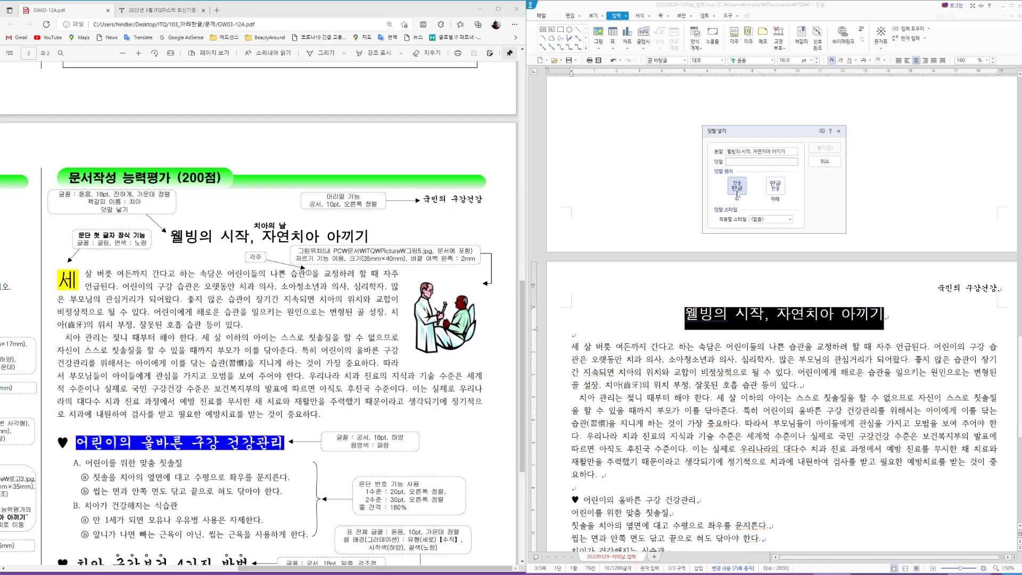
{"action": "type", "text": "치아의 날"}
{"action": "left_click", "coordinate": [825, 147]}
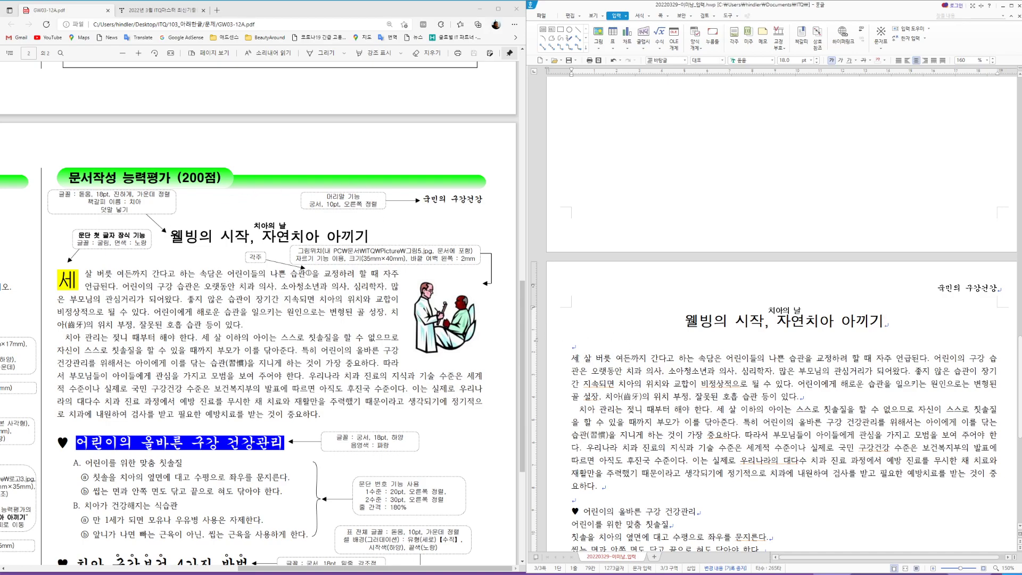
Step: Place the cursor at the first paragraph's opening character 세 and bring up Drop Cap
{"action": "left_click", "coordinate": [607, 358]}
{"action": "left_click_drag", "start_coordinate": [571, 359], "coordinate": [579, 360]}
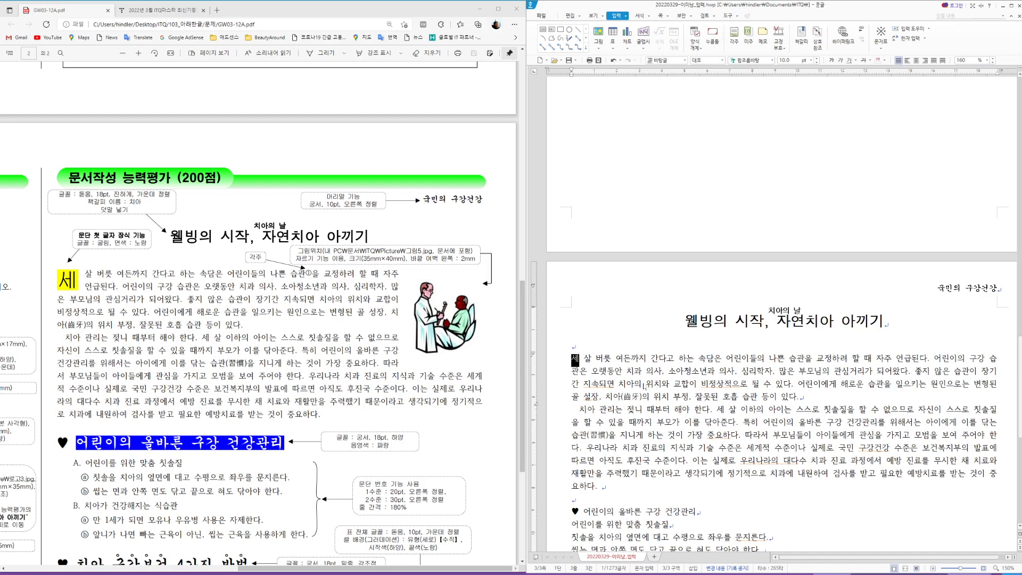
{"action": "left_click", "coordinate": [680, 427]}
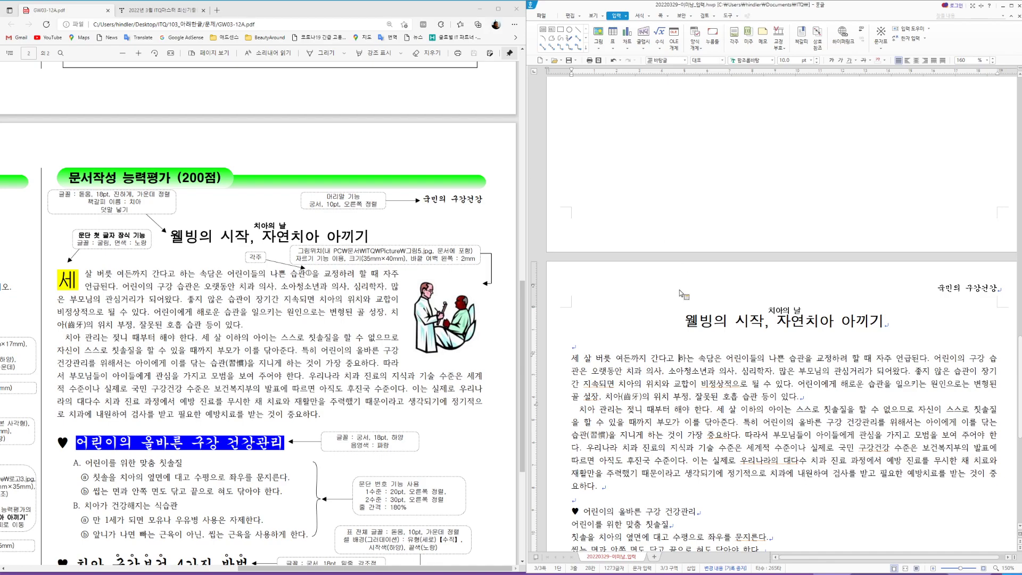
{"action": "left_click", "coordinate": [680, 358]}
{"action": "left_click", "coordinate": [639, 16]}
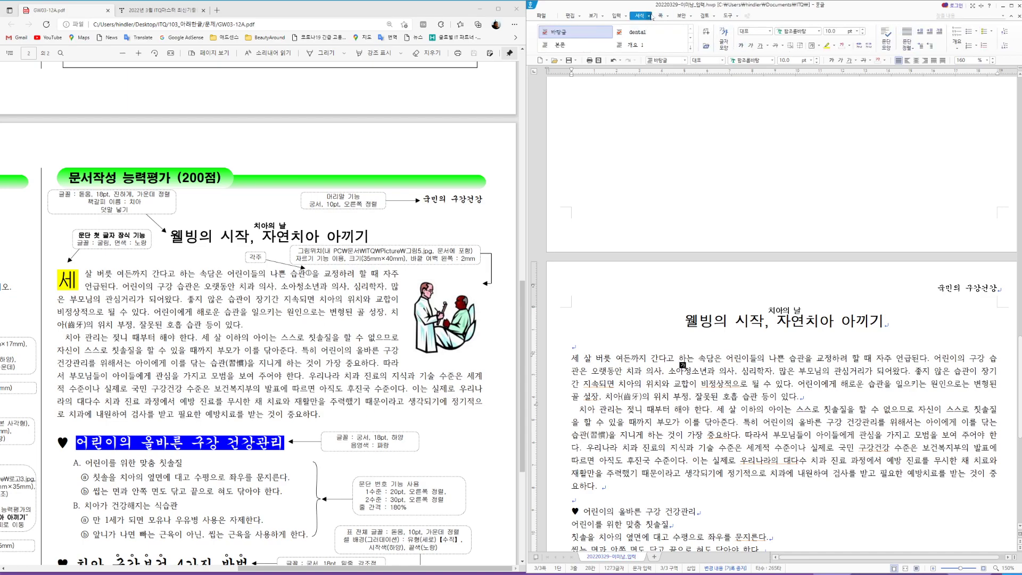
{"action": "left_click", "coordinate": [625, 16]}
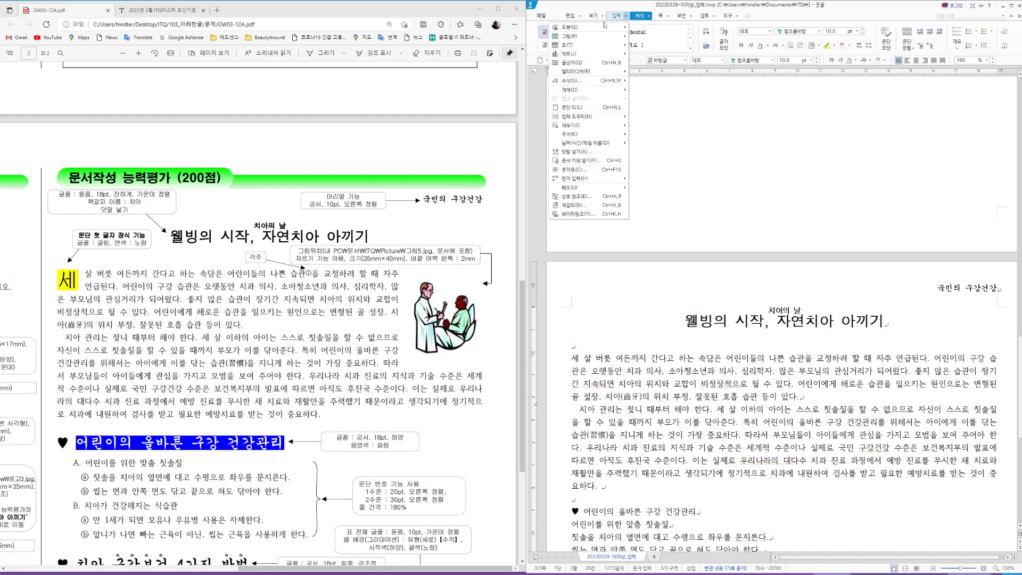
{"action": "left_click", "coordinate": [649, 16]}
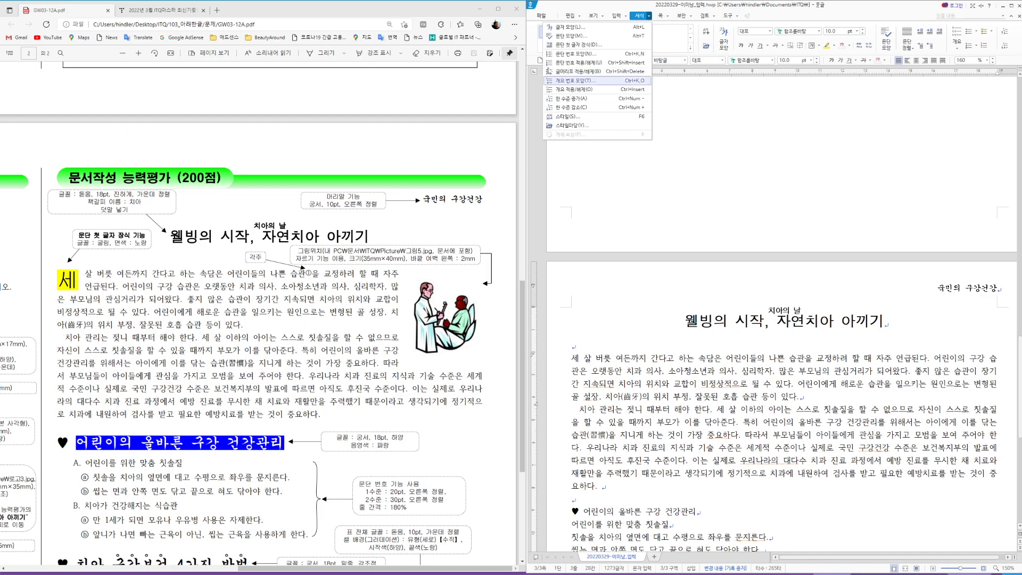
{"action": "left_click", "coordinate": [581, 45]}
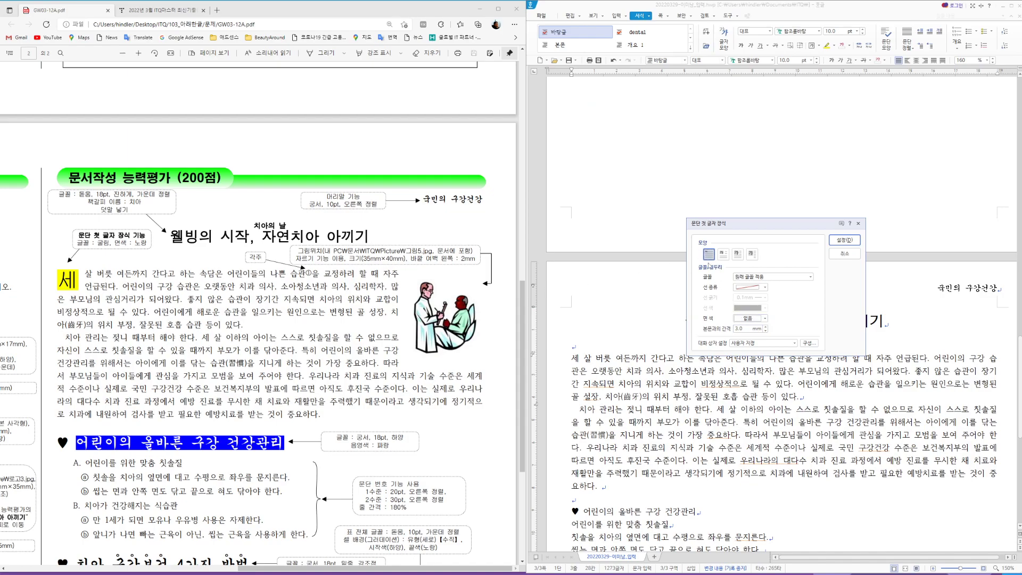
Step: Make 세 a two-line 굴림 drop cap with a yellow background
{"action": "left_click", "coordinate": [720, 257]}
{"action": "left_click", "coordinate": [780, 278]}
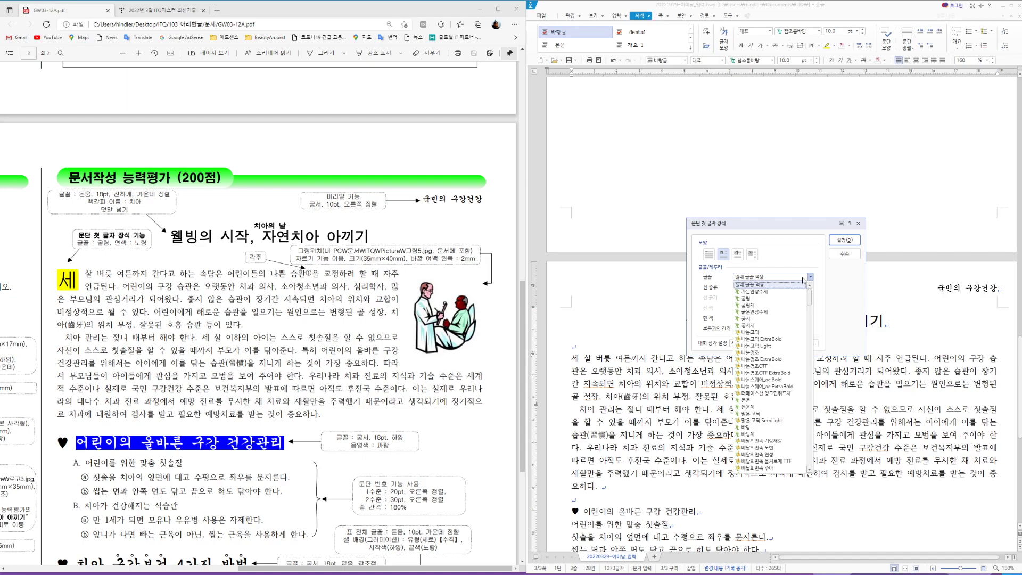
{"action": "left_click", "coordinate": [756, 299]}
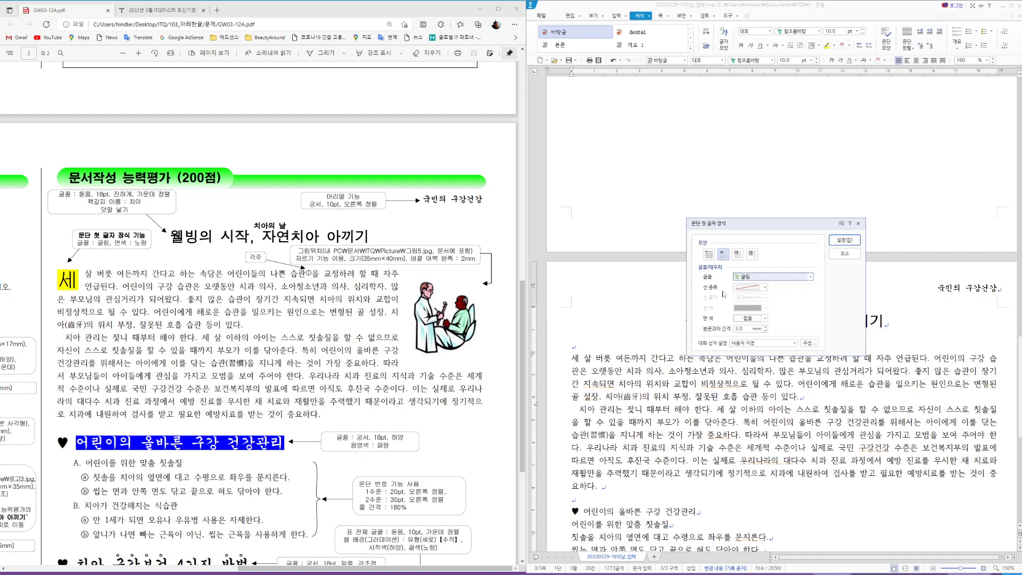
{"action": "left_click", "coordinate": [766, 318]}
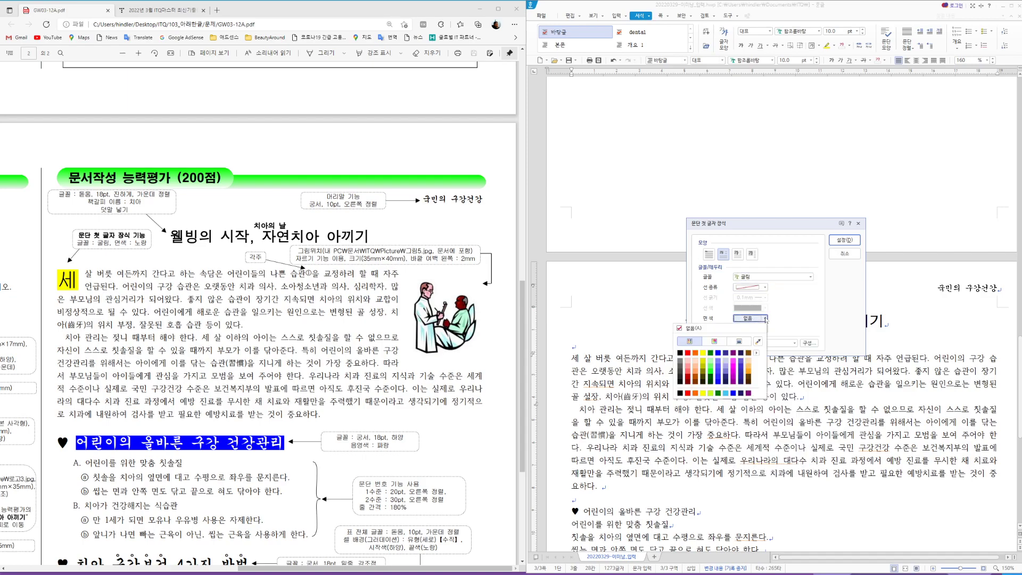
{"action": "left_click", "coordinate": [703, 392]}
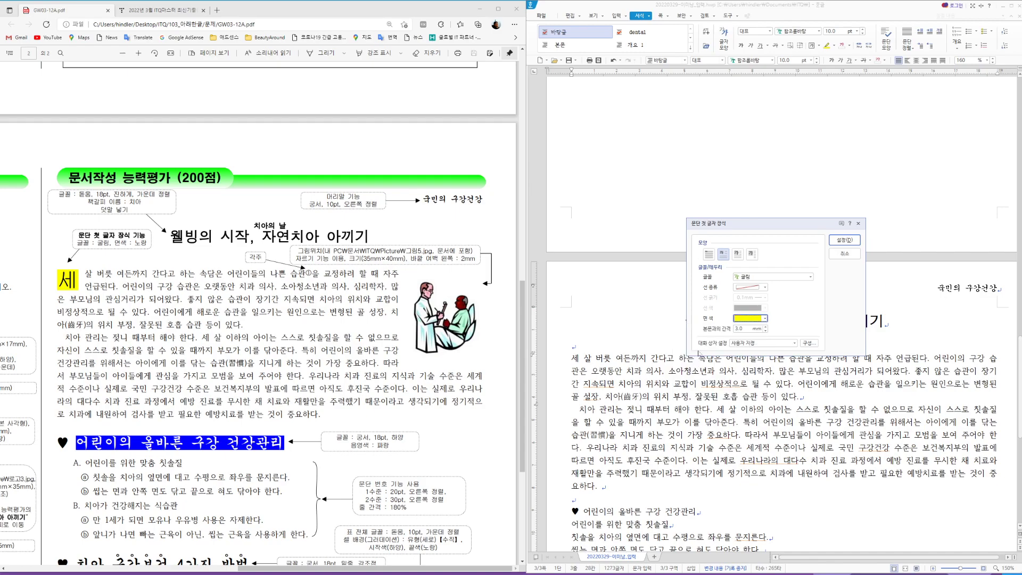
{"action": "left_click", "coordinate": [844, 240]}
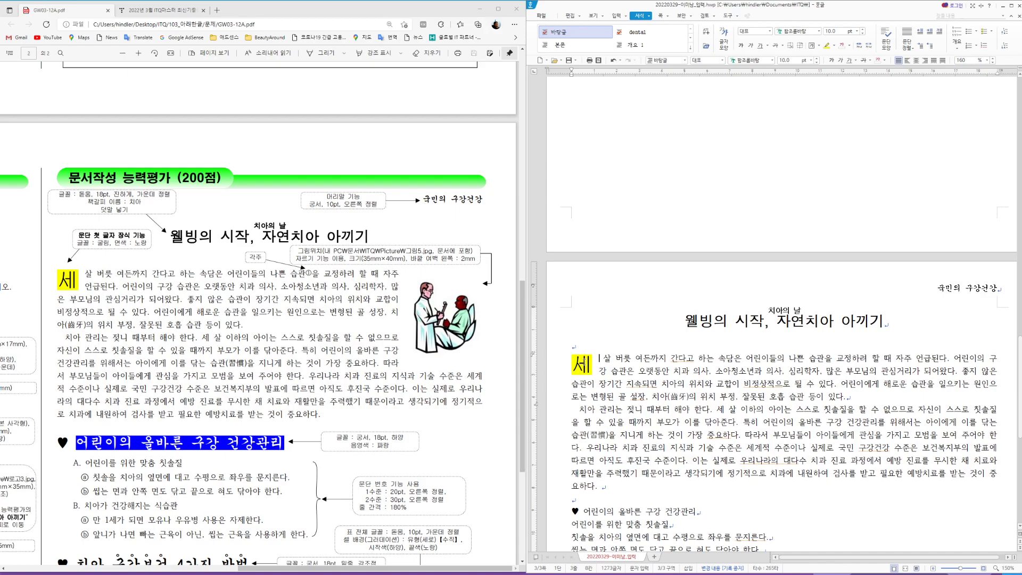
Step: Delete the space after the drop cap and move to the first line's end
{"action": "key", "text": "Hangul"}
{"action": "key", "text": "Delete"}
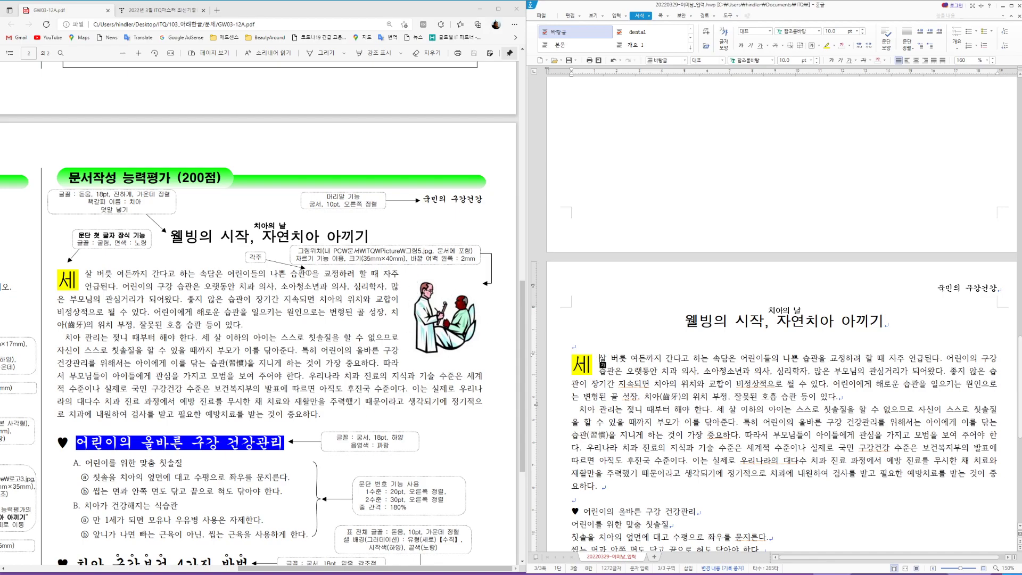
{"action": "scroll", "coordinate": [815, 385], "scroll_direction": "down", "scroll_amount": 1}
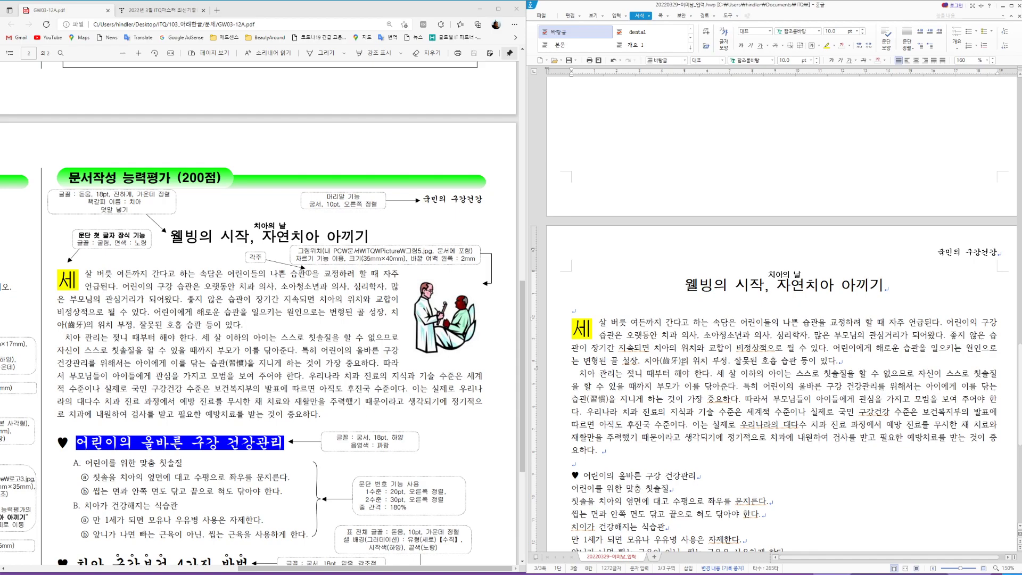
{"action": "key", "text": "Hangul"}
{"action": "key", "text": "End"}
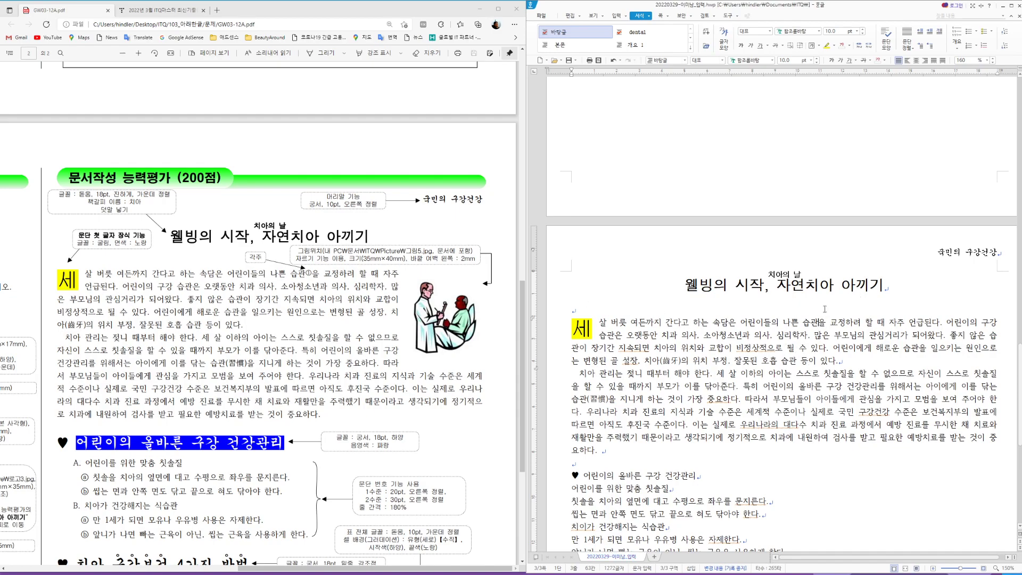
{"action": "left_click", "coordinate": [611, 18]}
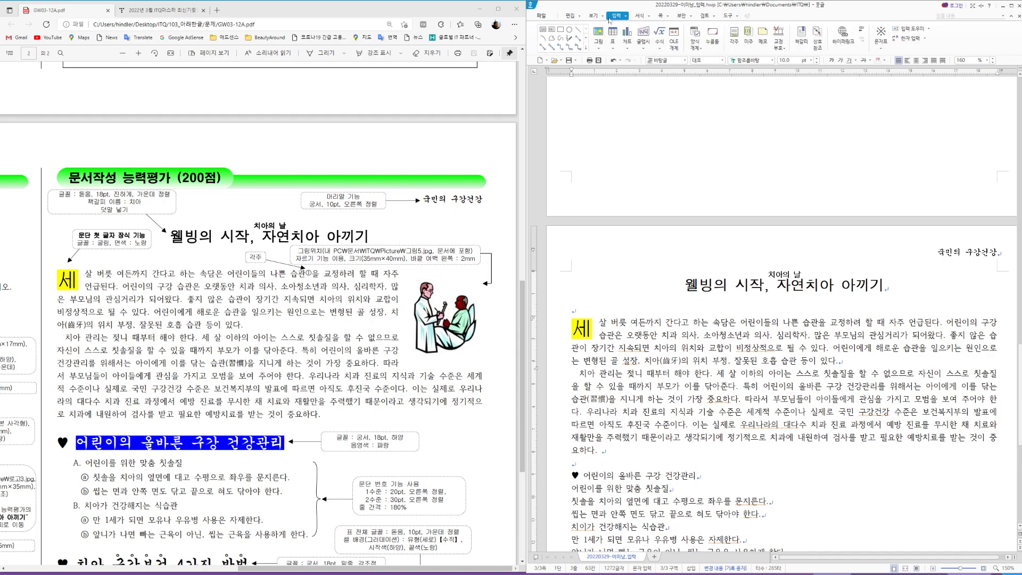
Step: Add footnote ① to 습관 reading '어떤 행위를 오랫동안 되풀이하는 과정에서 저절로 익혀진 행동 방식'
{"action": "left_click", "coordinate": [739, 47]}
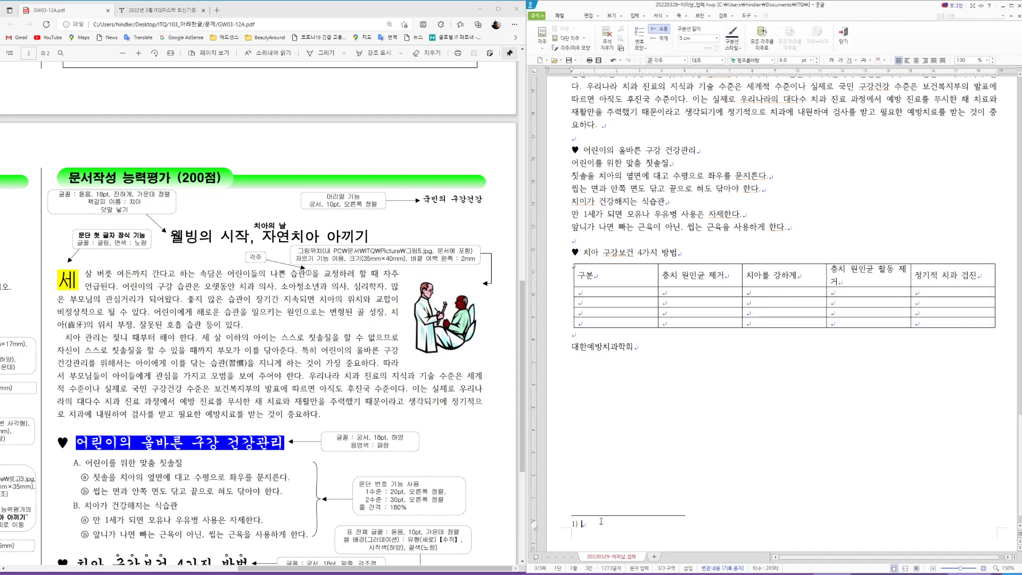
{"action": "scroll", "coordinate": [336, 458], "scroll_direction": "down", "scroll_amount": 4}
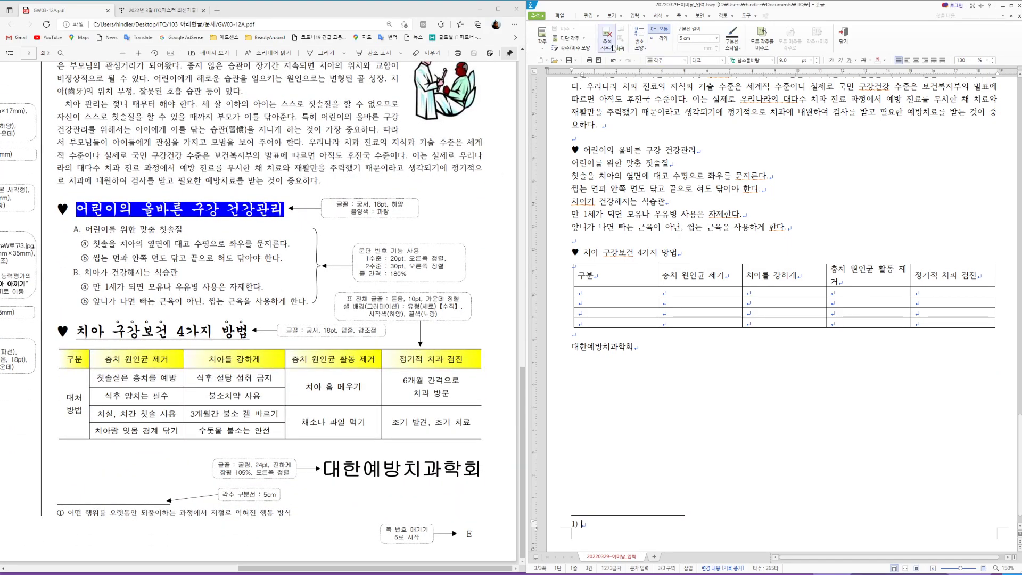
{"action": "left_click", "coordinate": [643, 49]}
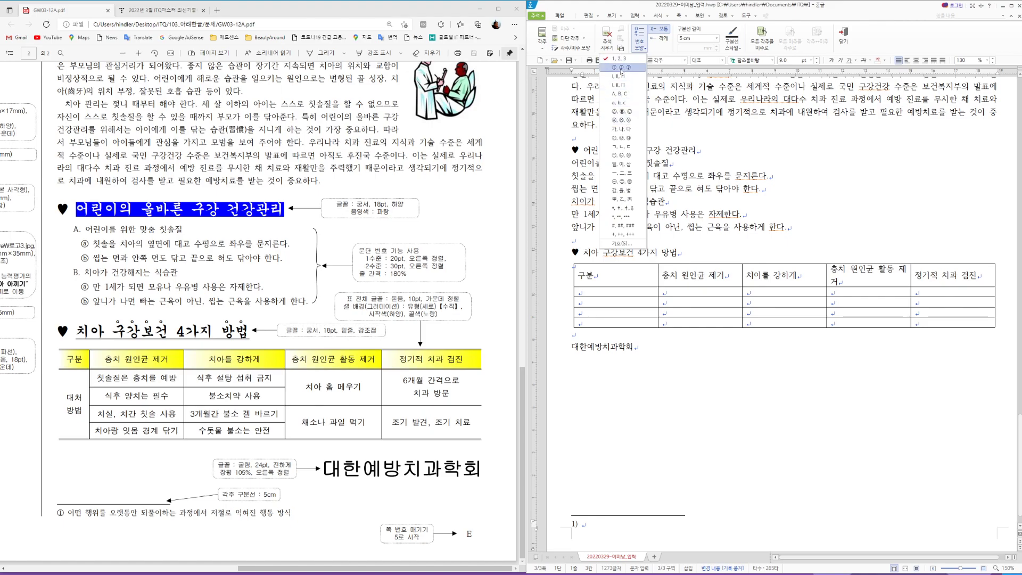
{"action": "left_click", "coordinate": [621, 68]}
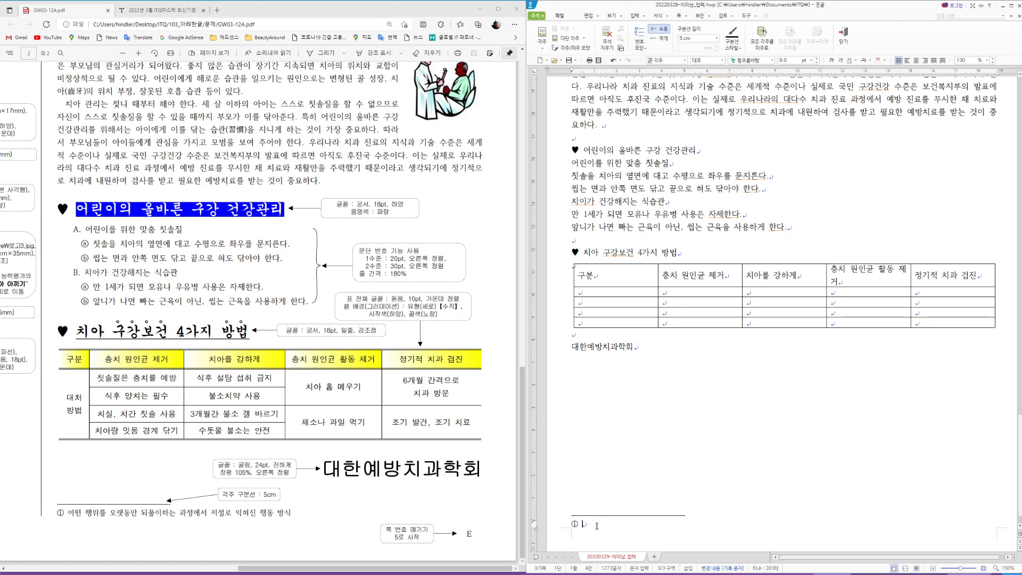
{"action": "type", "text": "어떤 행위를 오랫동안 "}
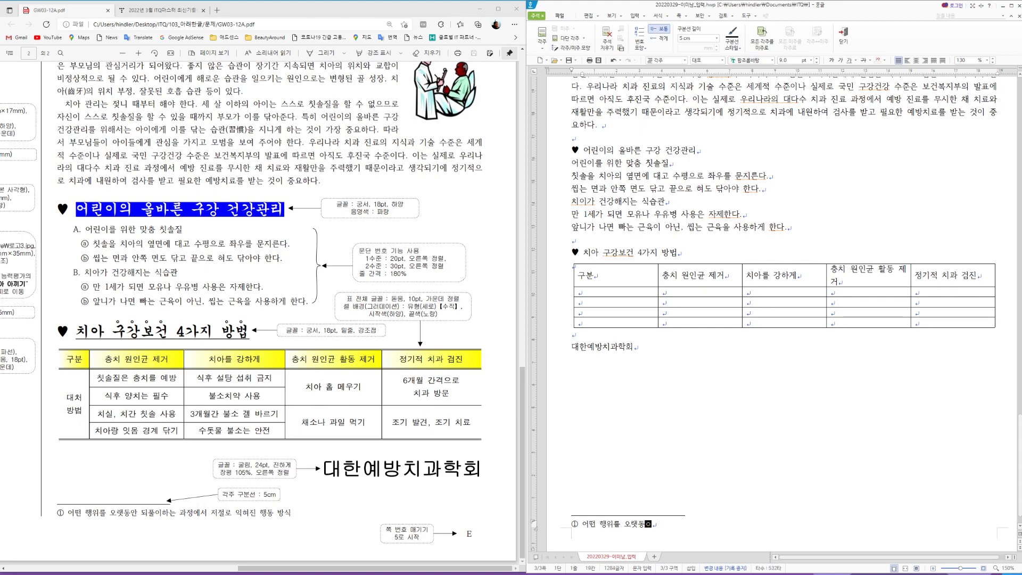
{"action": "type", "text": "되풀이하는 ㄱ과정에서 "}
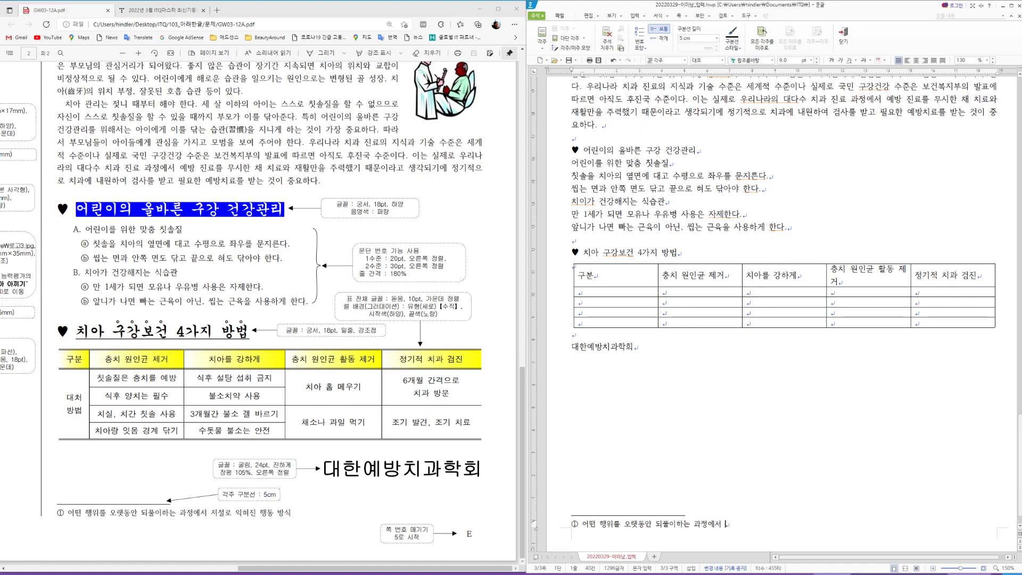
{"action": "type", "text": "저절로 익혀진 행도"}
{"action": "type", "text": "ㅇ 방식"}
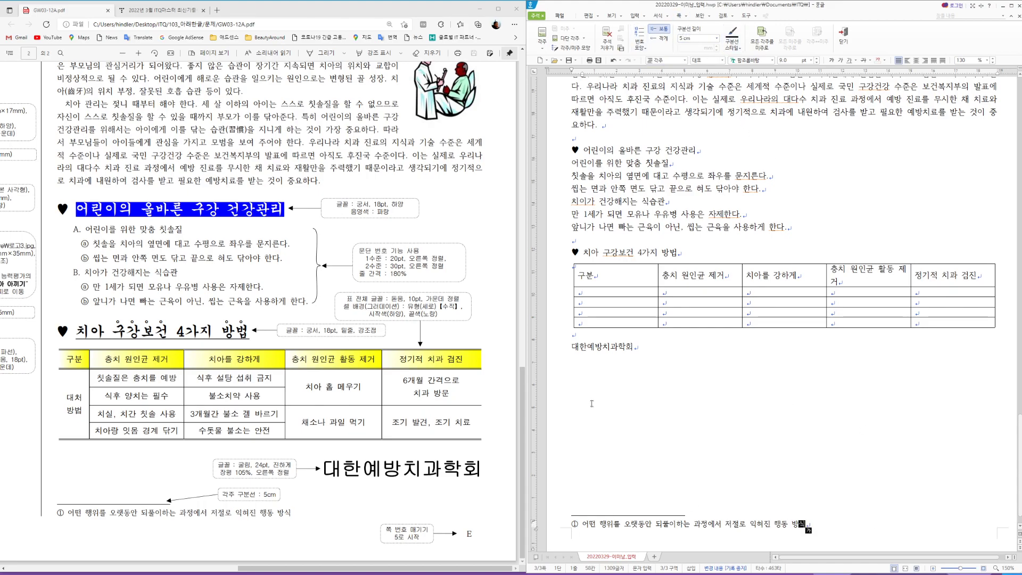
{"action": "left_click", "coordinate": [844, 34]}
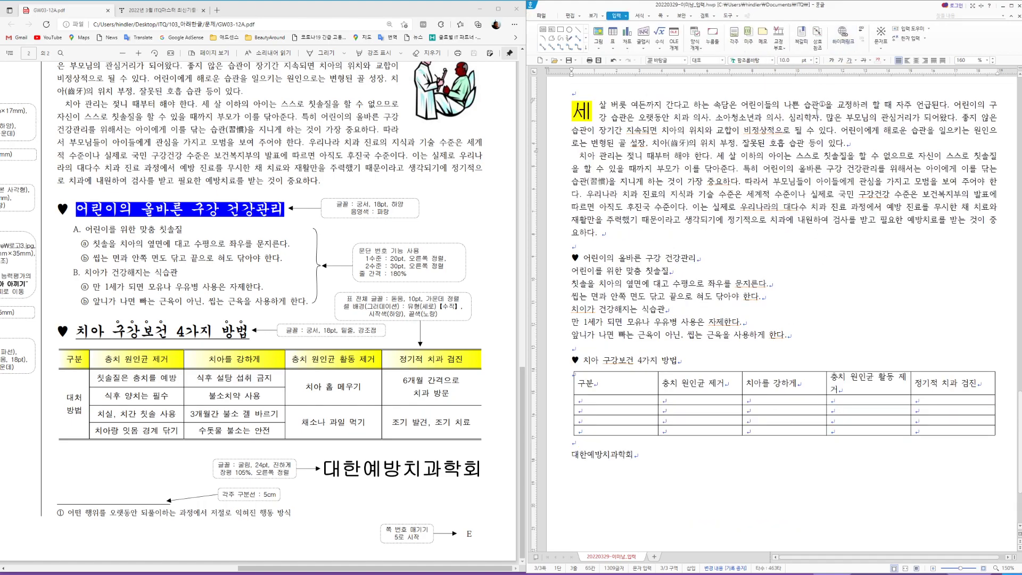
Step: Insert picture 그림5 and drag it into place beside the body text
{"action": "scroll", "coordinate": [291, 352], "scroll_direction": "up", "scroll_amount": 3}
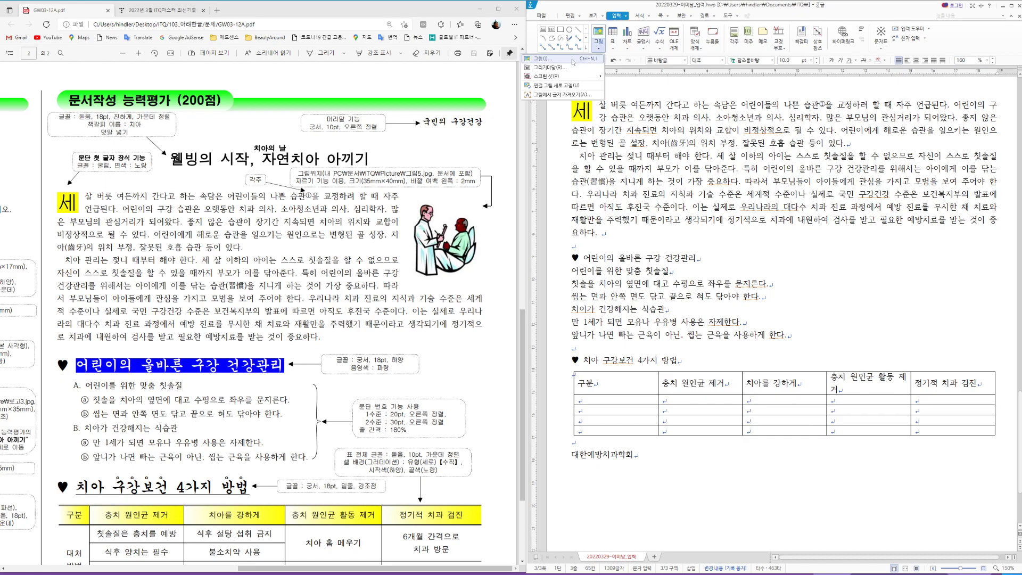
{"action": "left_click", "coordinate": [599, 40]}
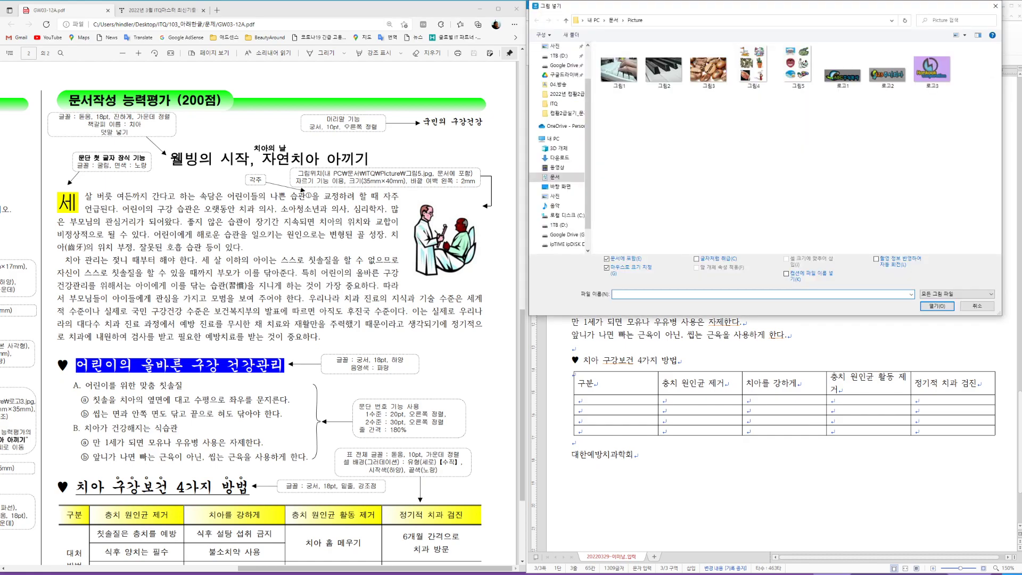
{"action": "left_click", "coordinate": [797, 68]}
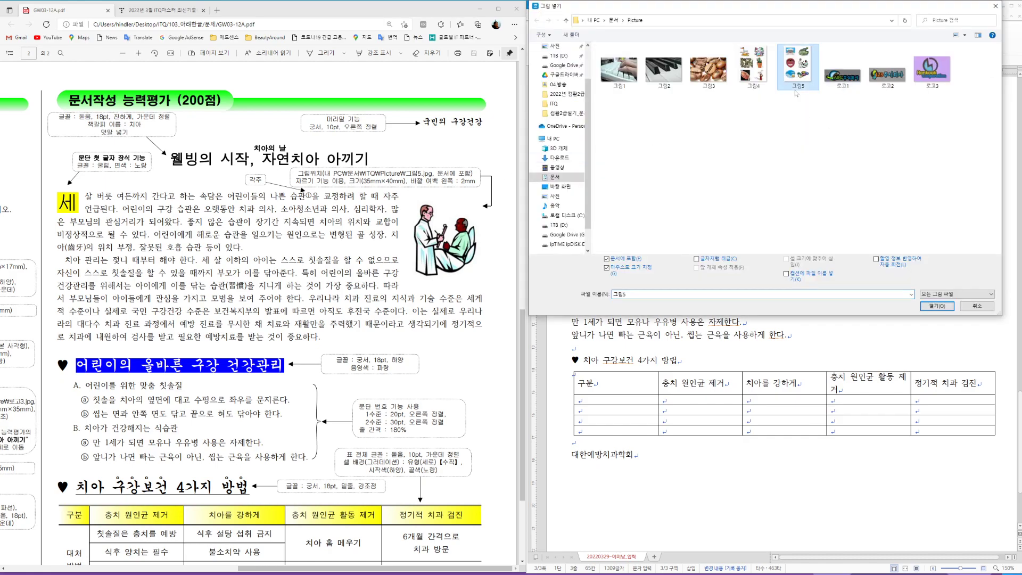
{"action": "left_click", "coordinate": [937, 307]}
{"action": "left_click_drag", "start_coordinate": [703, 143], "coordinate": [864, 360]}
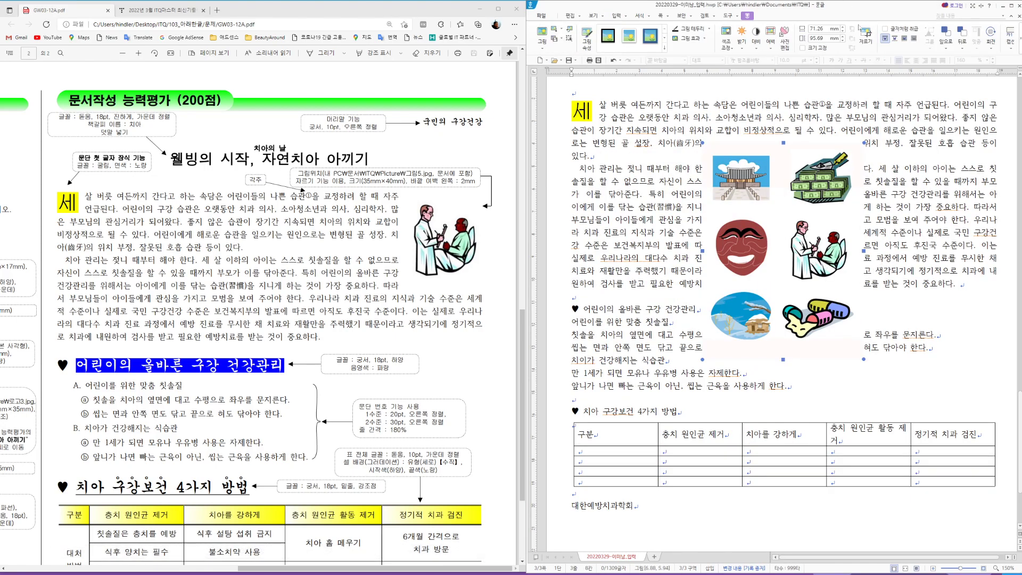
Step: Crop the left, right, bottom and top of the picture to leave only the dentist figure
{"action": "left_click", "coordinate": [865, 33]}
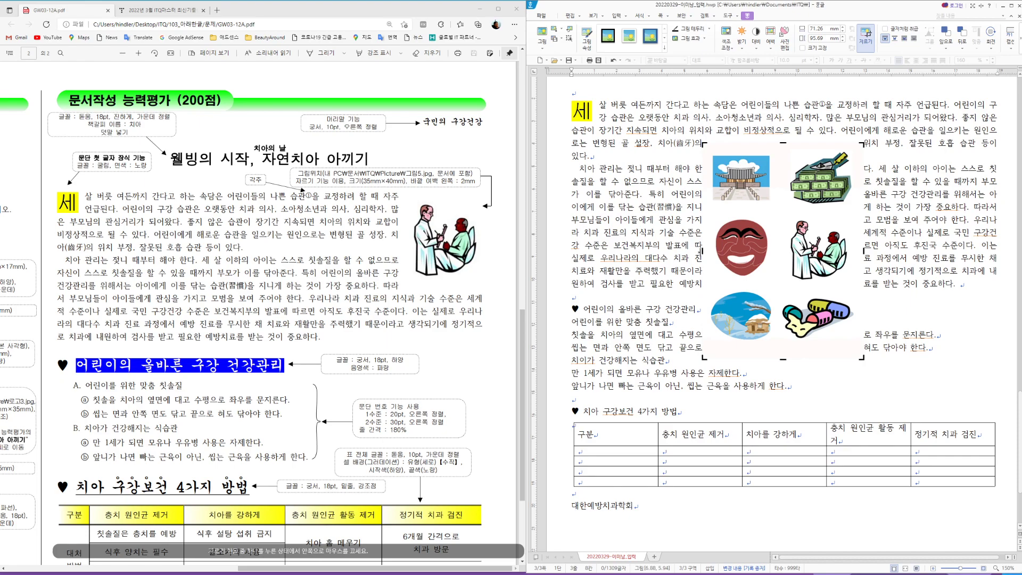
{"action": "left_click_drag", "start_coordinate": [702, 250], "coordinate": [782, 260]}
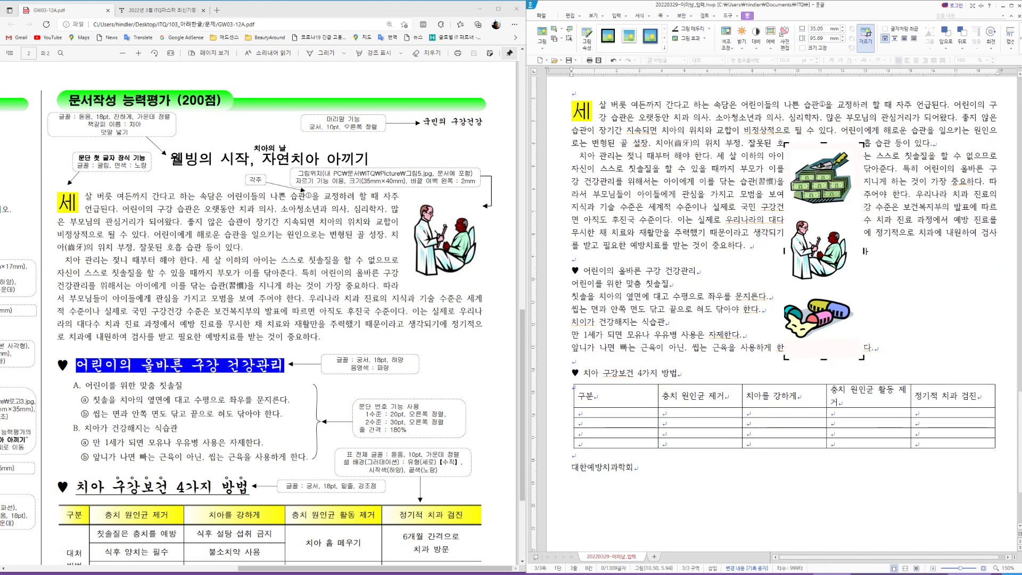
{"action": "left_click_drag", "start_coordinate": [863, 251], "coordinate": [858, 251]}
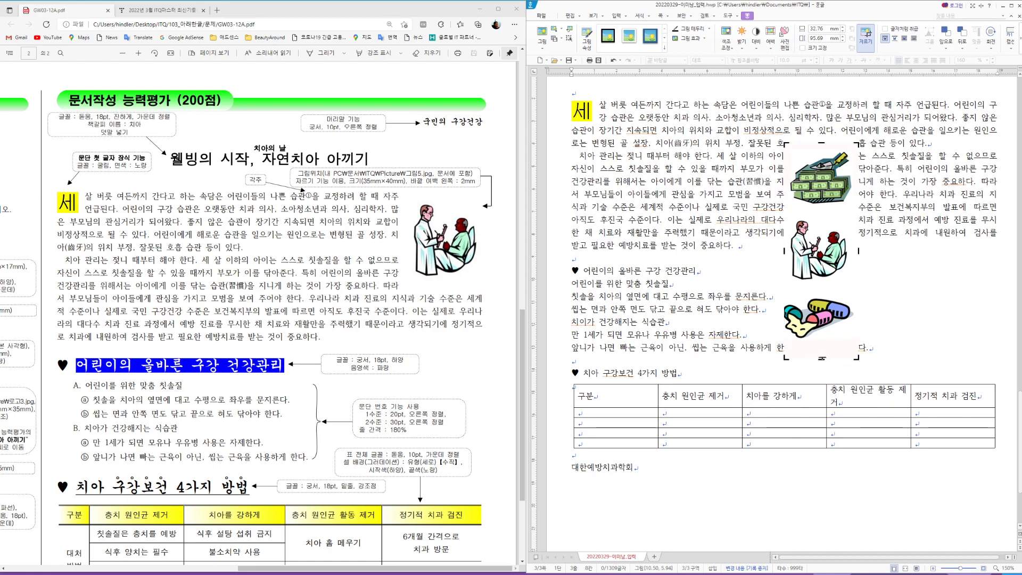
{"action": "left_click_drag", "start_coordinate": [823, 359], "coordinate": [829, 285]}
{"action": "left_click_drag", "start_coordinate": [821, 143], "coordinate": [828, 208]}
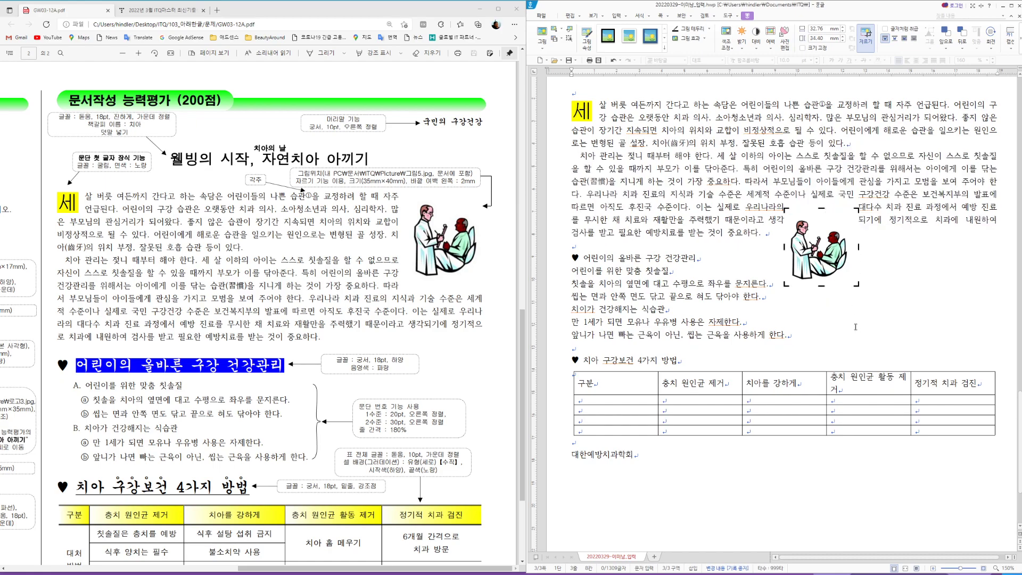
{"action": "left_click", "coordinate": [867, 33]}
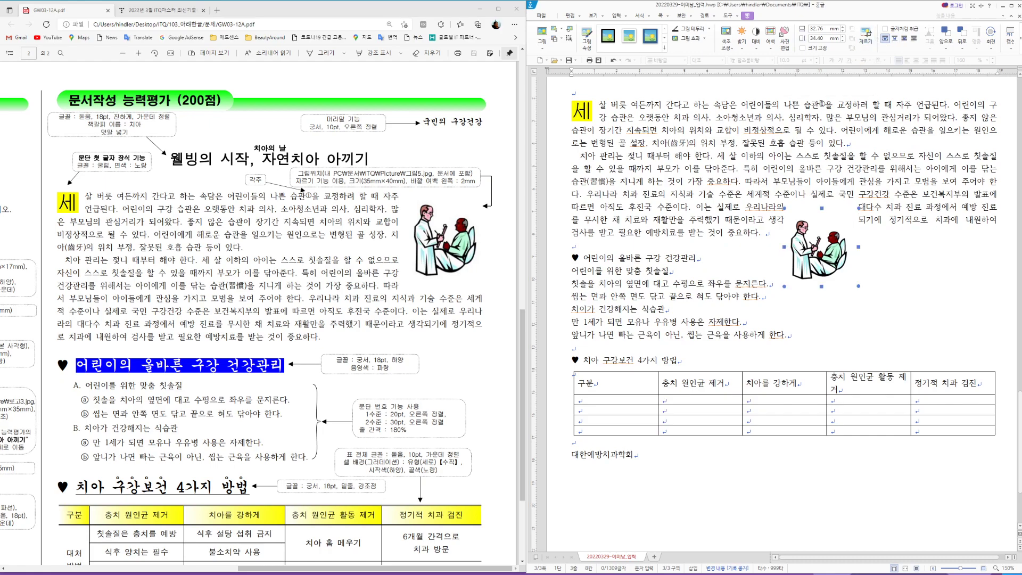
Step: Resize the picture to width 35 and height 40 mm with its size locked
{"action": "double_click", "coordinate": [834, 266]}
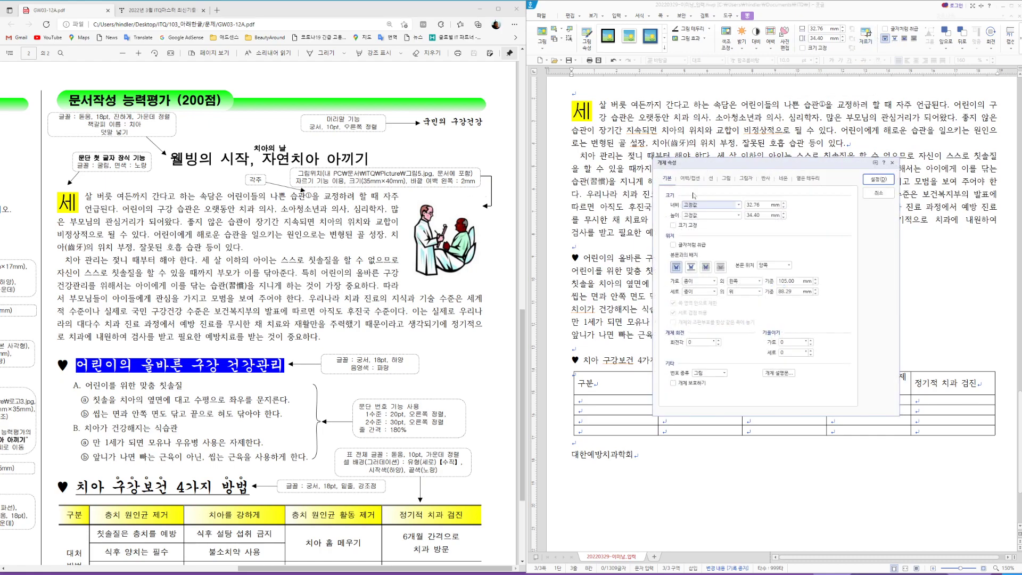
{"action": "key", "text": "Tab"}
{"action": "type", "text": "35"}
{"action": "key", "text": "Tab"}
{"action": "type", "text": "40"}
{"action": "left_click", "coordinate": [674, 225]}
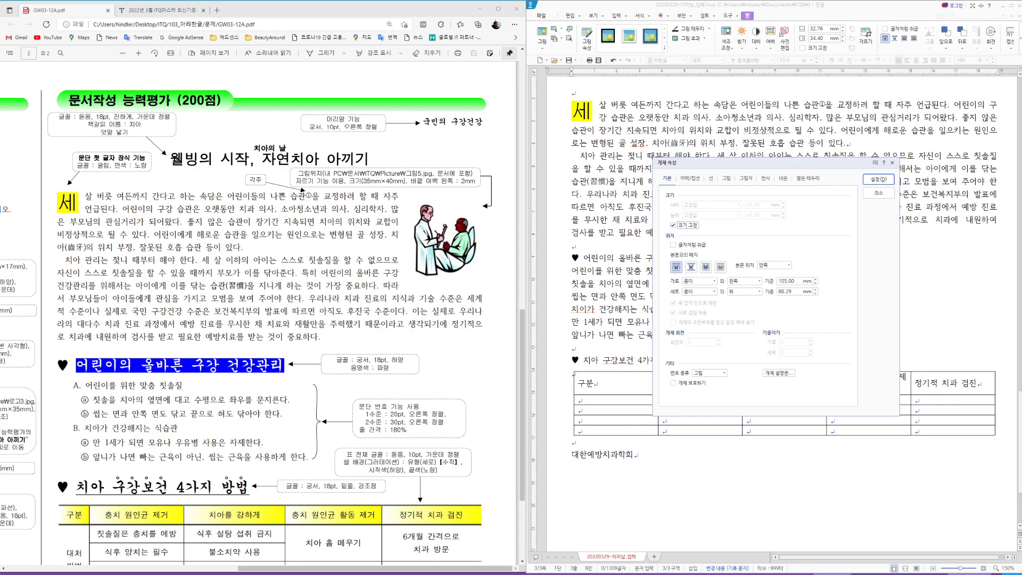
Step: Give the picture a 2 mm left margin and move it to the first paragraph's top right
{"action": "left_click", "coordinate": [691, 179]}
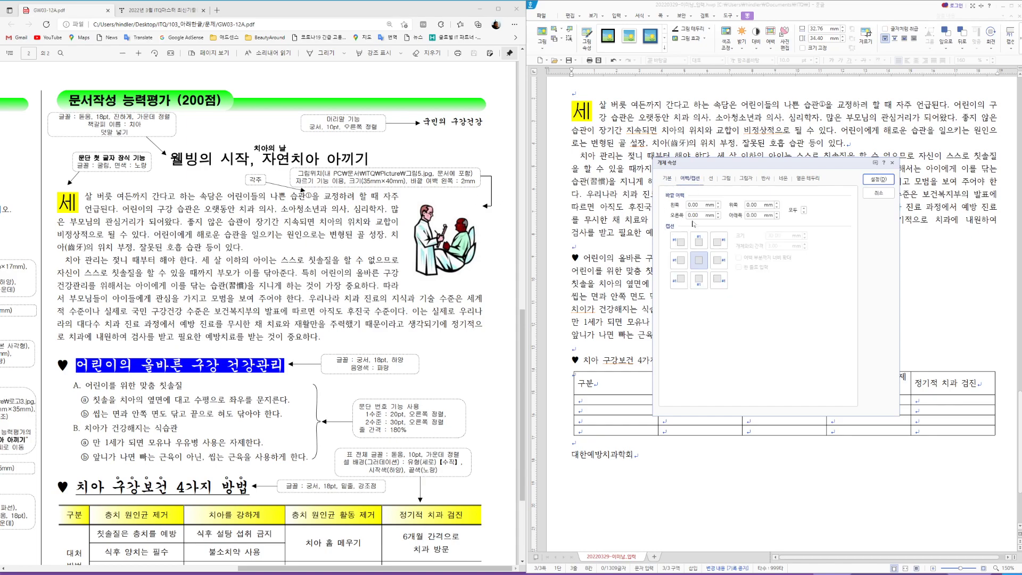
{"action": "left_click", "coordinate": [718, 203]}
{"action": "left_click", "coordinate": [719, 203]}
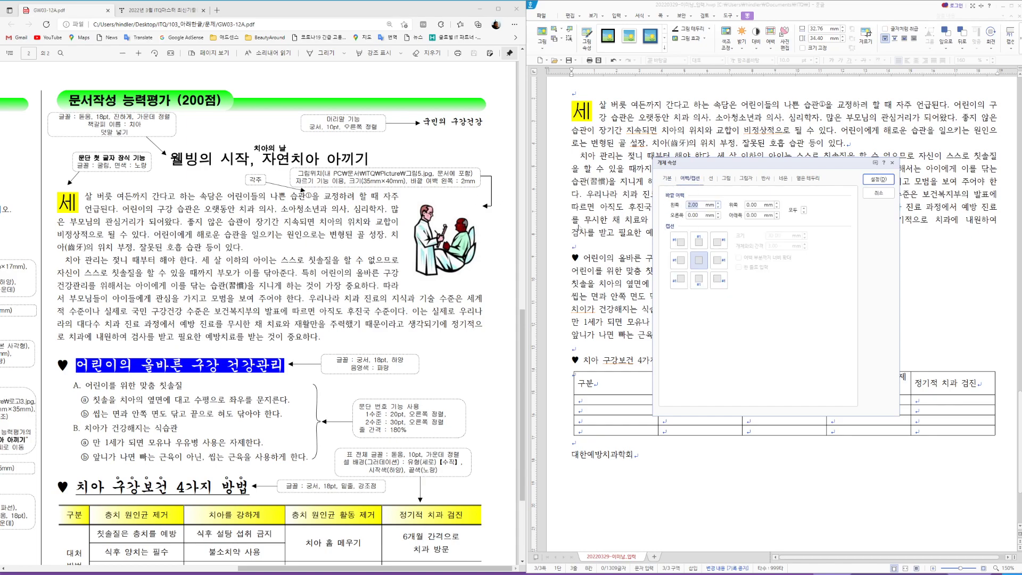
{"action": "left_click", "coordinate": [892, 180]}
{"action": "left_click_drag", "start_coordinate": [834, 261], "coordinate": [955, 157]}
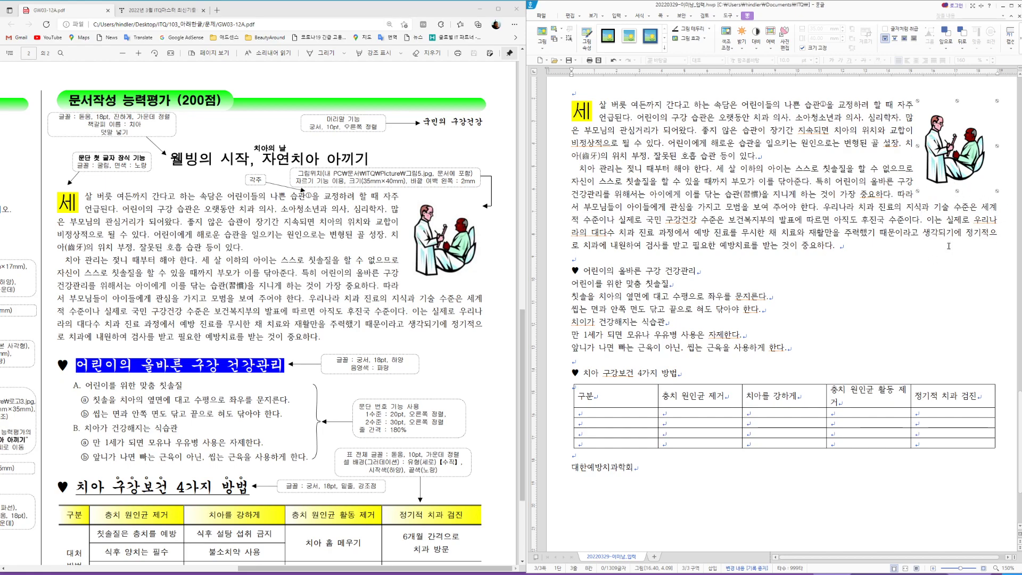
Step: Set the 어린이의 올바른 구강 건강관리 heading in 궁서 at 18pt
{"action": "scroll", "coordinate": [363, 385], "scroll_direction": "down", "scroll_amount": 3}
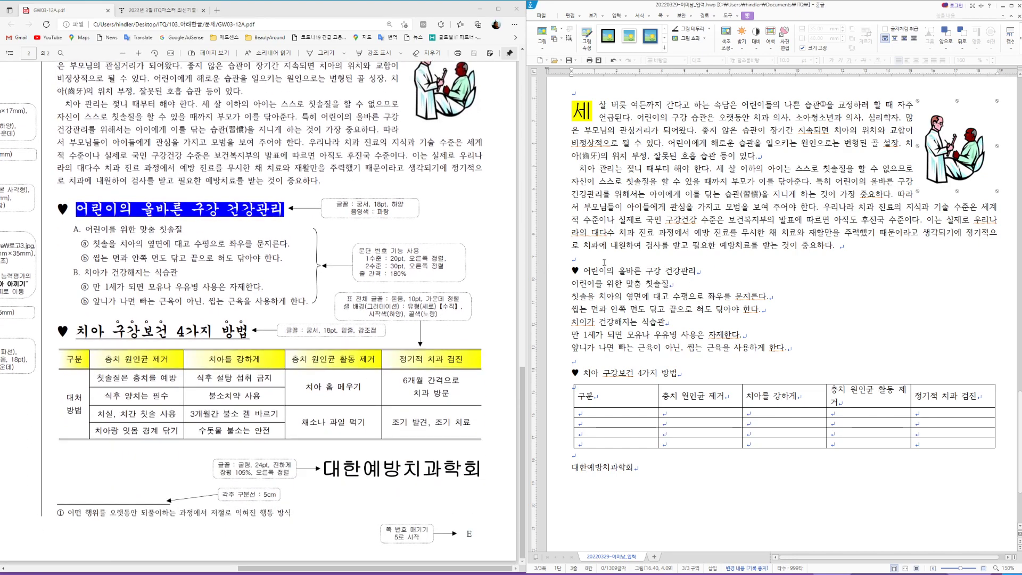
{"action": "left_click_drag", "start_coordinate": [699, 272], "coordinate": [572, 272]}
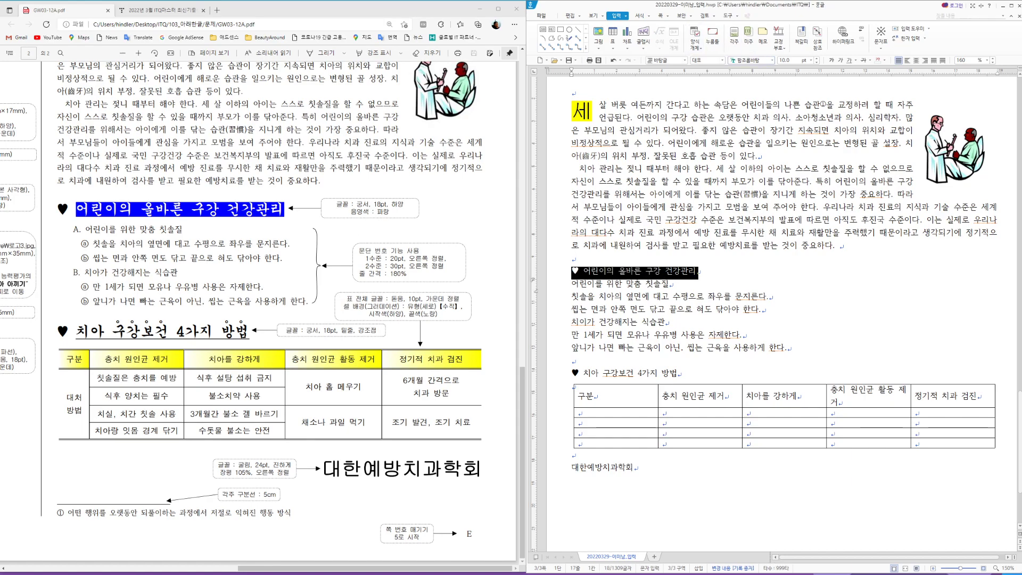
{"action": "left_click", "coordinate": [750, 61]}
{"action": "type", "text": "ㄱㅗㅇ서"}
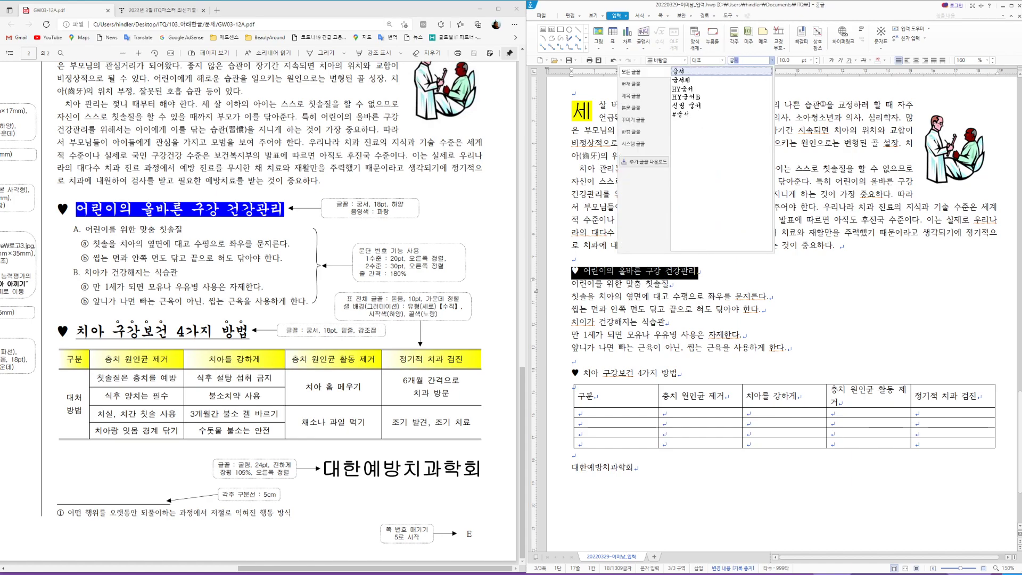
{"action": "key", "text": "Return"}
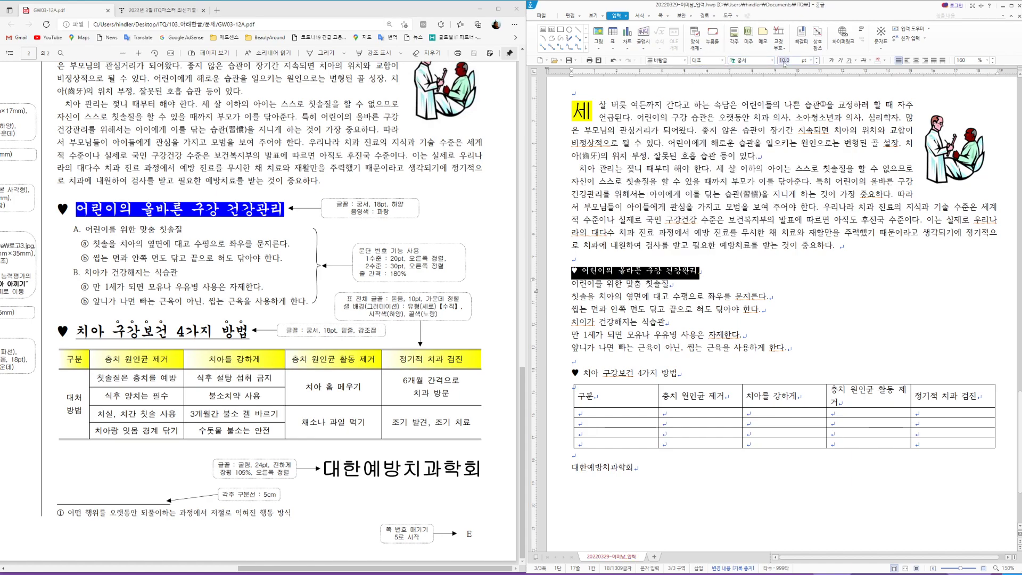
{"action": "type", "text": "18"}
{"action": "key", "text": "Return"}
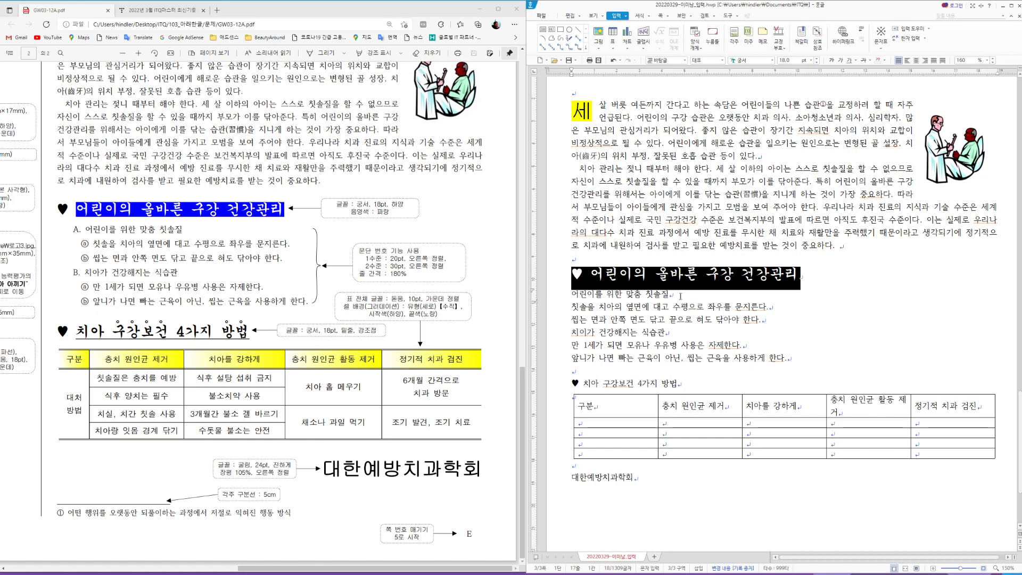
{"action": "left_click", "coordinate": [595, 275]}
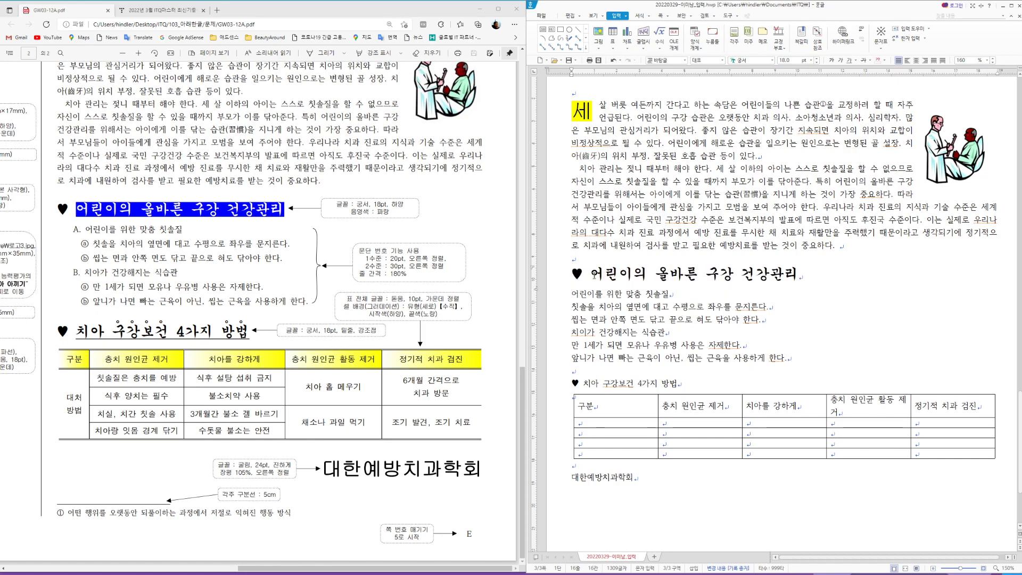
Step: Give the heading white text on blue shading via 글자 모양
{"action": "left_click_drag", "start_coordinate": [591, 274], "coordinate": [796, 271]}
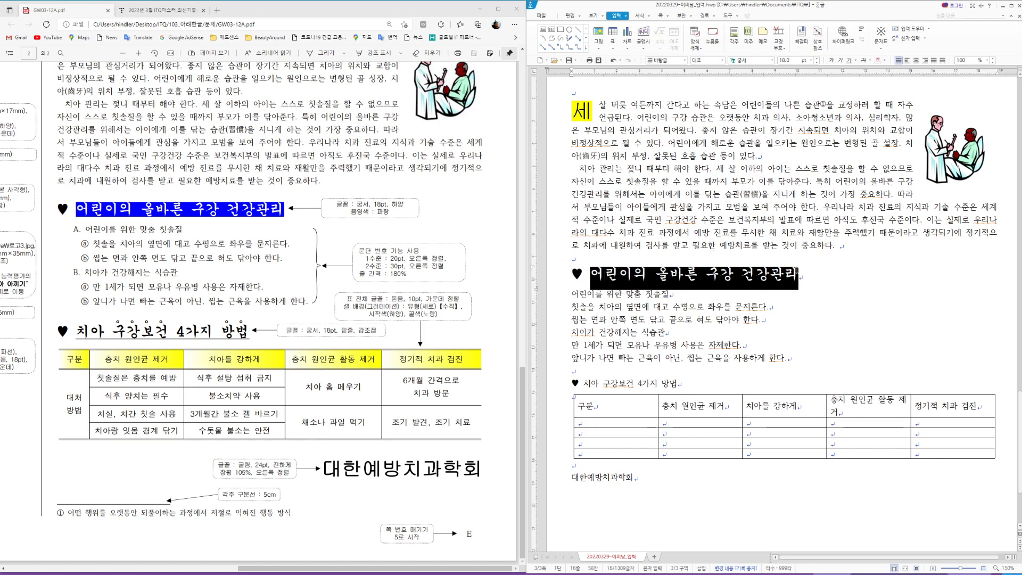
{"action": "right_click", "coordinate": [753, 275]}
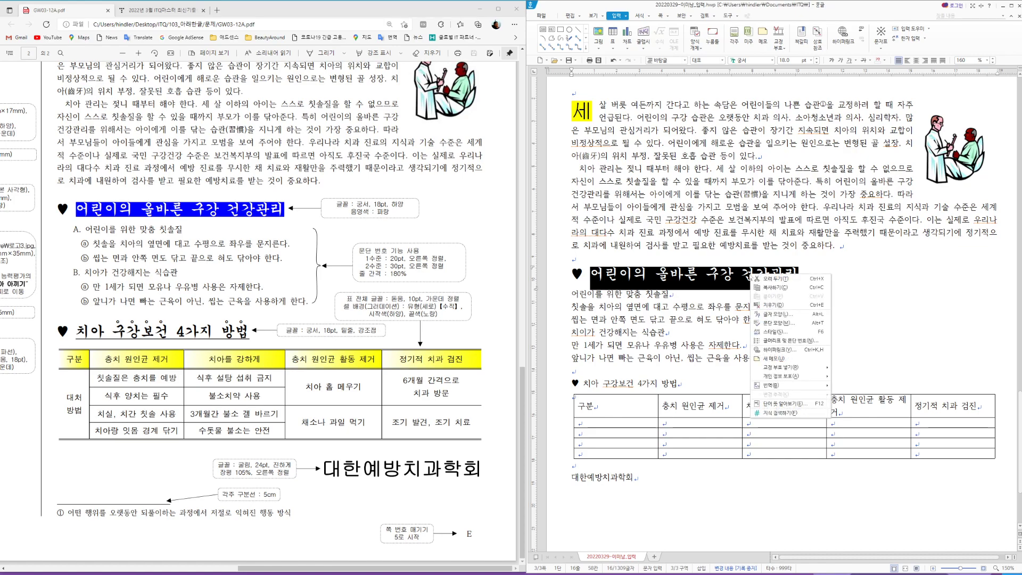
{"action": "left_click", "coordinate": [780, 314]}
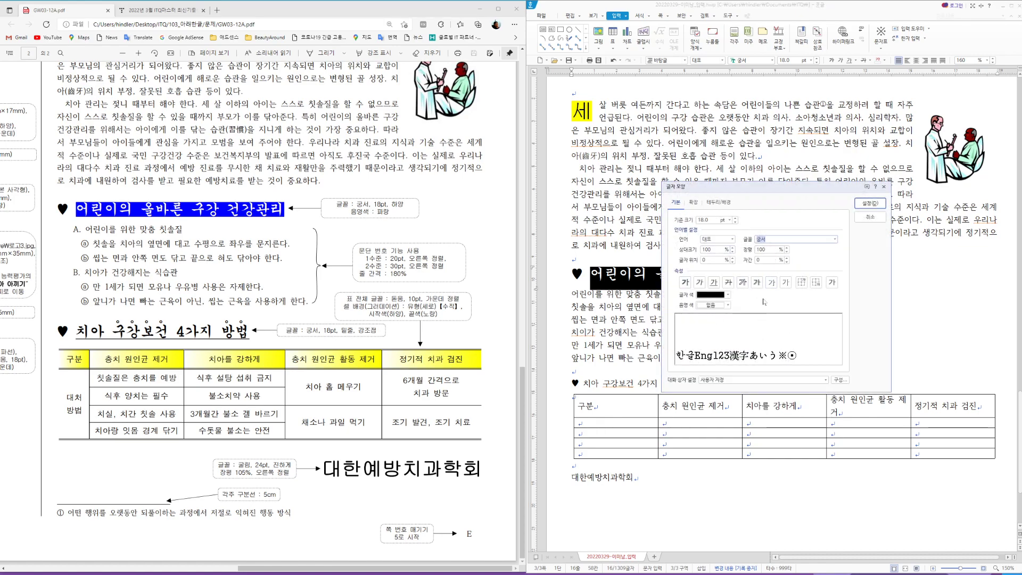
{"action": "left_click", "coordinate": [732, 300]}
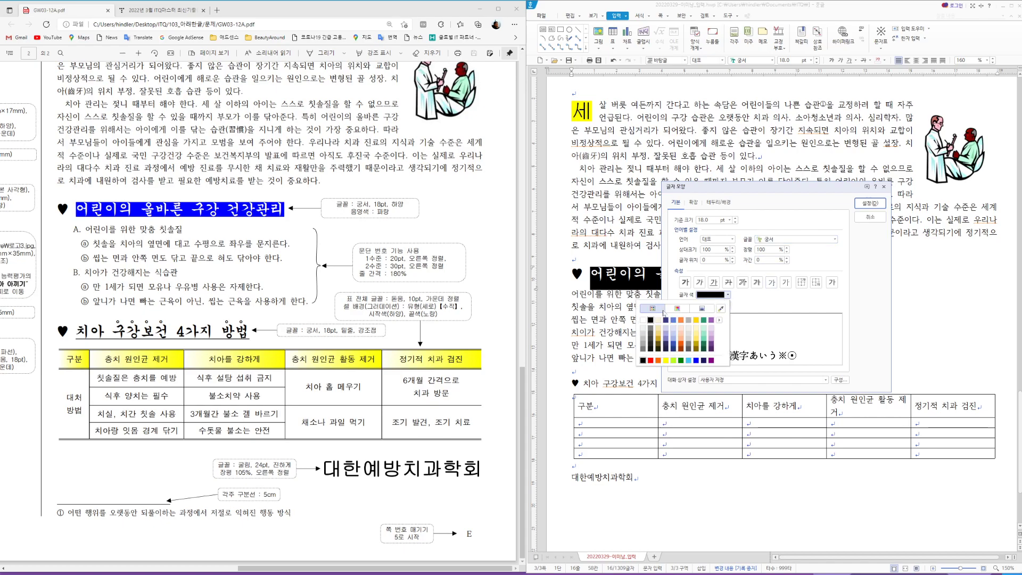
{"action": "left_click", "coordinate": [700, 306]}
{"action": "left_click", "coordinate": [728, 305]}
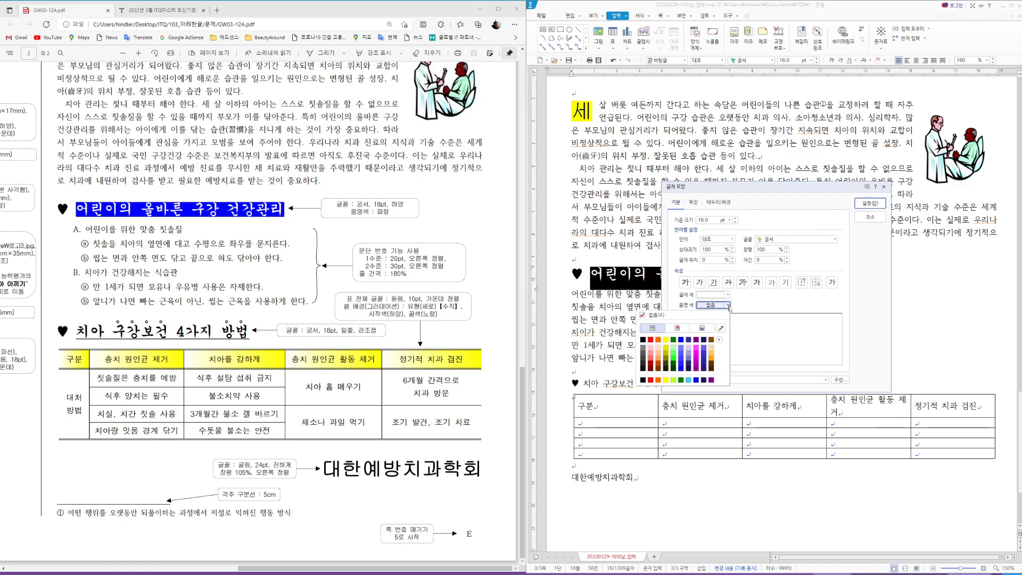
{"action": "left_click", "coordinate": [696, 380]}
{"action": "left_click", "coordinate": [870, 204]}
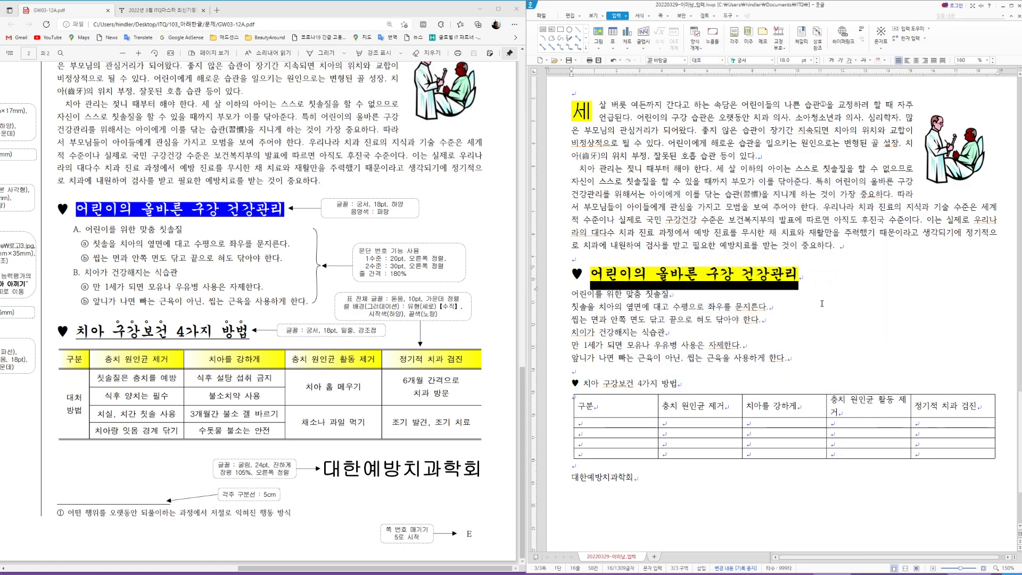
{"action": "left_click", "coordinate": [693, 384]}
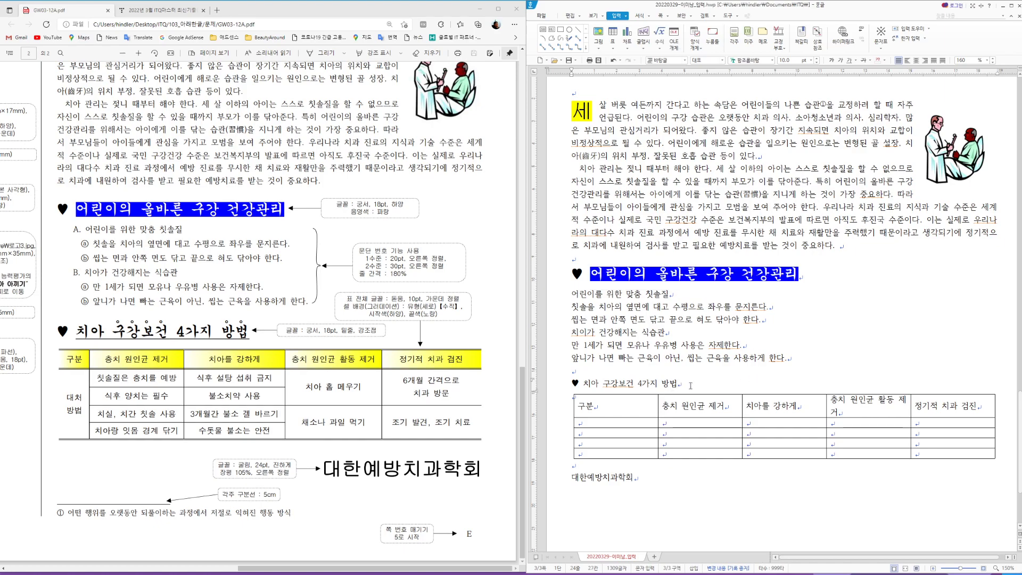
Step: Set the 치아 구강보건 4가지 방법 heading in 궁서 at 18pt
{"action": "left_click_drag", "start_coordinate": [678, 384], "coordinate": [573, 383]}
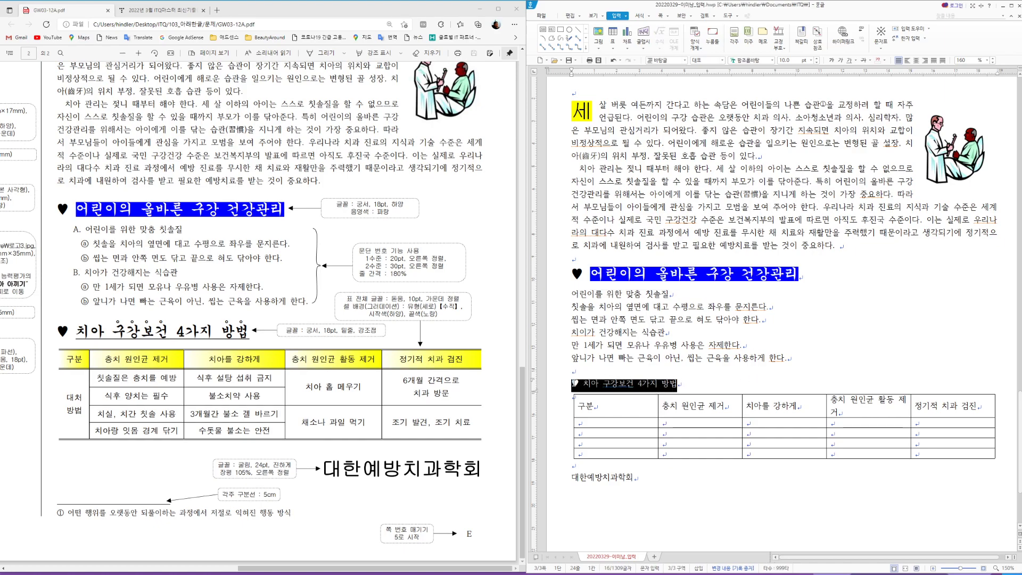
{"action": "left_click", "coordinate": [751, 61]}
{"action": "type", "text": "궁서"}
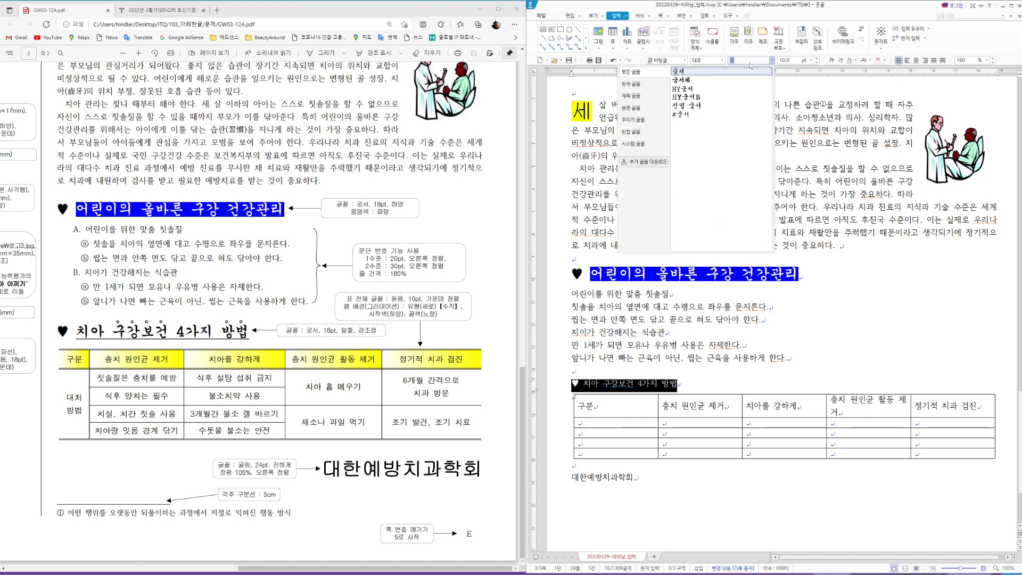
{"action": "key", "text": "Return"}
{"action": "left_click", "coordinate": [787, 60]}
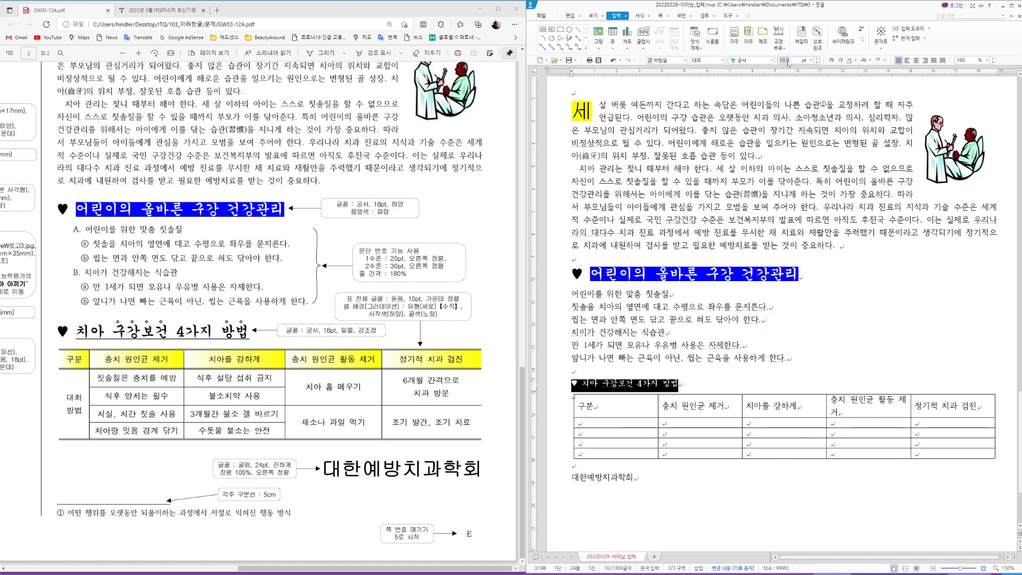
{"action": "type", "text": "18"}
{"action": "key", "text": "Return"}
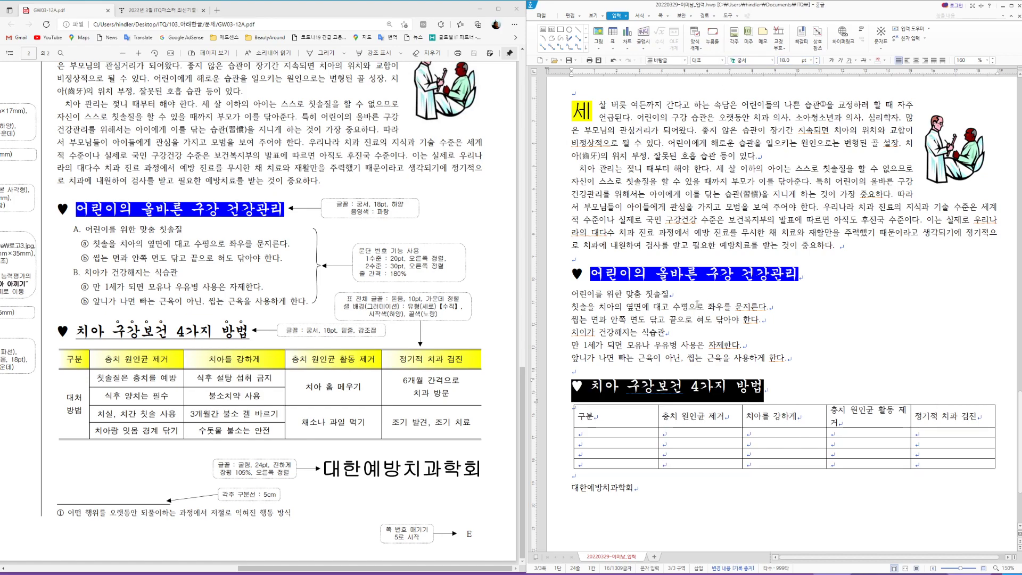
Step: Underline the whole second heading
{"action": "left_click_drag", "start_coordinate": [590, 388], "coordinate": [764, 388]}
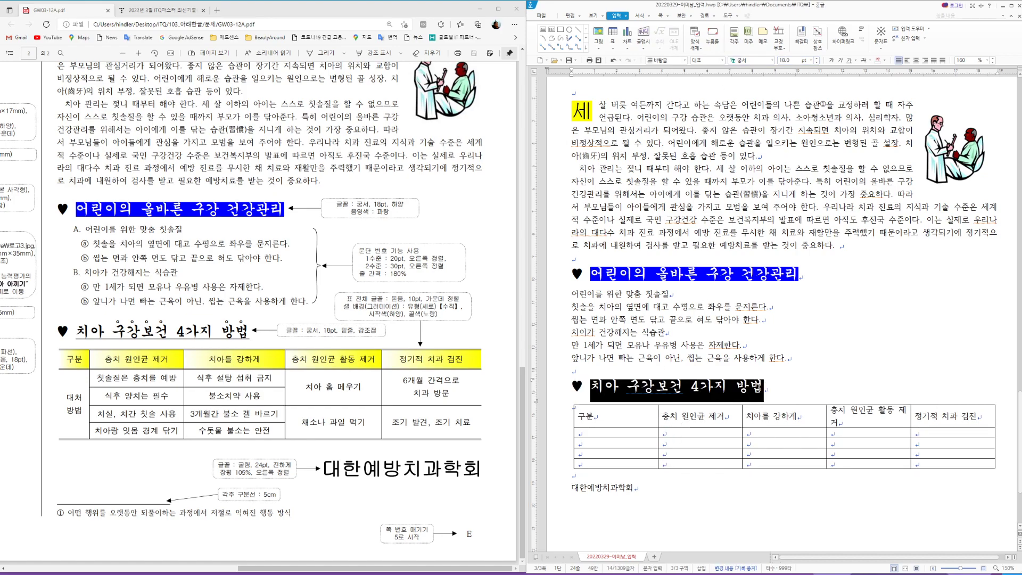
{"action": "left_click", "coordinate": [849, 59]}
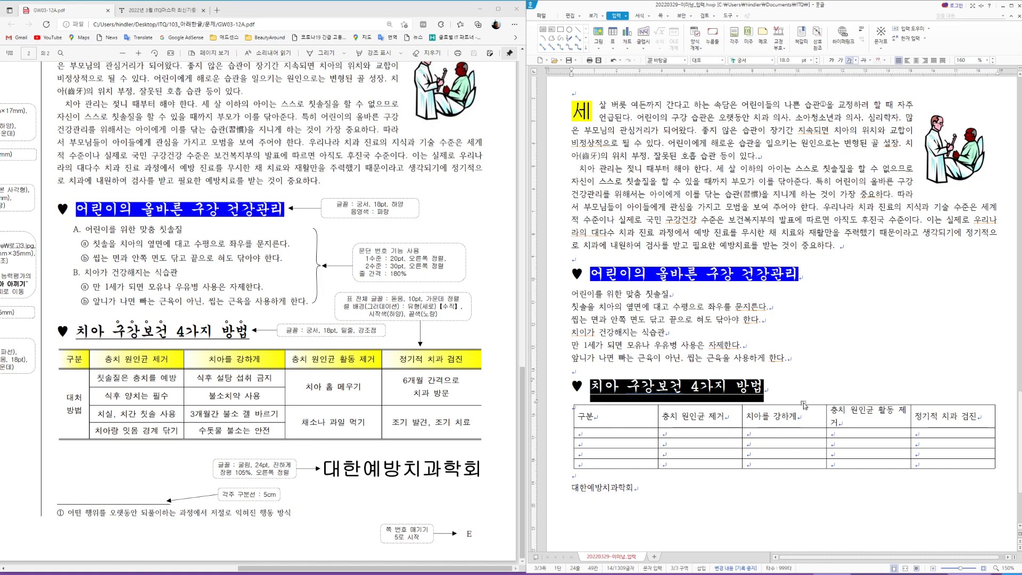
{"action": "left_click", "coordinate": [779, 388]}
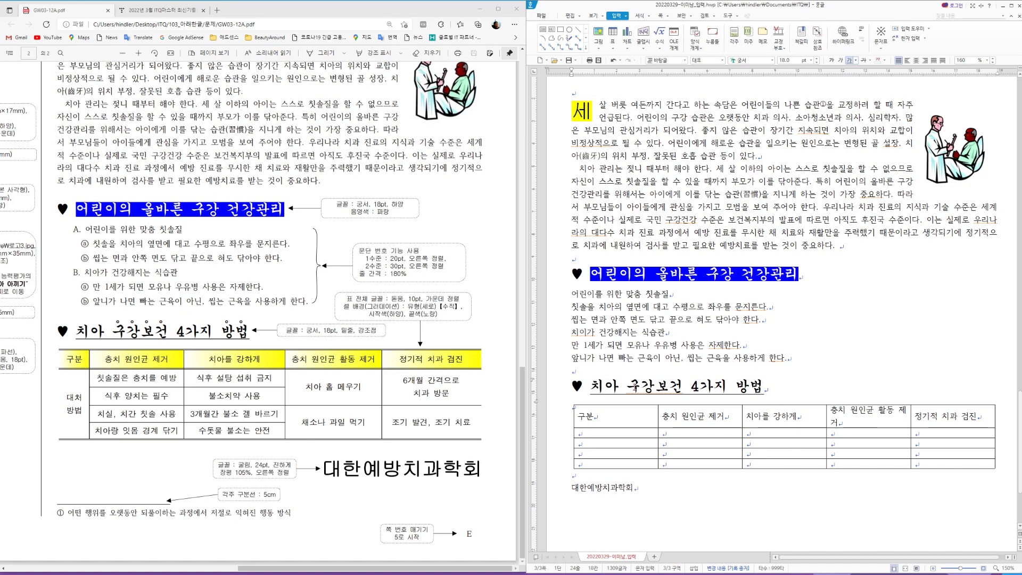
Step: Add dot emphasis marks above the word 구강보건 through 글자 모양's 확장 tab
{"action": "left_click_drag", "start_coordinate": [635, 387], "coordinate": [683, 387]}
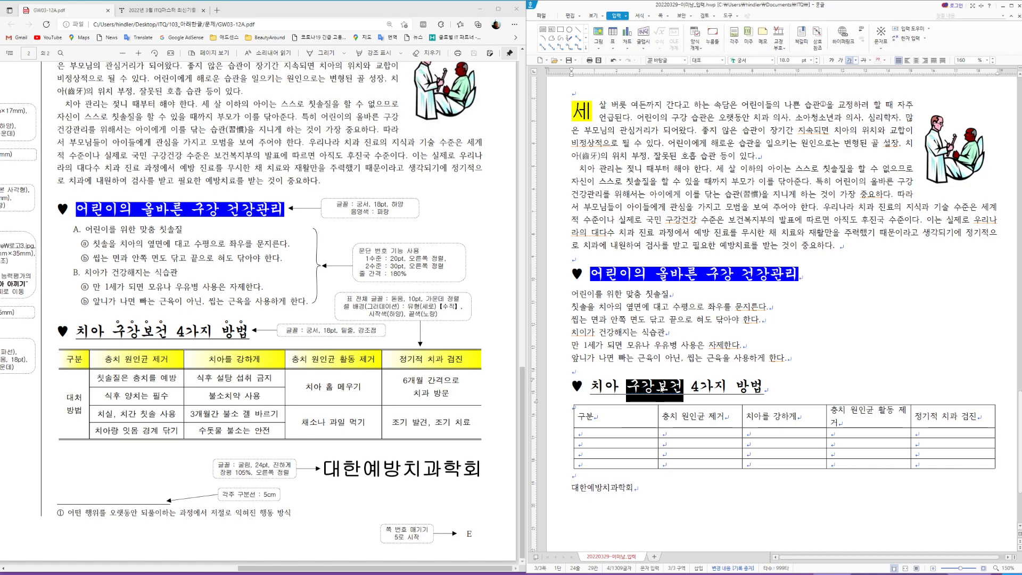
{"action": "right_click", "coordinate": [661, 387]}
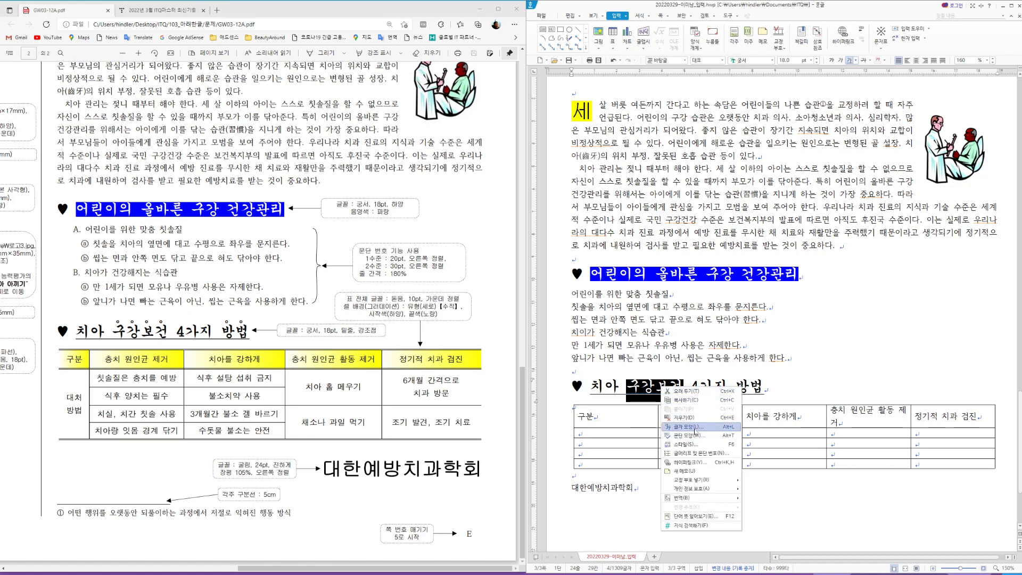
{"action": "left_click", "coordinate": [700, 430]}
{"action": "left_click", "coordinate": [694, 203]}
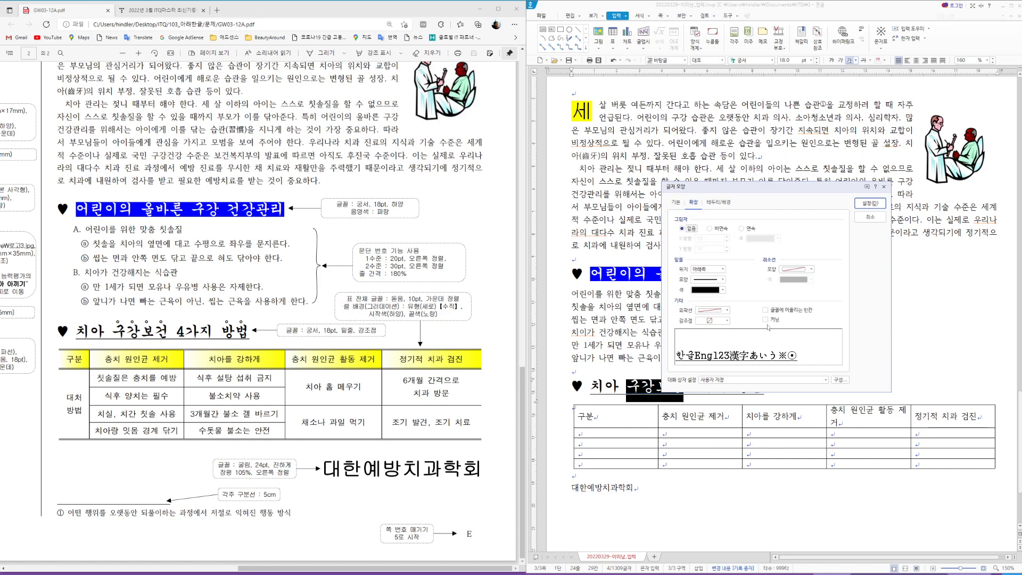
{"action": "left_click", "coordinate": [727, 321]}
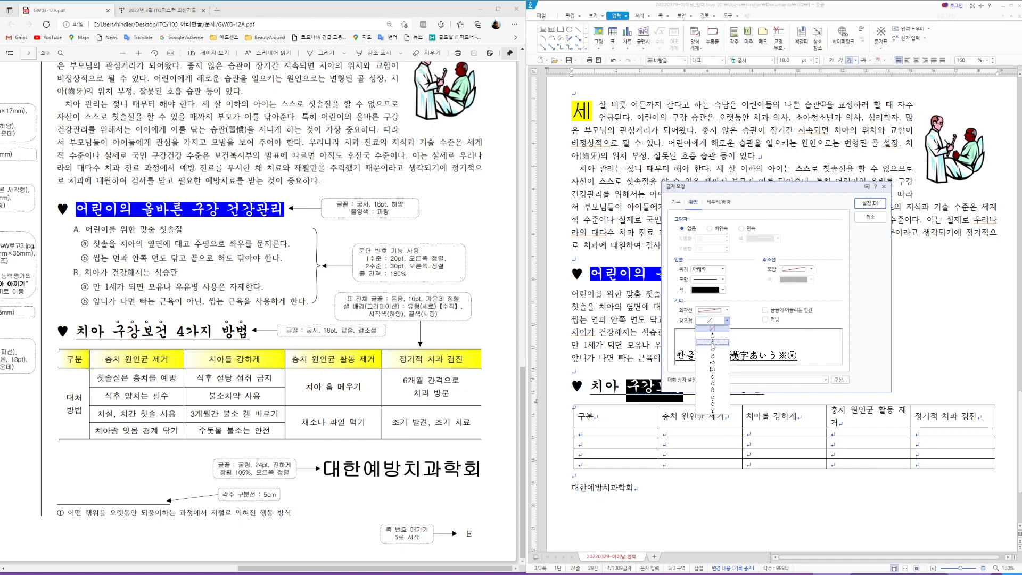
{"action": "left_click", "coordinate": [714, 343]}
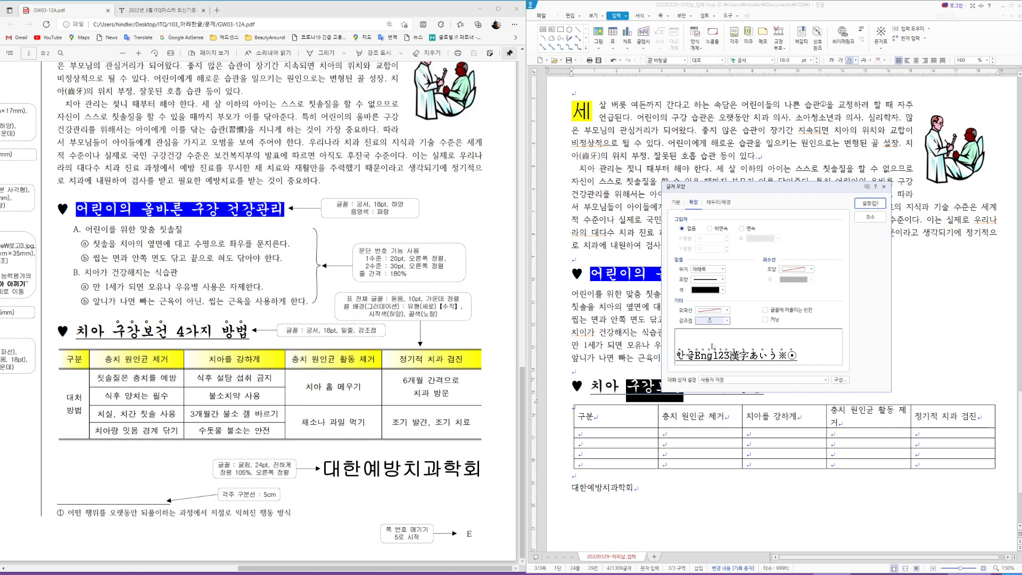
{"action": "left_click", "coordinate": [871, 203]}
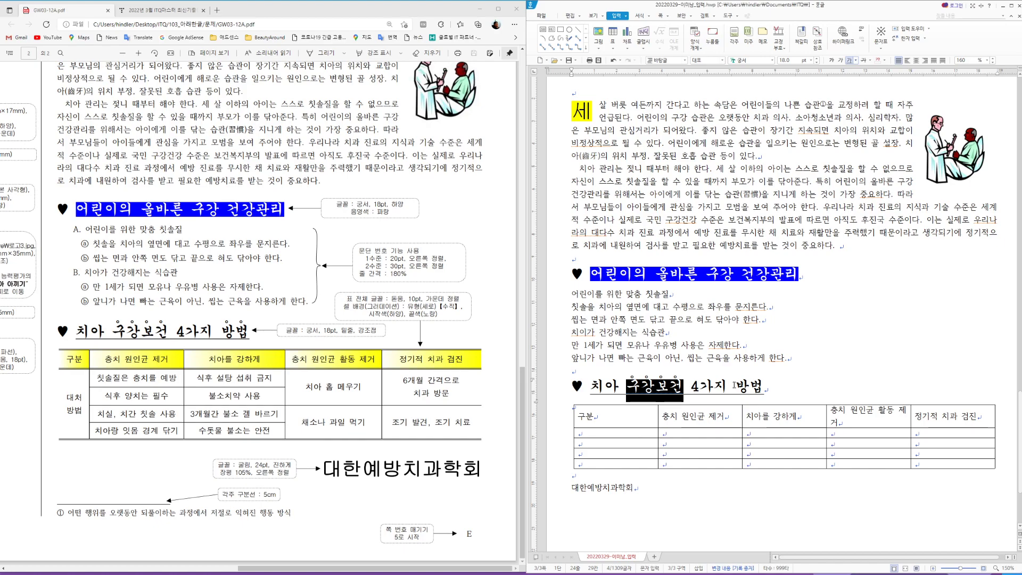
Step: Add the same dot emphasis marks above the word 방법
{"action": "left_click_drag", "start_coordinate": [735, 385], "coordinate": [765, 385]}
{"action": "key", "text": "F9"}
{"action": "key", "text": "Escape"}
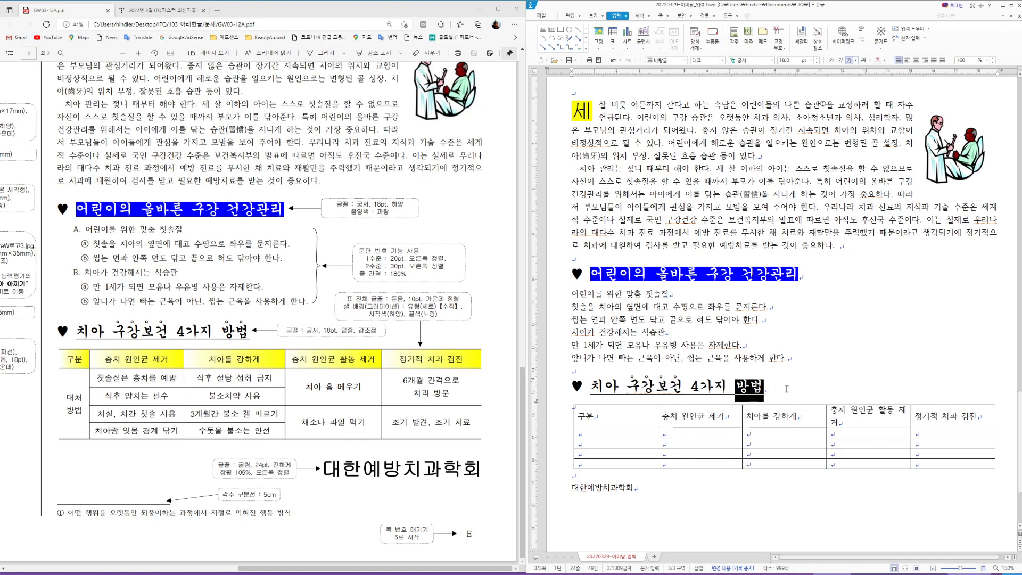
{"action": "key", "text": "alt+l"}
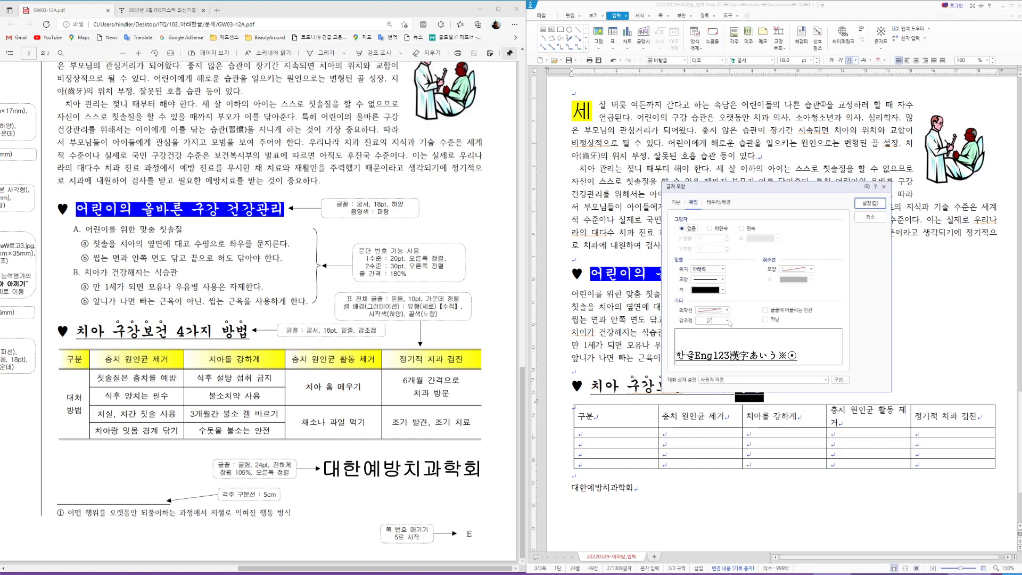
{"action": "left_click", "coordinate": [727, 320]}
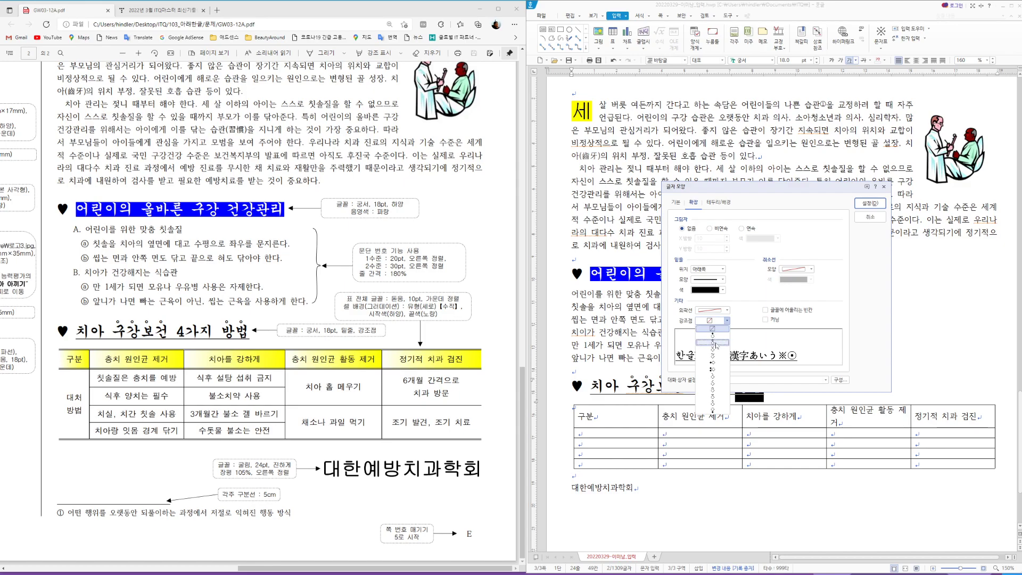
{"action": "left_click", "coordinate": [716, 344]}
{"action": "left_click", "coordinate": [870, 204]}
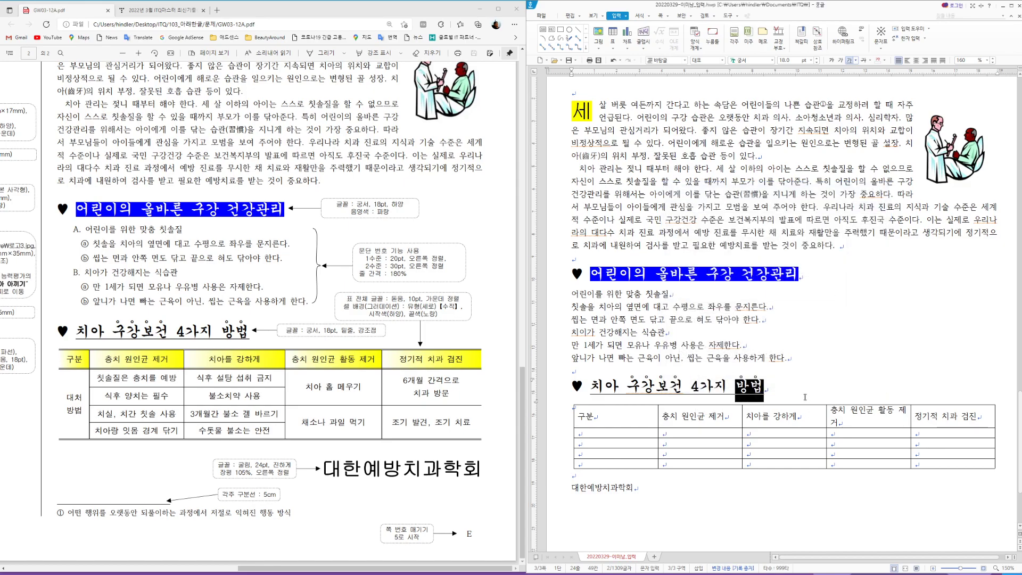
{"action": "left_click", "coordinate": [808, 355]}
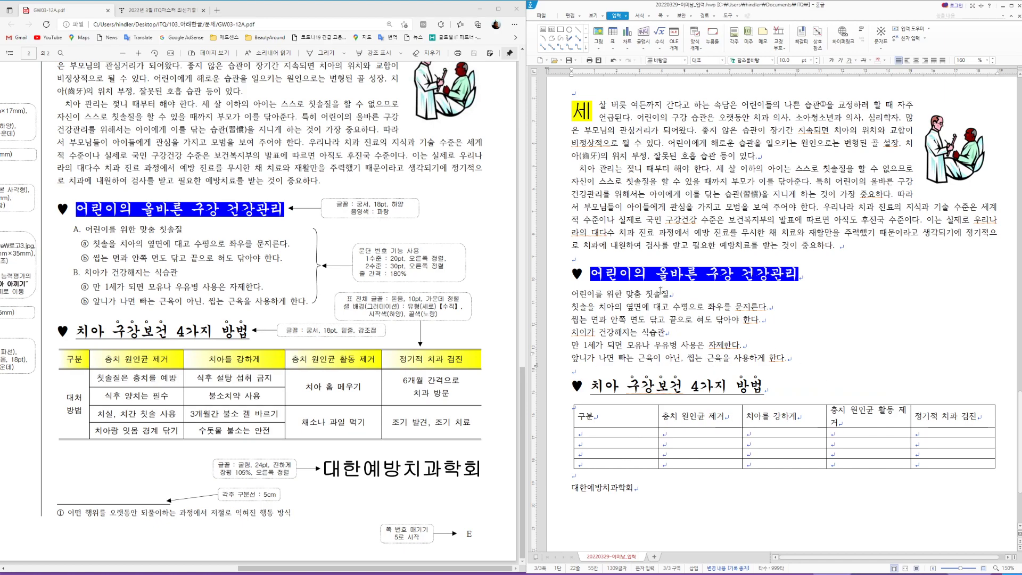
{"action": "scroll", "coordinate": [816, 355], "scroll_direction": "down", "scroll_amount": 2}
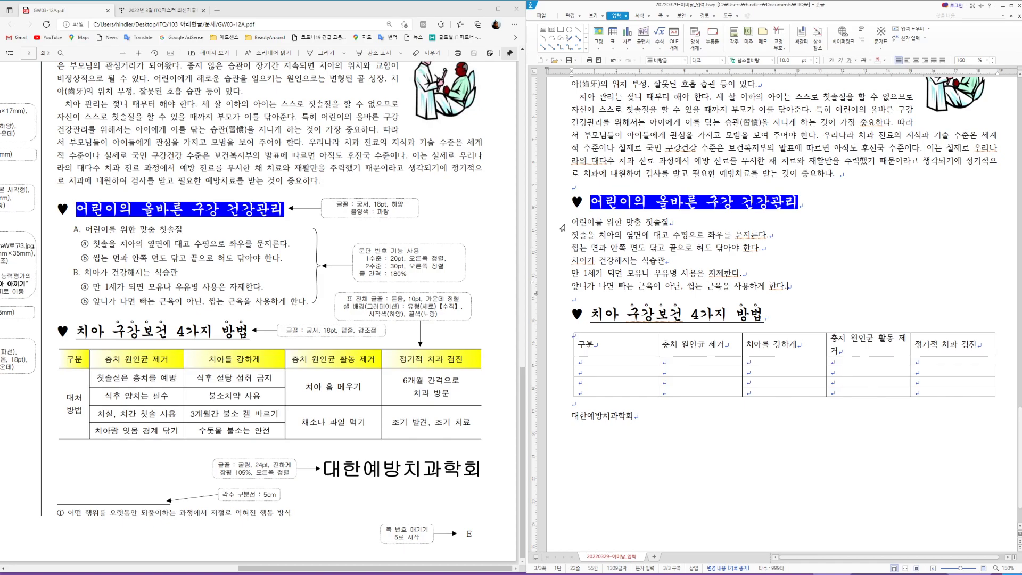
Step: For the six list lines, choose the A. 1. 가 numbering style and open its 사용자 정의 settings
{"action": "left_click_drag", "start_coordinate": [562, 228], "coordinate": [563, 292]}
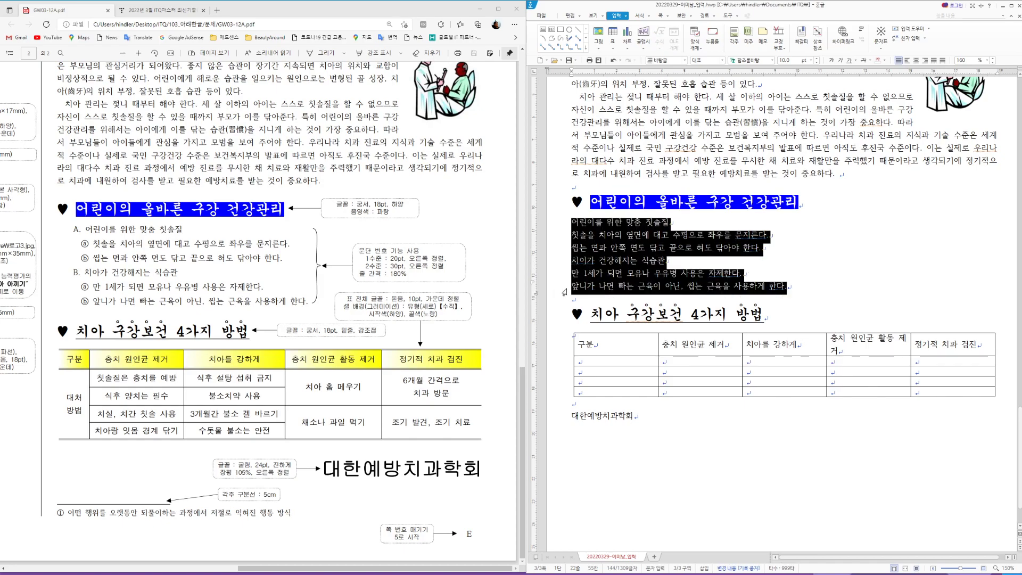
{"action": "right_click", "coordinate": [608, 224]}
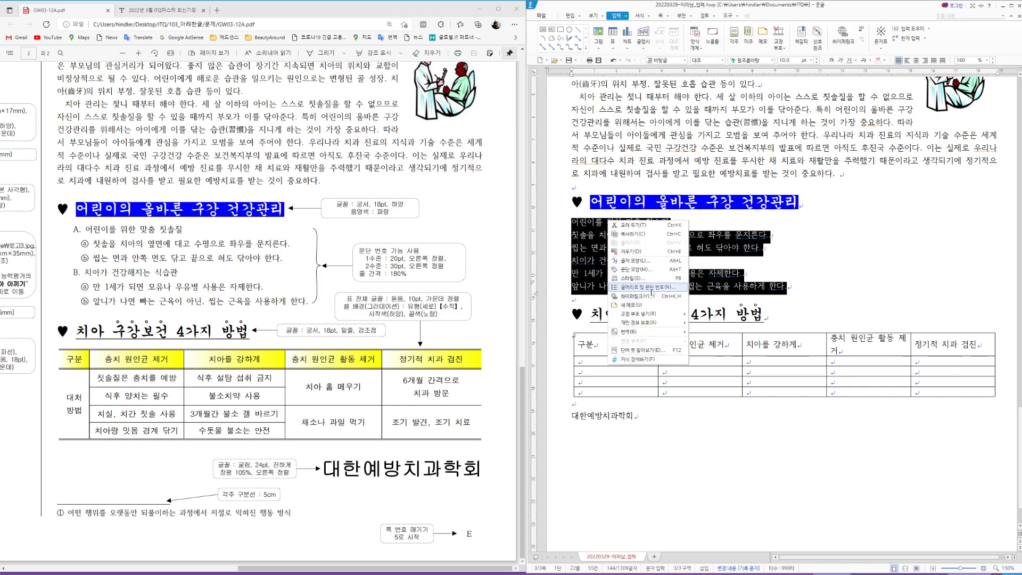
{"action": "left_click", "coordinate": [648, 288]}
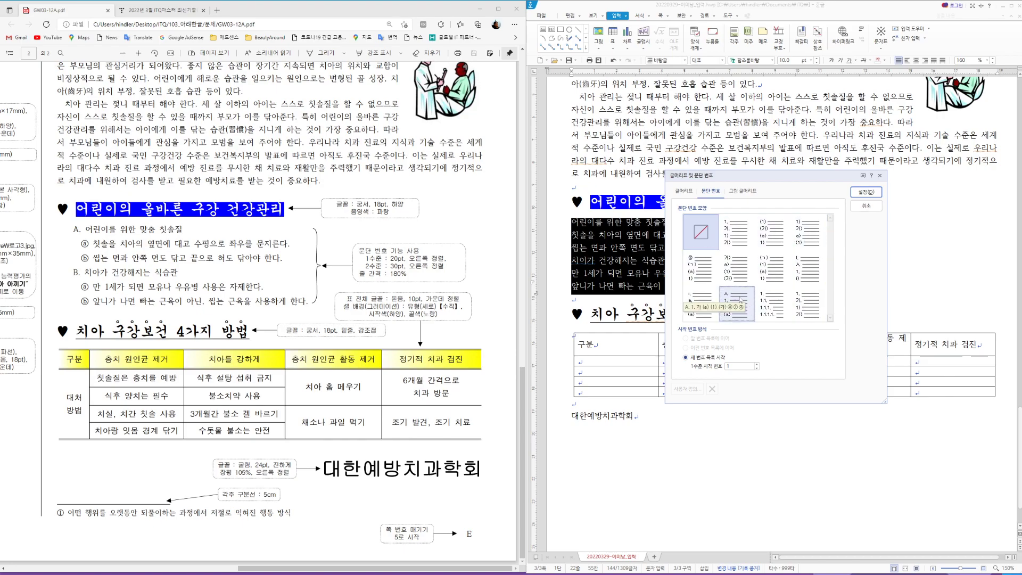
{"action": "left_click", "coordinate": [738, 303]}
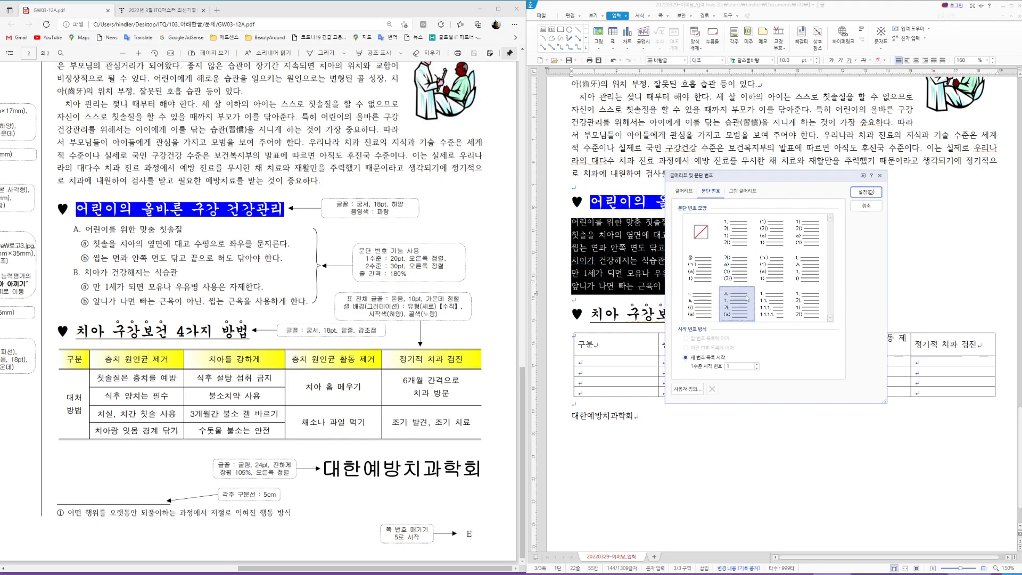
{"action": "left_click", "coordinate": [690, 390]}
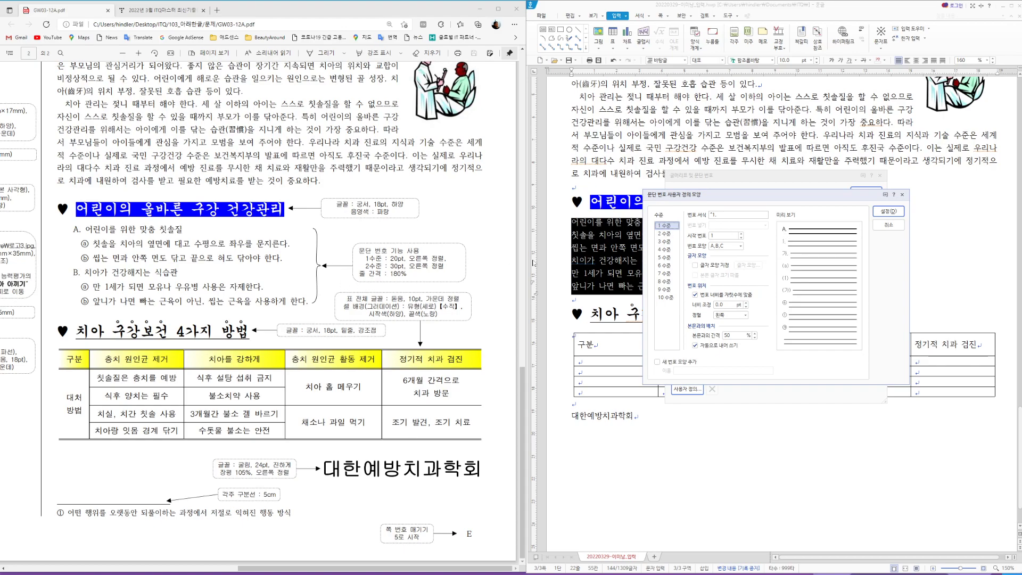
Step: Set level-one numbering to width 20 with right alignment
{"action": "left_click_drag", "start_coordinate": [725, 305], "coordinate": [687, 305]}
{"action": "type", "text": "20"}
{"action": "left_click", "coordinate": [746, 315]}
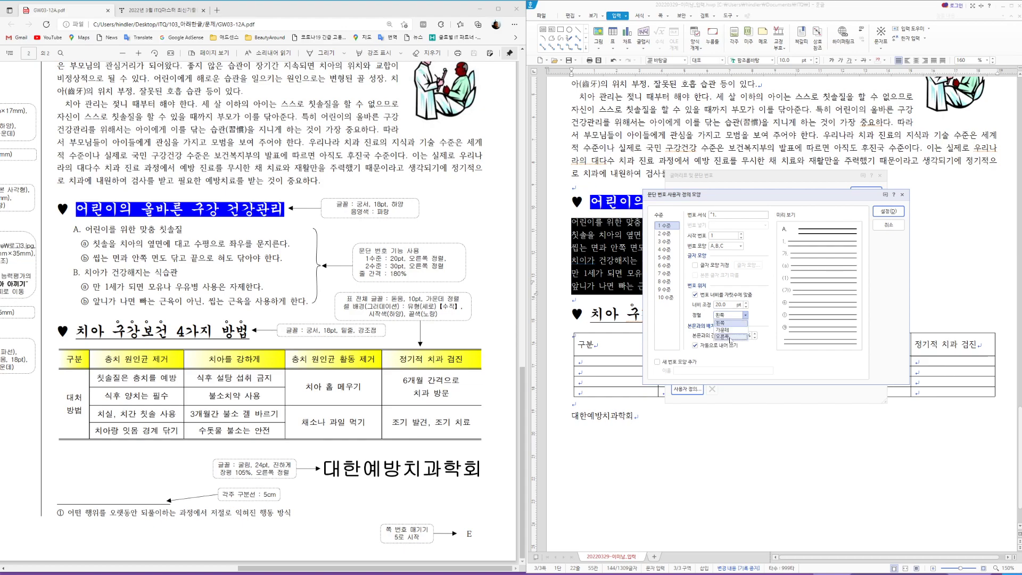
{"action": "left_click", "coordinate": [729, 341]}
Step: Give level two circled ⓐ, ⓑ, ⓒ numbers, width 30, right-aligned, and apply the numbering
{"action": "left_click", "coordinate": [666, 233]}
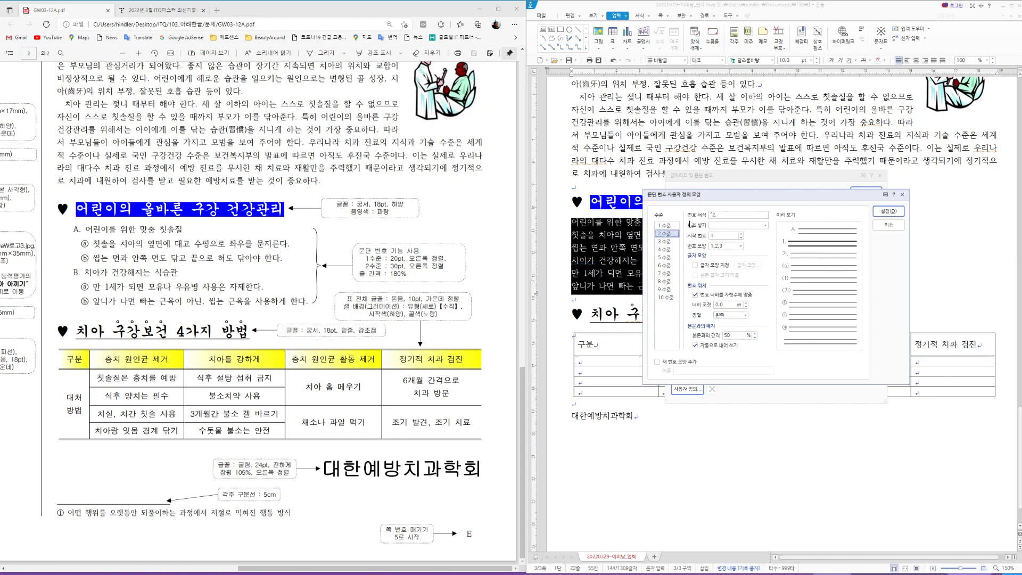
{"action": "left_click", "coordinate": [741, 246]}
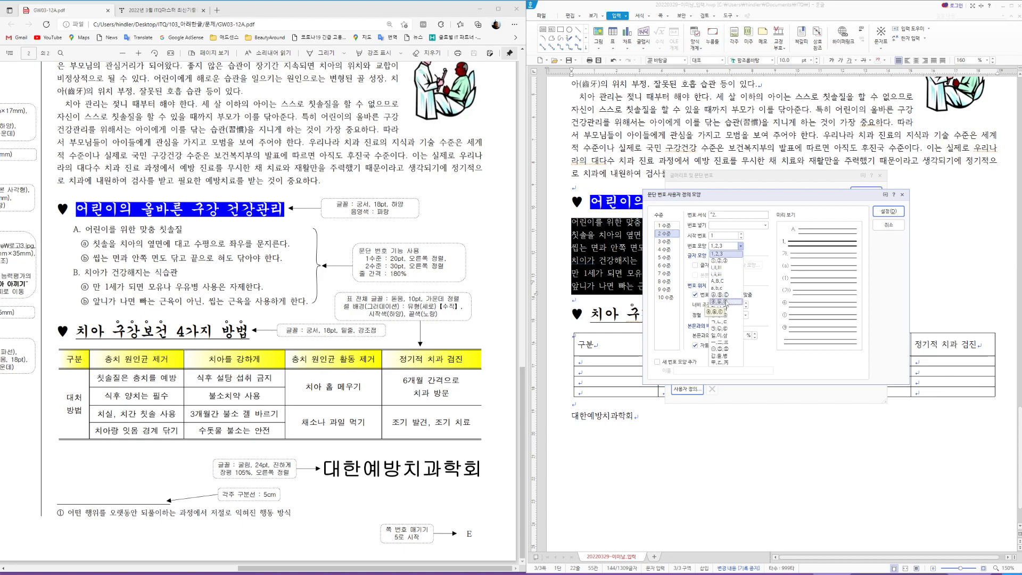
{"action": "left_click", "coordinate": [724, 294]}
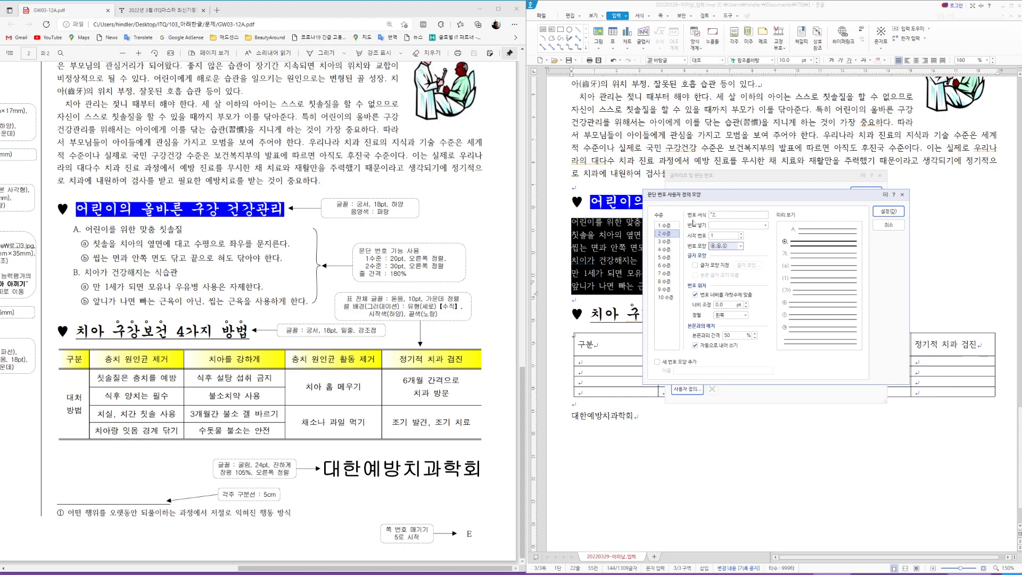
{"action": "left_click", "coordinate": [711, 215]}
{"action": "left_click", "coordinate": [718, 215]}
{"action": "left_click", "coordinate": [708, 307]}
{"action": "type", "text": "30"}
{"action": "left_click", "coordinate": [745, 316]}
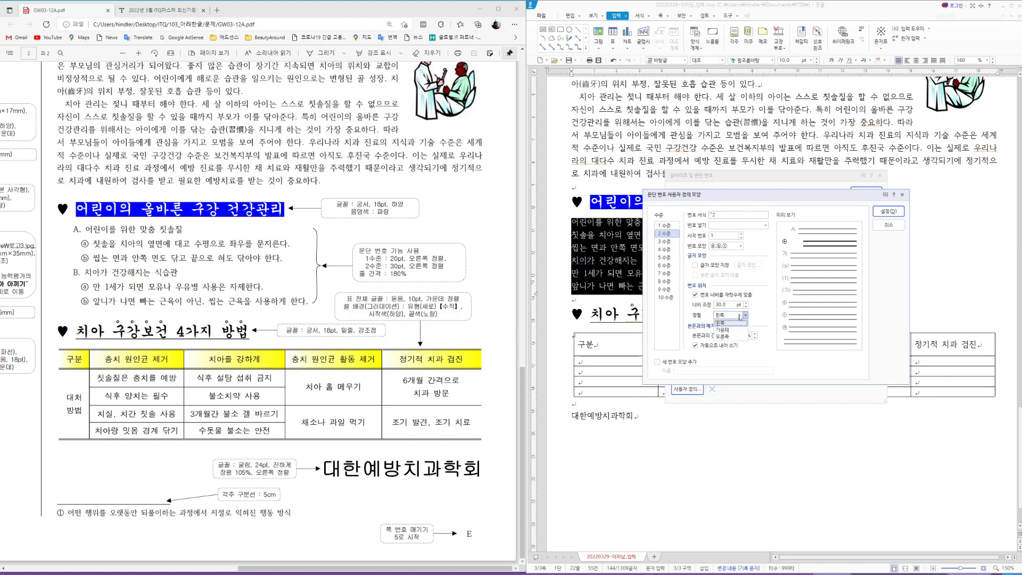
{"action": "left_click", "coordinate": [727, 336]}
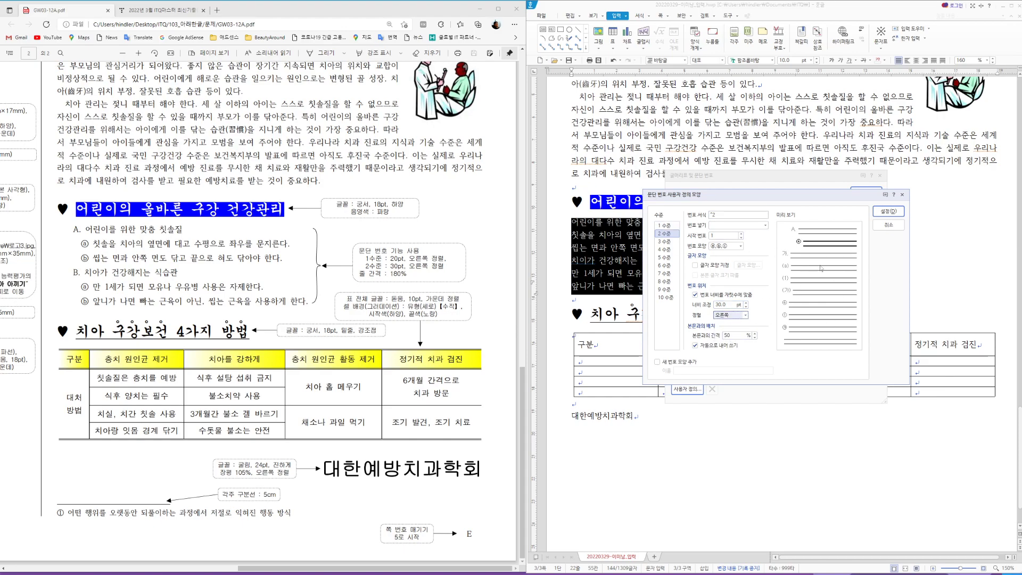
{"action": "left_click", "coordinate": [884, 212]}
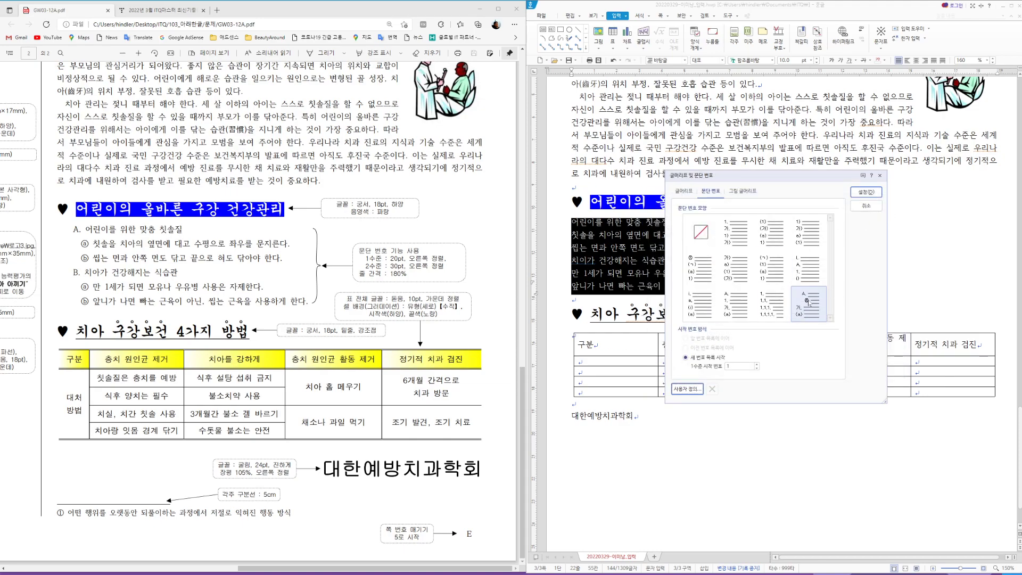
{"action": "left_click", "coordinate": [865, 192]}
Step: Demote two pairs of list lines one level so they become ⓐ and ⓑ sub-items
{"action": "left_click", "coordinate": [672, 235]}
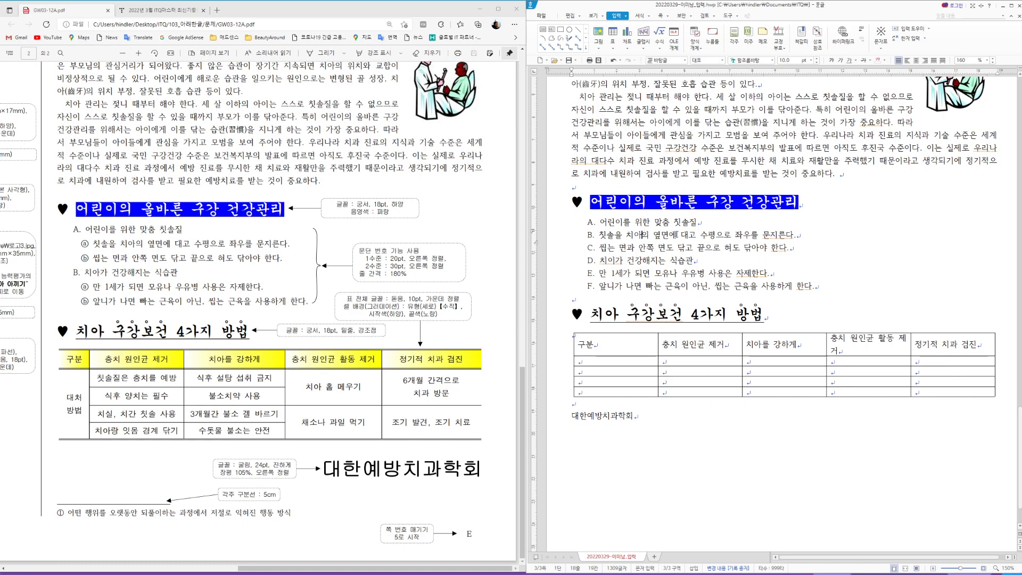
{"action": "left_click", "coordinate": [678, 235]}
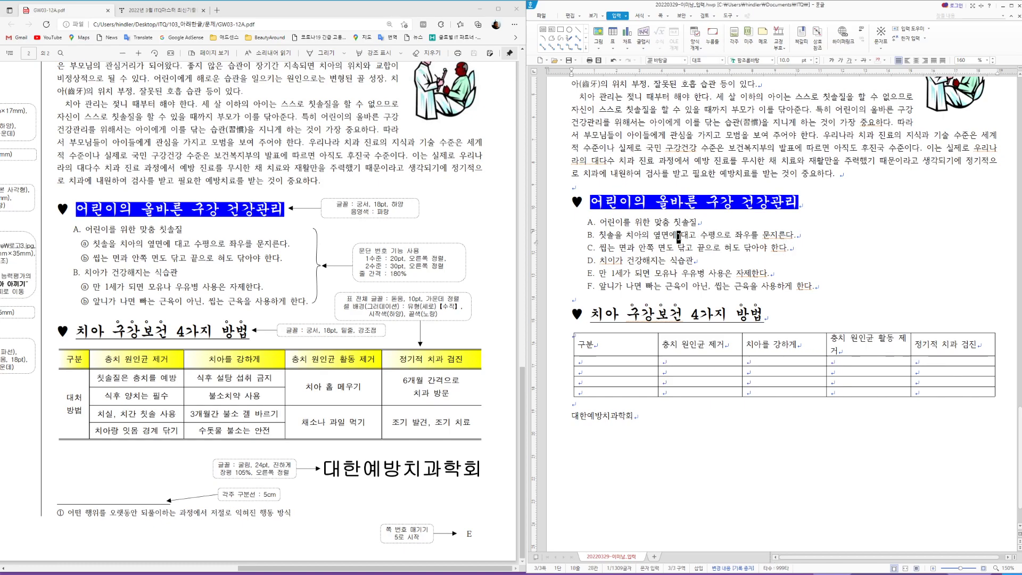
{"action": "left_click_drag", "start_coordinate": [680, 237], "coordinate": [685, 248]}
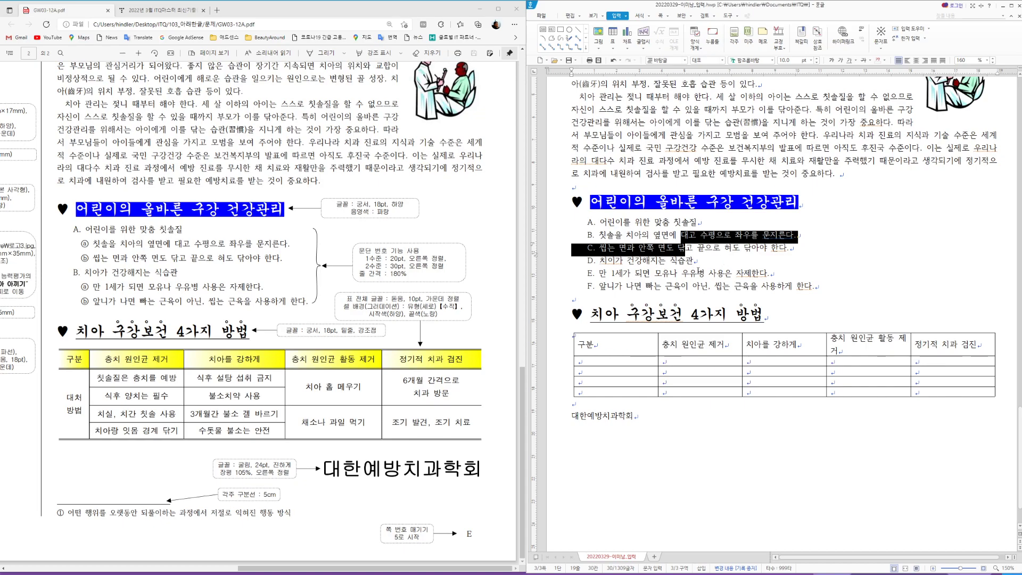
{"action": "key", "text": "ctrl+KP_Add"}
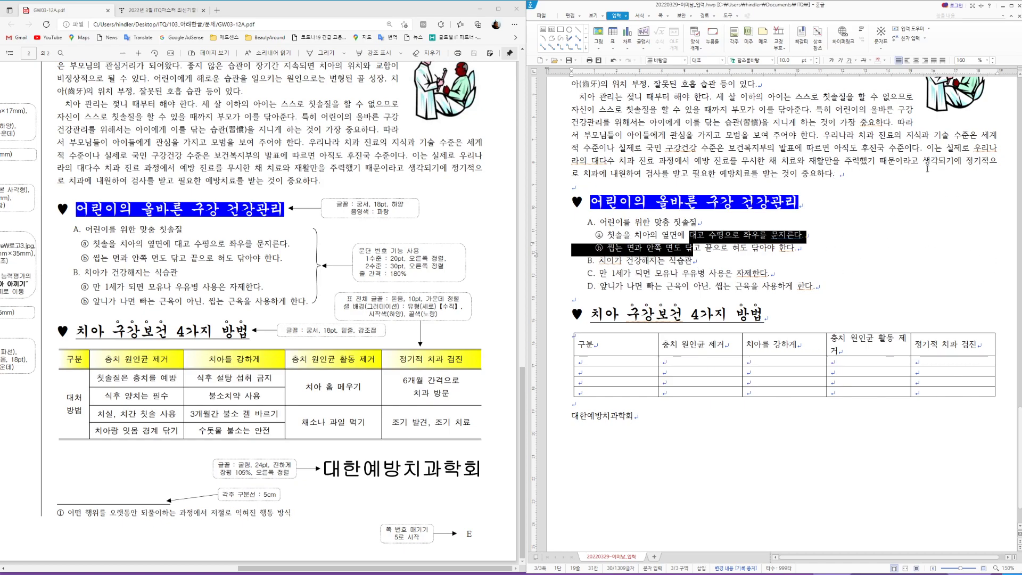
{"action": "left_click", "coordinate": [685, 274]}
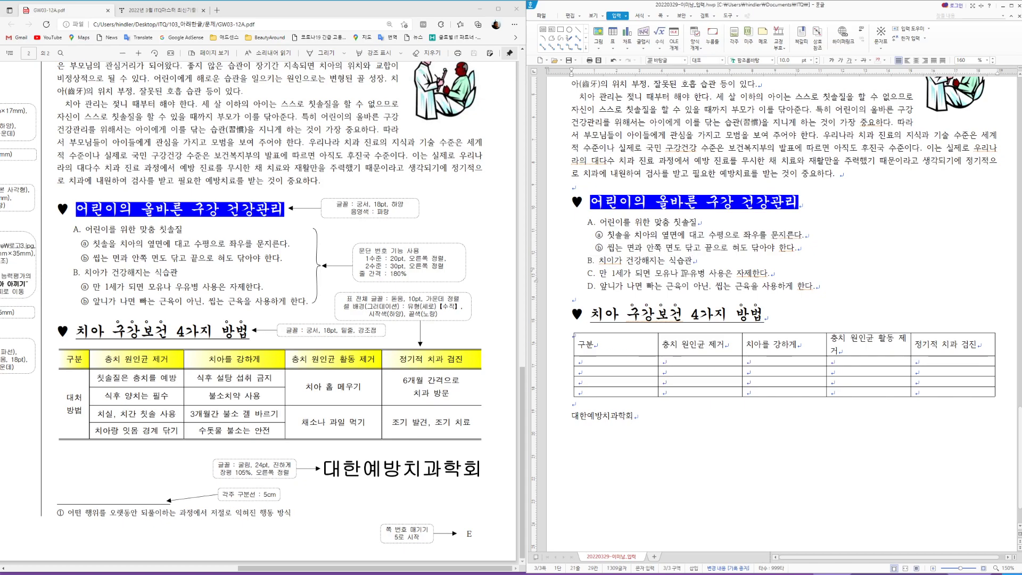
{"action": "left_click_drag", "start_coordinate": [686, 273], "coordinate": [690, 288]}
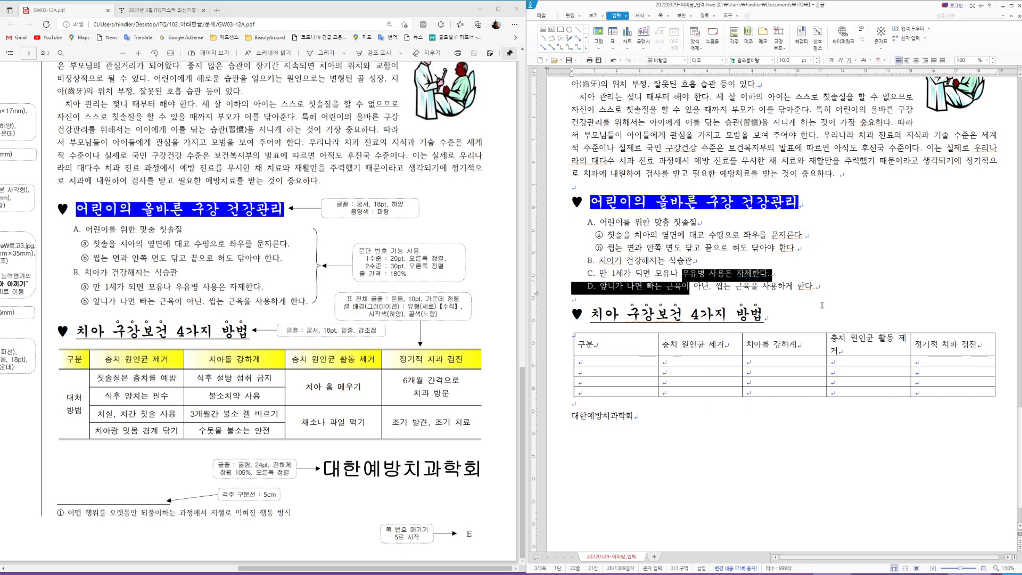
{"action": "key", "text": "ctrl+KP_Add"}
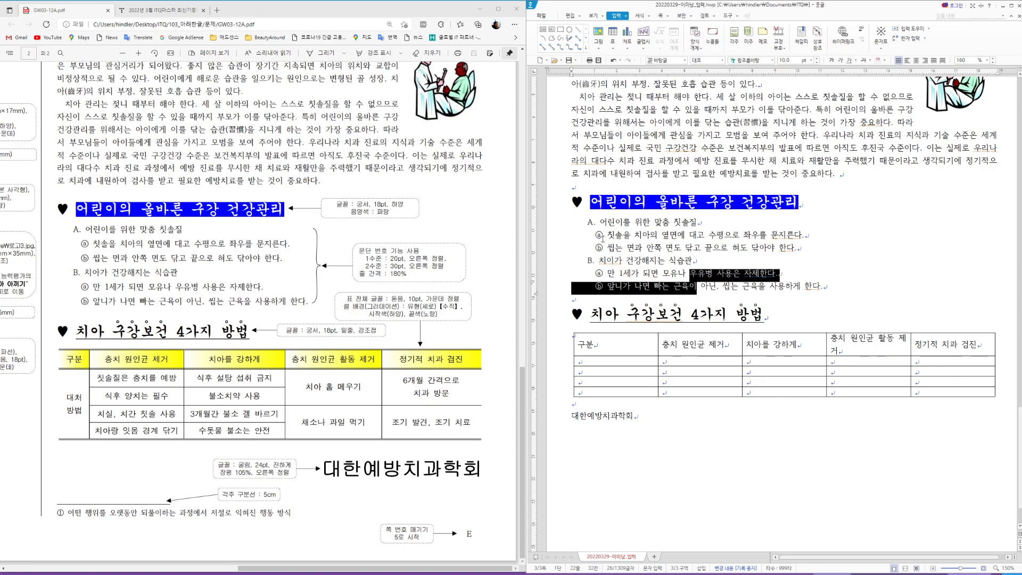
Step: Set the whole numbered list's line spacing to 180%
{"action": "left_click_drag", "start_coordinate": [561, 228], "coordinate": [560, 288]}
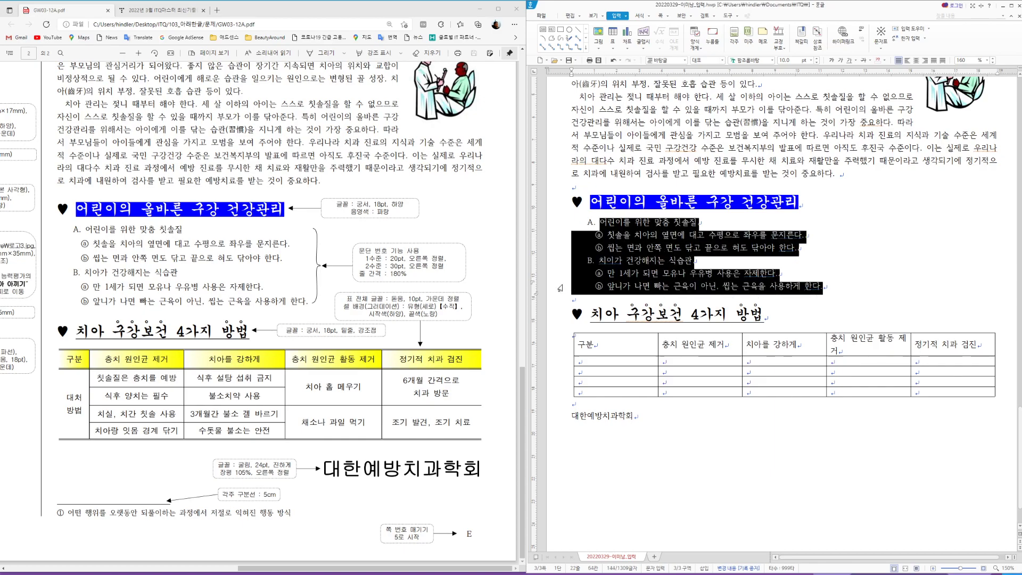
{"action": "left_click", "coordinate": [987, 60]}
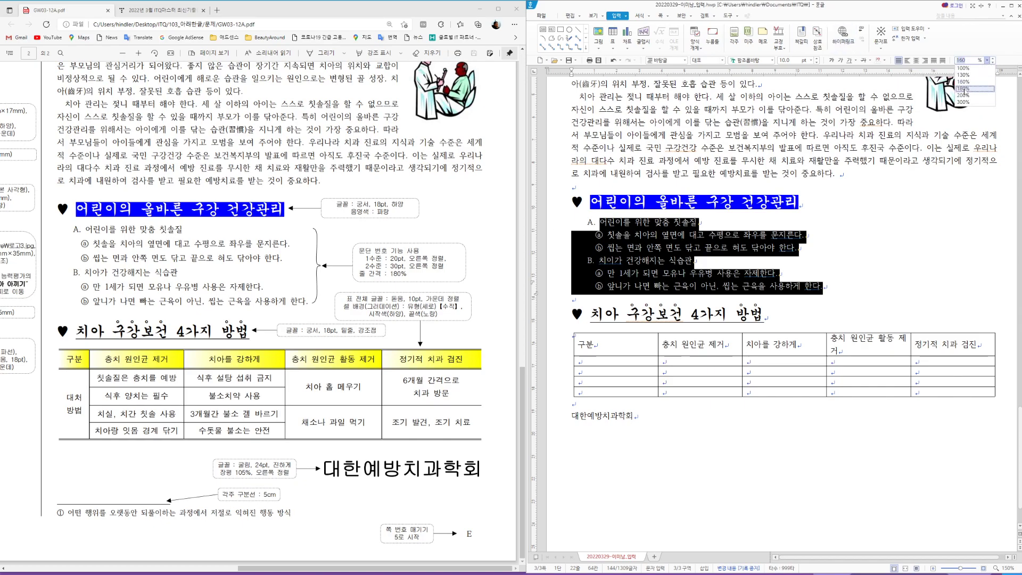
{"action": "left_click", "coordinate": [964, 88]}
{"action": "left_click", "coordinate": [845, 294]}
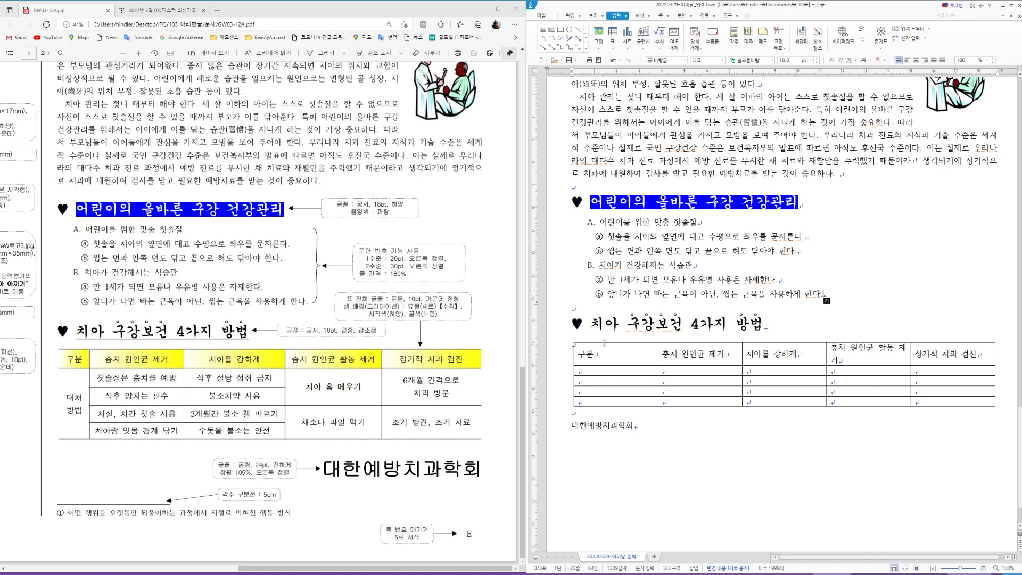
Step: Turn on 글자처럼 취급 in the five-column table's 표/셀 속성
{"action": "left_click", "coordinate": [607, 344]}
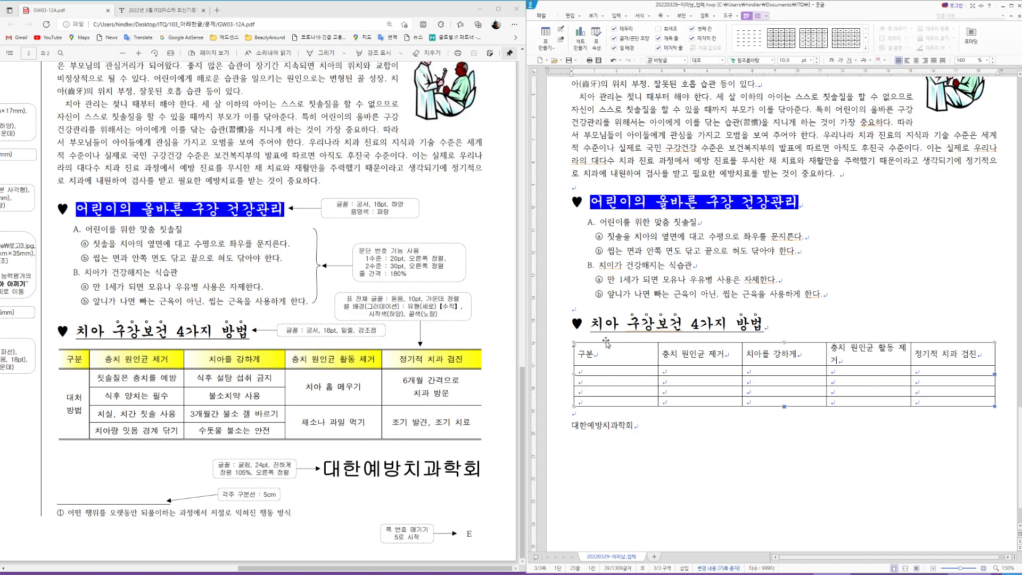
{"action": "double_click", "coordinate": [607, 344]}
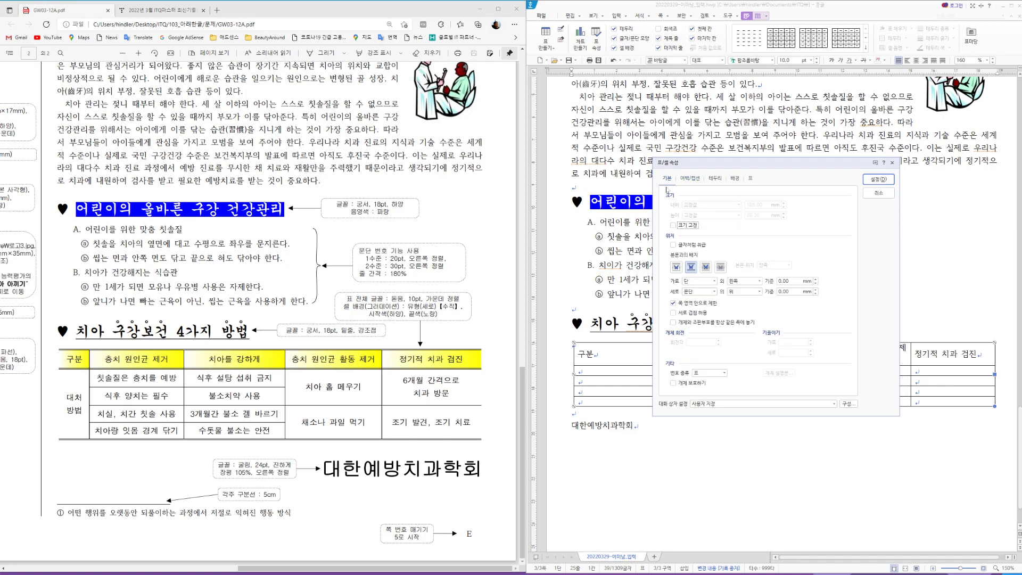
{"action": "left_click", "coordinate": [674, 244]}
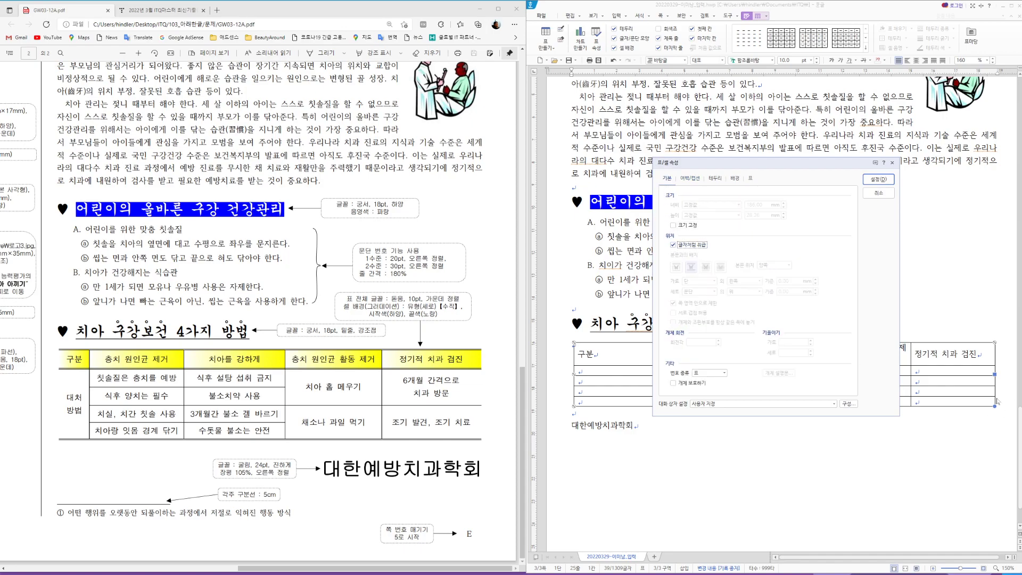
{"action": "key", "text": "Return"}
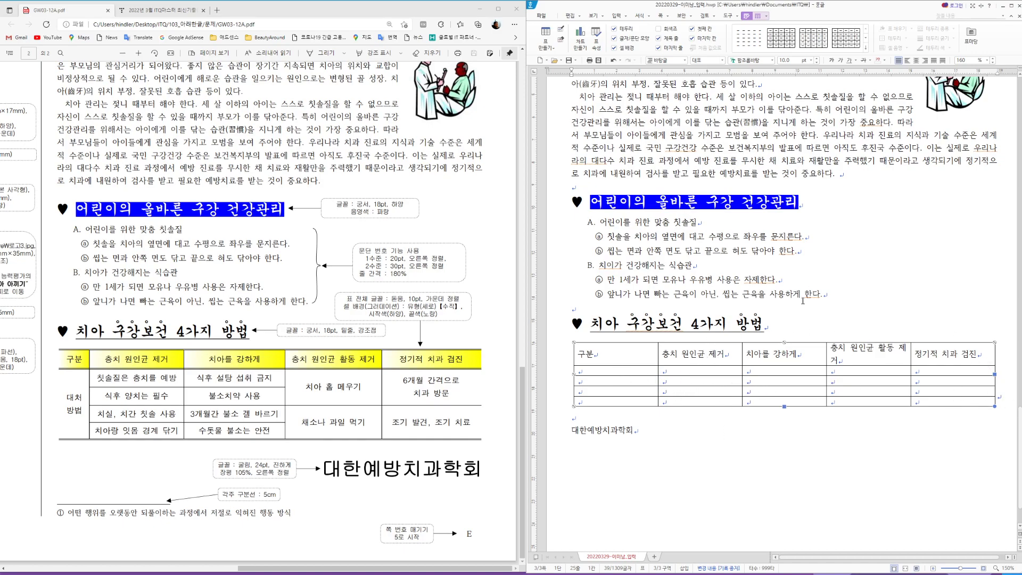
{"action": "left_click", "coordinate": [785, 326]}
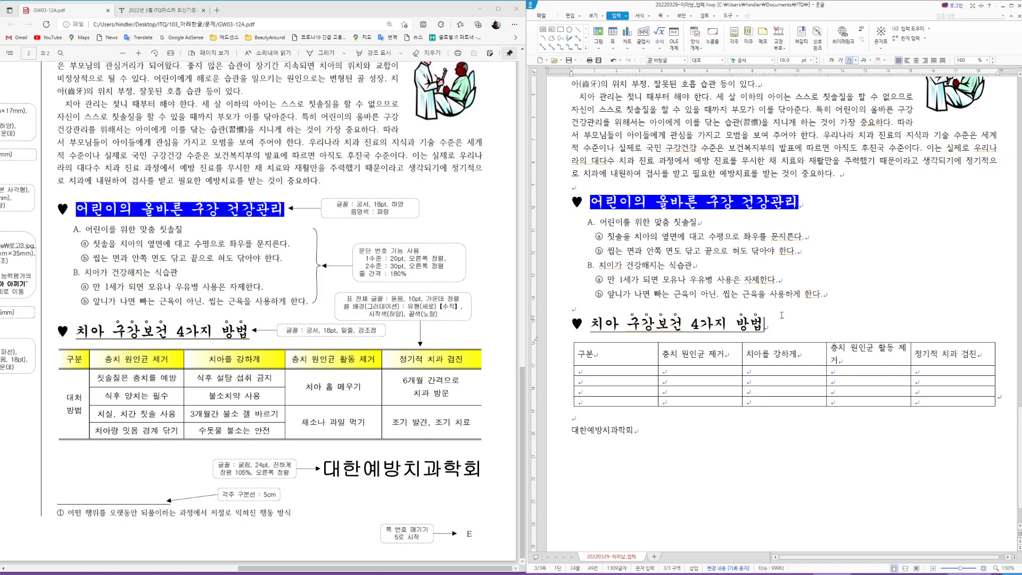
Step: Merge the four first-column data cells and the top two cells of column 4
{"action": "left_click_drag", "start_coordinate": [598, 370], "coordinate": [616, 401]}
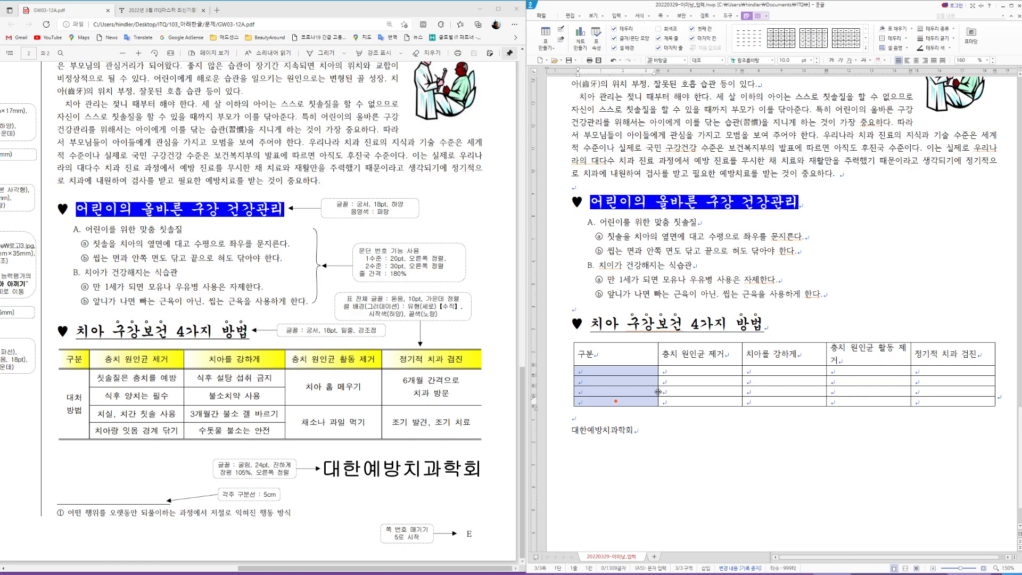
{"action": "key", "text": "m"}
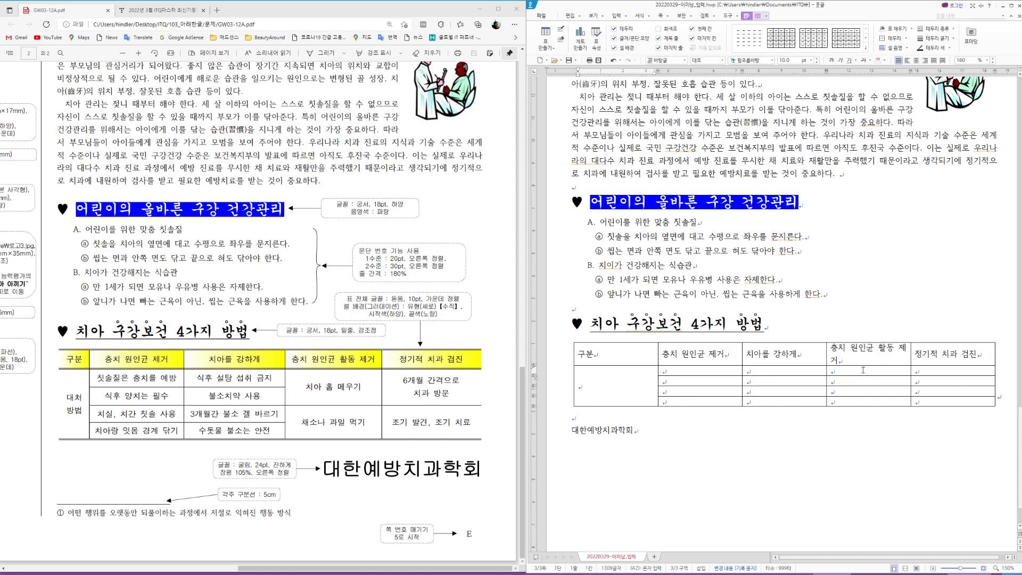
{"action": "left_click_drag", "start_coordinate": [863, 370], "coordinate": [857, 379]}
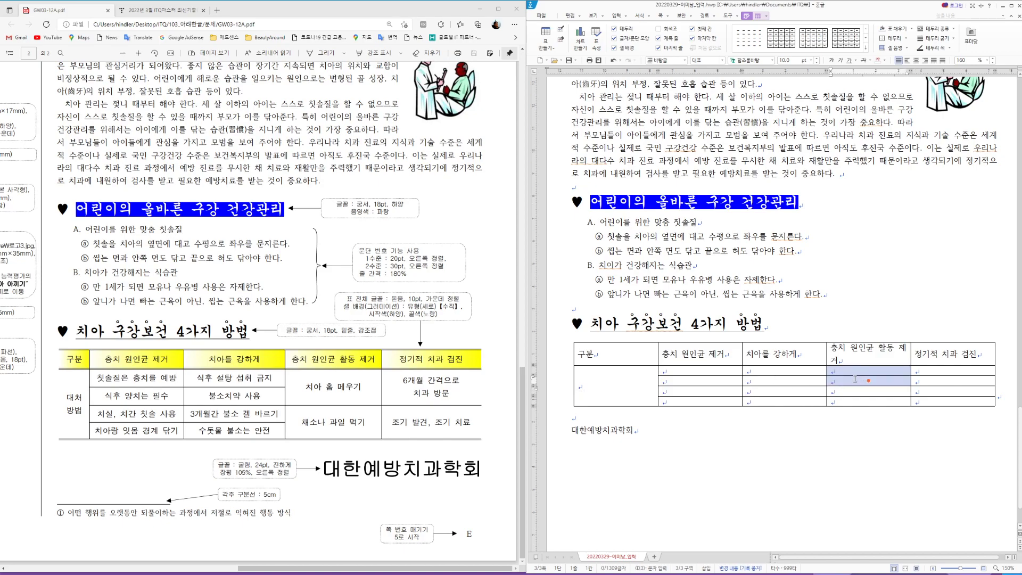
{"action": "right_click", "coordinate": [856, 379]}
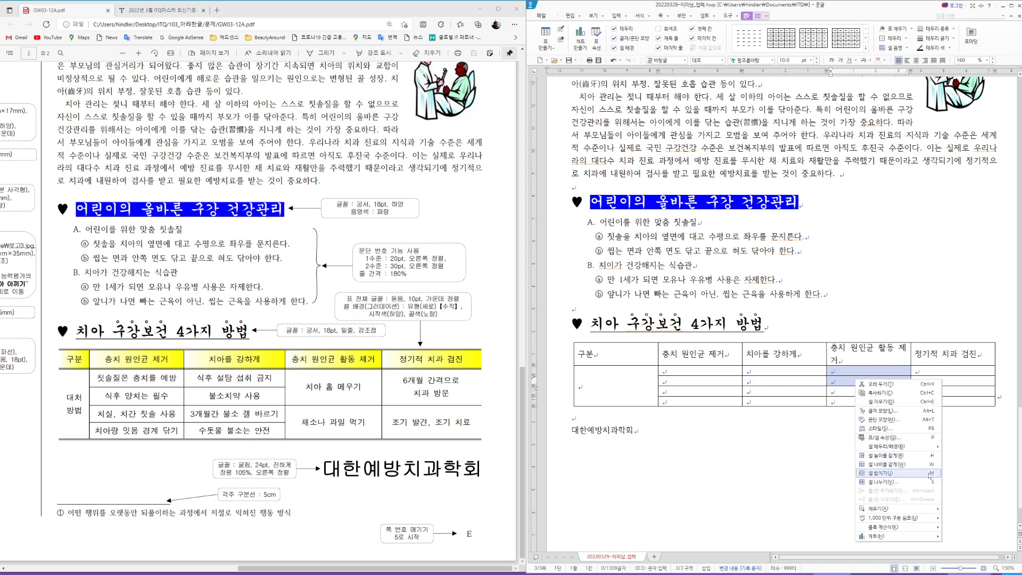
{"action": "left_click", "coordinate": [907, 420]}
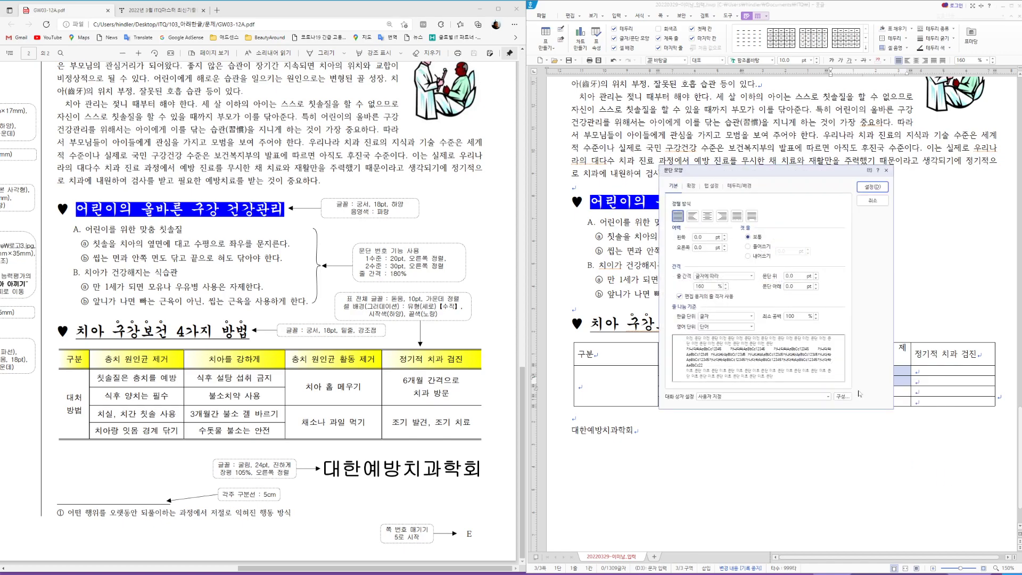
{"action": "left_click", "coordinate": [874, 201]}
{"action": "key", "text": "m"}
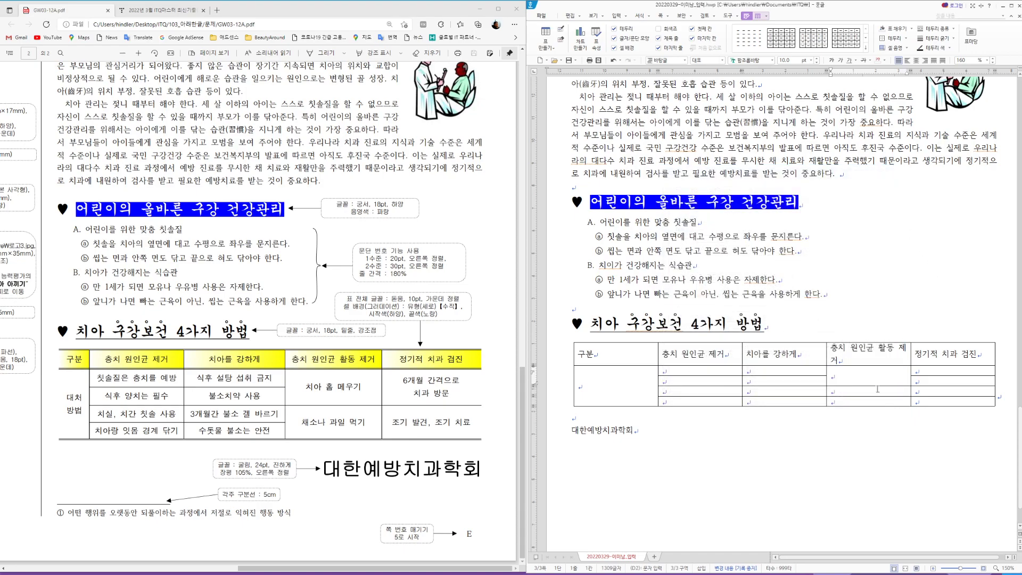
Step: Merge the lower pair in column 4 and the top 정기적 치과 검진 pair in column 5
{"action": "left_click_drag", "start_coordinate": [868, 392], "coordinate": [868, 402]}
{"action": "key", "text": "m"}
{"action": "left_click_drag", "start_coordinate": [942, 371], "coordinate": [943, 402]}
{"action": "key", "text": "m"}
{"action": "key", "text": "m"}
Step: Enter the 대처방법 label, then the first tip row: 칫솔질은 충치를 예방, 식후 설탕 섭취 금지, 치아 홈 메우기, 6개월 간격으로 치과 방문
{"action": "left_click", "coordinate": [612, 385]}
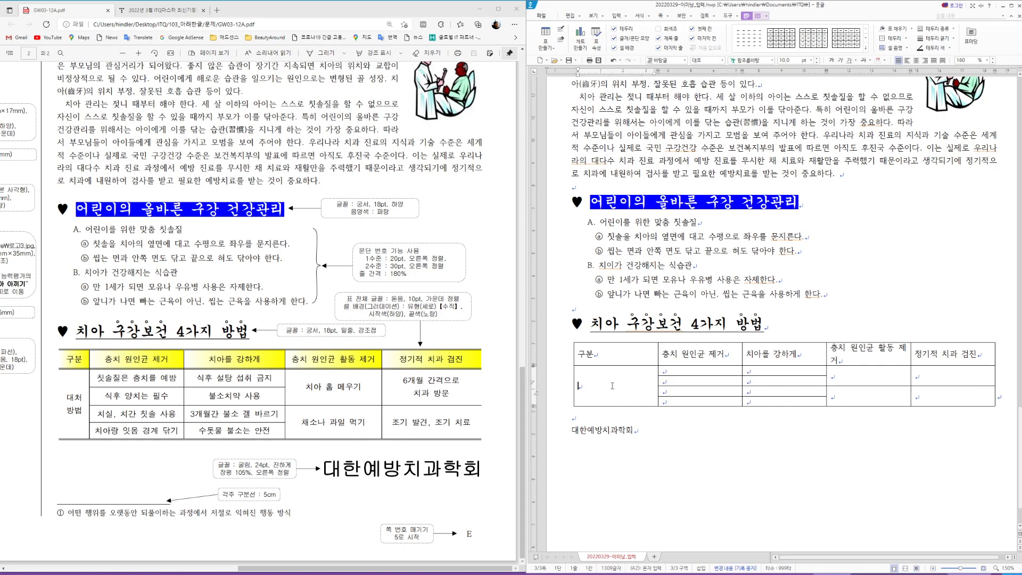
{"action": "type", "text": "대처방법"}
{"action": "left_click", "coordinate": [663, 391]}
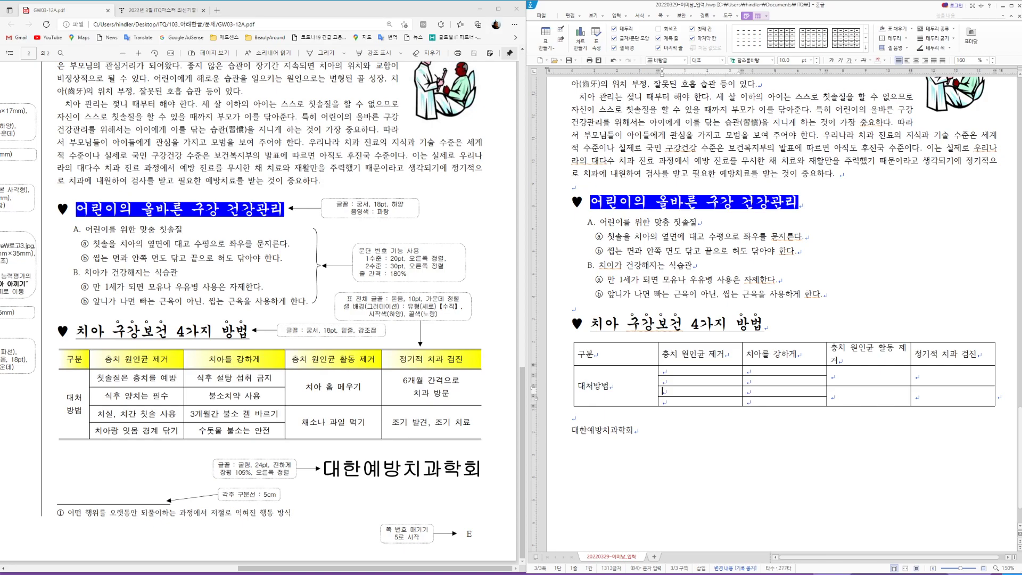
{"action": "left_click", "coordinate": [674, 369]}
{"action": "type", "text": "칫솔질은 충치를 예방"}
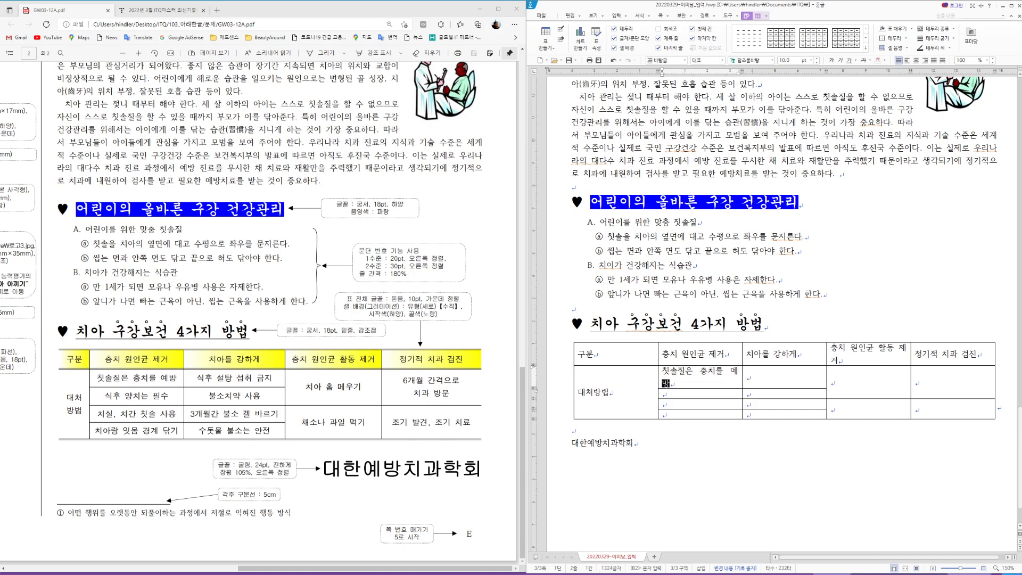
{"action": "key", "text": "Tab"}
{"action": "type", "text": "식"}
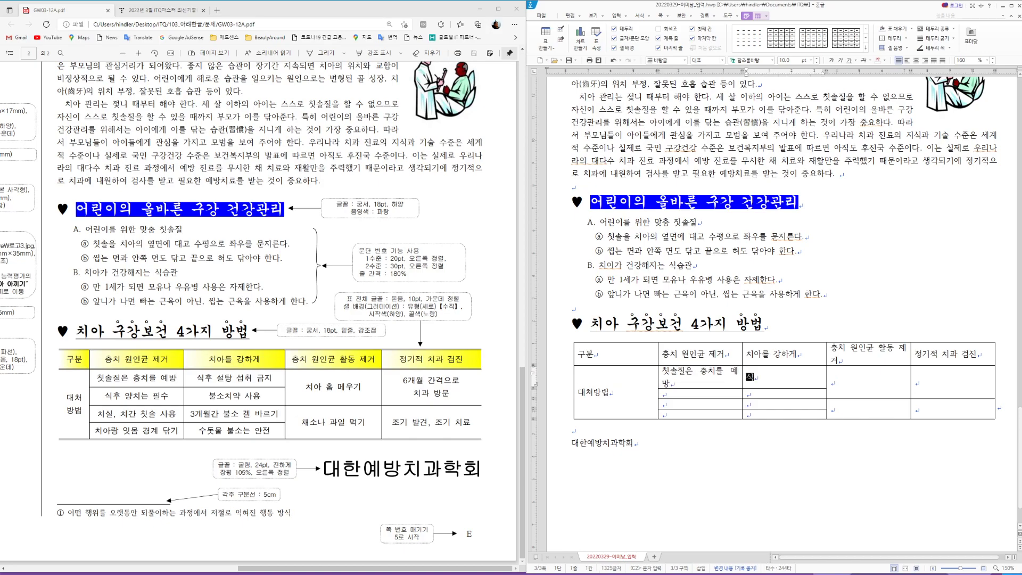
{"action": "type", "text": "후 설탕 섭취 금지"}
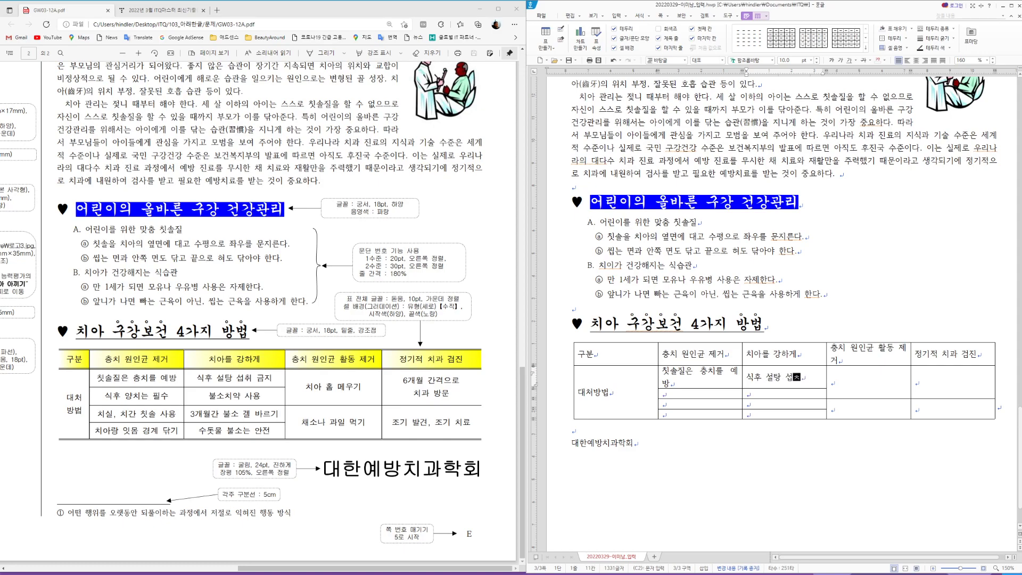
{"action": "key", "text": "Tab"}
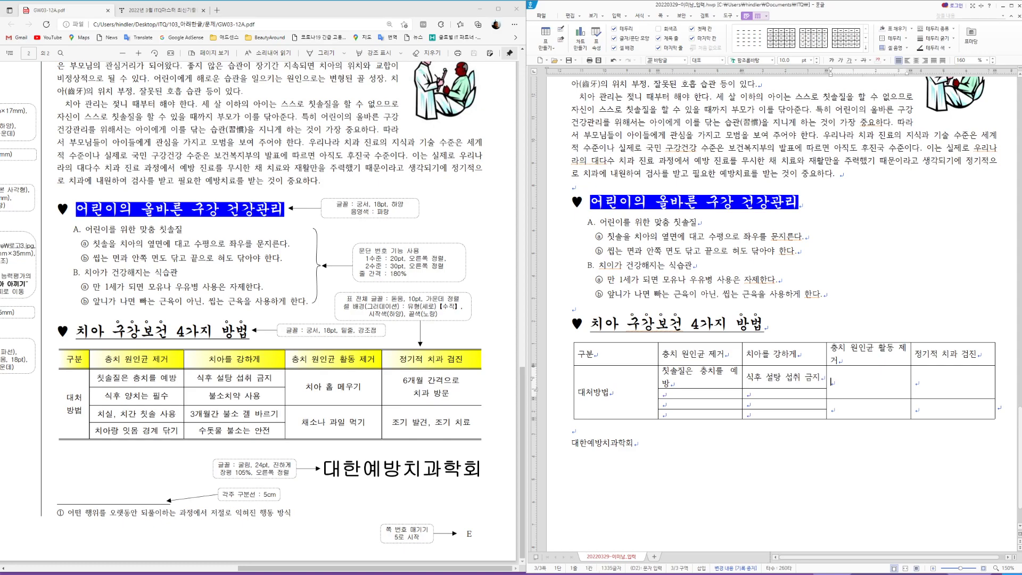
{"action": "type", "text": "치아 호ㅁ 메우기"}
{"action": "key", "text": "Tab"}
{"action": "type", "text": "6"}
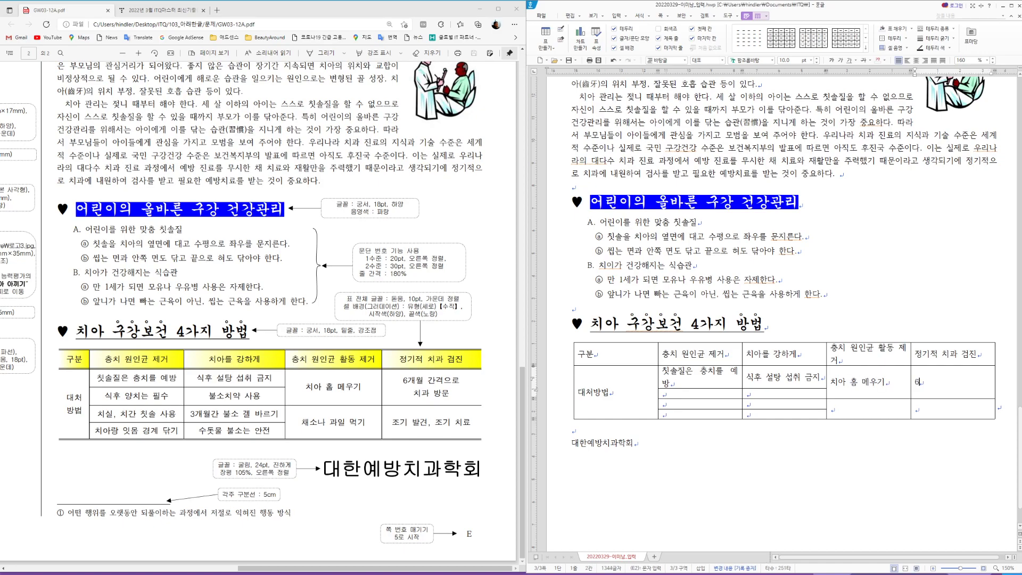
{"action": "type", "text": "개월 간격으로 치과 바"}
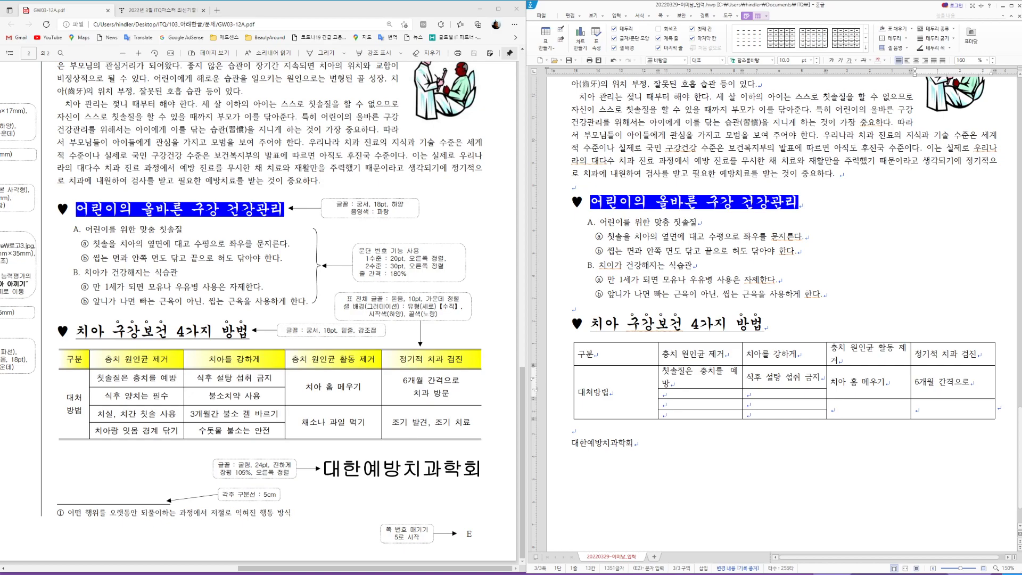
{"action": "type", "text": "방문"}
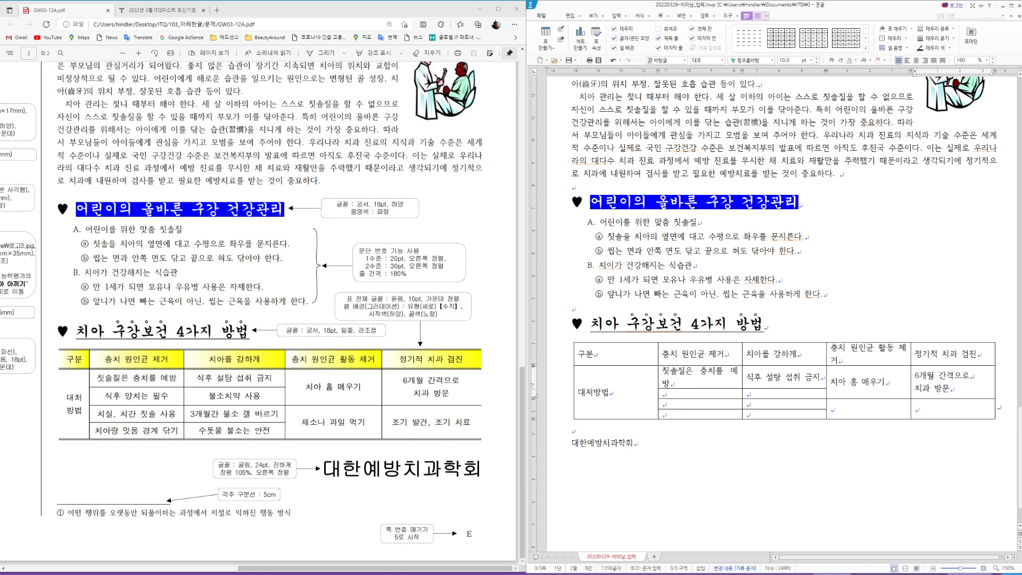
Step: Fill the next row's tips 식후 양치는 필수 and 불소치약 사용
{"action": "left_click", "coordinate": [687, 394]}
{"action": "type", "text": "시"}
{"action": "type", "text": "식후 양치는 필수"}
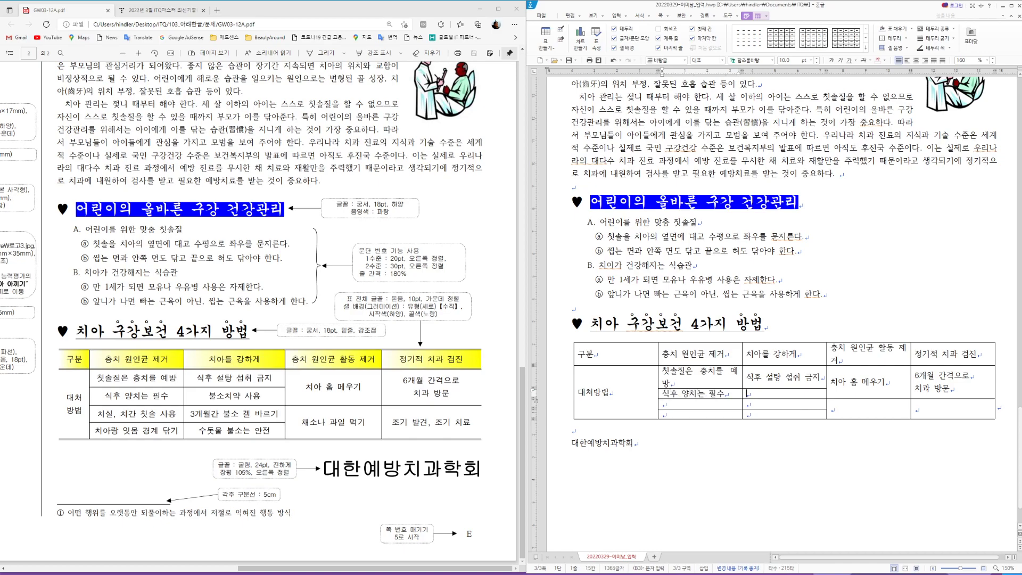
{"action": "key", "text": "Tab"}
{"action": "type", "text": "불소치약"}
{"action": "type", "text": " 사용"}
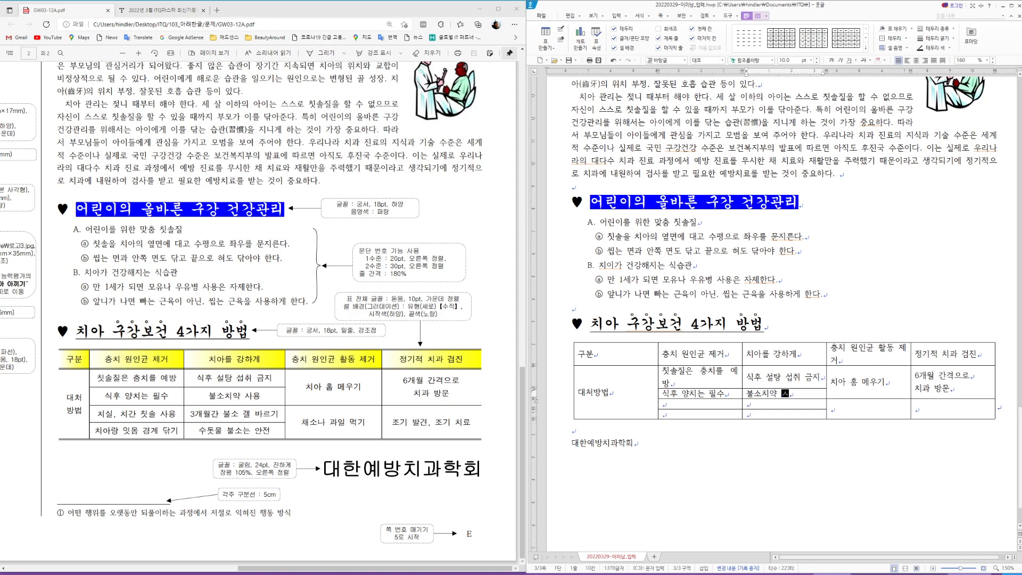
Step: Fill the fourth row: 치실, 치간 칫솔 사용, 3개월간 불소 겔 바르기, 채소나 과일 먹기, 조기 발견, 조기 치료
{"action": "left_click", "coordinate": [697, 404]}
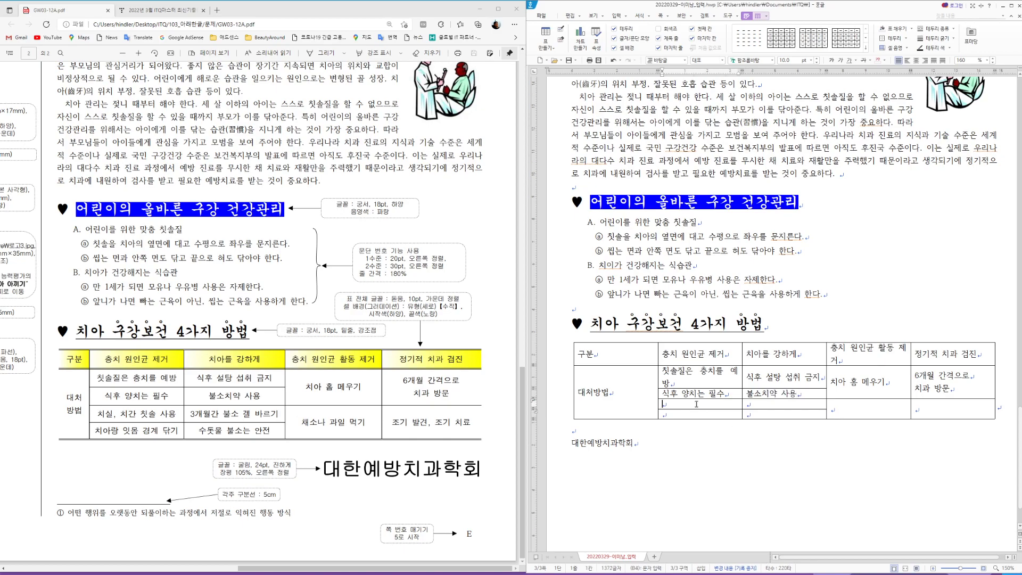
{"action": "type", "text": "치실, 치간 칫솔"}
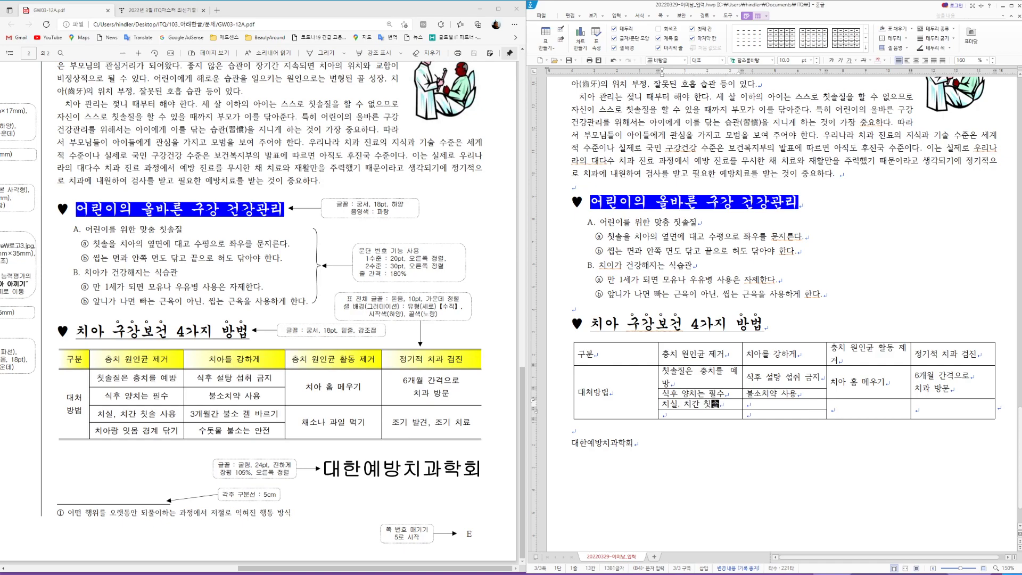
{"action": "type", "text": " 상용"}
{"action": "key", "text": "Tab"}
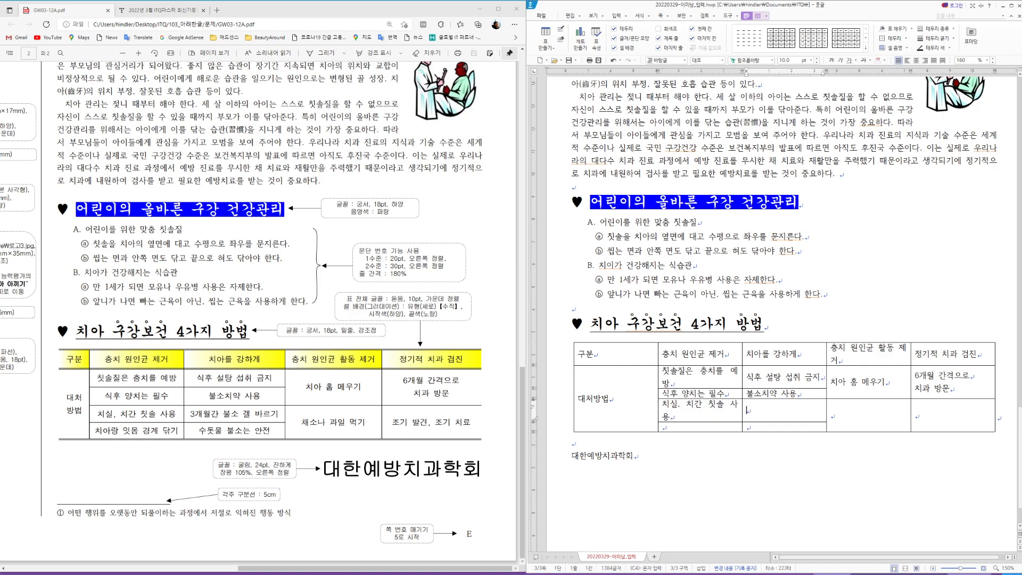
{"action": "type", "text": "3개월간 불소 겔 바르기"}
{"action": "key", "text": "Tab"}
{"action": "type", "text": "채소나"}
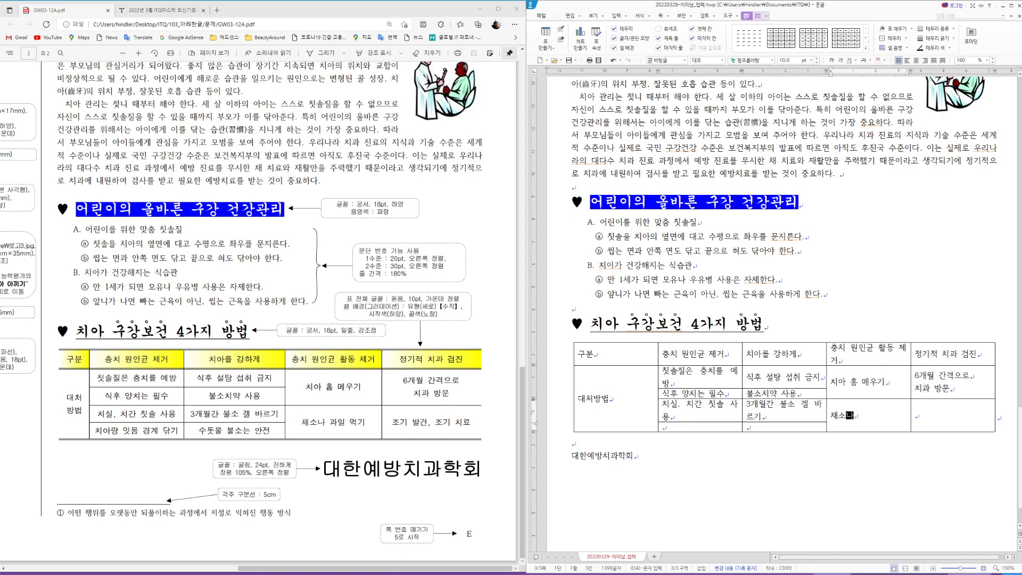
{"action": "type", "text": " 과일 ㅁ먹기"}
{"action": "key", "text": "Tab"}
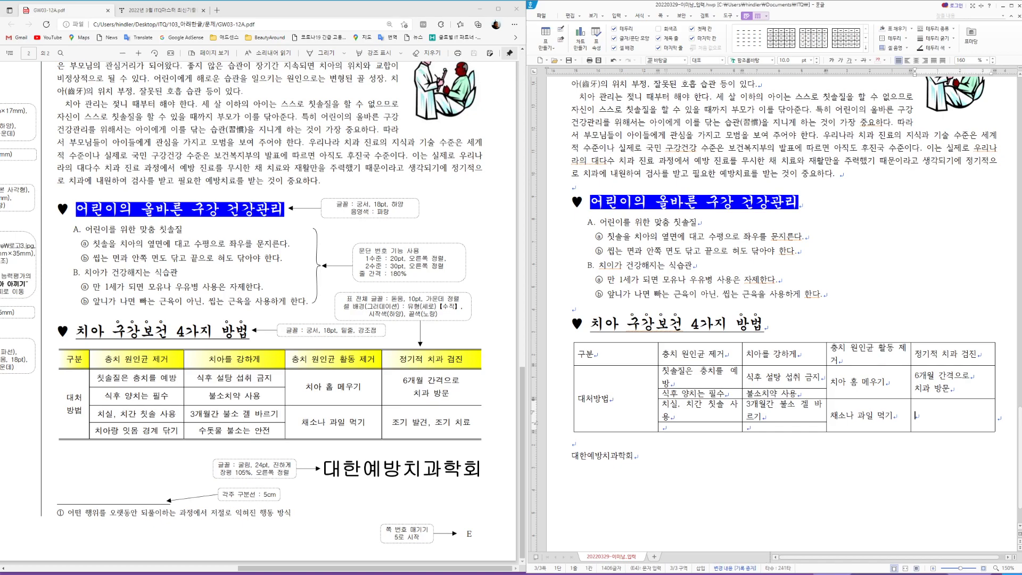
{"action": "type", "text": "조기 발견, "}
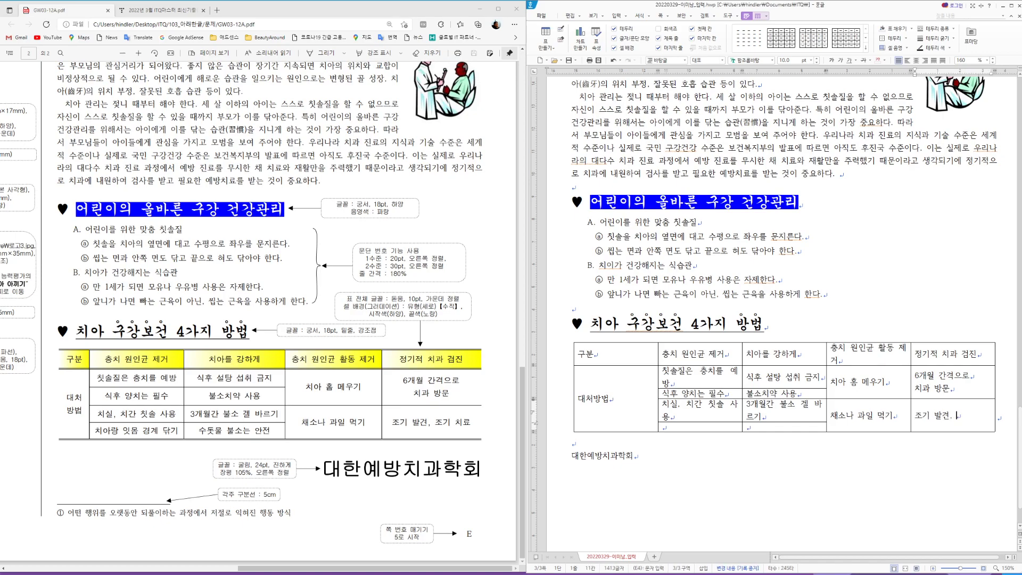
{"action": "type", "text": "조기 치료"}
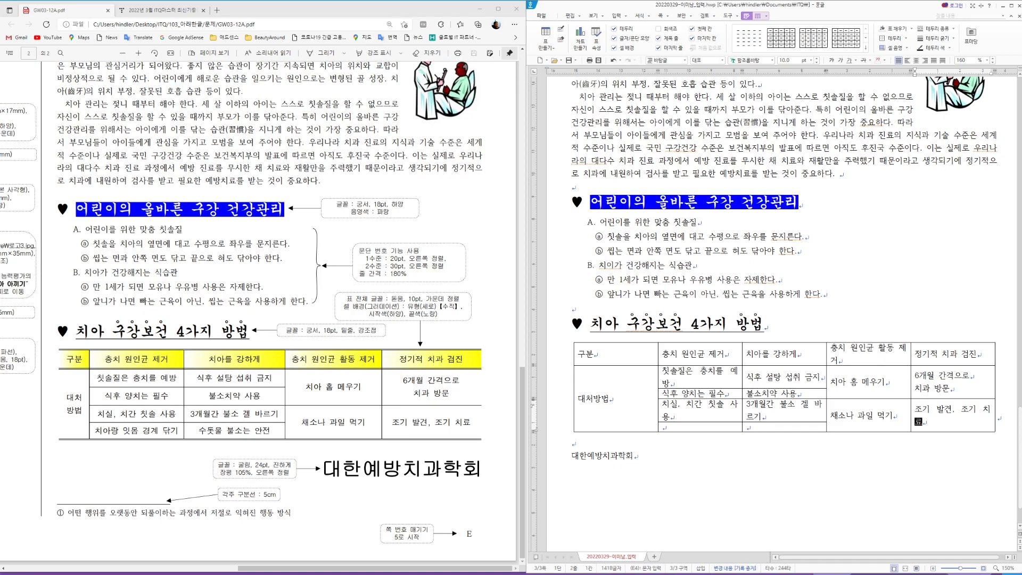
Step: Fill the last row with 치아랑 잇몸 경계 닦기 and 수돗물 불소는 안전
{"action": "left_click", "coordinate": [685, 427]}
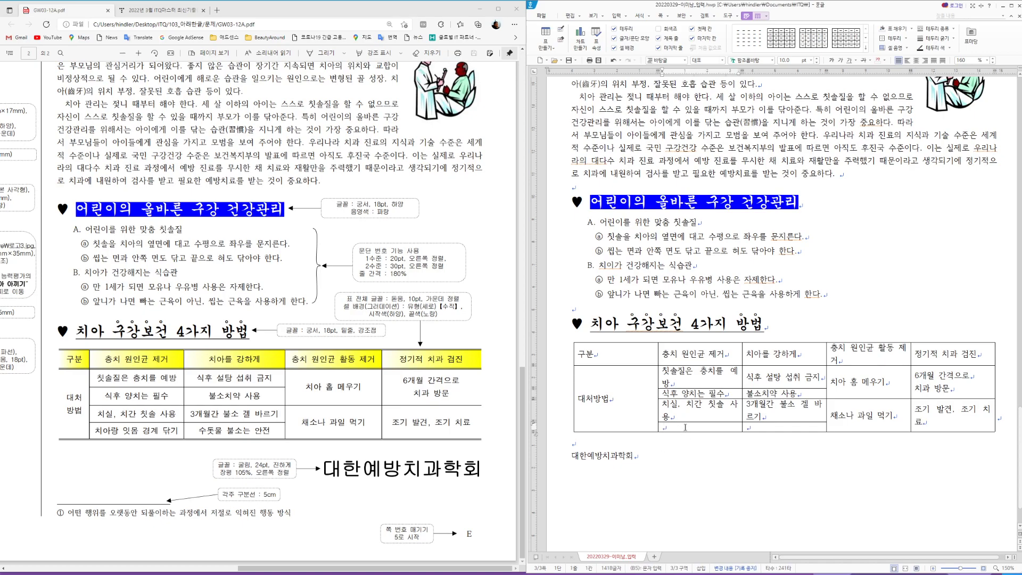
{"action": "type", "text": "치아랑 잇몸 ㄱ"}
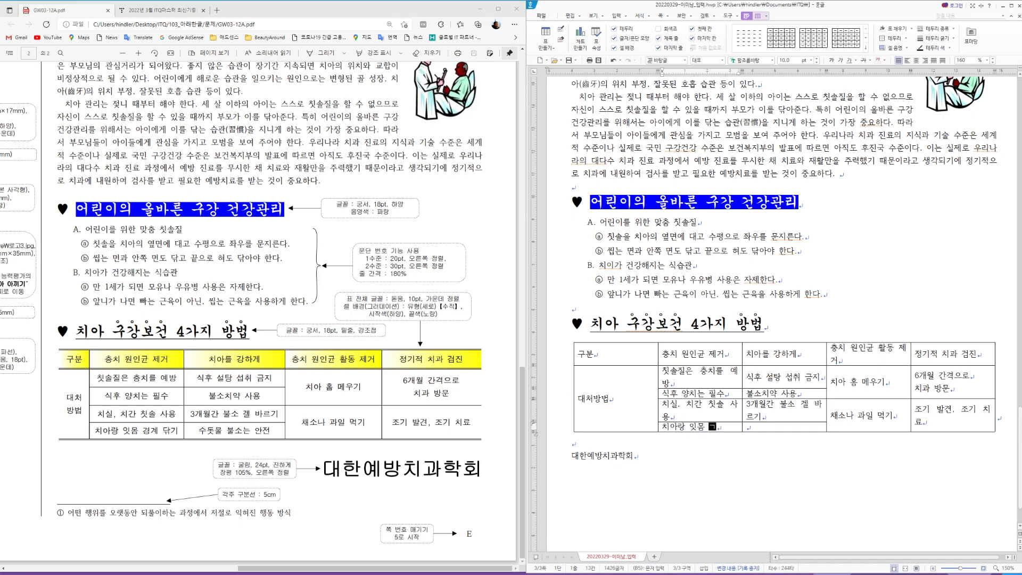
{"action": "type", "text": "경계 닦ㄱ"}
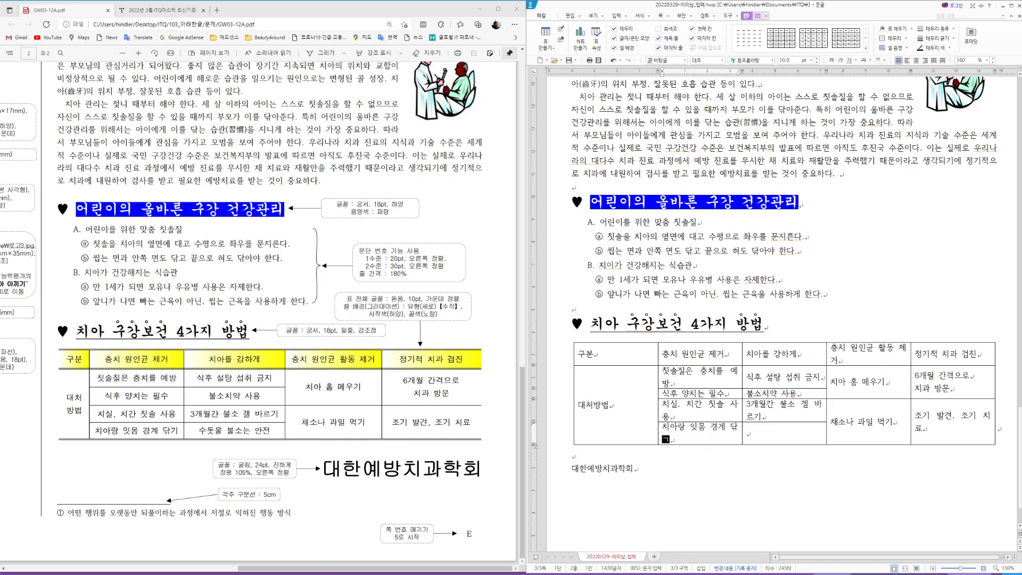
{"action": "type", "text": "ㅣ"}
{"action": "key", "text": "Tab"}
{"action": "type", "text": "수소"}
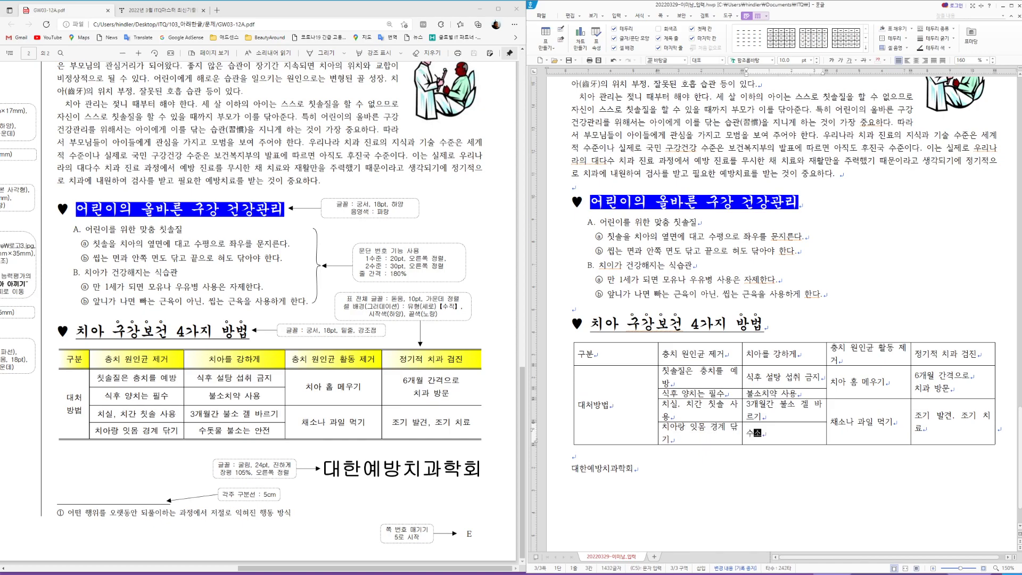
{"action": "type", "text": "ㅗㅅㅁ"}
{"action": "type", "text": "불소는 안전"}
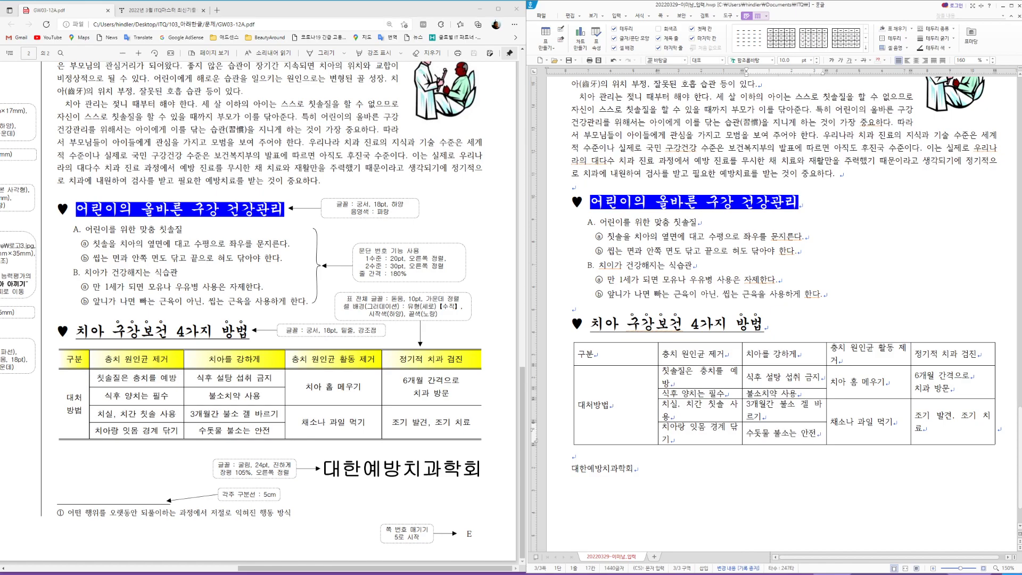
Step: Narrow the 구분 column and widen the others so 조기 발견, 조기 치료 fits on one line, then select the table
{"action": "left_click_drag", "start_coordinate": [658, 395], "coordinate": [600, 400]}
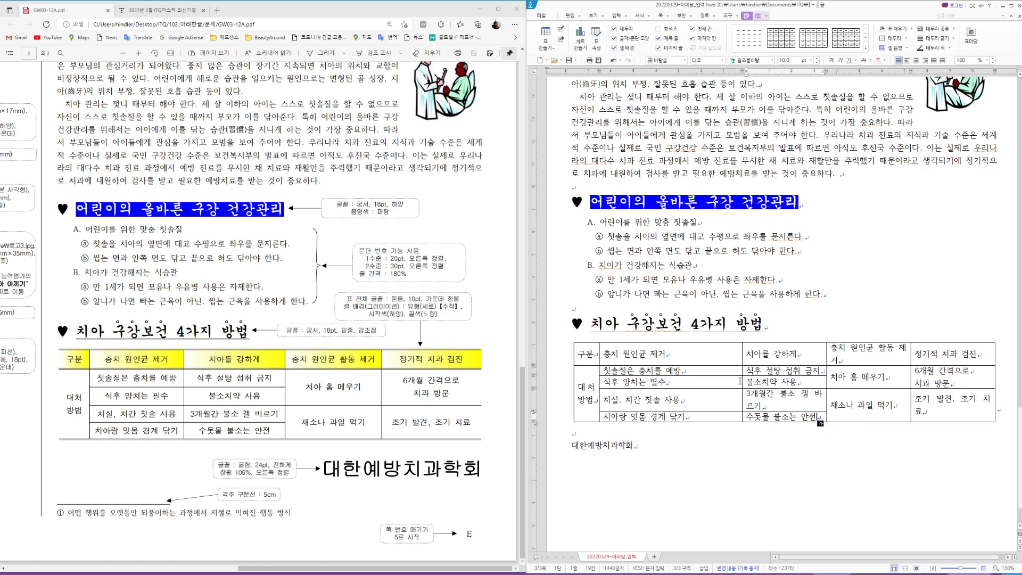
{"action": "left_click_drag", "start_coordinate": [744, 382], "coordinate": [707, 389]}
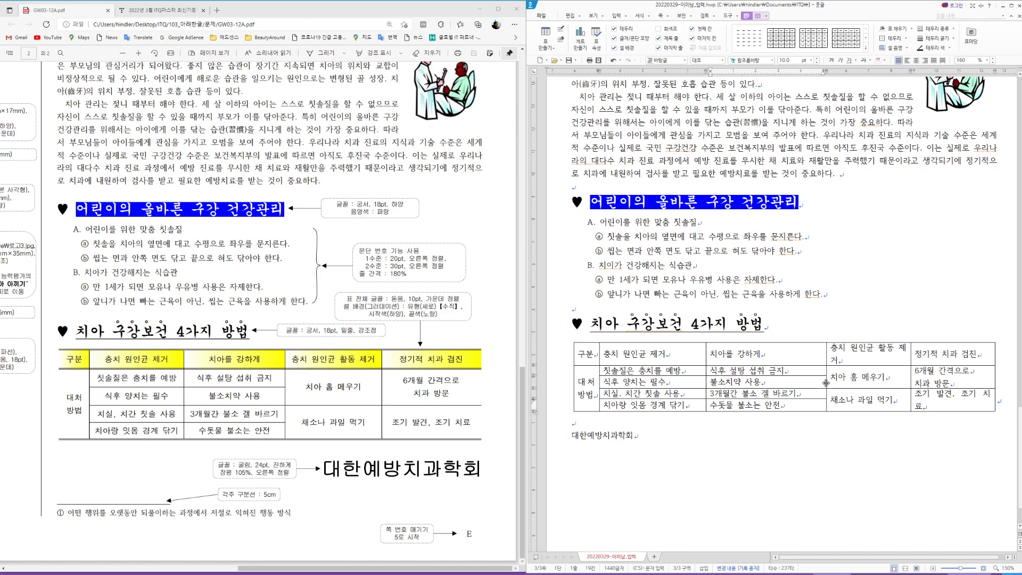
{"action": "mouse_move", "coordinate": [826, 382]}
{"action": "left_mouse_down"}
{"action": "mouse_move", "coordinate": [813, 385]}
{"action": "mouse_move", "coordinate": [809, 372]}
{"action": "left_mouse_up"}
{"action": "left_click", "coordinate": [912, 366]}
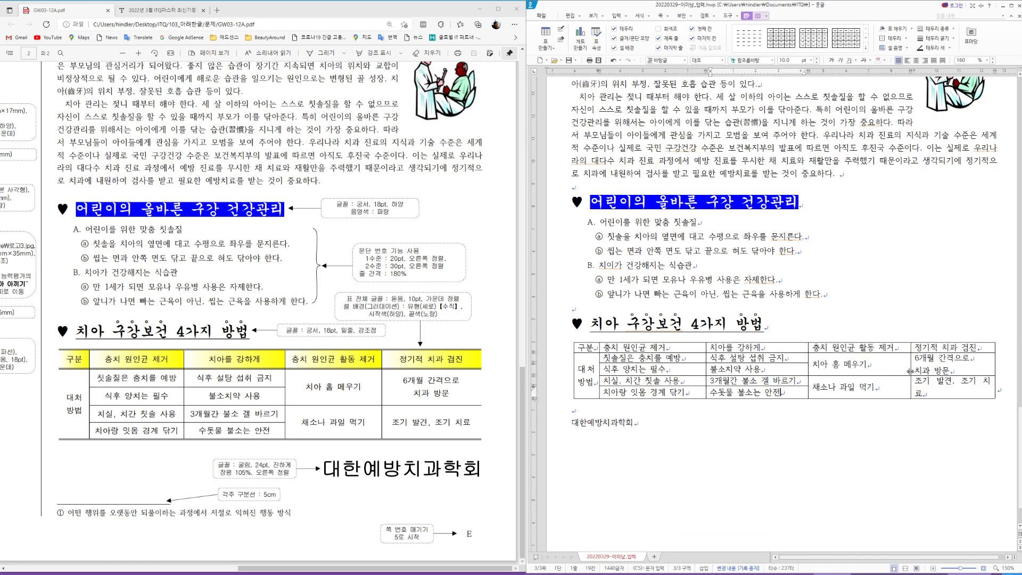
{"action": "left_click_drag", "start_coordinate": [912, 366], "coordinate": [903, 365]}
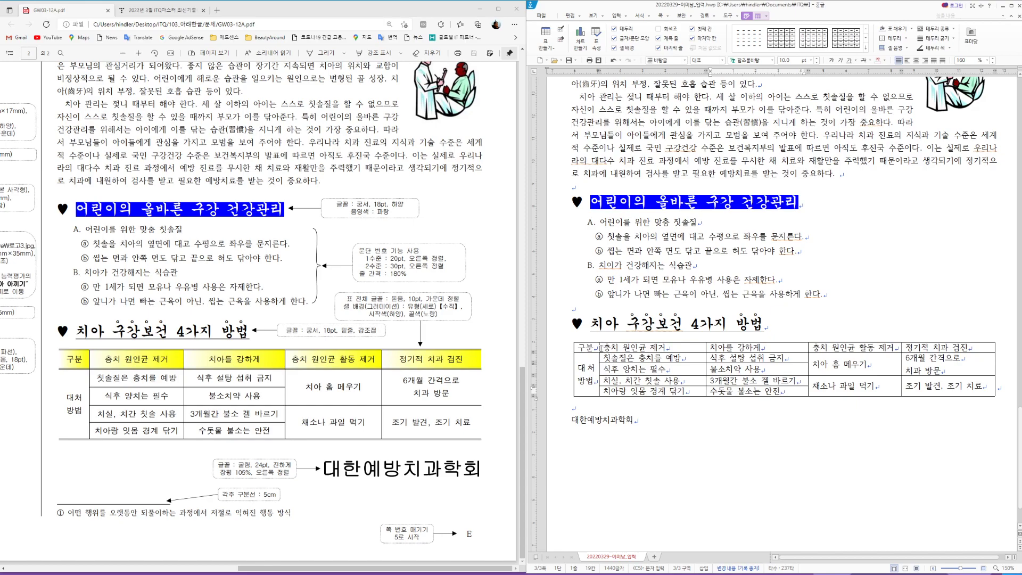
{"action": "left_click_drag", "start_coordinate": [601, 349], "coordinate": [950, 385]}
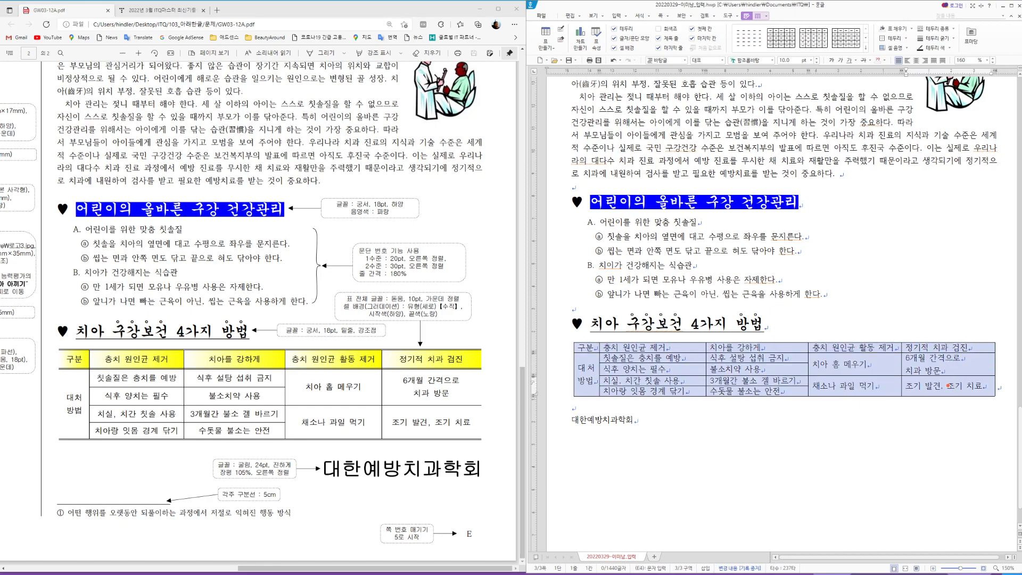
Step: Set the table font to 돋움, centre all cell text, heighten the rows, and select the header row
{"action": "left_click", "coordinate": [753, 62]}
{"action": "type", "text": "돋움"}
{"action": "key", "text": "Return"}
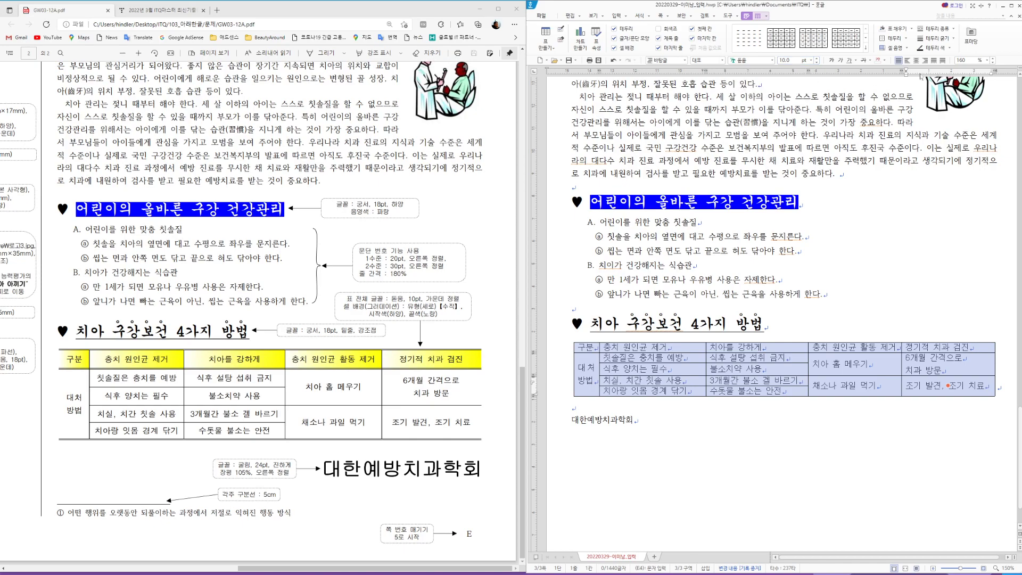
{"action": "left_click", "coordinate": [917, 60]}
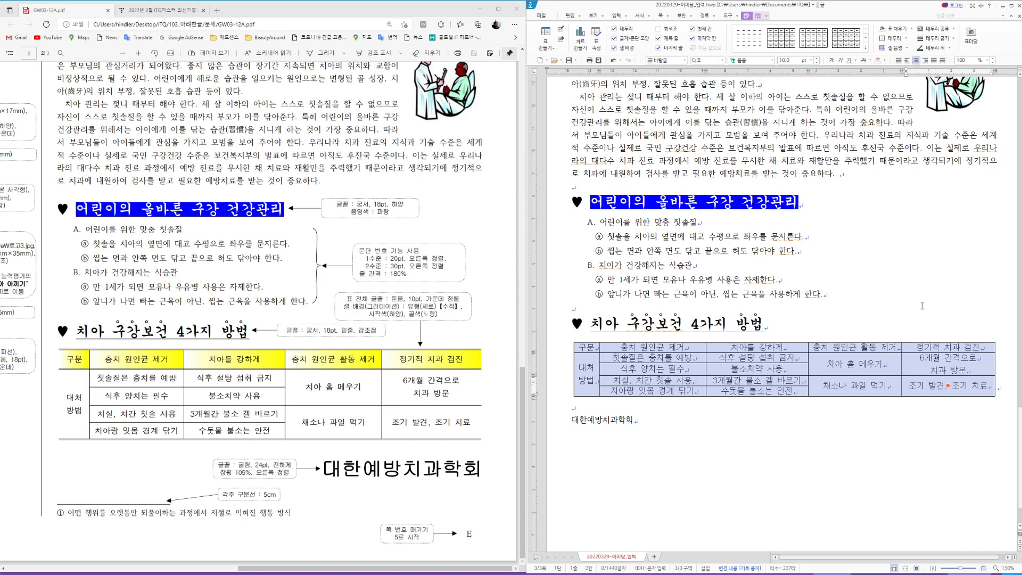
{"action": "key", "text": "ctrl+Down"}
{"action": "key", "text": "ctrl+Down"}
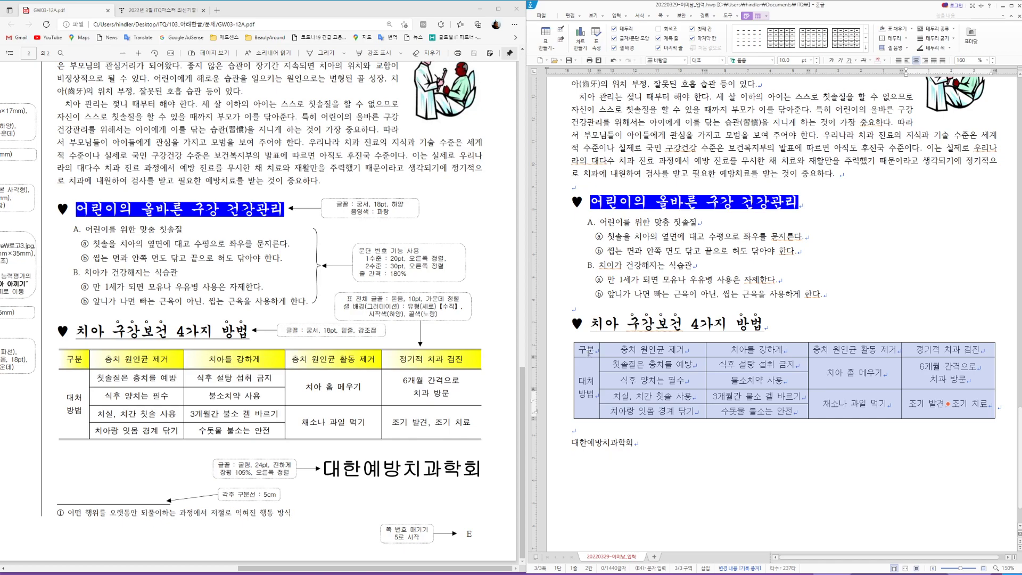
{"action": "left_click_drag", "start_coordinate": [589, 353], "coordinate": [949, 350]}
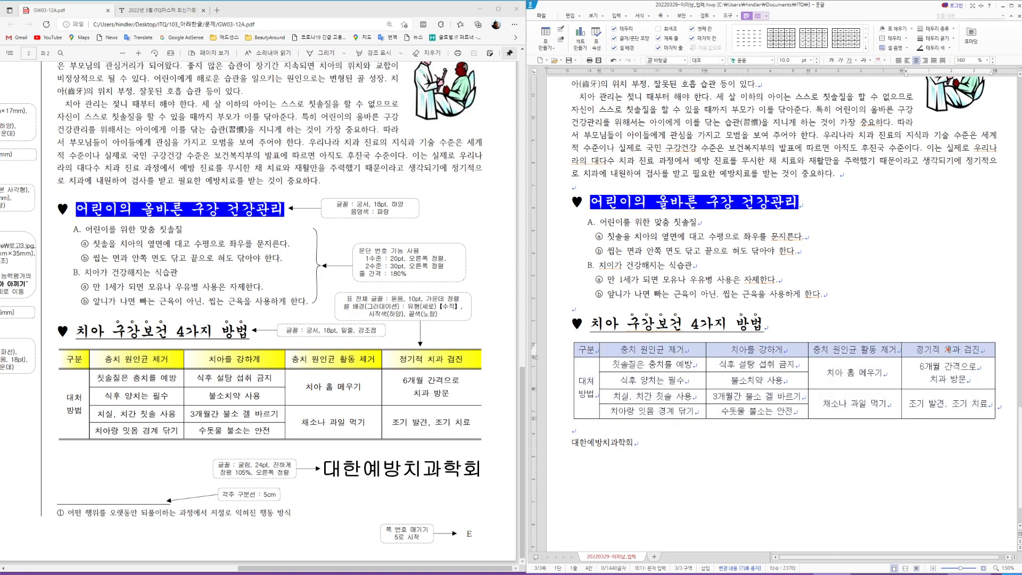
Step: Fill the header row with a vertical gradient ending in yellow, then select the body cells
{"action": "key", "text": "l"}
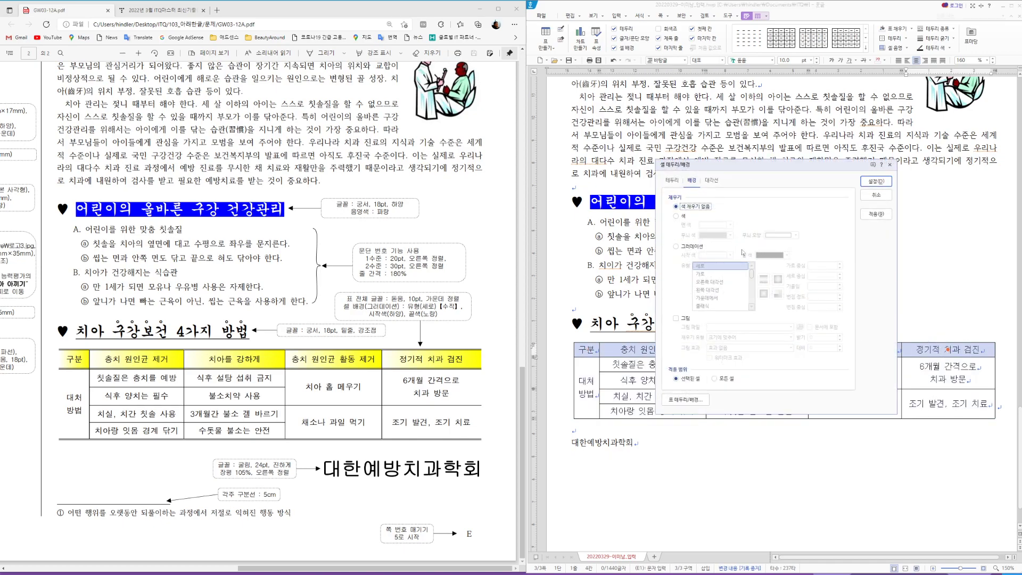
{"action": "left_click", "coordinate": [699, 246]}
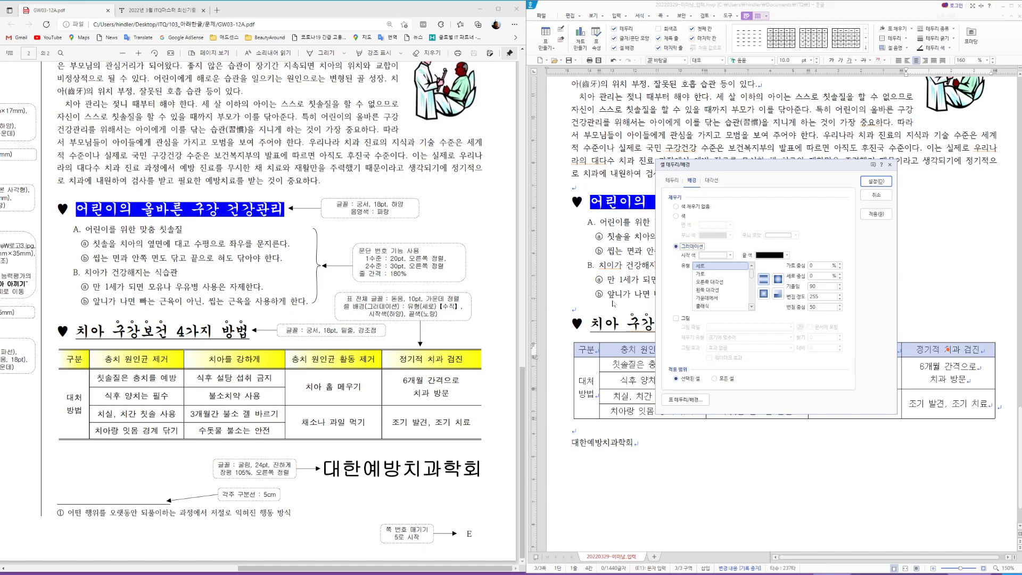
{"action": "left_click", "coordinate": [702, 270]}
{"action": "left_click", "coordinate": [788, 255]}
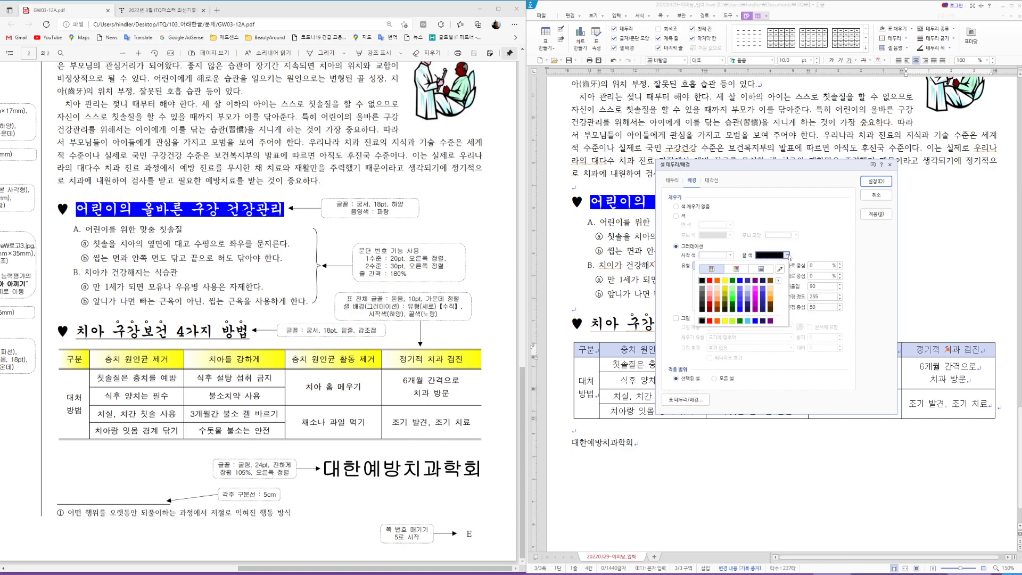
{"action": "left_click", "coordinate": [725, 321]}
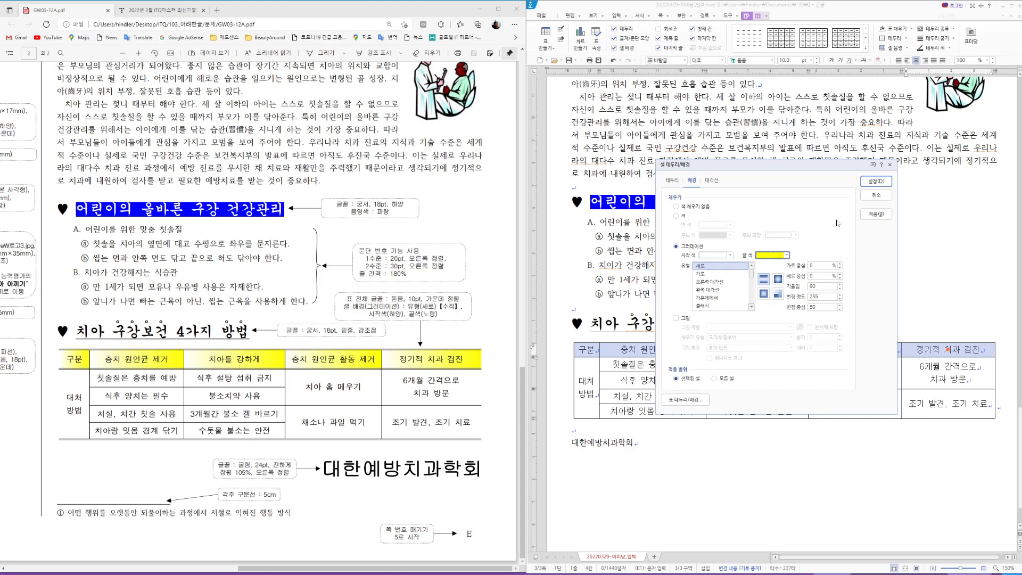
{"action": "left_click", "coordinate": [875, 186]}
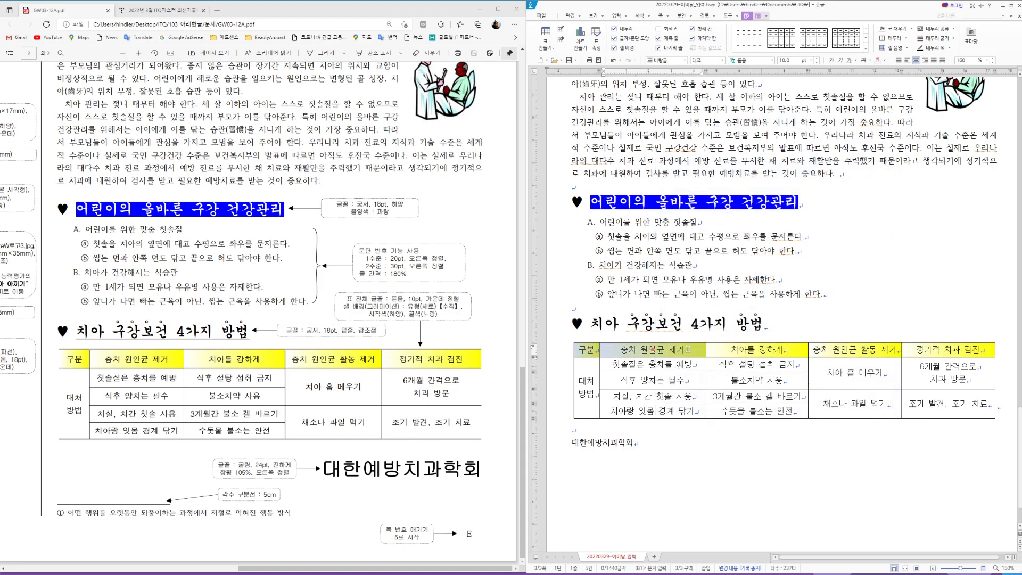
{"action": "left_click_drag", "start_coordinate": [587, 387], "coordinate": [973, 403]}
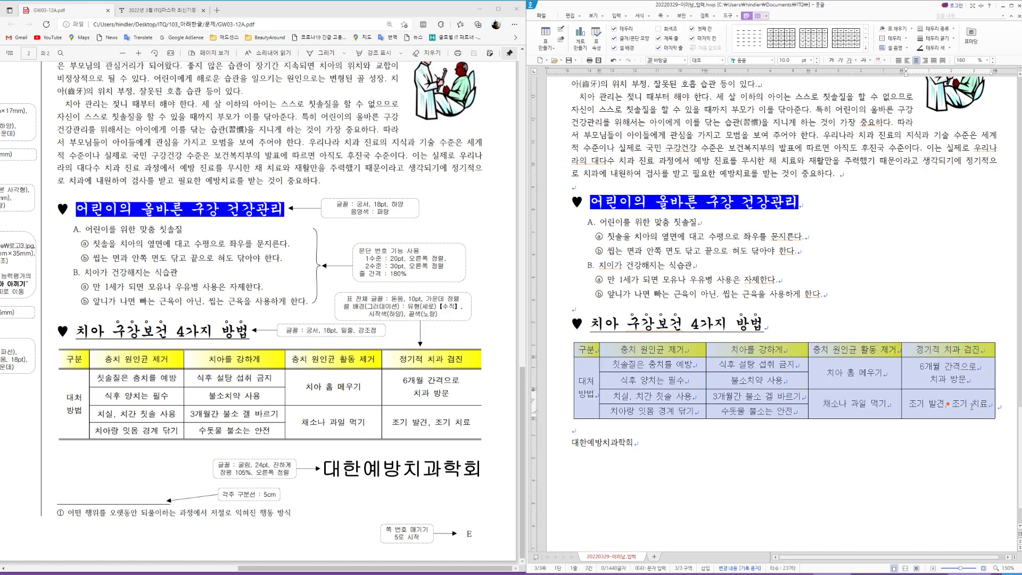
Step: Remove the left and right side borders from the table's body cells
{"action": "key", "text": "l"}
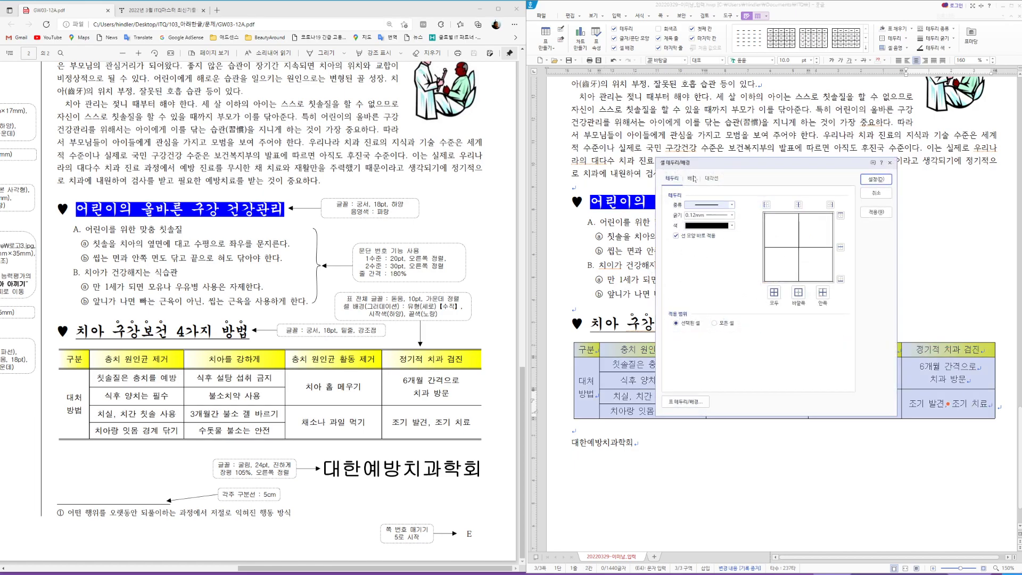
{"action": "left_click", "coordinate": [730, 205]}
{"action": "left_click", "coordinate": [713, 214]}
{"action": "left_click", "coordinate": [767, 204]}
{"action": "left_click", "coordinate": [830, 205]}
{"action": "left_click", "coordinate": [876, 179]}
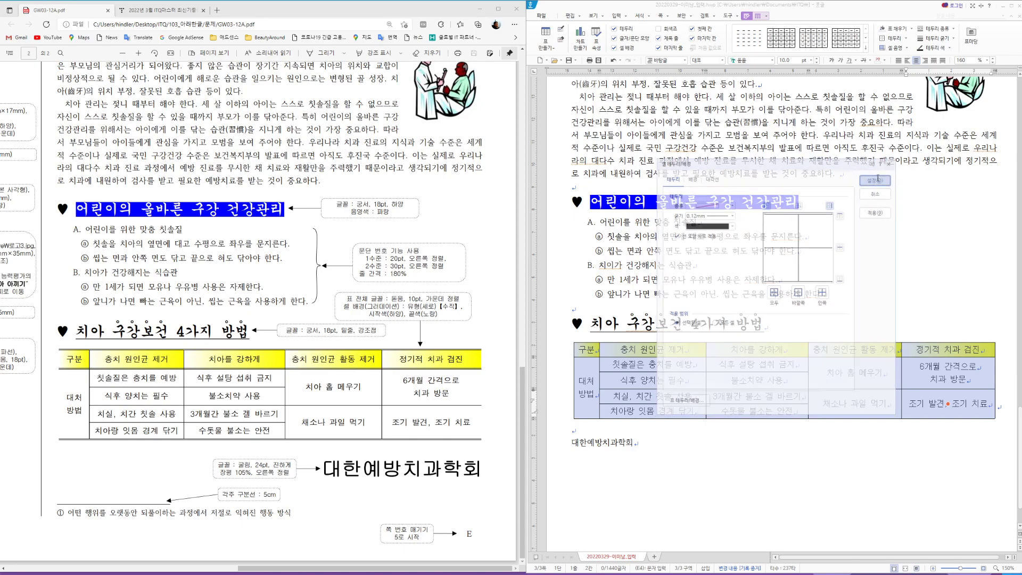
{"action": "left_click", "coordinate": [790, 371]}
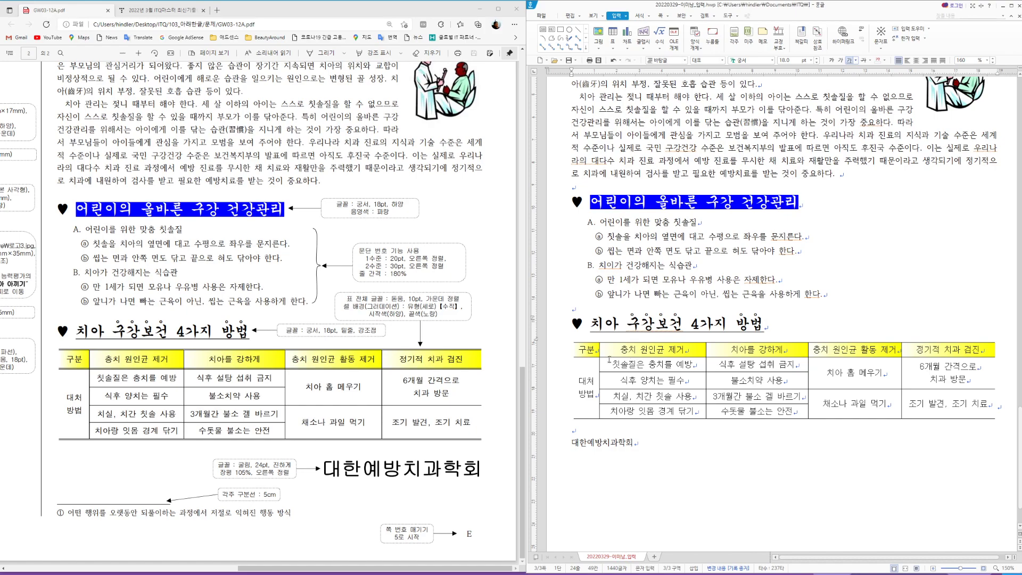
Step: Put double lines along the table's top and bottom edges
{"action": "left_click_drag", "start_coordinate": [609, 359], "coordinate": [949, 404]}
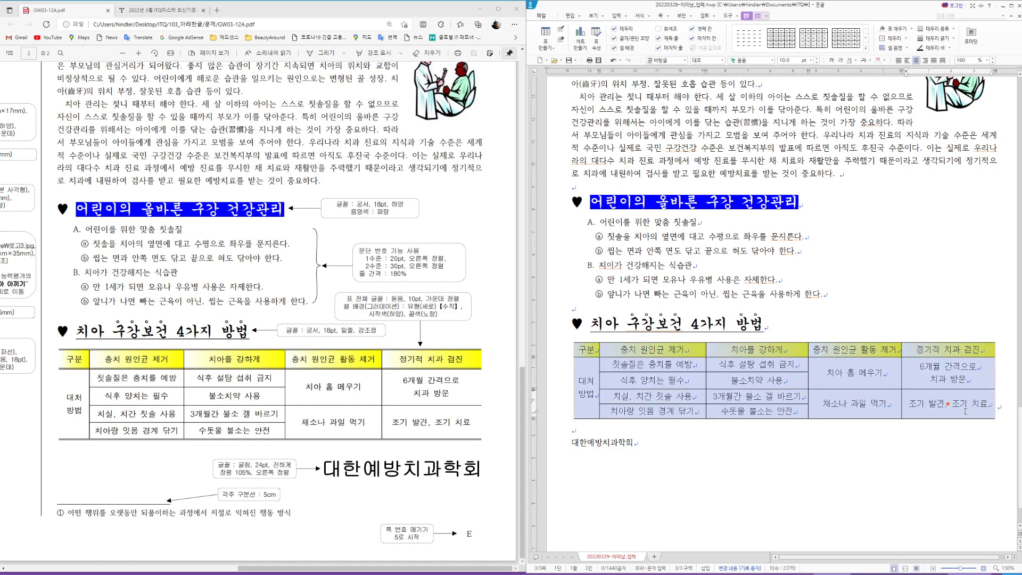
{"action": "key", "text": "l"}
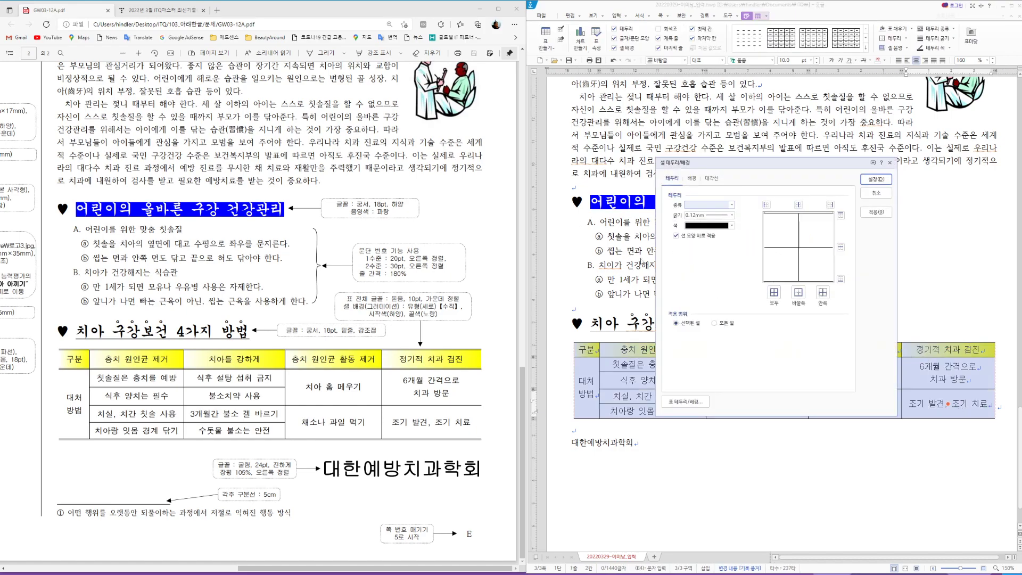
{"action": "left_click", "coordinate": [733, 205]}
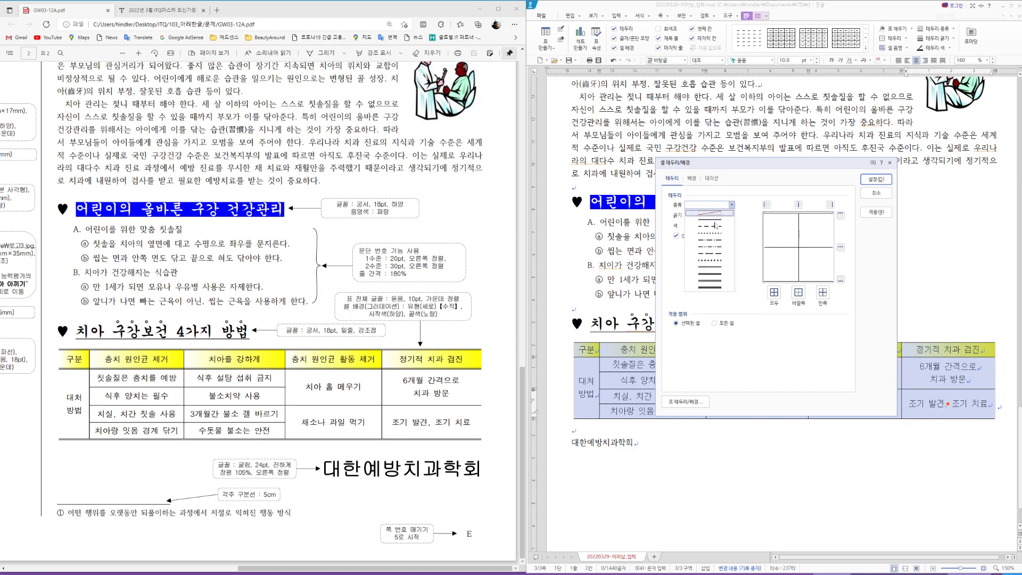
{"action": "left_click", "coordinate": [714, 270]}
{"action": "left_click", "coordinate": [841, 215]}
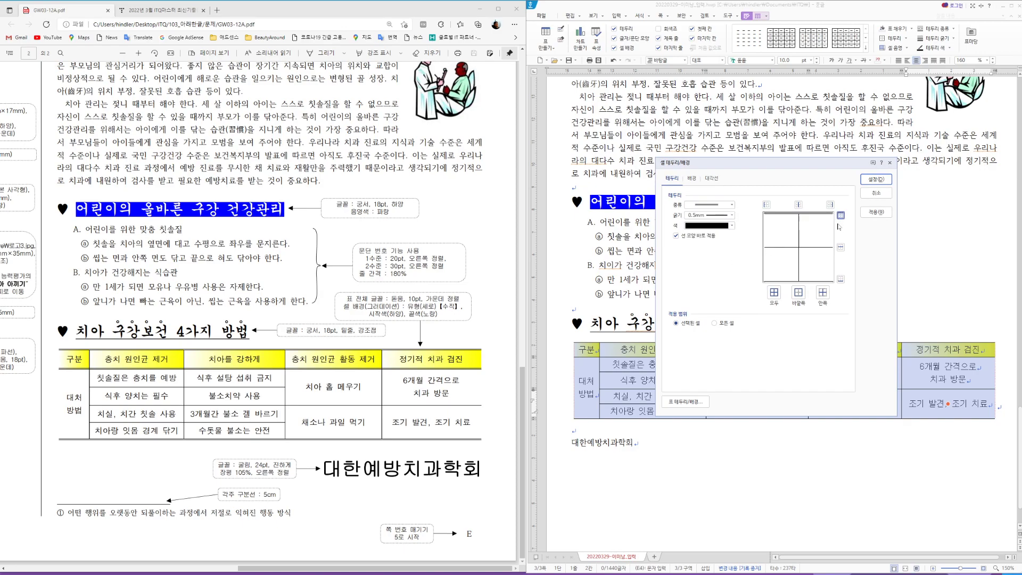
{"action": "left_click", "coordinate": [841, 279]}
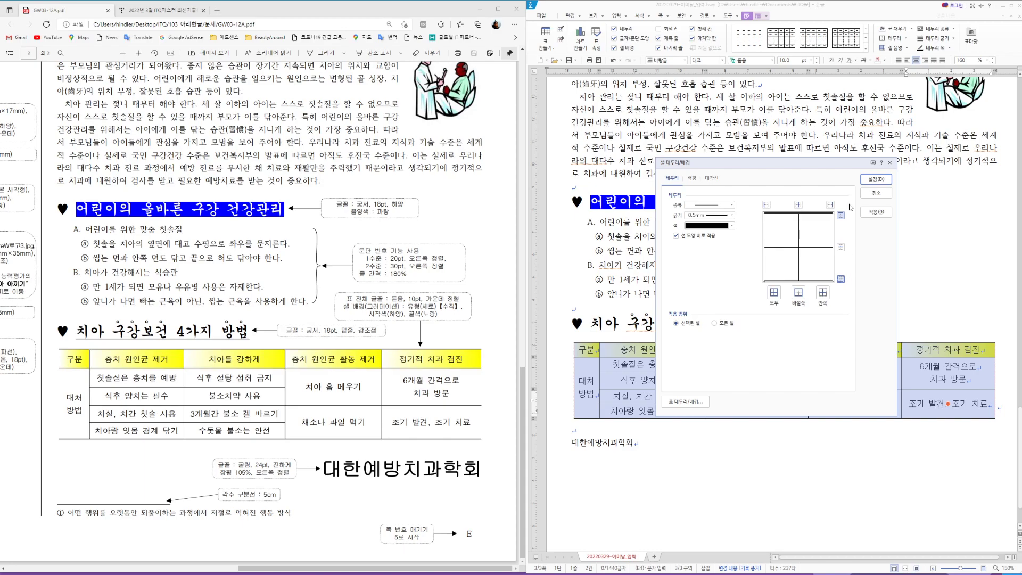
{"action": "left_click", "coordinate": [876, 180]}
Step: Add a double line under the header row and make all table rows taller
{"action": "left_click_drag", "start_coordinate": [581, 352], "coordinate": [948, 349]}
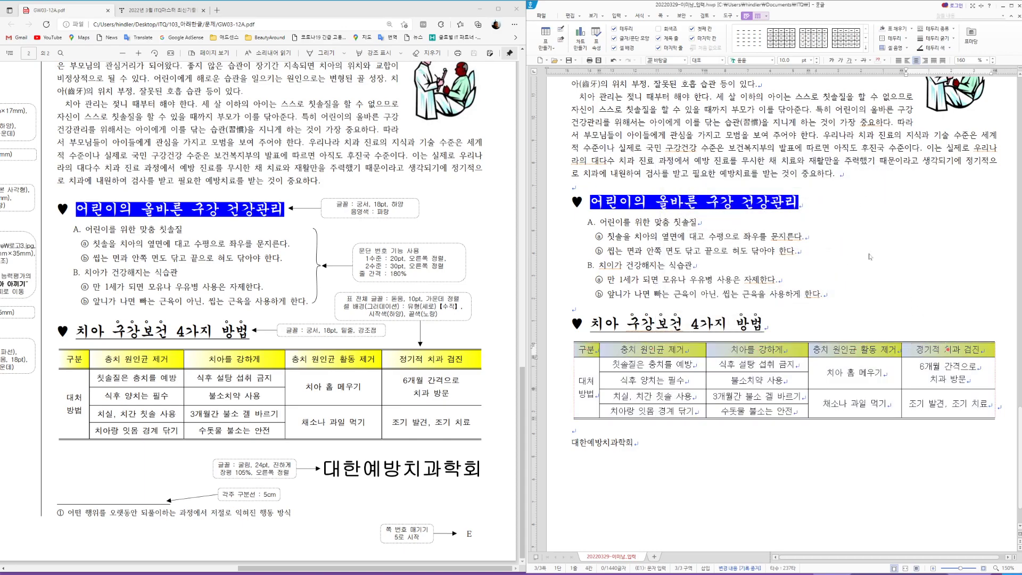
{"action": "key", "text": "l"}
{"action": "left_click", "coordinate": [732, 205]}
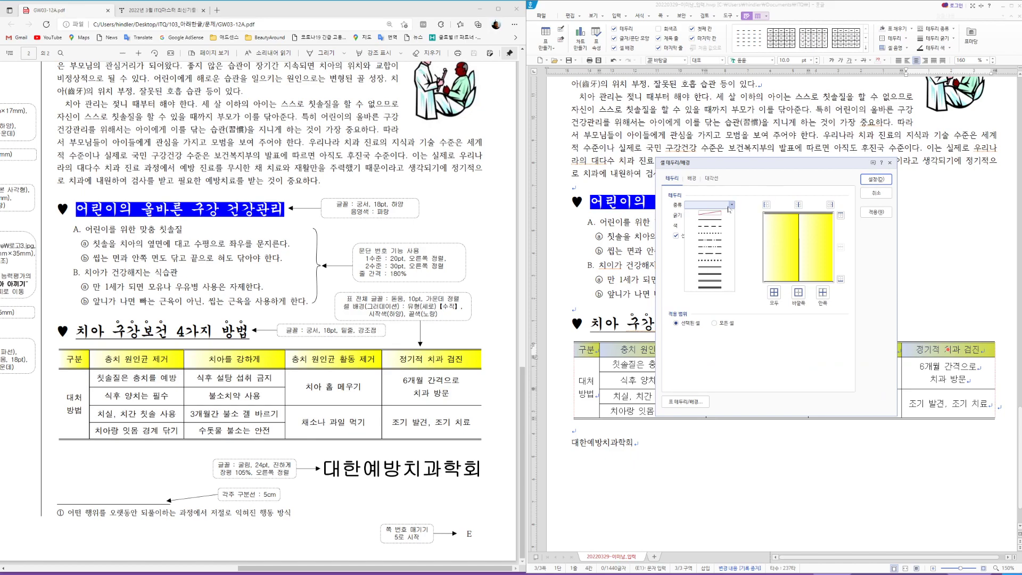
{"action": "left_click", "coordinate": [709, 267]}
{"action": "left_click", "coordinate": [841, 280]}
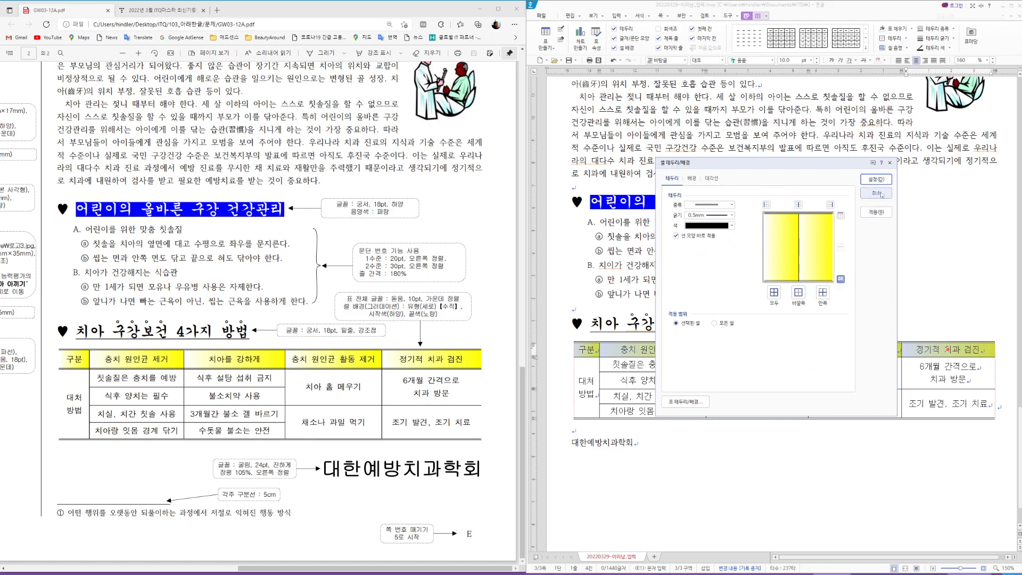
{"action": "left_click", "coordinate": [877, 179]}
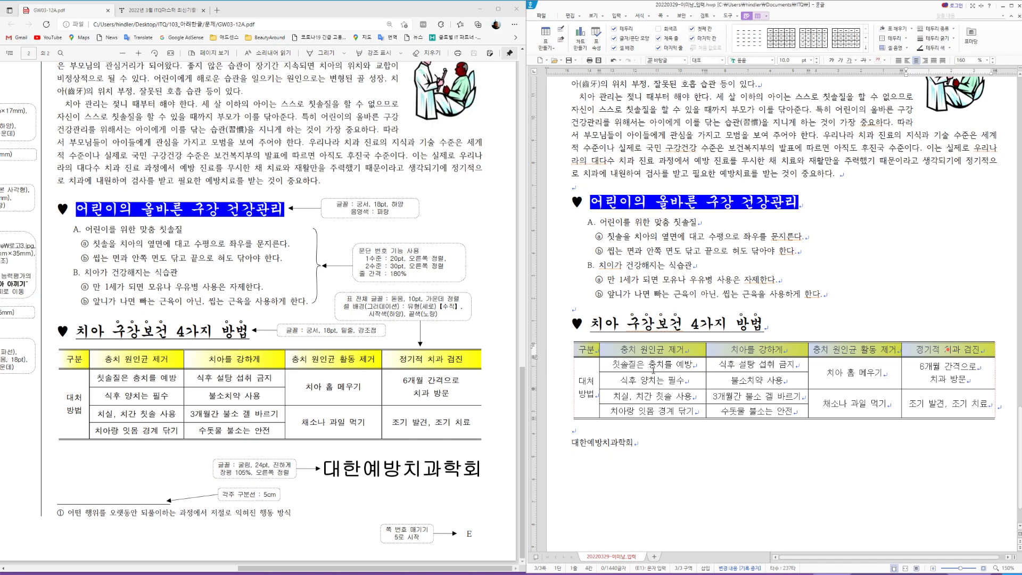
{"action": "left_click", "coordinate": [793, 326]}
{"action": "mouse_move", "coordinate": [587, 350]}
{"action": "left_mouse_down"}
{"action": "mouse_move", "coordinate": [900, 350]}
{"action": "mouse_move", "coordinate": [948, 403]}
{"action": "left_mouse_up"}
{"action": "key", "text": "ctrl+Down"}
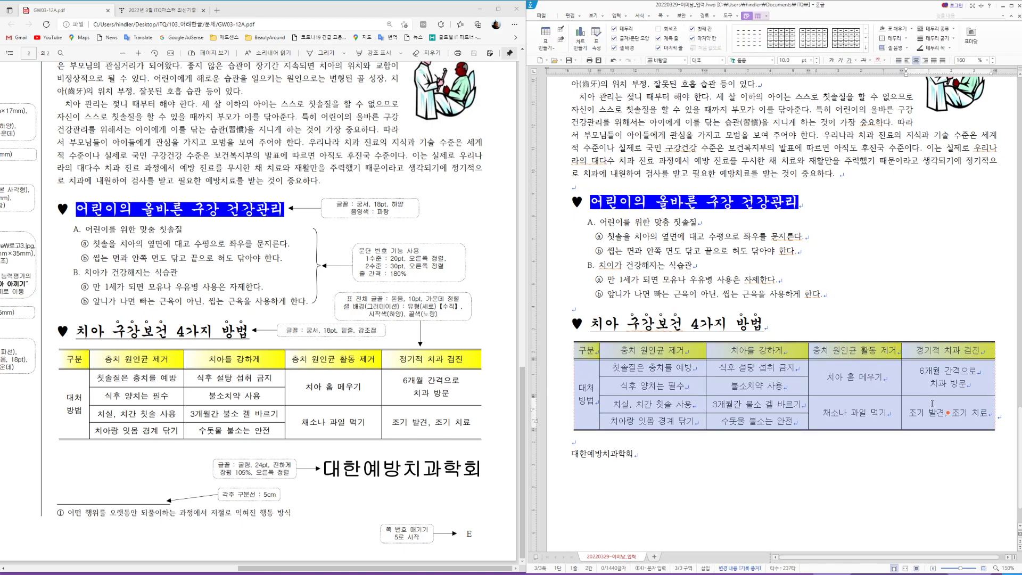
{"action": "left_click", "coordinate": [696, 458]}
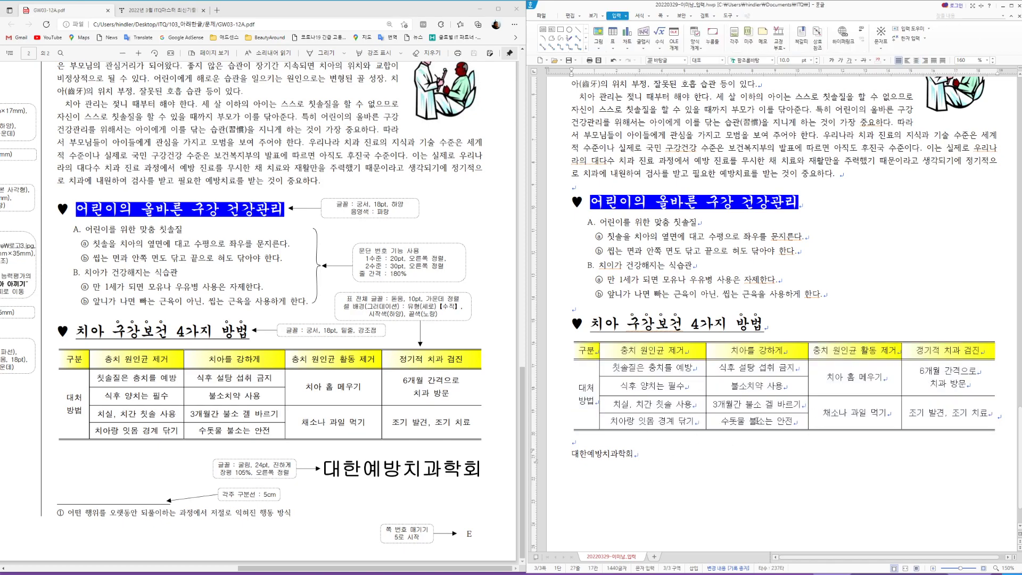
Step: Set the line 대한예방치과학회 in 24pt 굴림
{"action": "scroll", "coordinate": [846, 410], "scroll_direction": "down", "scroll_amount": 1}
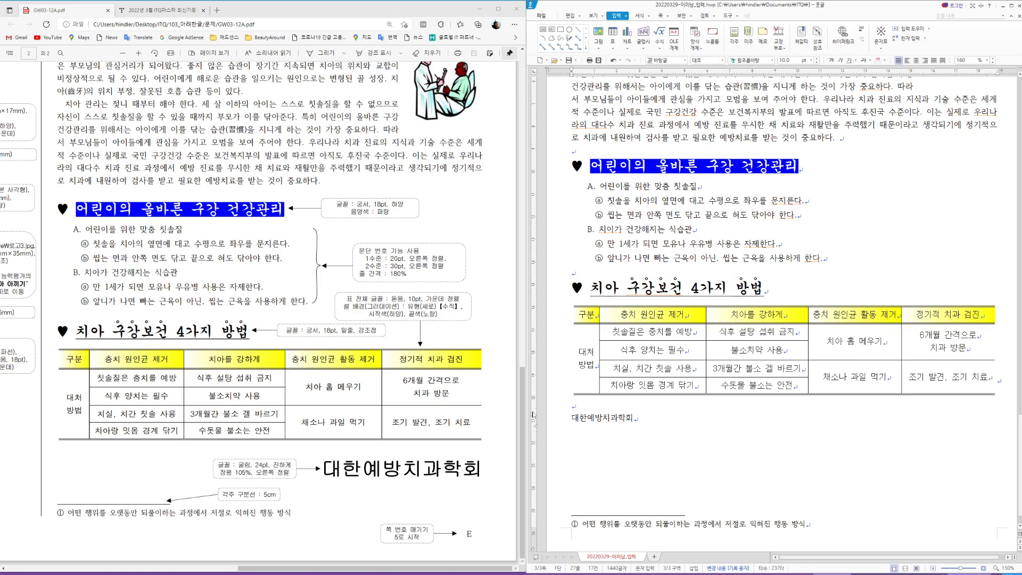
{"action": "double_click", "coordinate": [614, 422]}
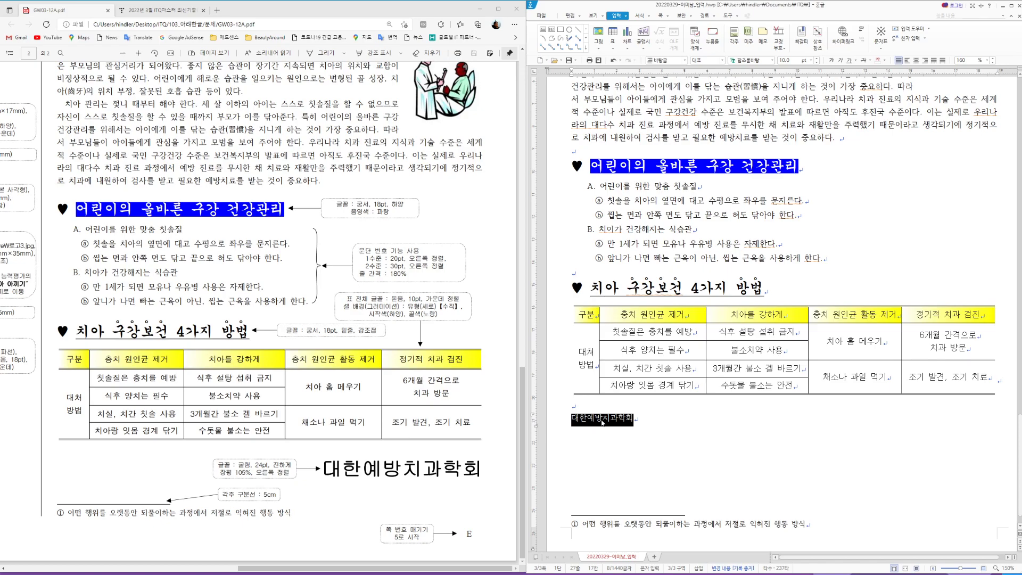
{"action": "right_click", "coordinate": [604, 420]}
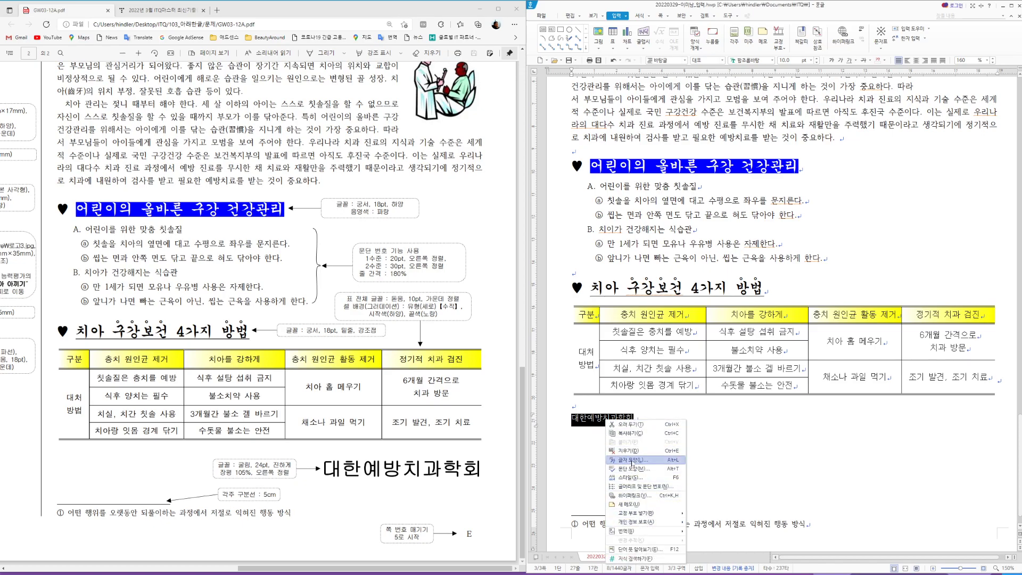
{"action": "left_click", "coordinate": [632, 461]}
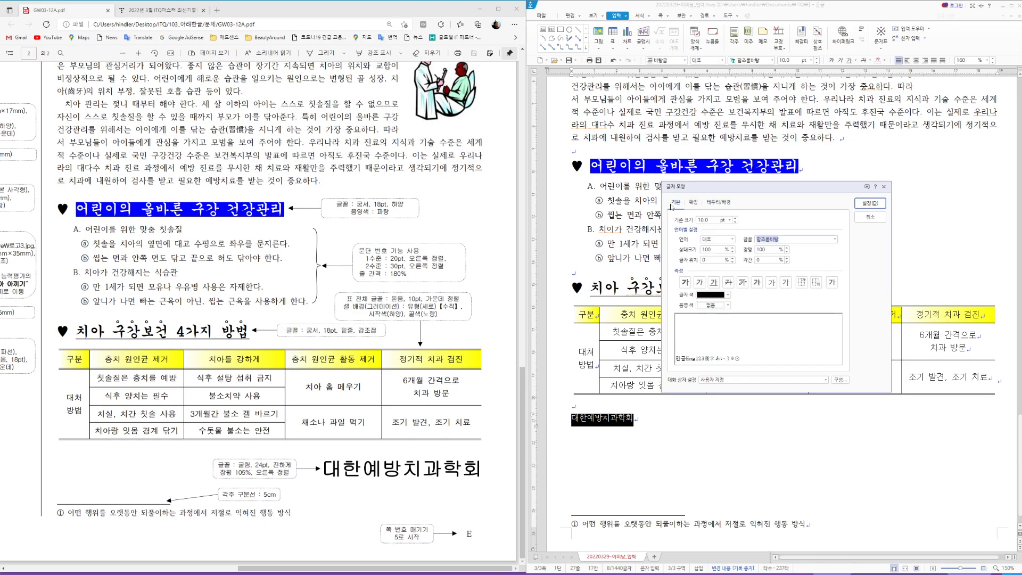
{"action": "type", "text": "굴림"}
{"action": "key", "text": "Tab"}
{"action": "type", "text": "24"}
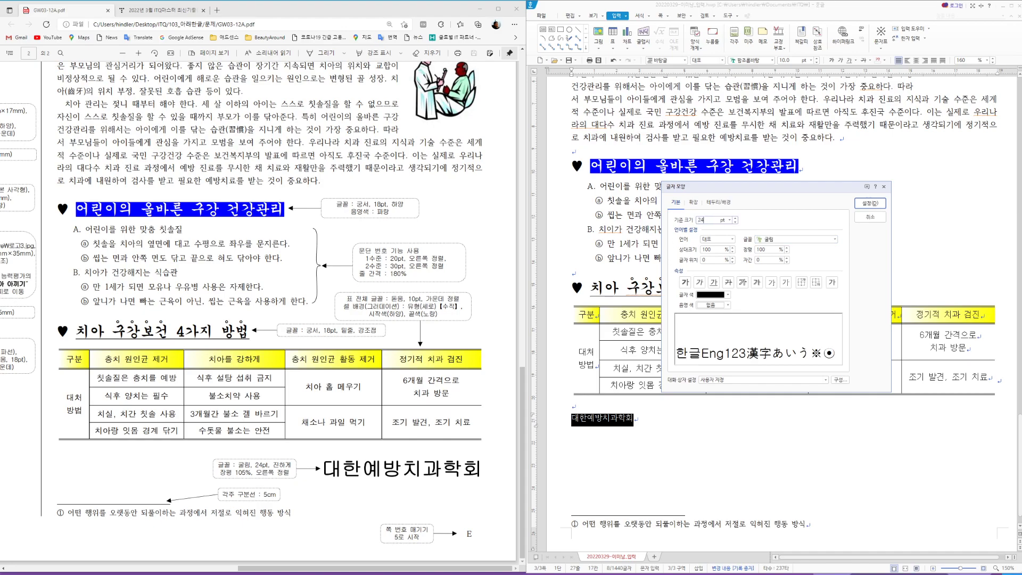
{"action": "key", "text": "Return"}
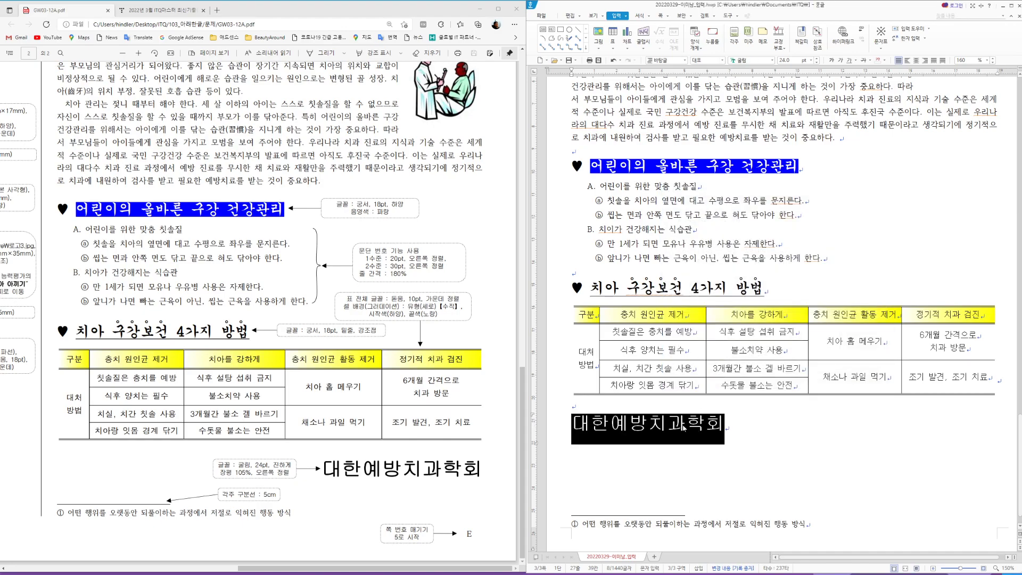
Step: Make 대한예방치과학회 bold with 105% character width and right-align it
{"action": "key", "text": "alt+l"}
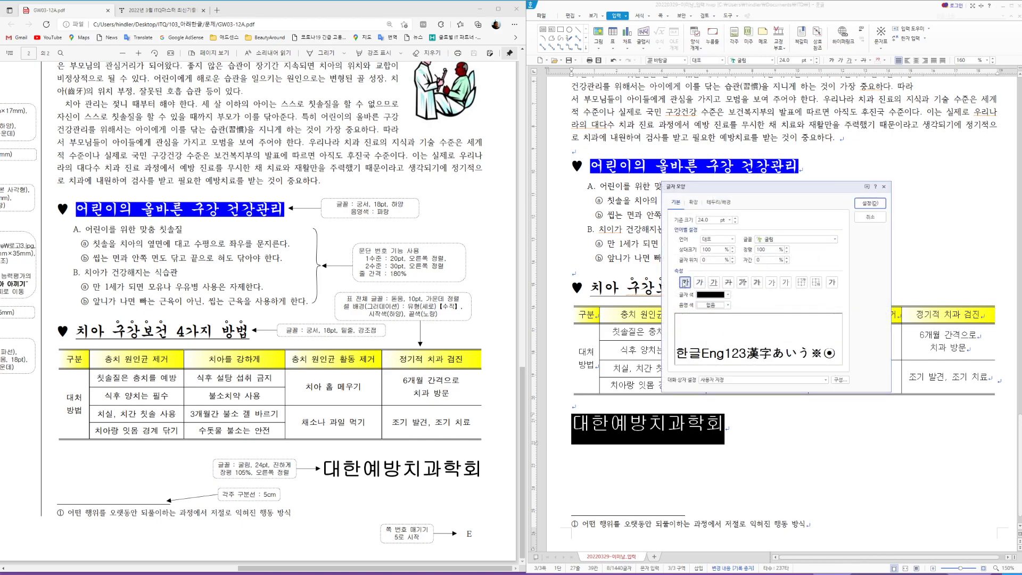
{"action": "left_click", "coordinate": [684, 282]}
{"action": "double_click", "coordinate": [764, 250]}
{"action": "type", "text": "1"}
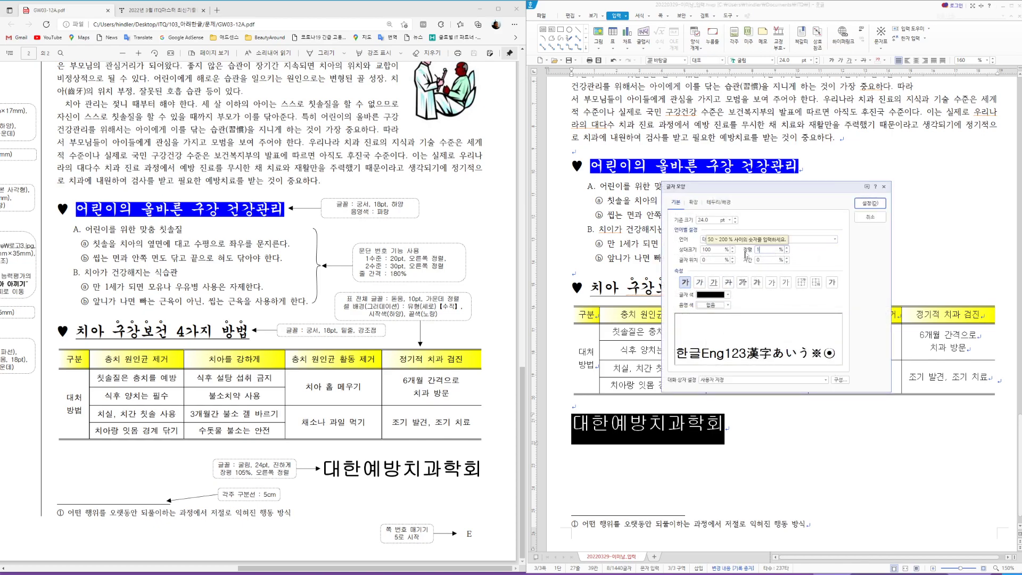
{"action": "type", "text": "05"}
{"action": "key", "text": "Return"}
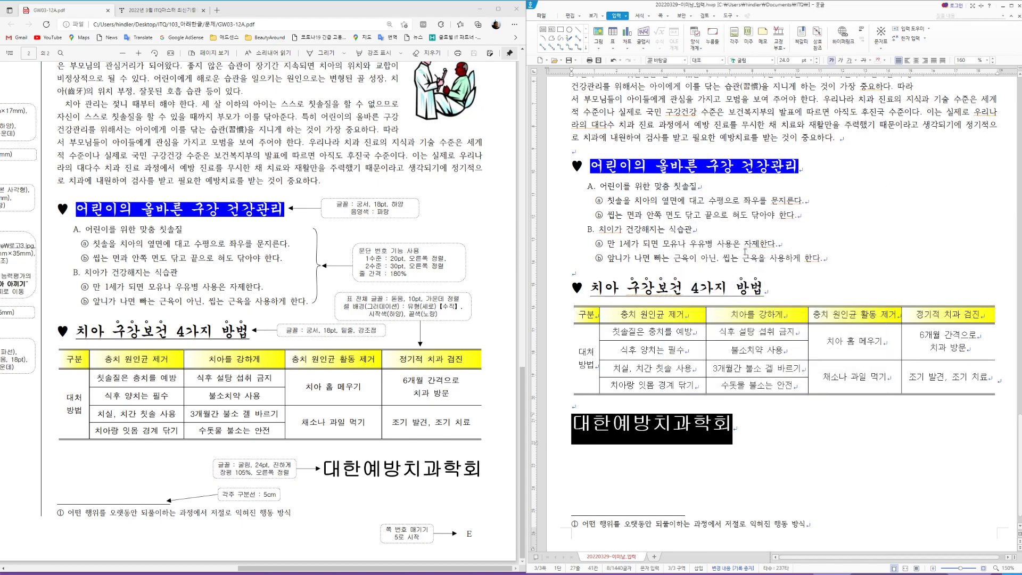
{"action": "left_click", "coordinate": [925, 60]}
{"action": "left_click", "coordinate": [825, 403]}
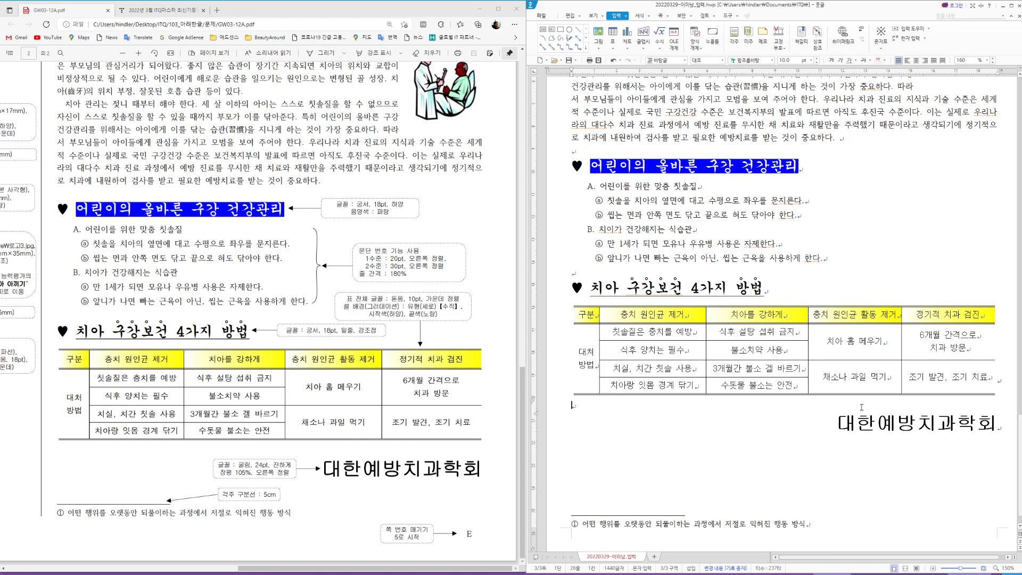
{"action": "scroll", "coordinate": [892, 485], "scroll_direction": "down", "scroll_amount": 1}
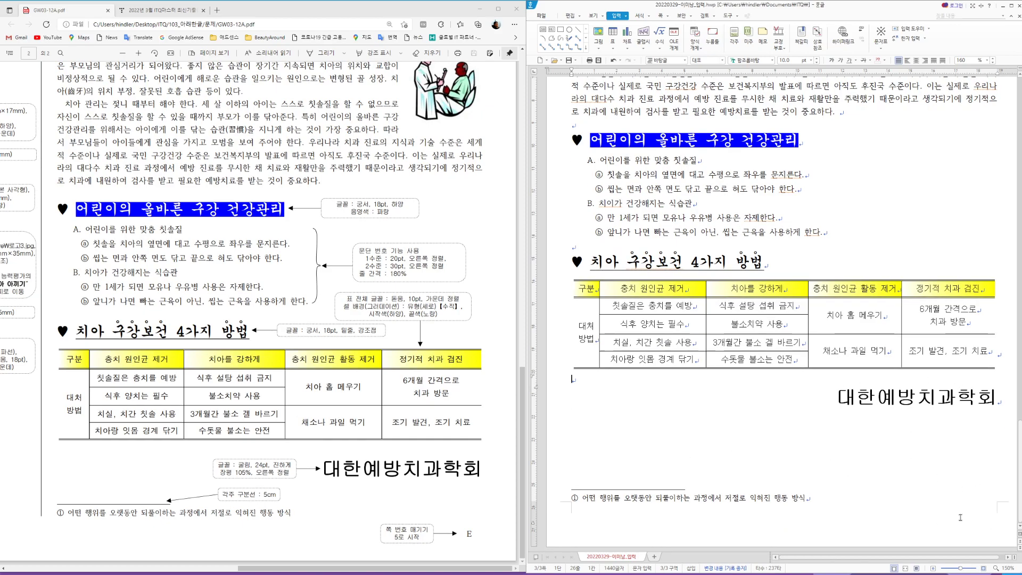
Step: Add bottom-right page numbers in A,B,C capitals without dashes, starting at 5
{"action": "left_click", "coordinate": [661, 15]}
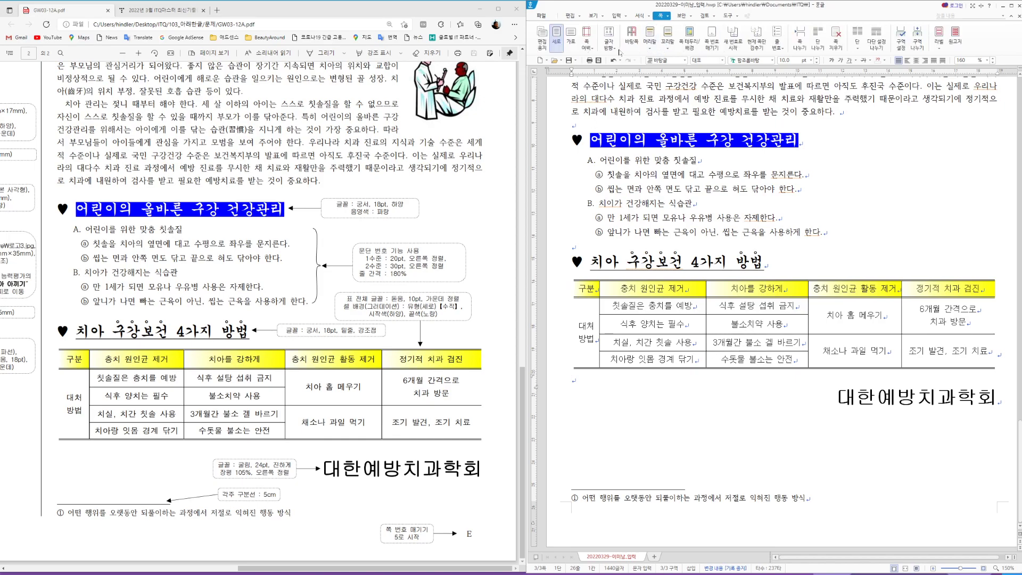
{"action": "left_click", "coordinate": [712, 40]}
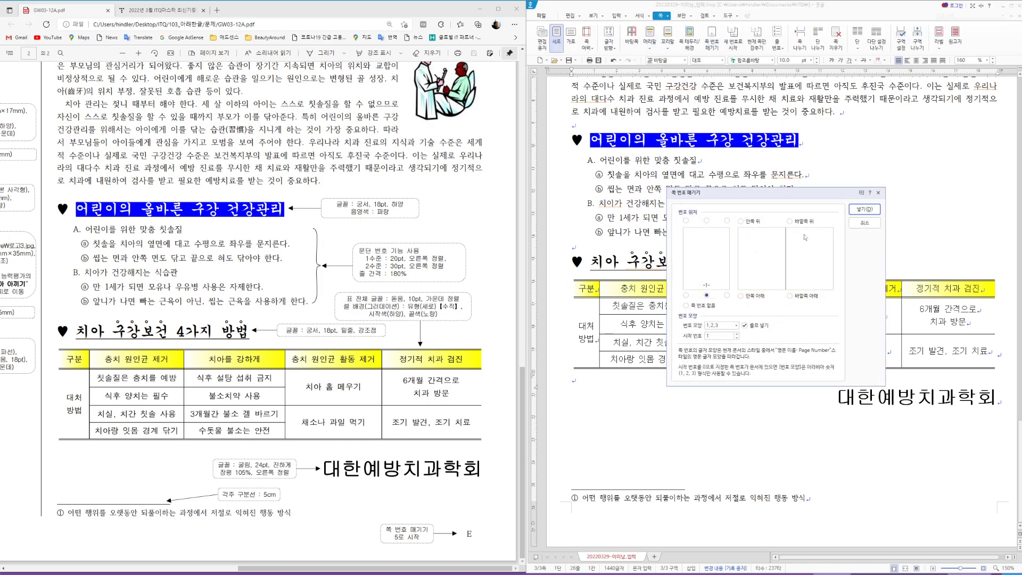
{"action": "left_click", "coordinate": [727, 295]}
{"action": "left_click", "coordinate": [743, 326]}
{"action": "left_click", "coordinate": [737, 325]}
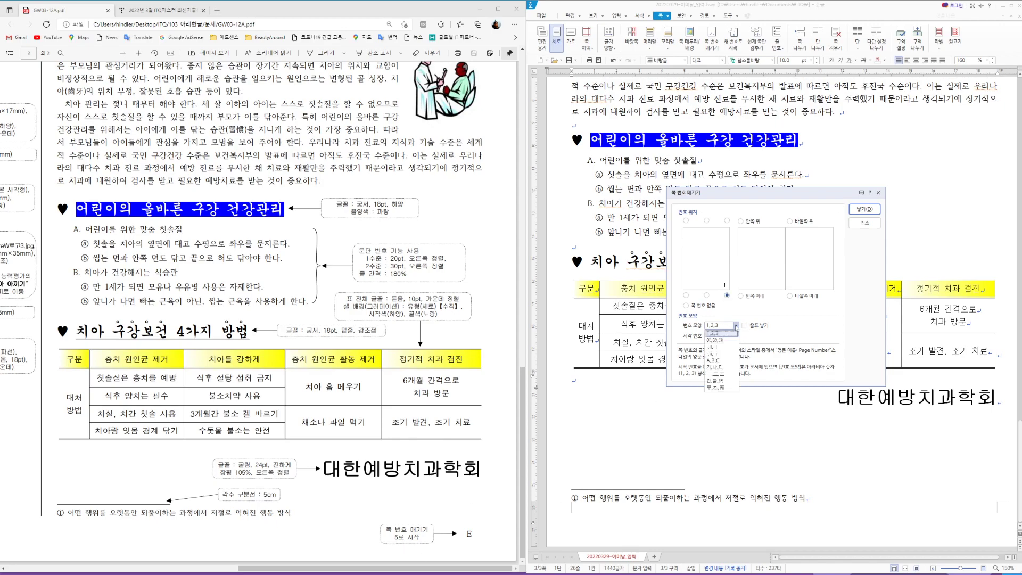
{"action": "left_click", "coordinate": [721, 361]}
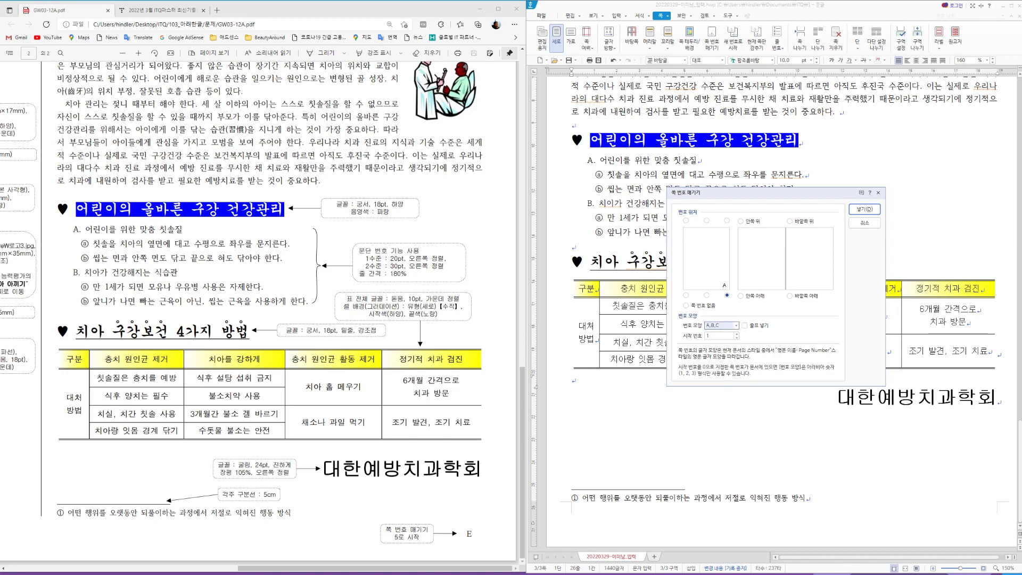
{"action": "left_click", "coordinate": [737, 334]}
{"action": "left_click", "coordinate": [738, 334]}
{"action": "left_click", "coordinate": [865, 210]}
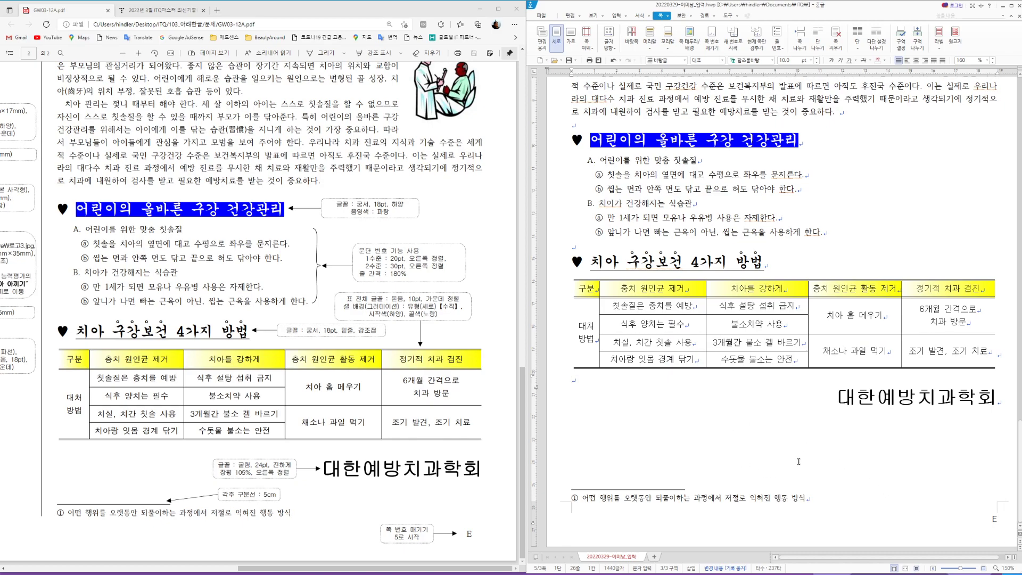
Step: Scroll back up past the chart and table to page 1 and place the caret before the English paragraph
{"action": "left_click", "coordinate": [779, 264]}
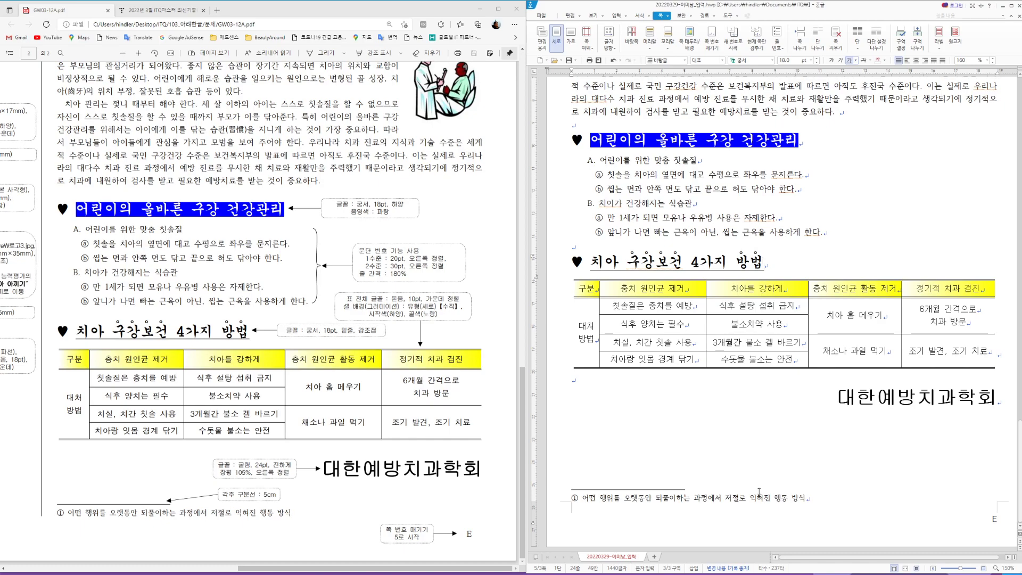
{"action": "scroll", "coordinate": [764, 474], "scroll_direction": "up", "scroll_amount": 6}
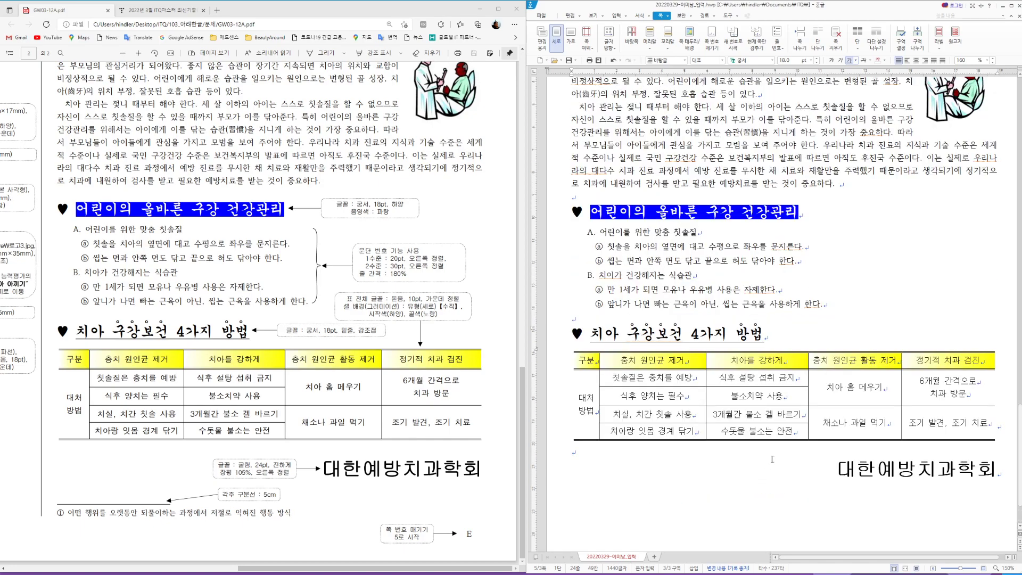
{"action": "scroll", "coordinate": [772, 458], "scroll_direction": "up", "scroll_amount": 8}
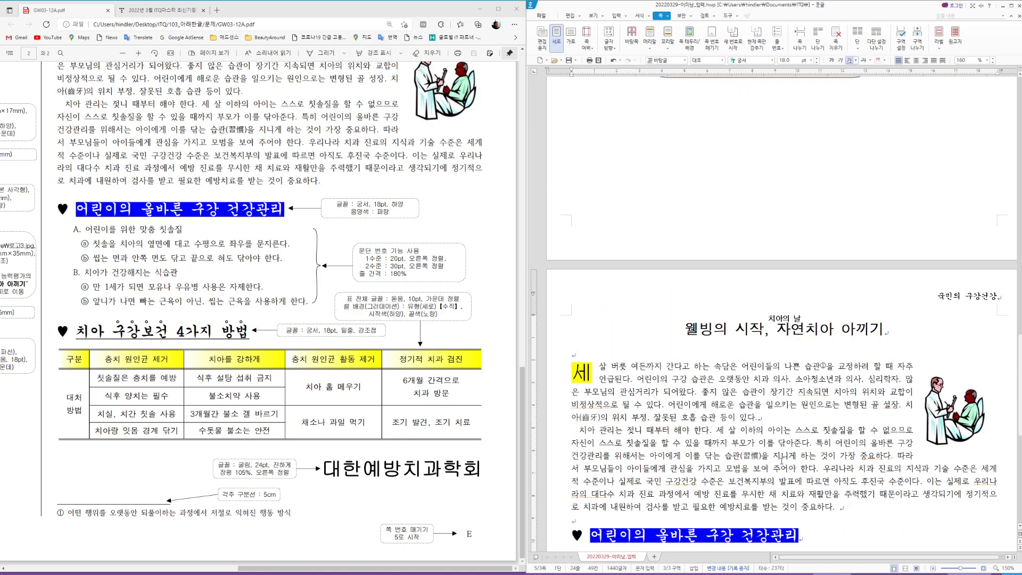
{"action": "scroll", "coordinate": [785, 460], "scroll_direction": "up", "scroll_amount": 7}
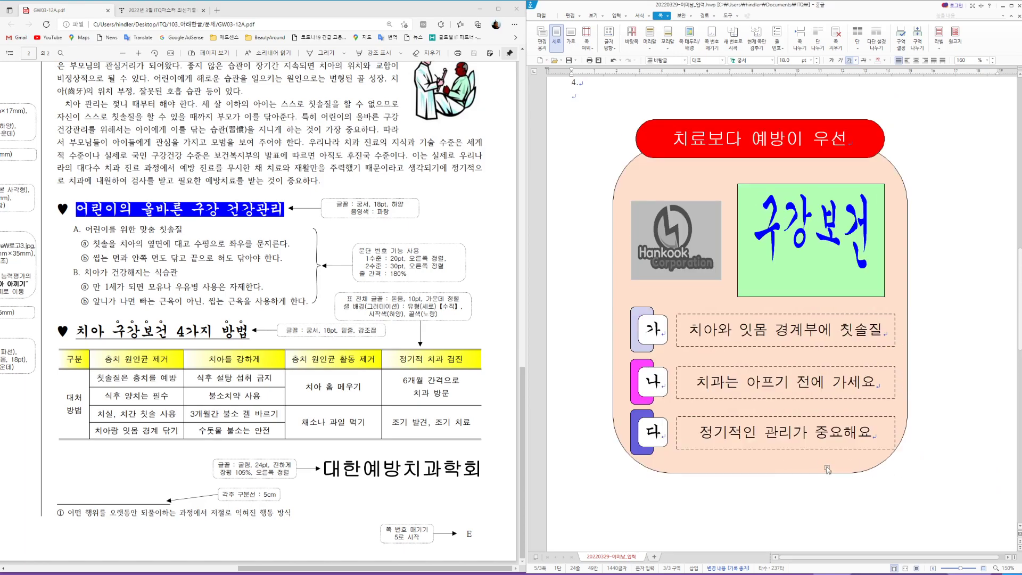
{"action": "scroll", "coordinate": [828, 468], "scroll_direction": "up", "scroll_amount": 2}
{"action": "scroll", "coordinate": [830, 467], "scroll_direction": "up", "scroll_amount": 3}
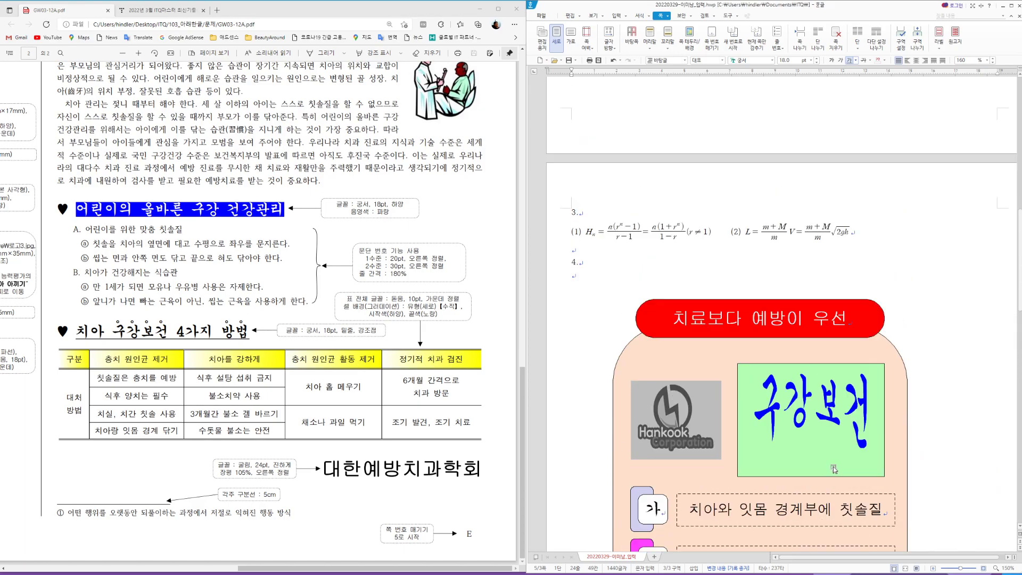
{"action": "scroll", "coordinate": [834, 470], "scroll_direction": "up", "scroll_amount": 9}
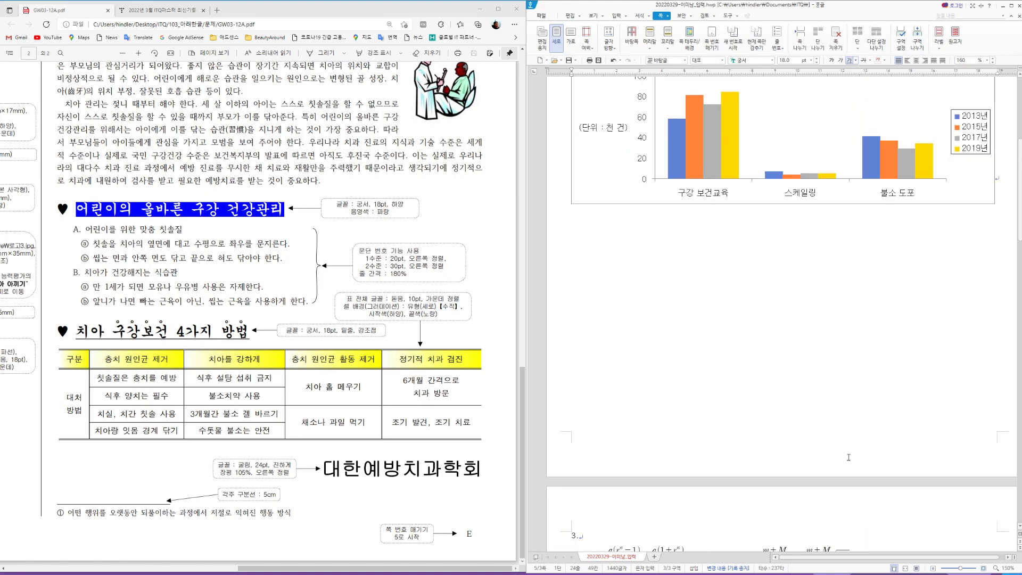
{"action": "scroll", "coordinate": [851, 456], "scroll_direction": "up", "scroll_amount": 5}
{"action": "scroll", "coordinate": [853, 455], "scroll_direction": "up", "scroll_amount": 1}
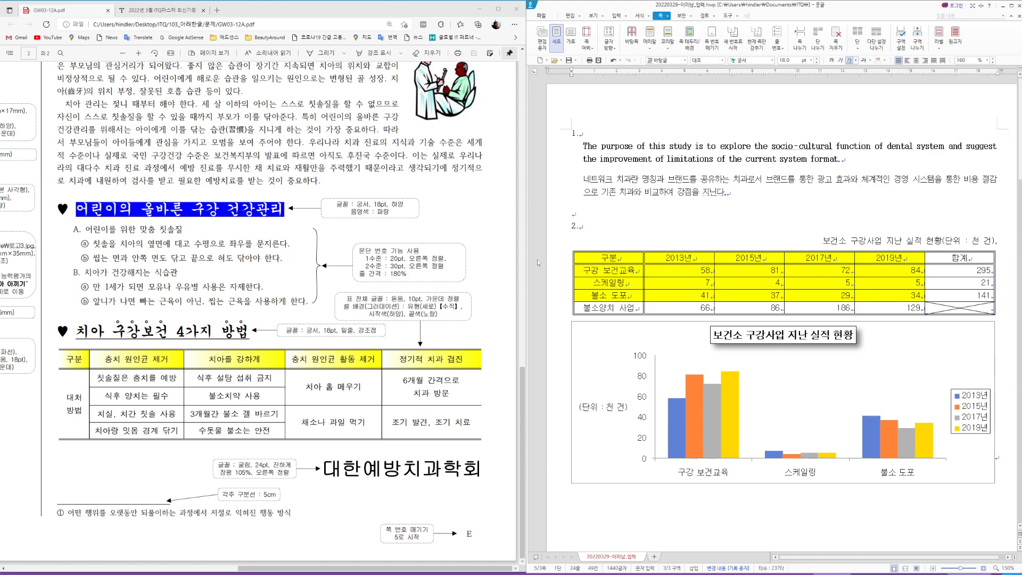
{"action": "scroll", "coordinate": [874, 308], "scroll_direction": "down", "scroll_amount": 10}
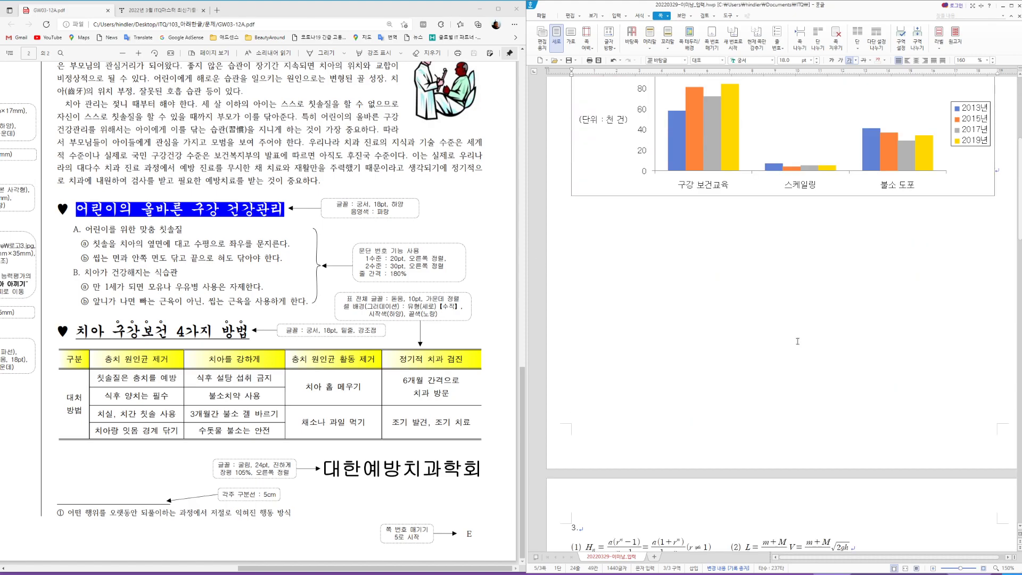
{"action": "scroll", "coordinate": [797, 338], "scroll_direction": "down", "scroll_amount": 8}
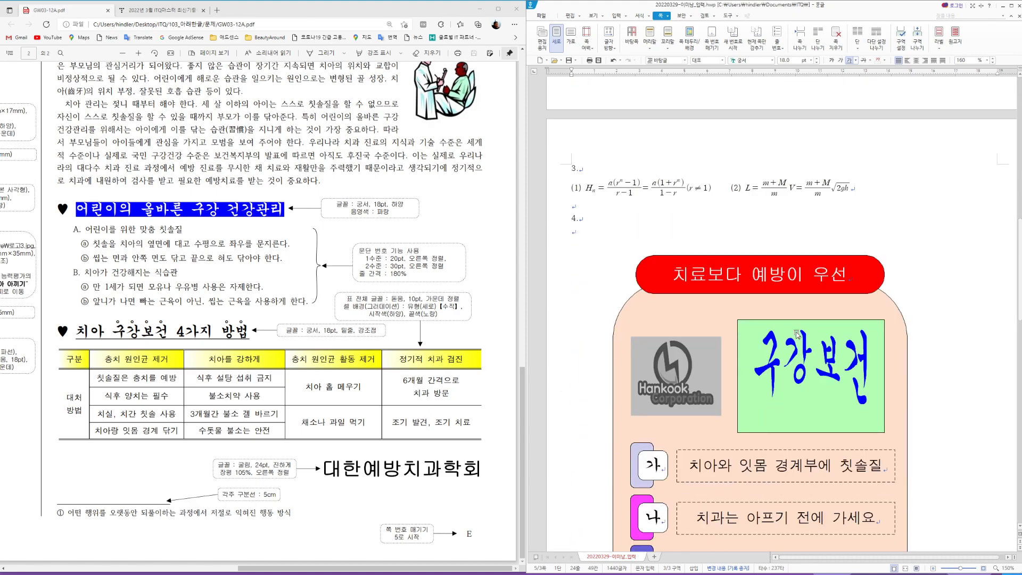
{"action": "scroll", "coordinate": [797, 333], "scroll_direction": "down", "scroll_amount": 8}
{"action": "scroll", "coordinate": [818, 366], "scroll_direction": "up", "scroll_amount": 10}
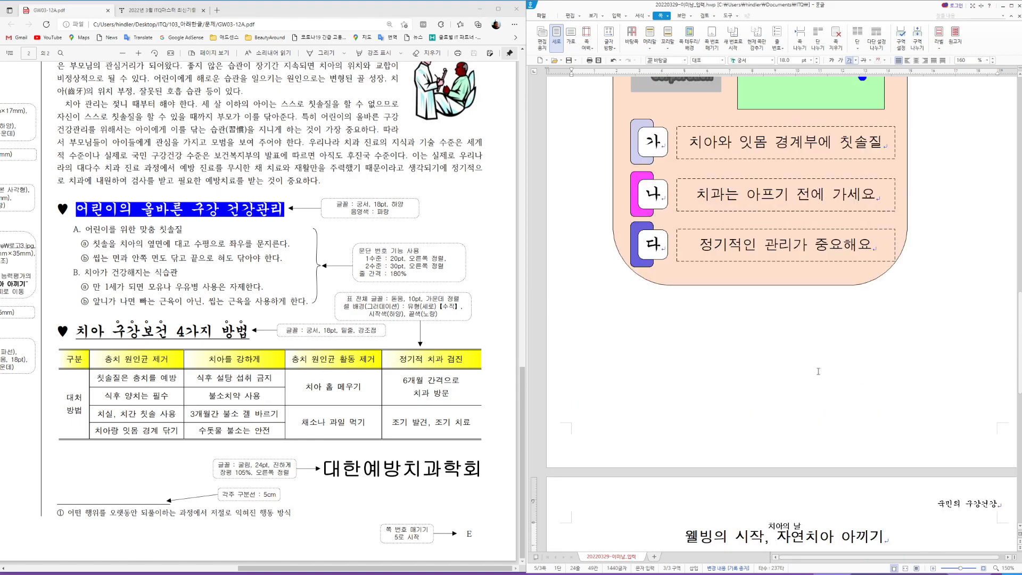
{"action": "scroll", "coordinate": [818, 366], "scroll_direction": "up", "scroll_amount": 10}
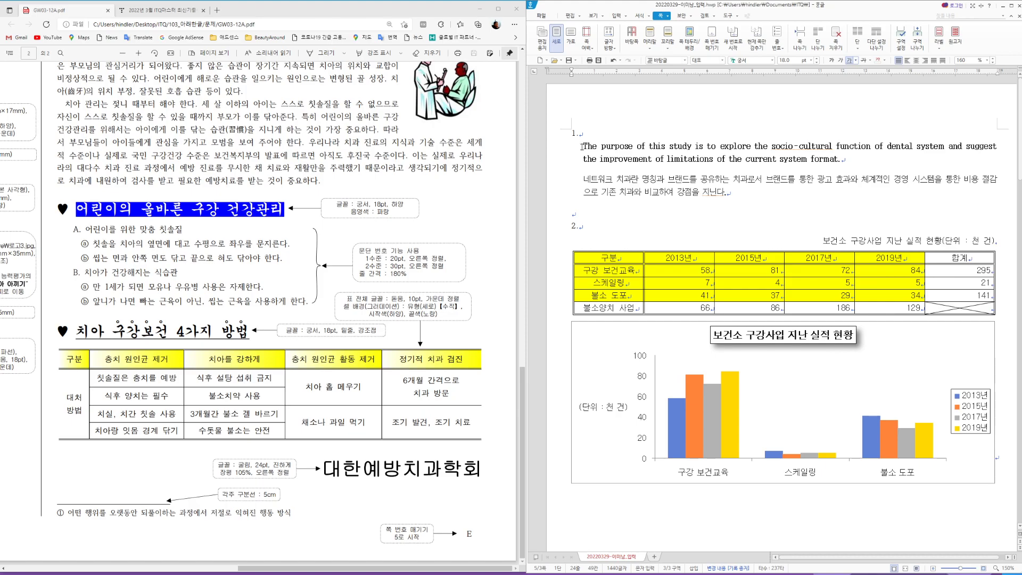
{"action": "left_click", "coordinate": [582, 146]}
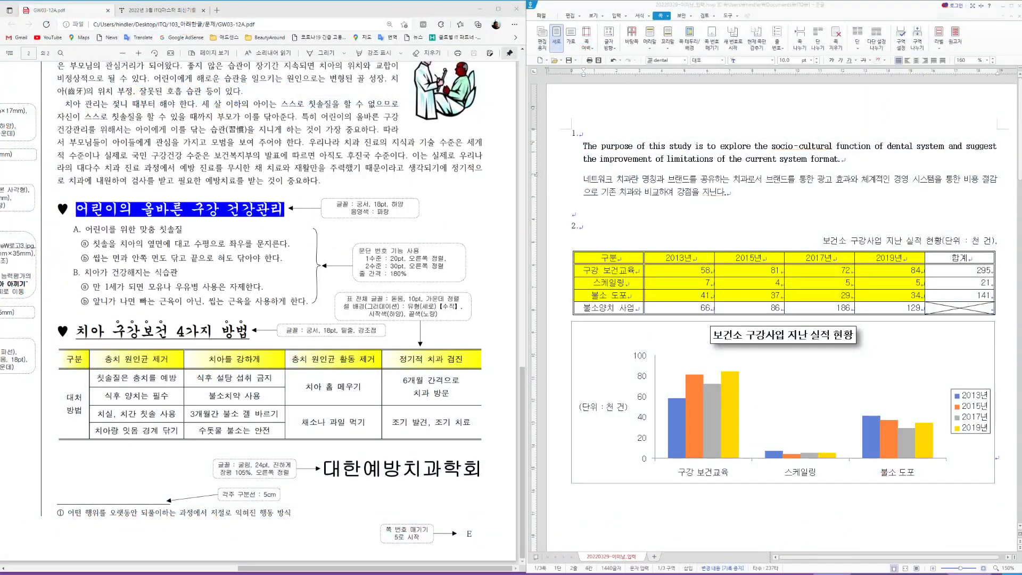
Step: Open GW03-12A_모범답안 from 103_아래한글 > 모범정답 and dock its window on the left half
{"action": "key", "text": "alt+Tab"}
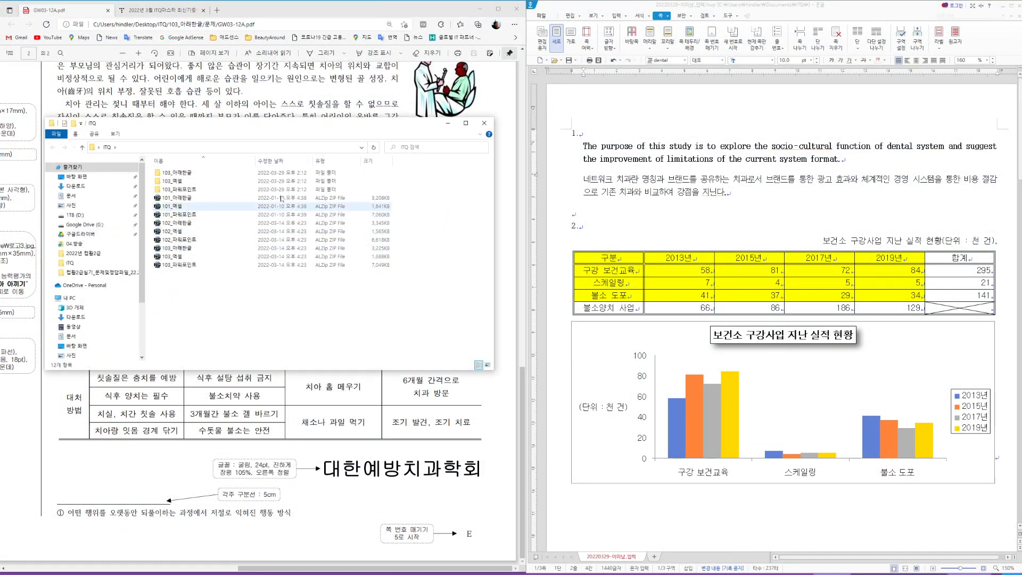
{"action": "double_click", "coordinate": [183, 175]}
{"action": "double_click", "coordinate": [175, 174]}
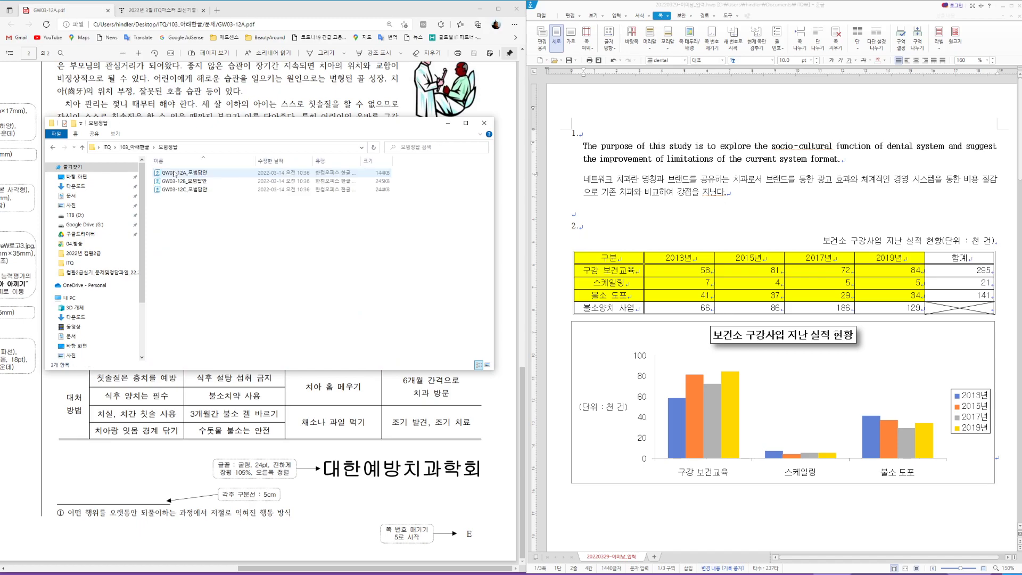
{"action": "double_click", "coordinate": [188, 173]}
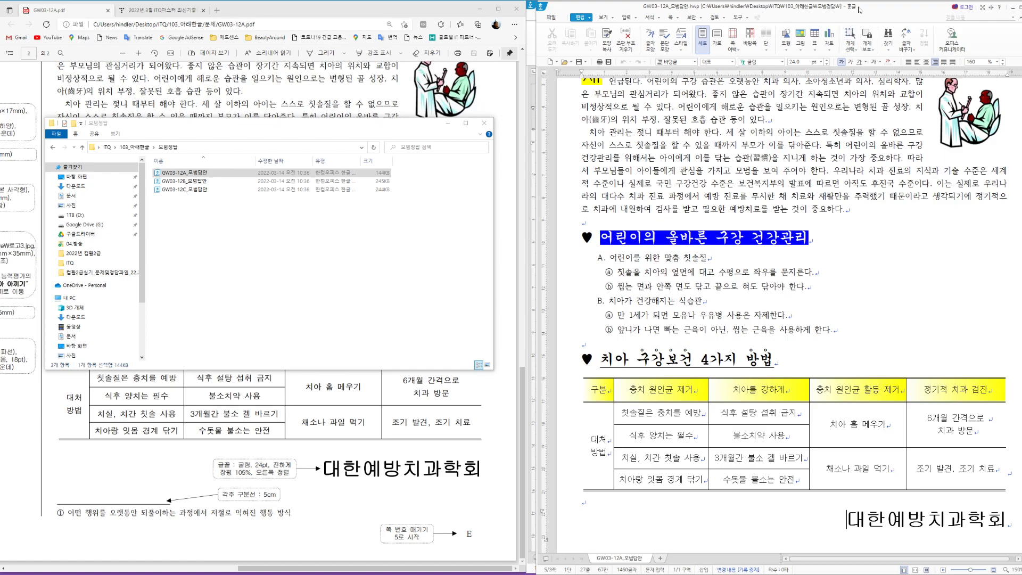
{"action": "left_click_drag", "start_coordinate": [859, 9], "coordinate": [350, 9]}
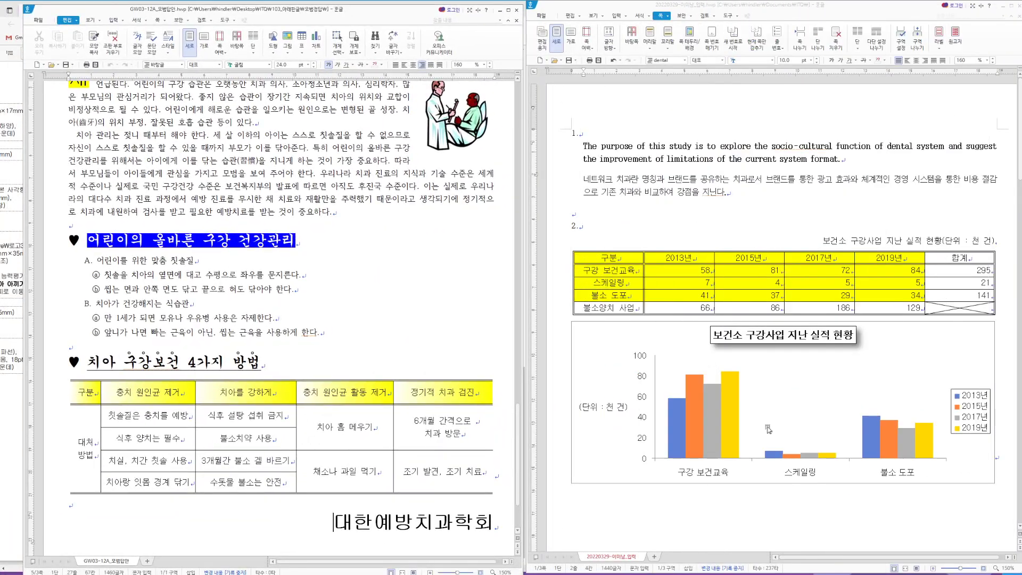
{"action": "scroll", "coordinate": [375, 360], "scroll_direction": "up", "scroll_amount": 8}
{"action": "scroll", "coordinate": [375, 360], "scroll_direction": "up", "scroll_amount": 20}
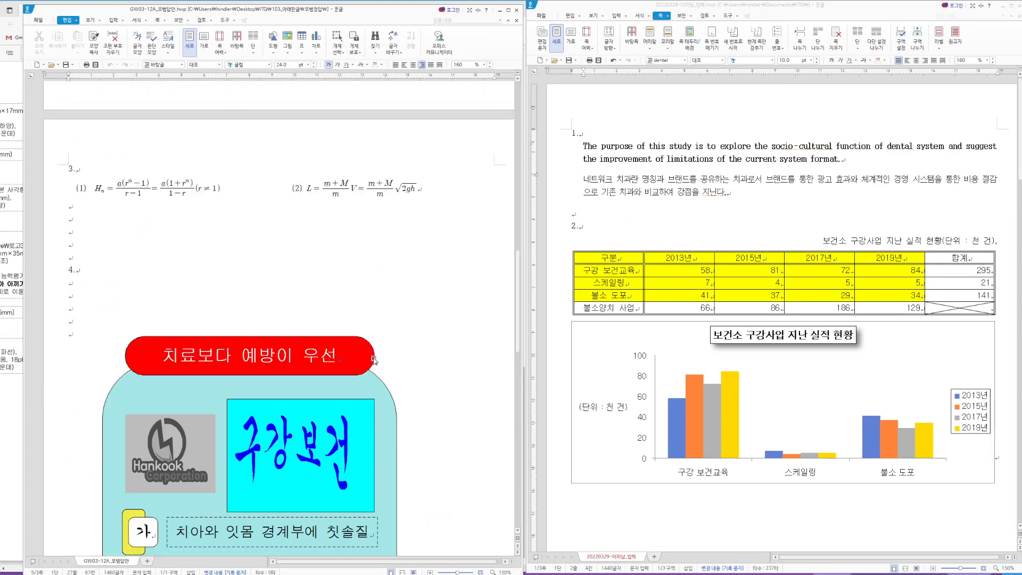
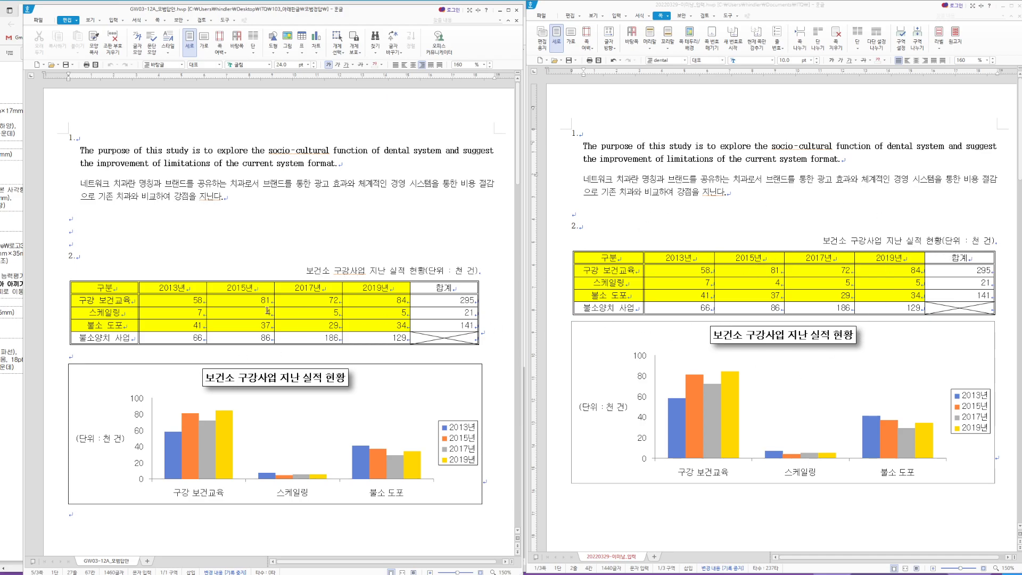
Step: Scroll the model answer down to its final page and place the caret in its page title
{"action": "scroll", "coordinate": [243, 304], "scroll_direction": "down", "scroll_amount": 3}
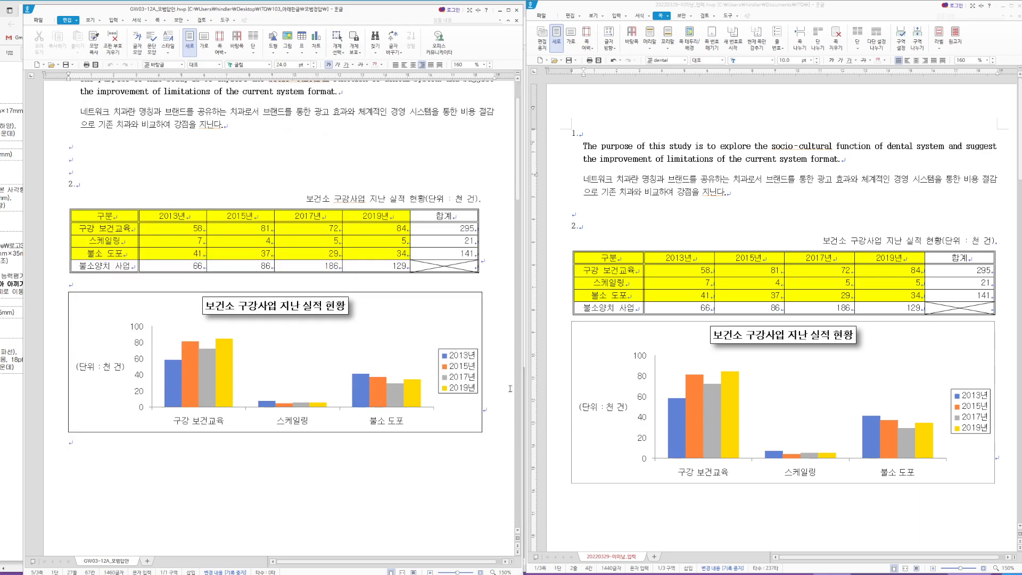
{"action": "scroll", "coordinate": [434, 386], "scroll_direction": "down", "scroll_amount": 4}
{"action": "scroll", "coordinate": [434, 385], "scroll_direction": "down", "scroll_amount": 6}
{"action": "scroll", "coordinate": [882, 376], "scroll_direction": "down", "scroll_amount": 8}
{"action": "scroll", "coordinate": [369, 381], "scroll_direction": "down", "scroll_amount": 7}
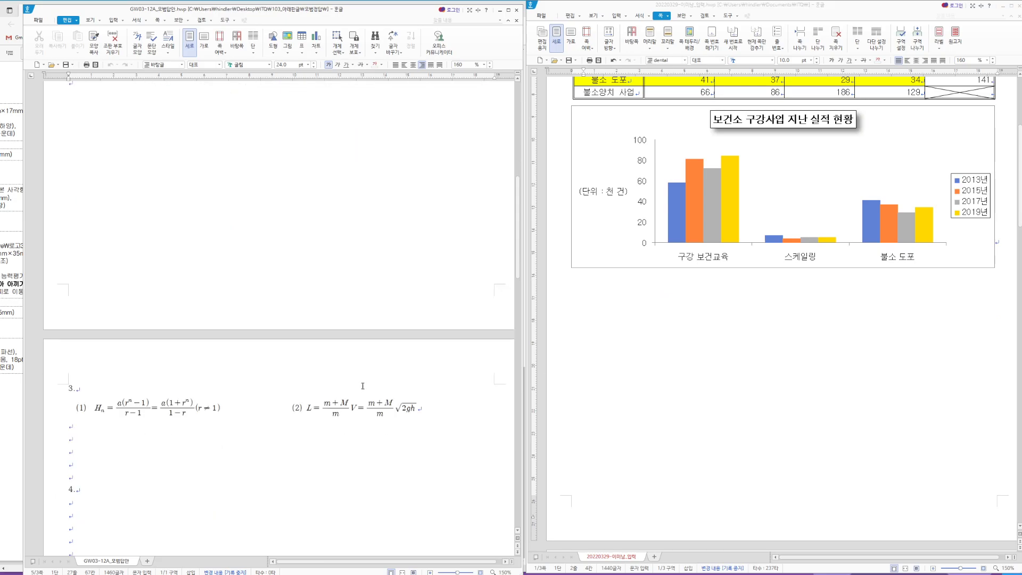
{"action": "scroll", "coordinate": [701, 344], "scroll_direction": "down", "scroll_amount": 10}
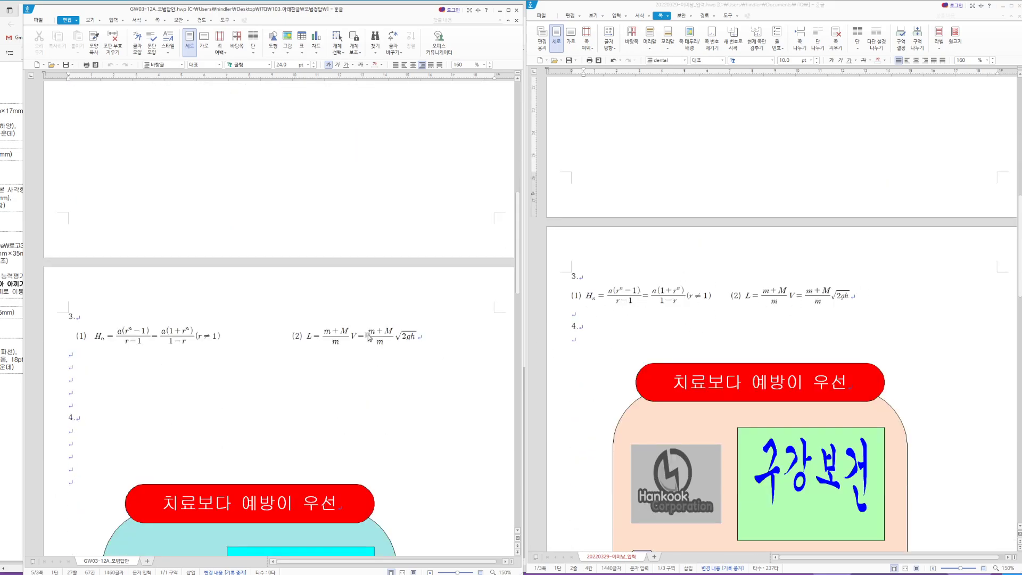
{"action": "scroll", "coordinate": [369, 338], "scroll_direction": "down", "scroll_amount": 5}
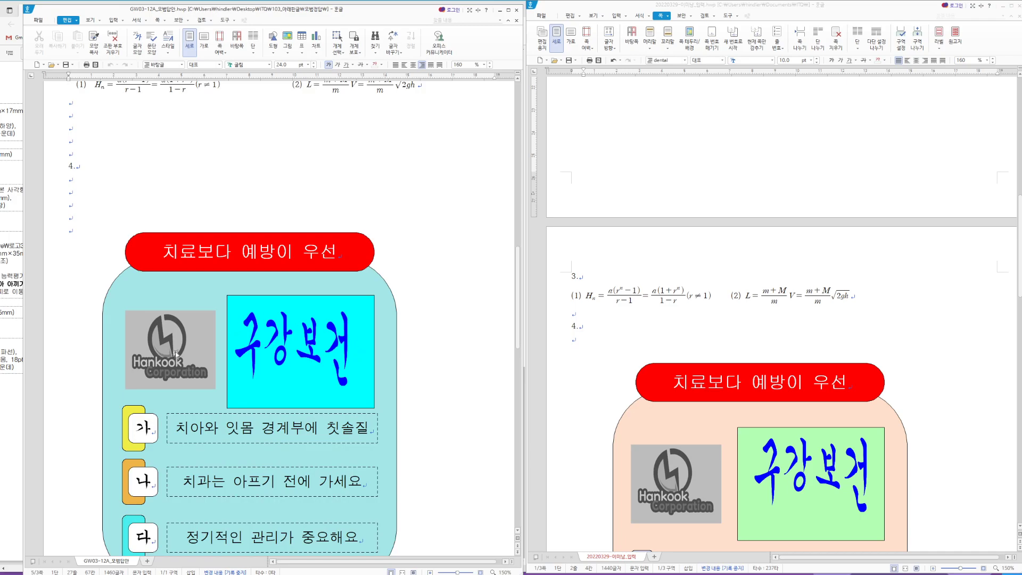
{"action": "scroll", "coordinate": [177, 355], "scroll_direction": "down", "scroll_amount": 9}
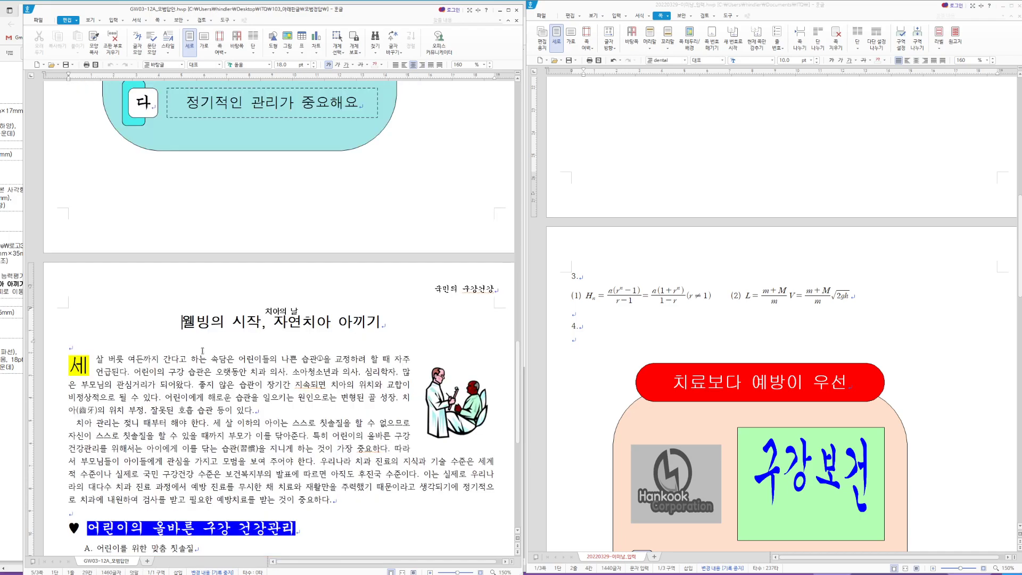
{"action": "left_click", "coordinate": [181, 322]}
Step: Scroll the answer file to its final page and place the caret in the table's 대처 방법 cell
{"action": "scroll", "coordinate": [897, 335], "scroll_direction": "down", "scroll_amount": 9}
{"action": "scroll", "coordinate": [266, 320], "scroll_direction": "down", "scroll_amount": 2}
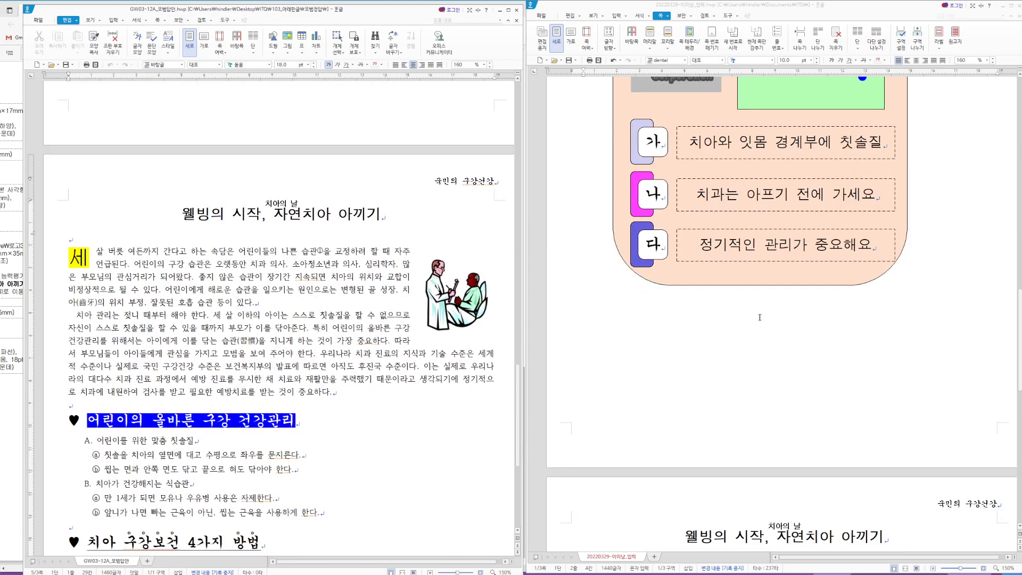
{"action": "scroll", "coordinate": [897, 335], "scroll_direction": "down", "scroll_amount": 8}
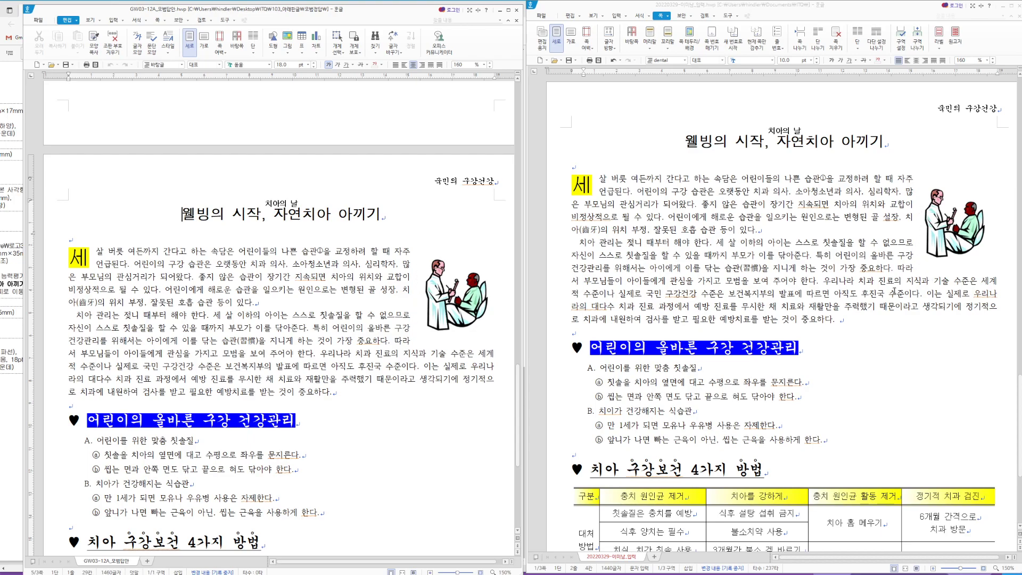
{"action": "scroll", "coordinate": [239, 368], "scroll_direction": "down", "scroll_amount": 2}
{"action": "scroll", "coordinate": [103, 441], "scroll_direction": "down", "scroll_amount": 3}
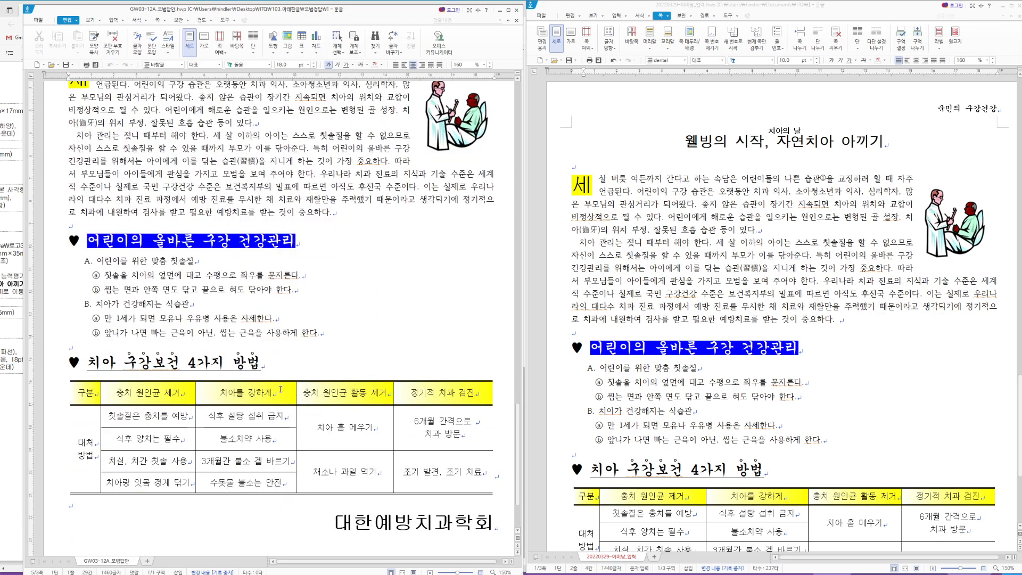
{"action": "scroll", "coordinate": [755, 353], "scroll_direction": "down", "scroll_amount": 3}
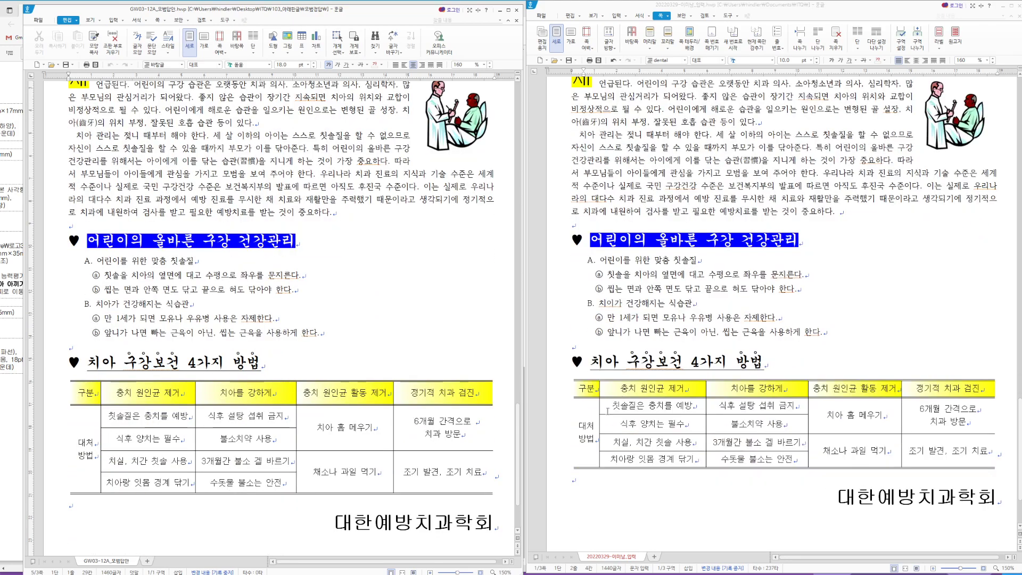
{"action": "left_click", "coordinate": [591, 429]}
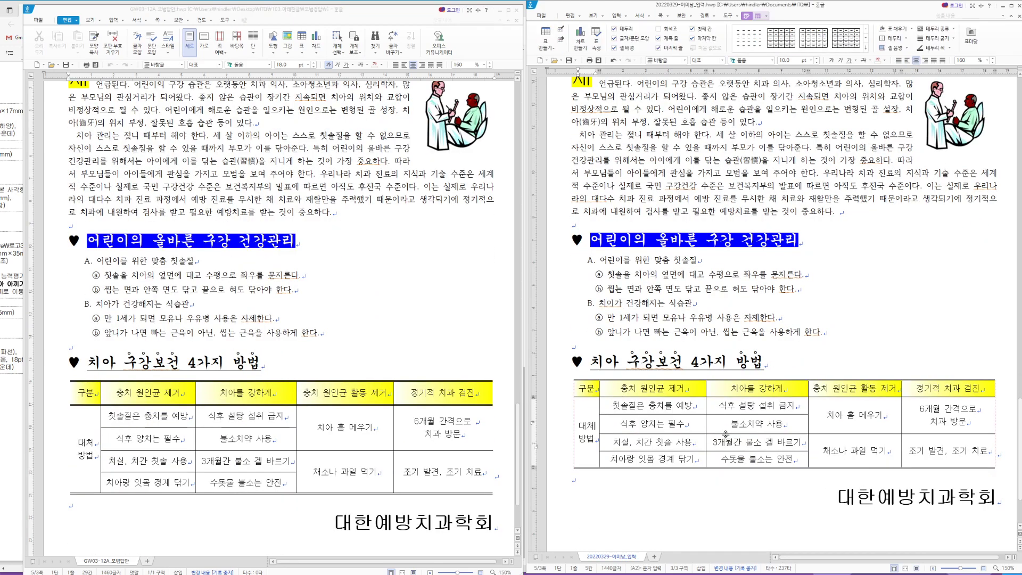
Step: Select all cells of the answer file's table and heighten its rows with Ctrl+Down to match the model's
{"action": "key", "text": "Right"}
{"action": "left_click_drag", "start_coordinate": [600, 415], "coordinate": [602, 414]}
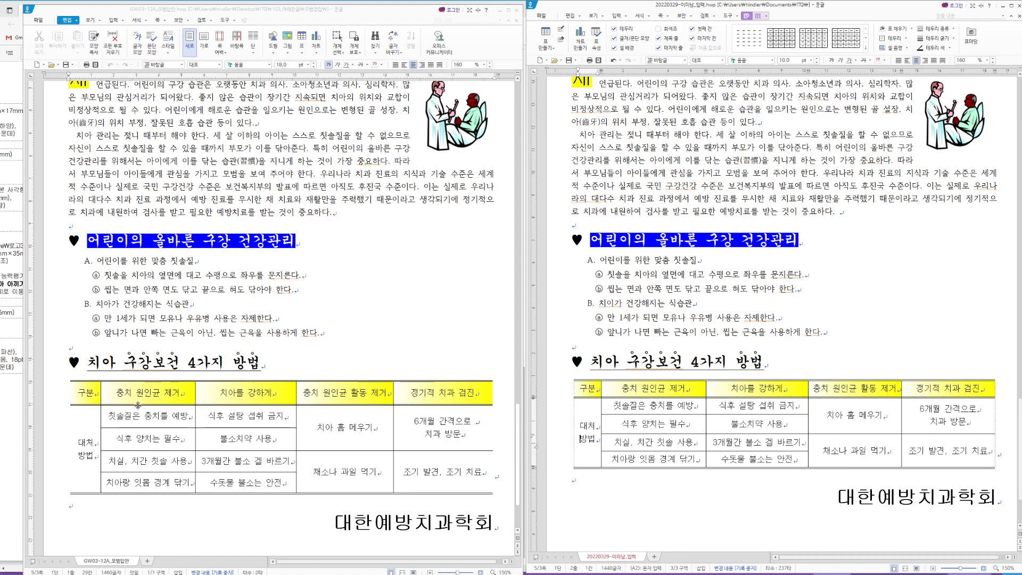
{"action": "left_click_drag", "start_coordinate": [86, 395], "coordinate": [456, 478]}
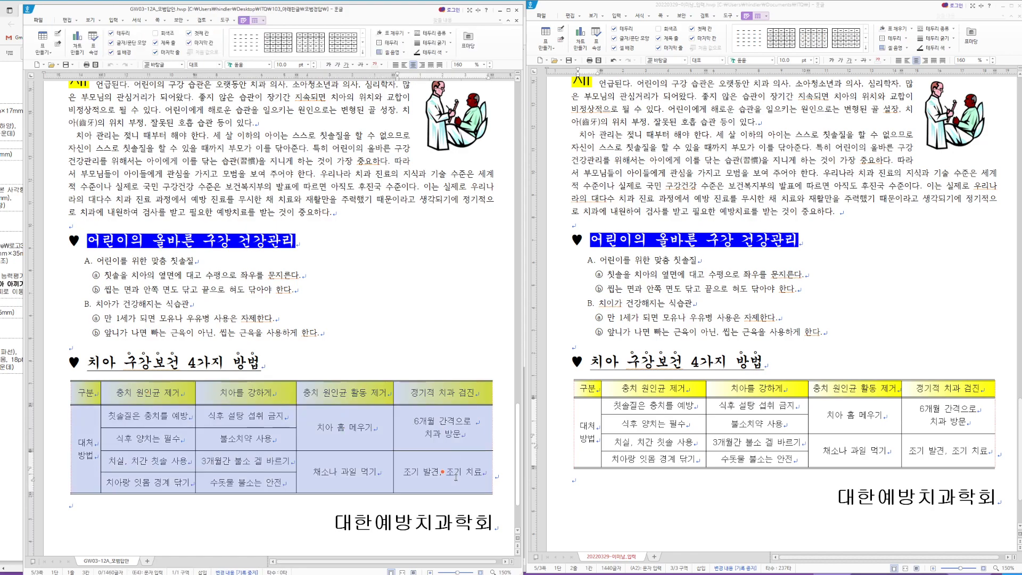
{"action": "key", "text": "ctrl+Up"}
{"action": "key", "text": "ctrl+Up"}
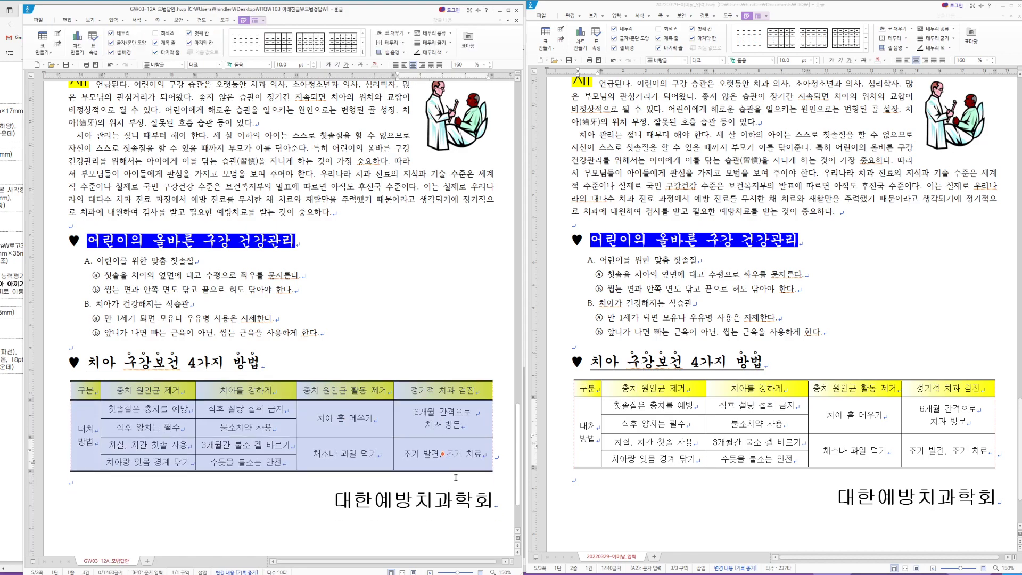
{"action": "key", "text": "ctrl+Down"}
{"action": "key", "text": "ctrl+Down"}
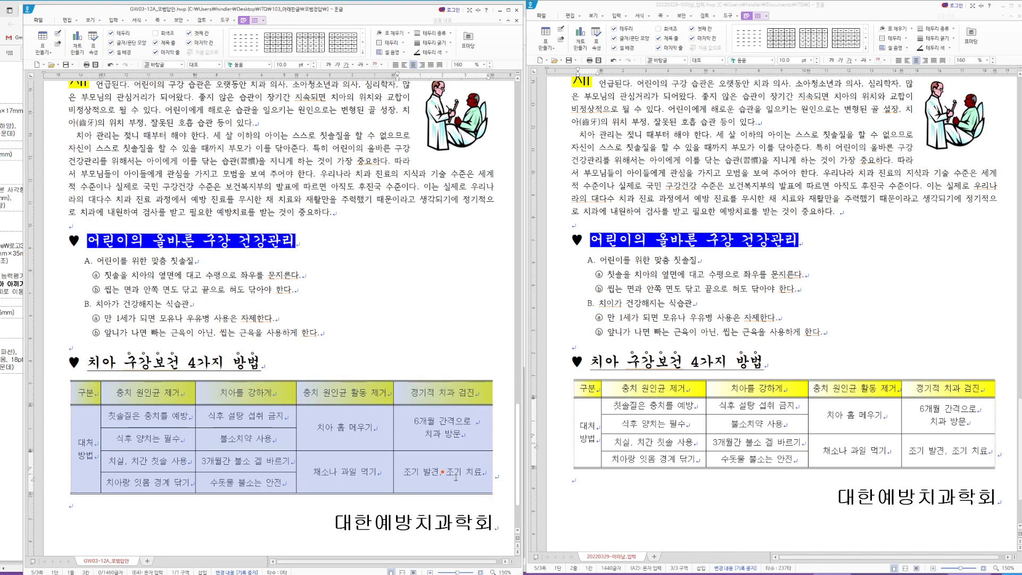
{"action": "left_click_drag", "start_coordinate": [579, 384], "coordinate": [957, 453]}
{"action": "key", "text": "ctrl+Down"}
{"action": "key", "text": "ctrl+Down"}
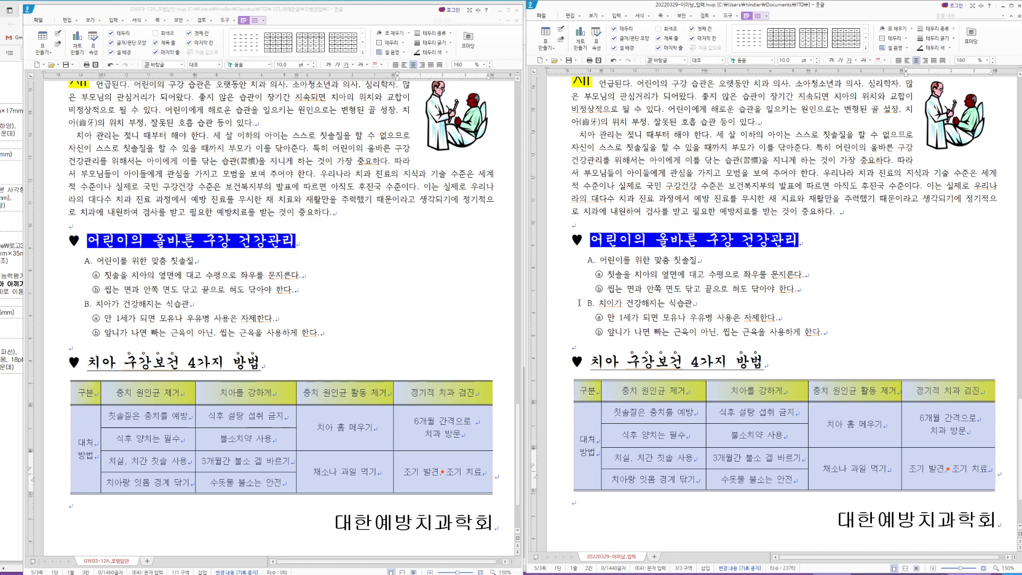
Step: Check the answer file's '치아가 건강해지는 식습관' heading, then scroll the page to compare it with the model
{"action": "left_click", "coordinate": [611, 303]}
{"action": "key", "text": "F9"}
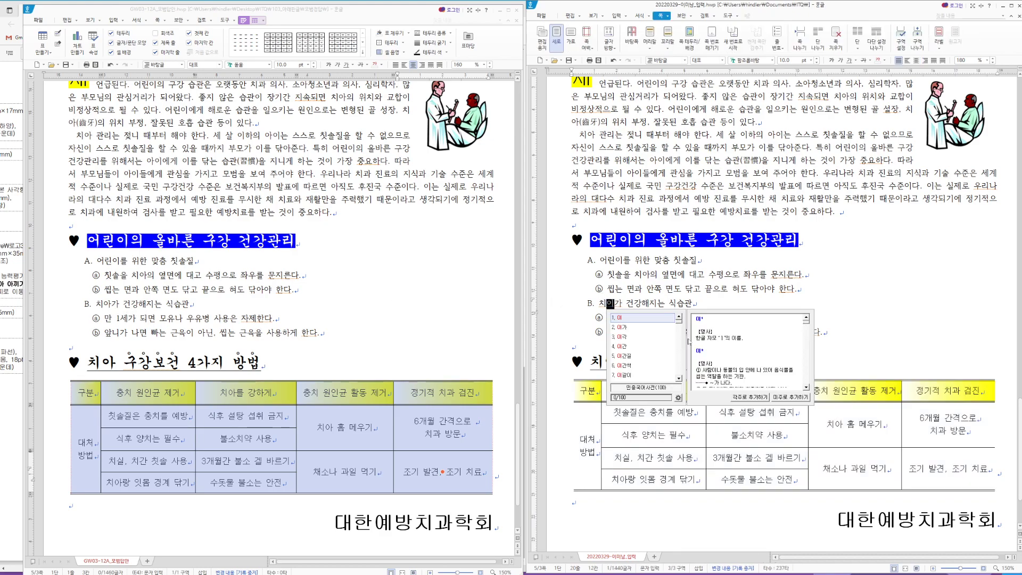
{"action": "key", "text": "Escape"}
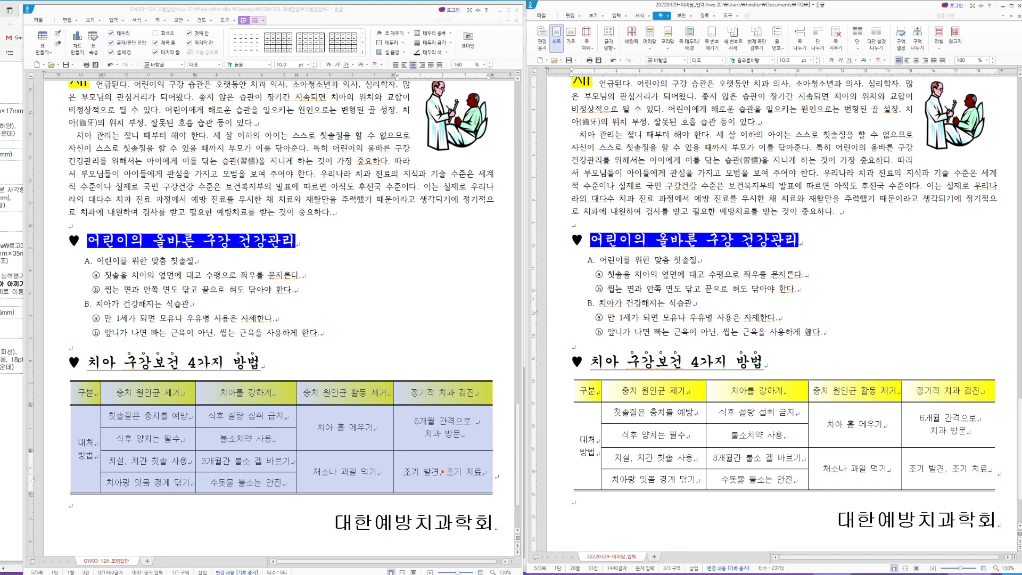
{"action": "scroll", "coordinate": [833, 432], "scroll_direction": "down", "scroll_amount": 1}
{"action": "scroll", "coordinate": [419, 439], "scroll_direction": "down", "scroll_amount": 2}
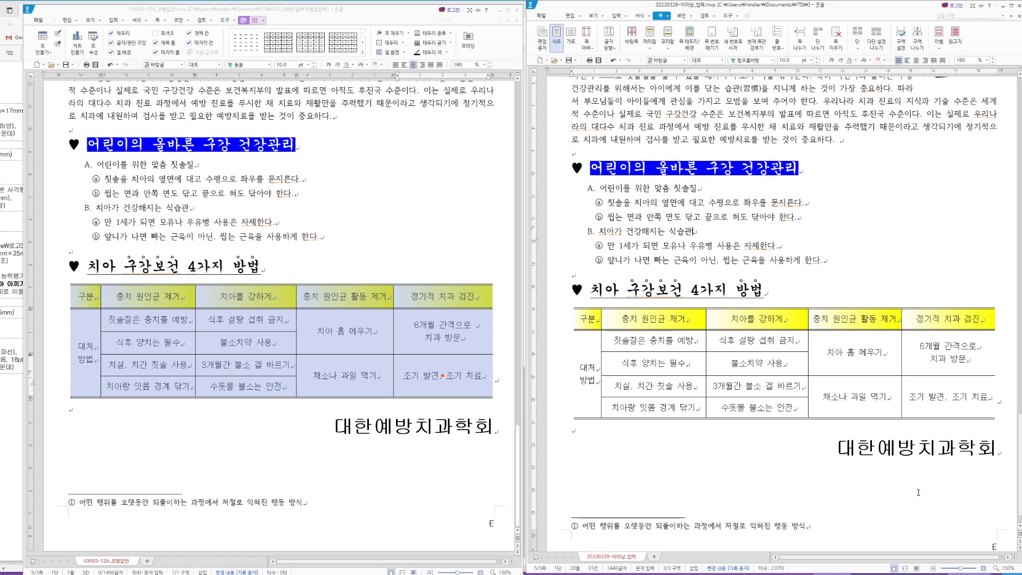
{"action": "scroll", "coordinate": [919, 492], "scroll_direction": "down", "scroll_amount": 1}
{"action": "scroll", "coordinate": [859, 458], "scroll_direction": "up", "scroll_amount": 15}
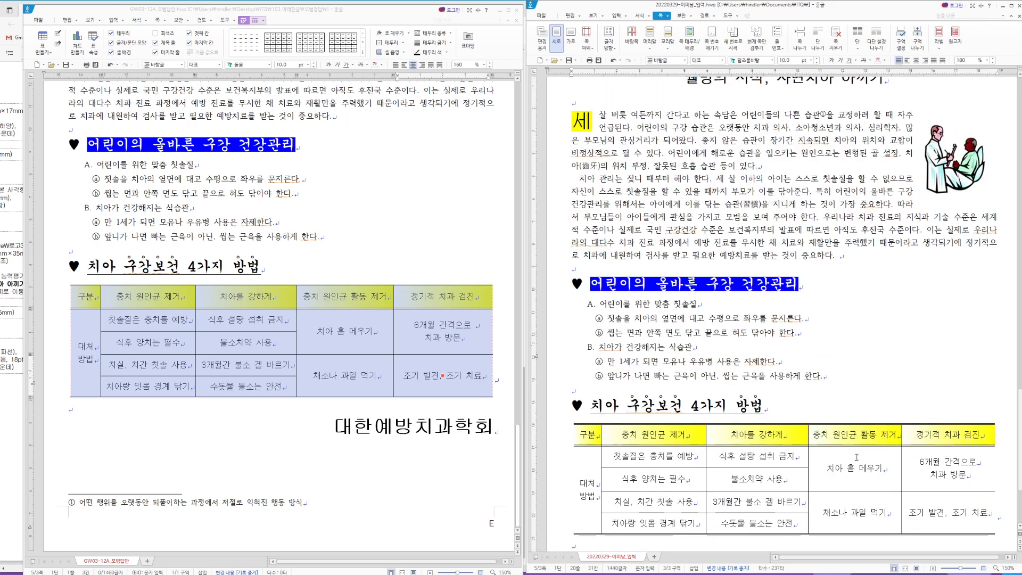
{"action": "scroll", "coordinate": [857, 457], "scroll_direction": "up", "scroll_amount": 12}
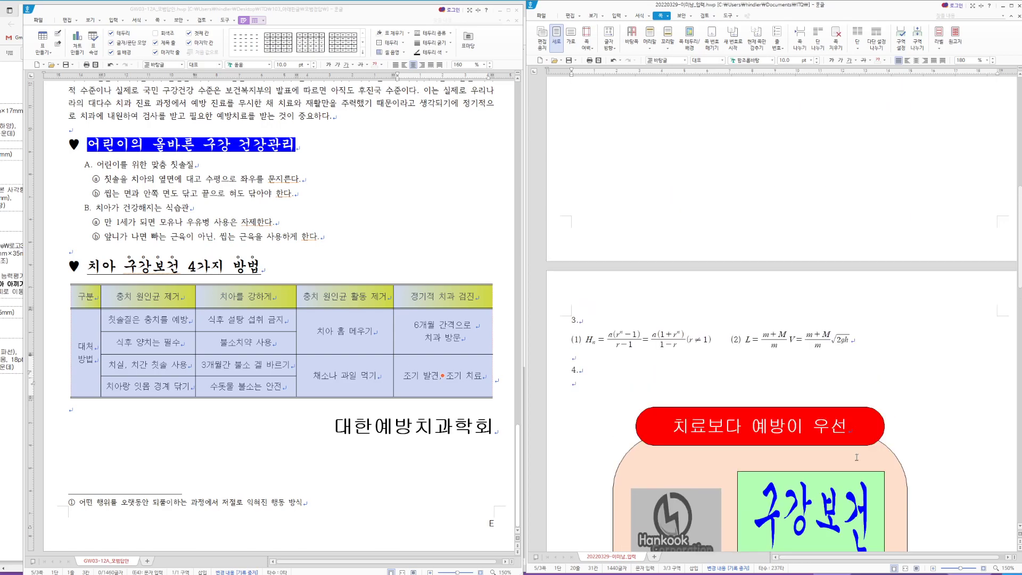